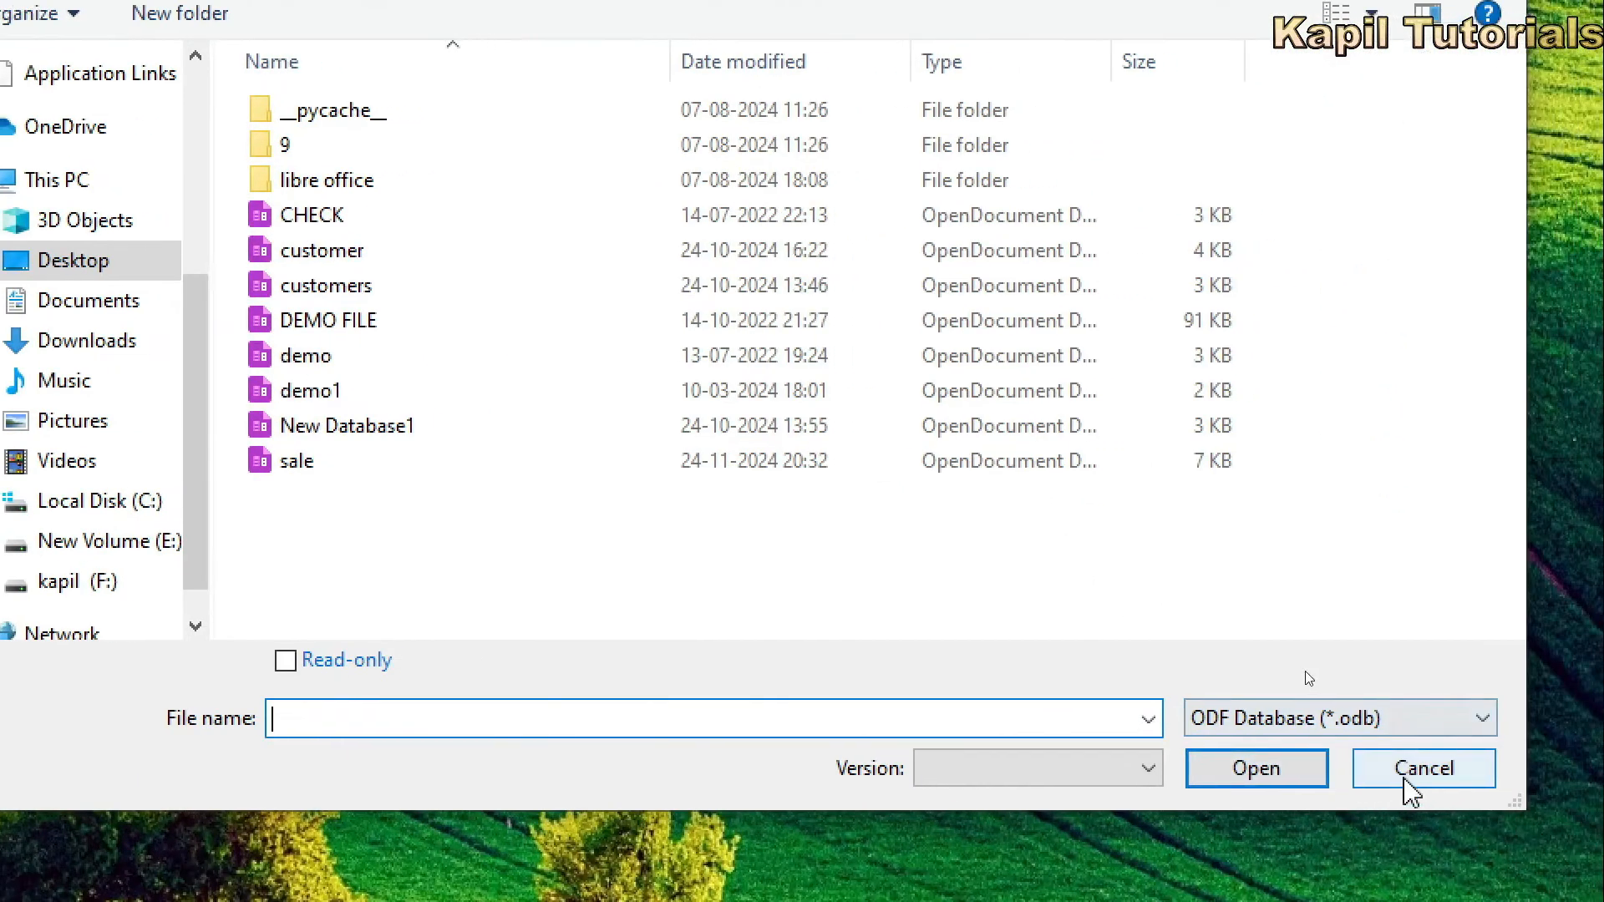
# Open the recently used sale database and go to its queries section.
pyautogui.click(1424, 772)
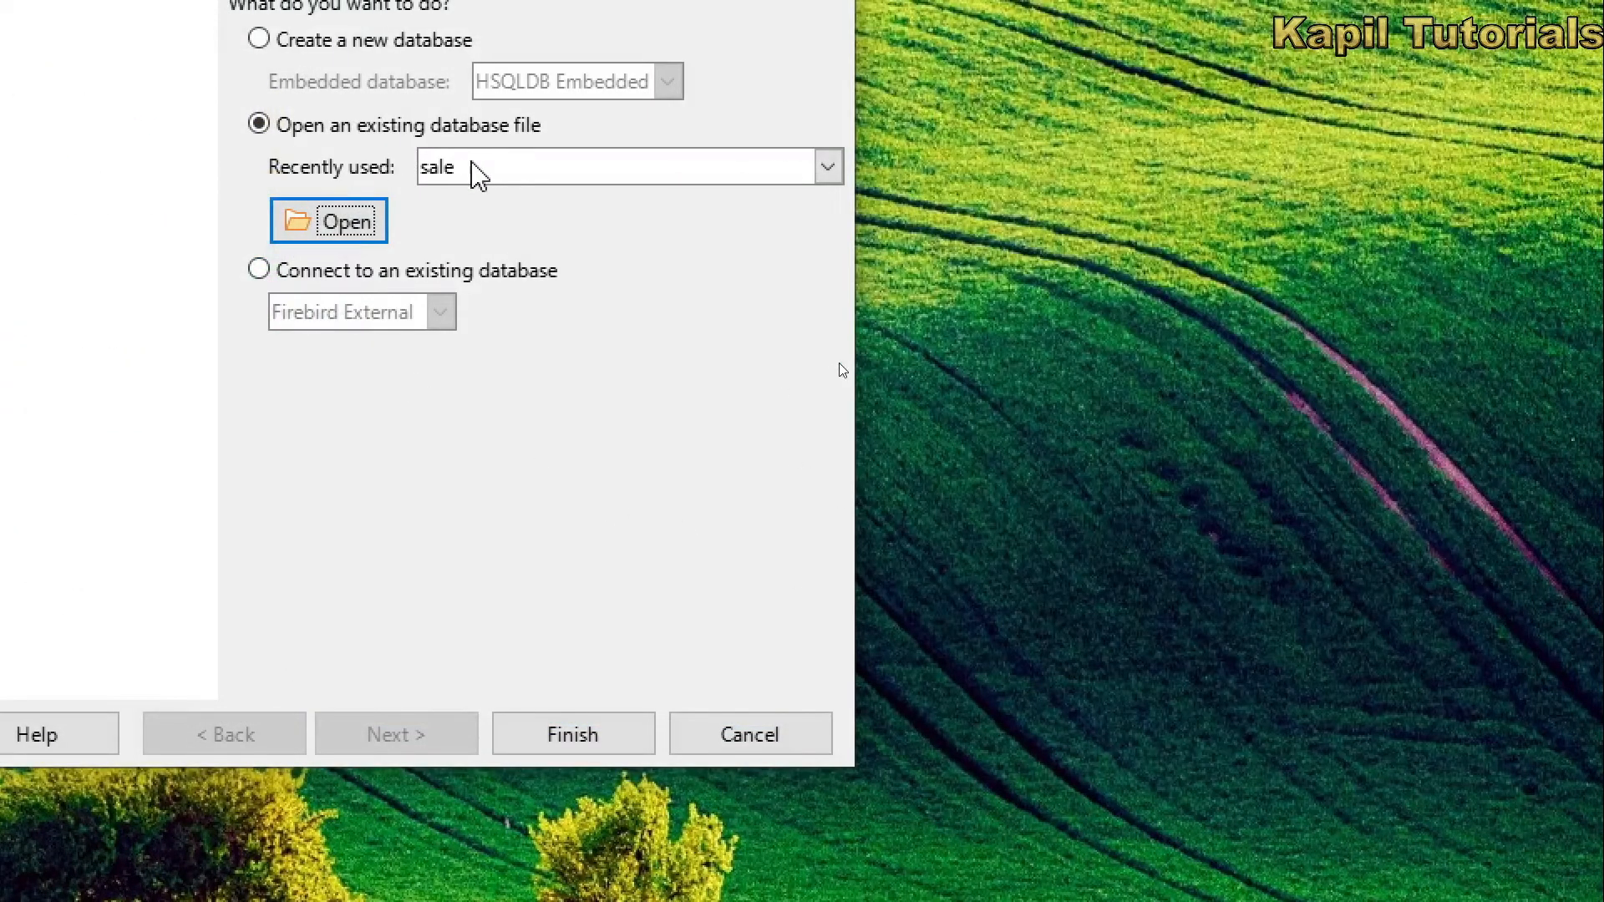
pyautogui.click(595, 727)
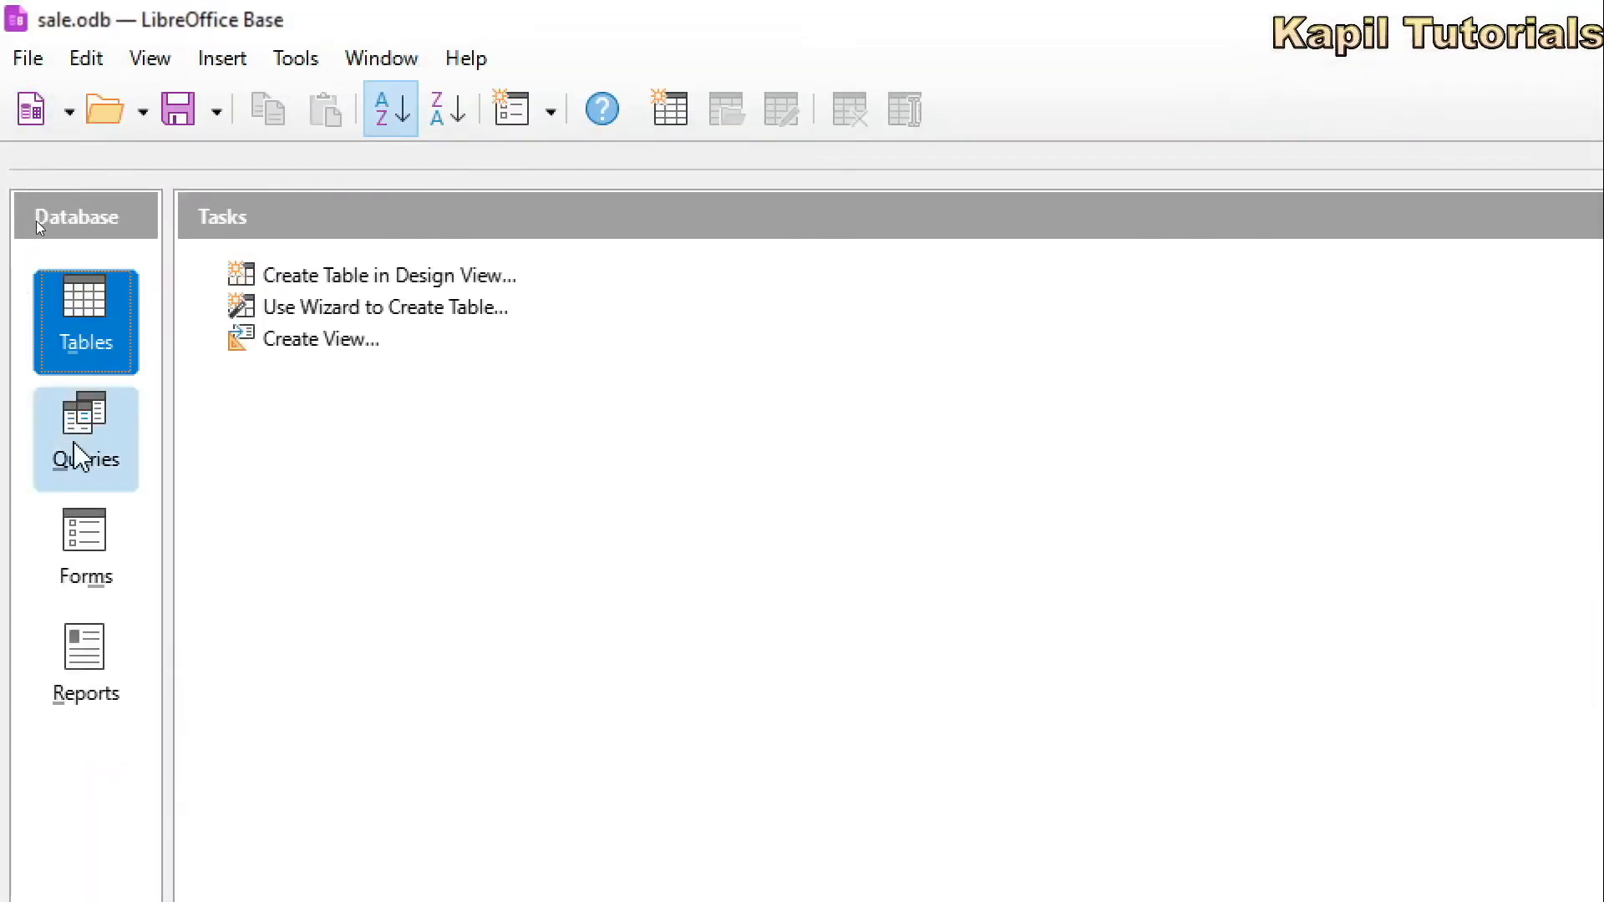
pyautogui.click(79, 455)
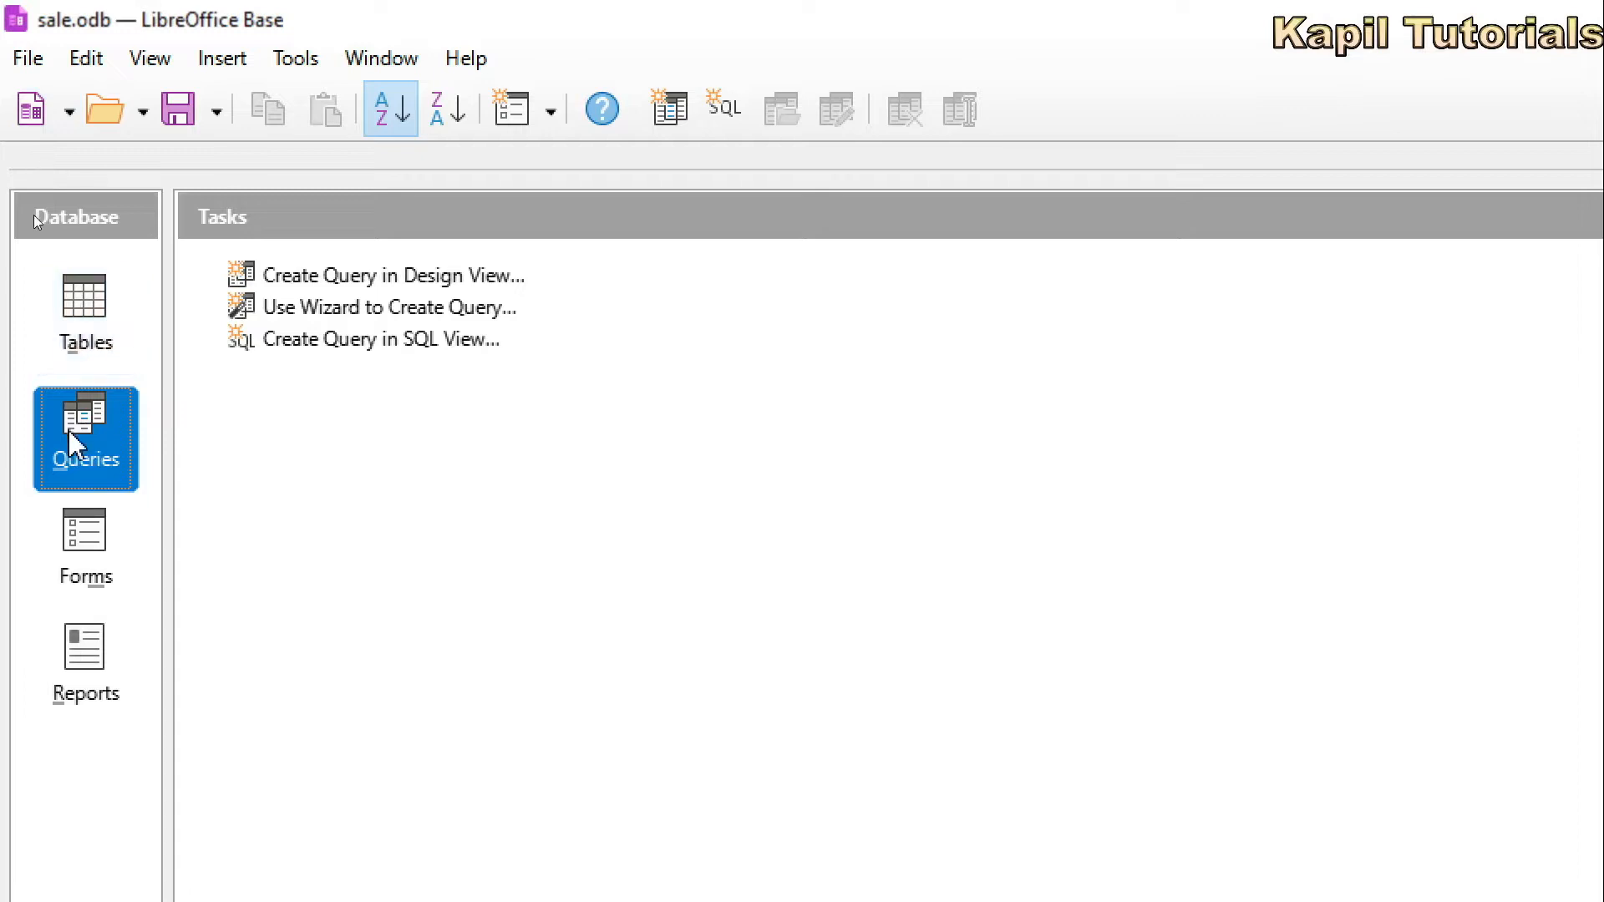
pyautogui.click(92, 339)
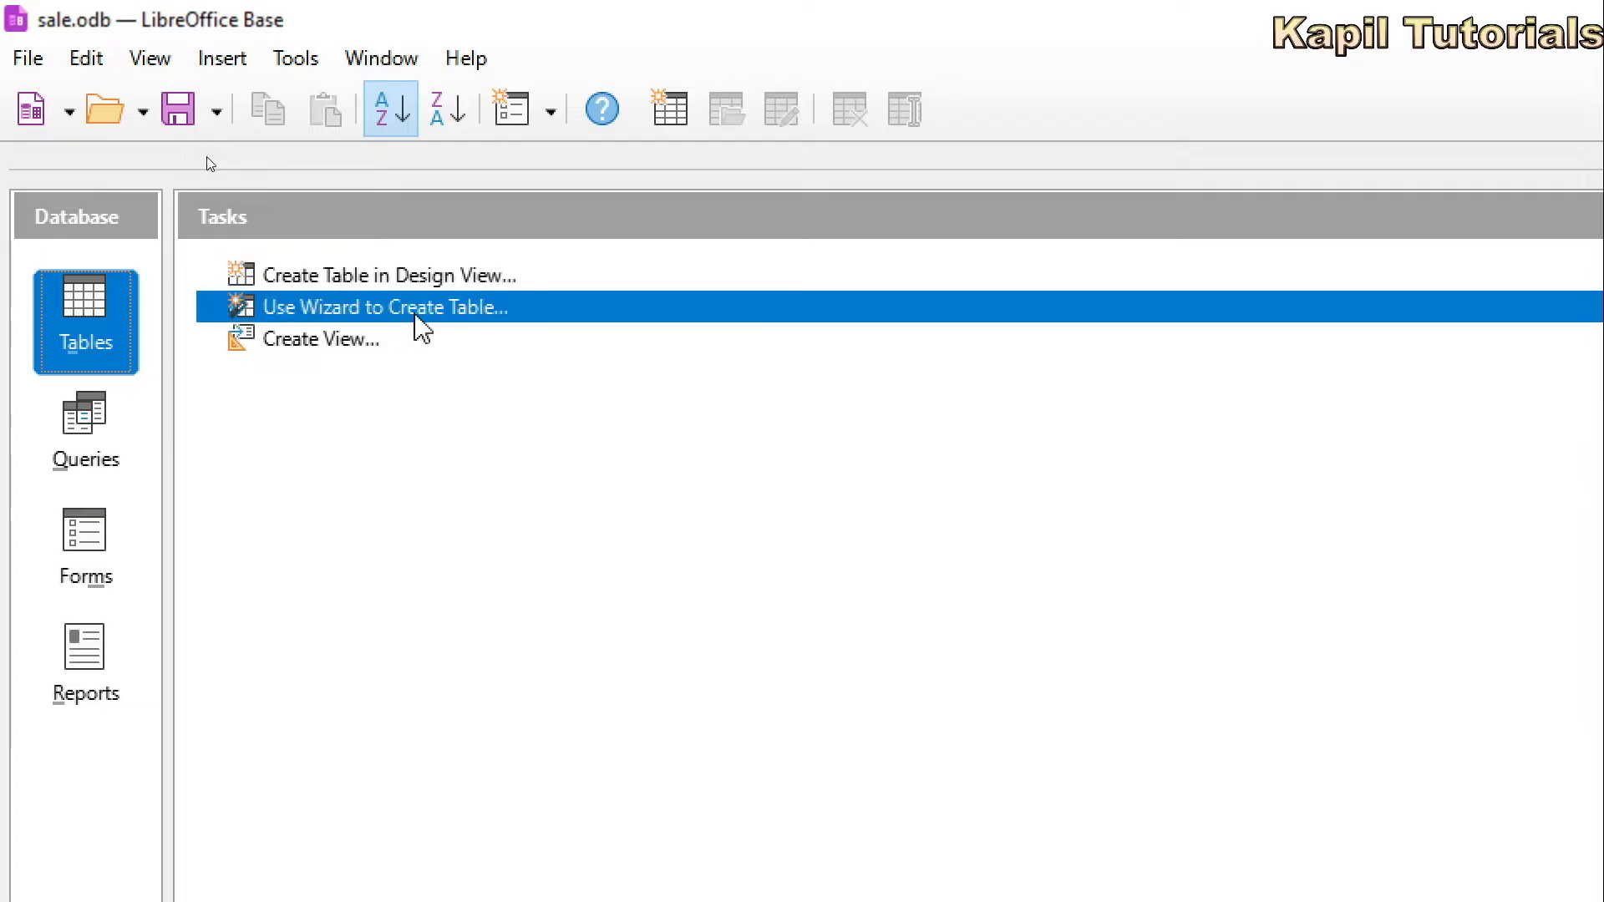
pyautogui.click(91, 426)
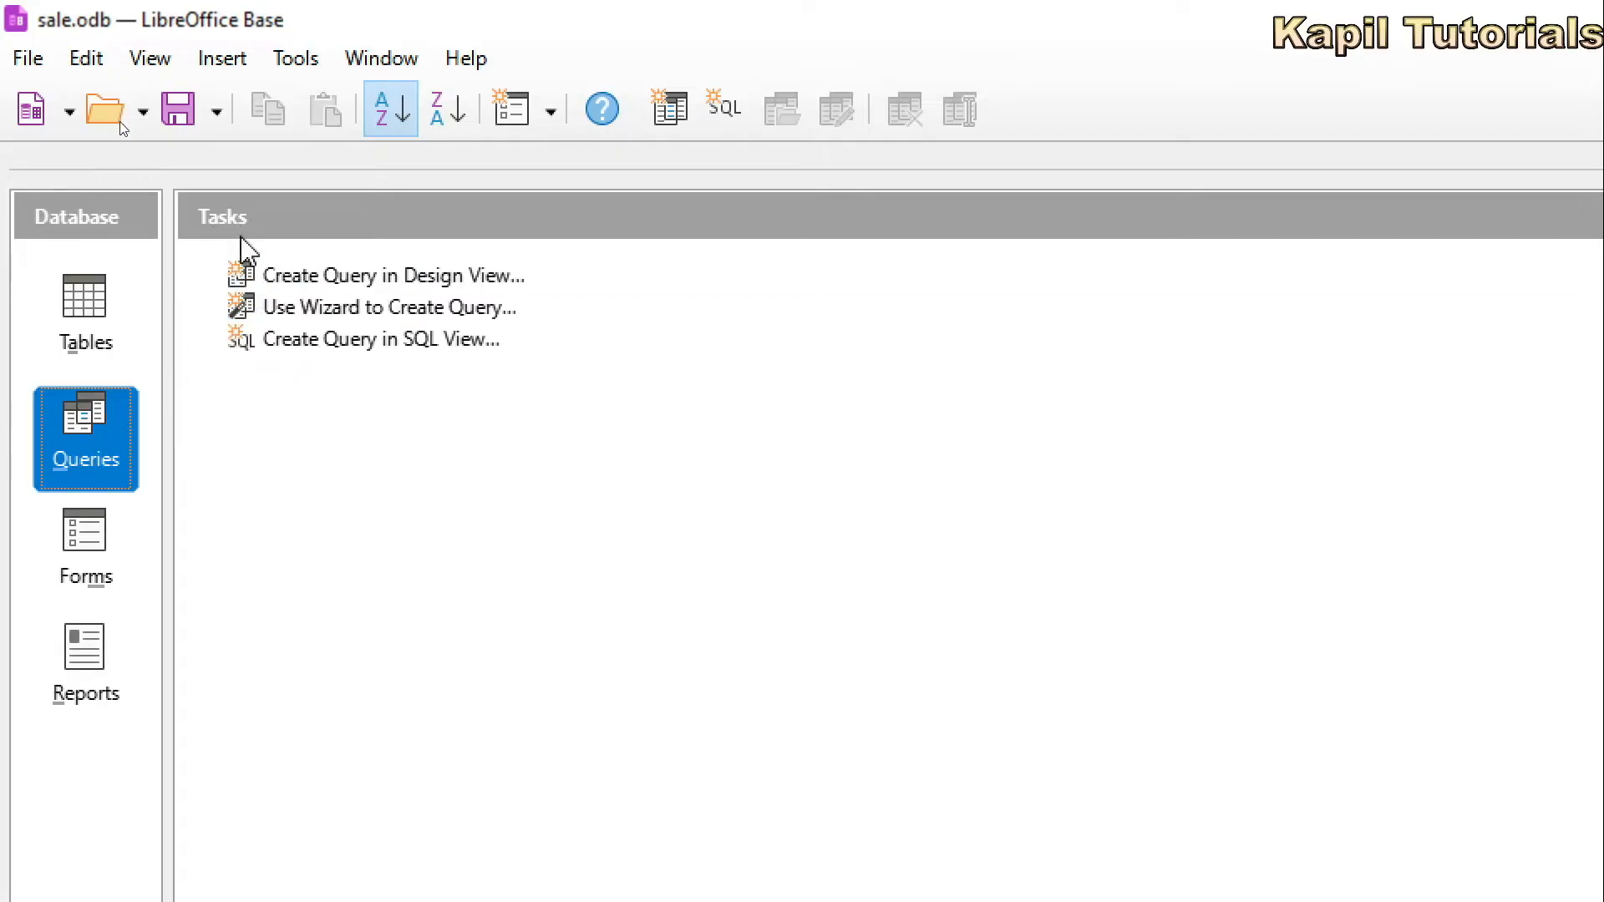
pyautogui.click(341, 315)
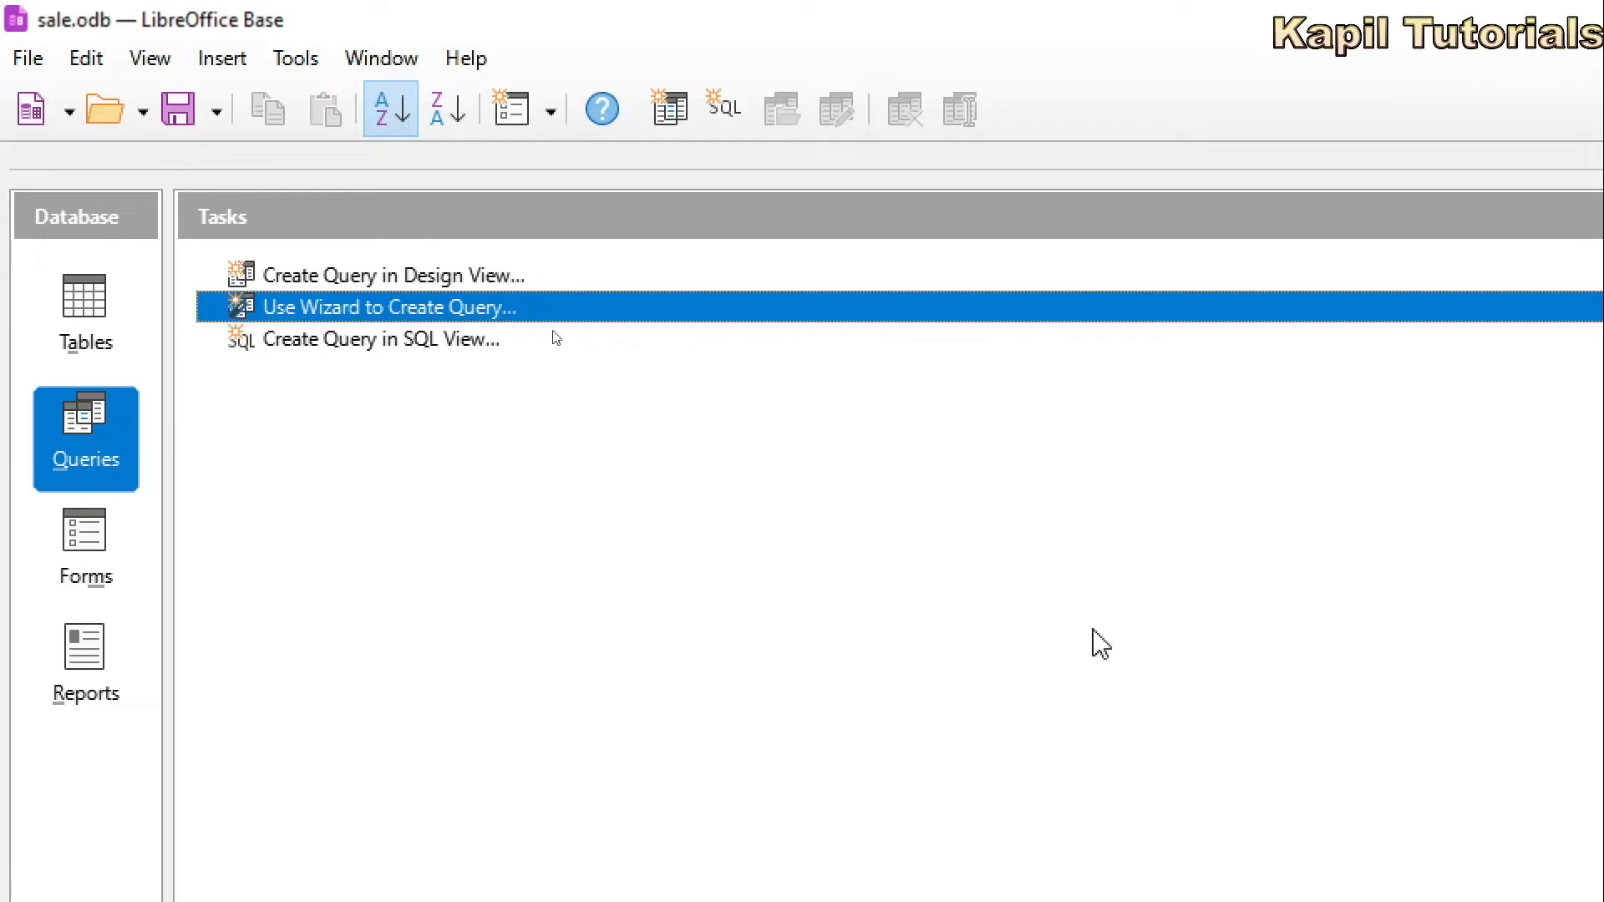
pyautogui.moveTo(1211, 168); pyautogui.dragTo(501, 128)
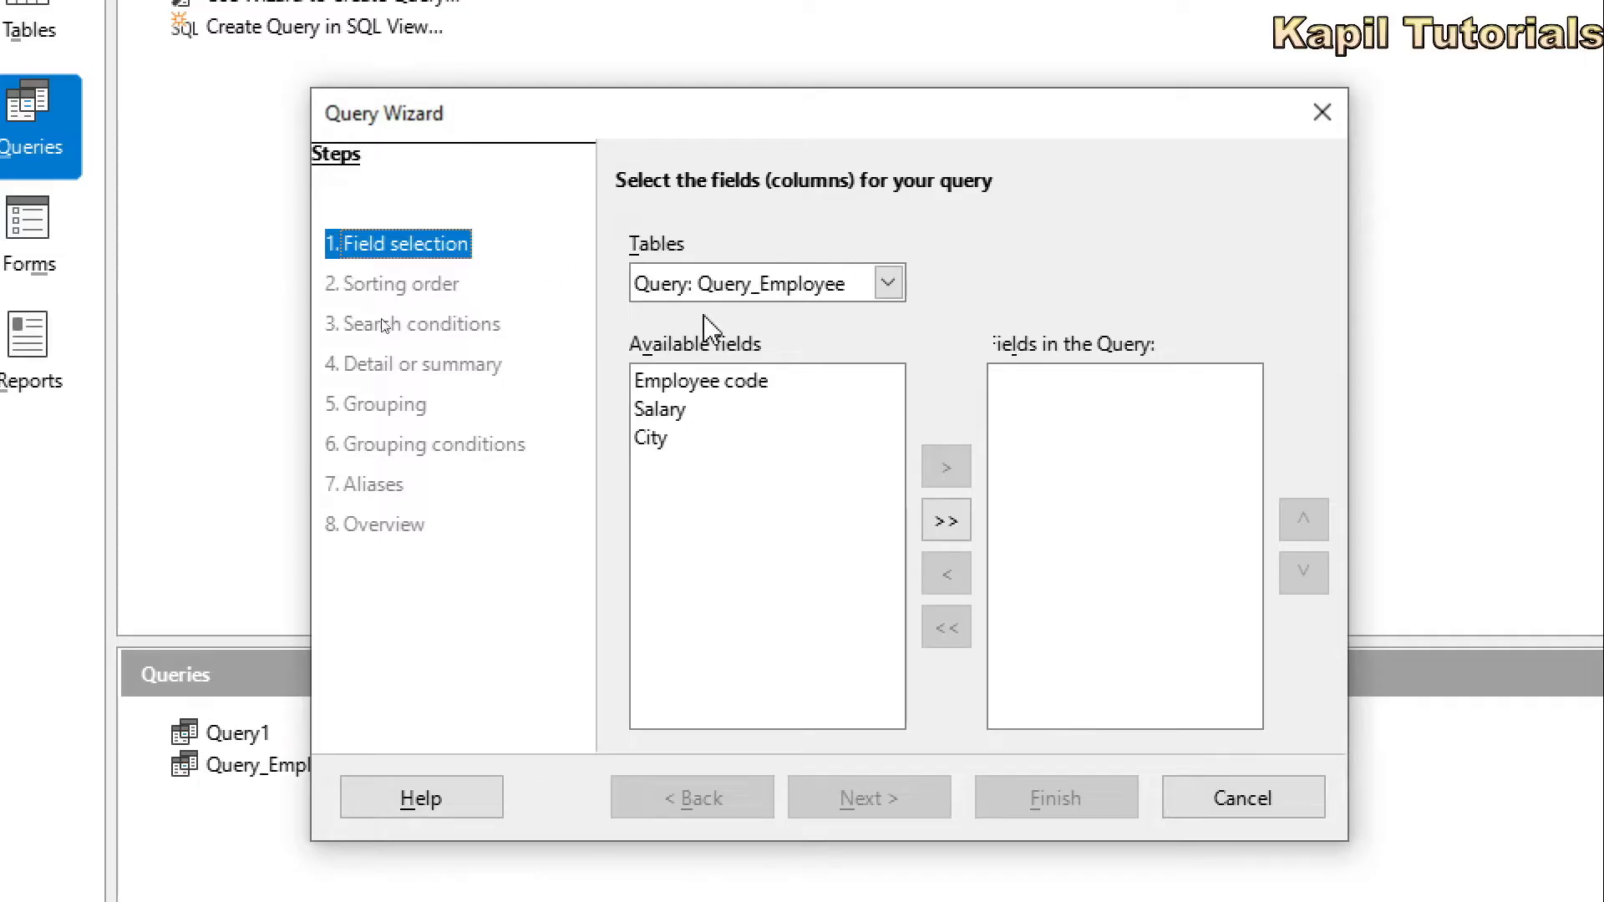
pyautogui.click(901, 291)
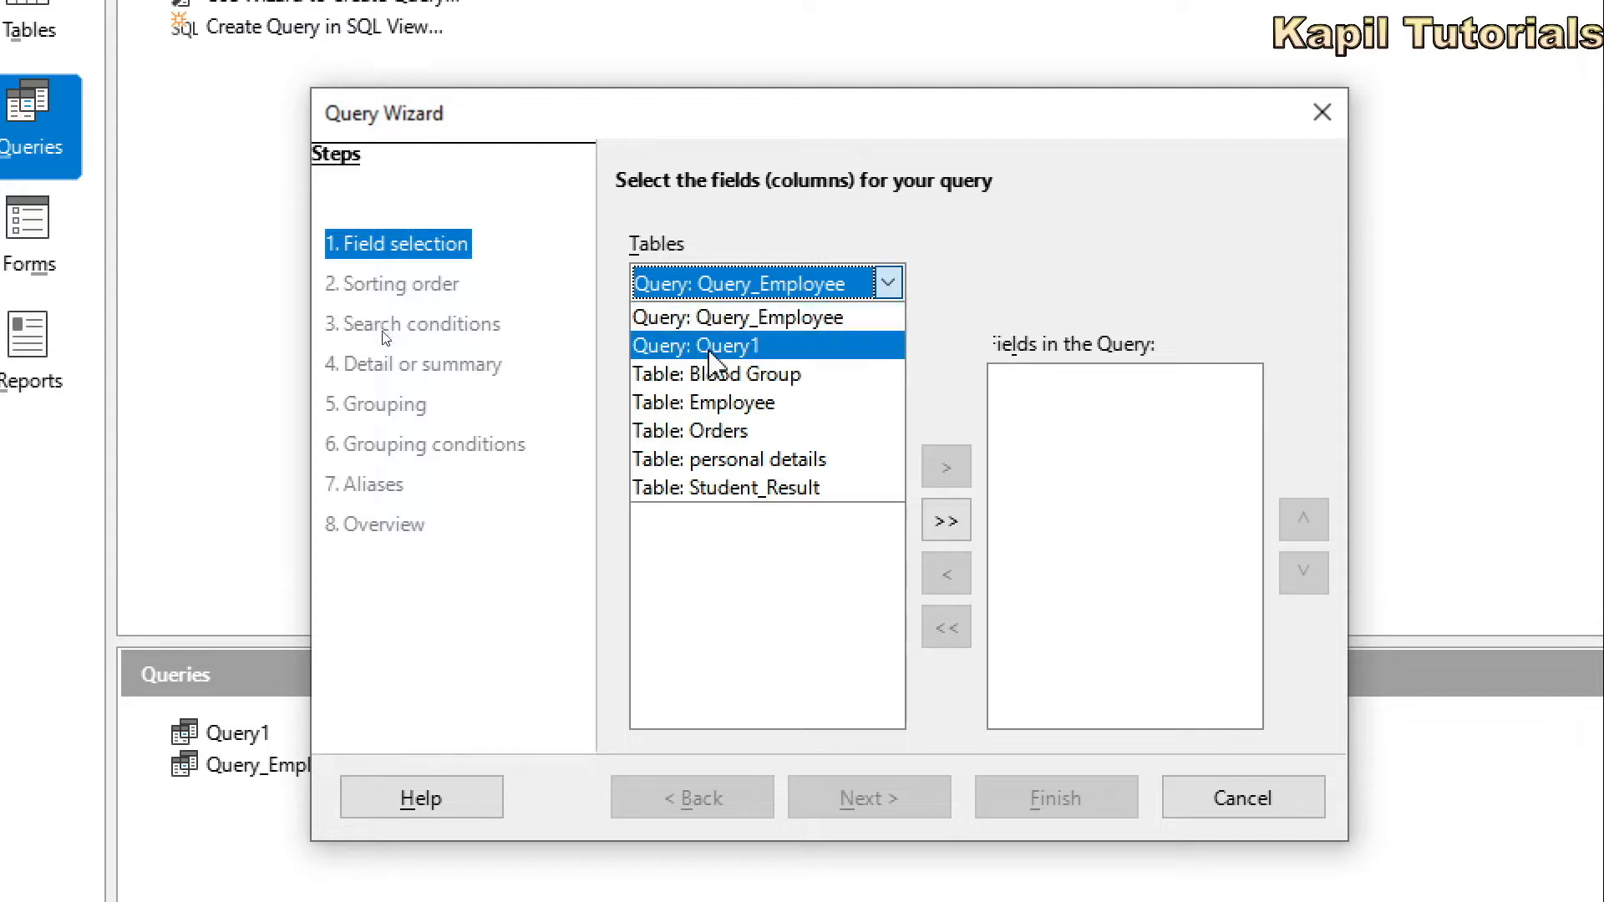
pyautogui.click(1174, 809)
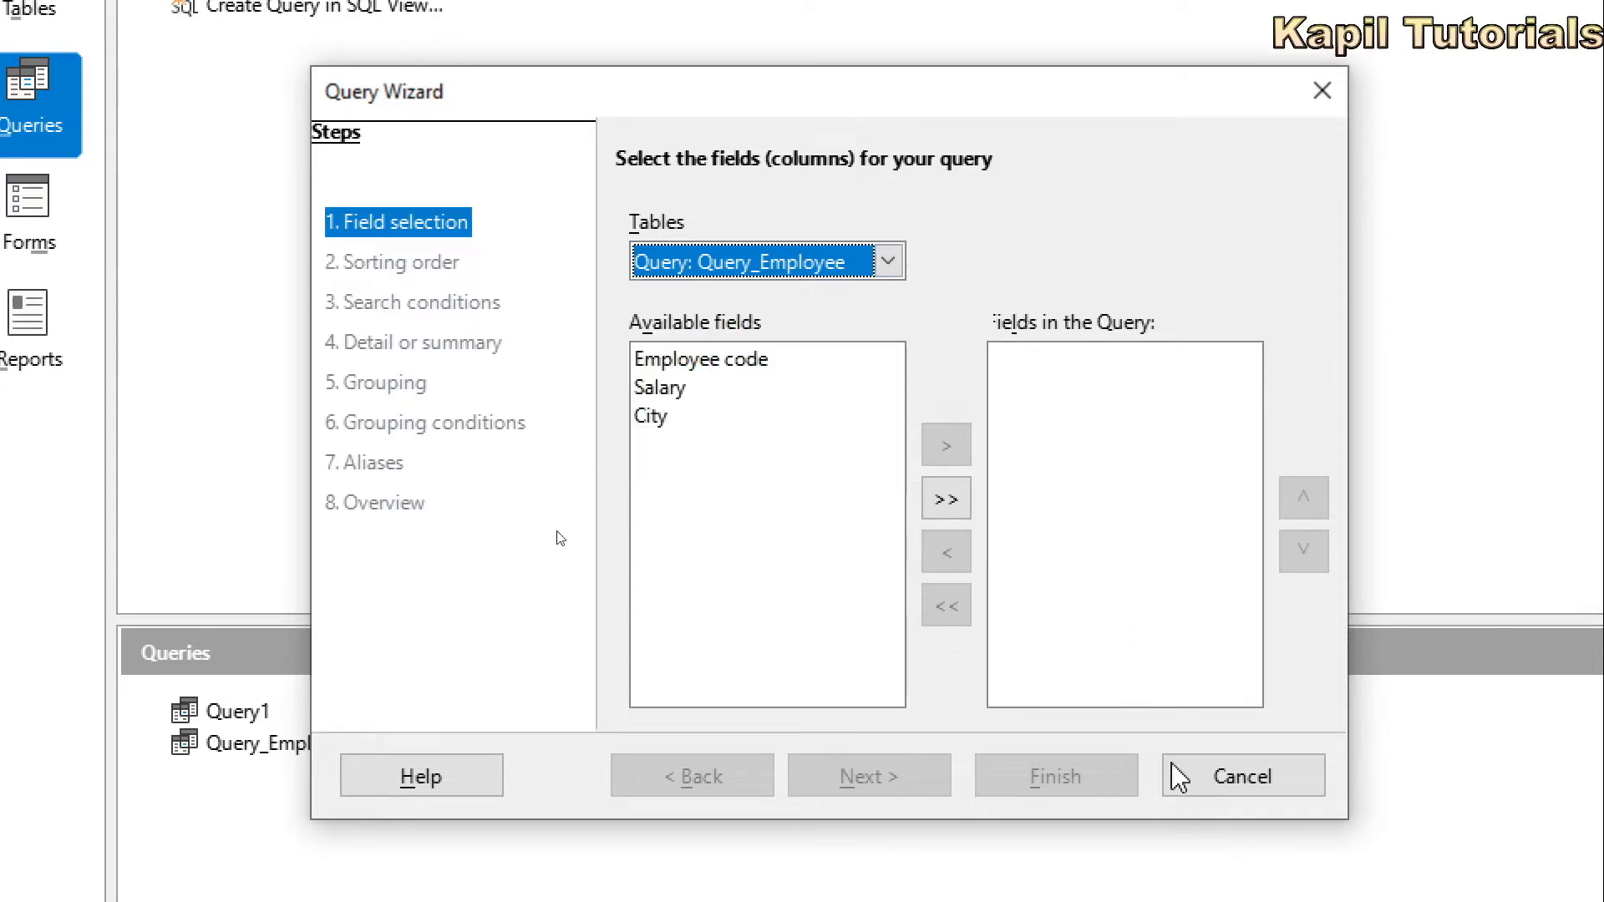
pyautogui.click(1314, 767)
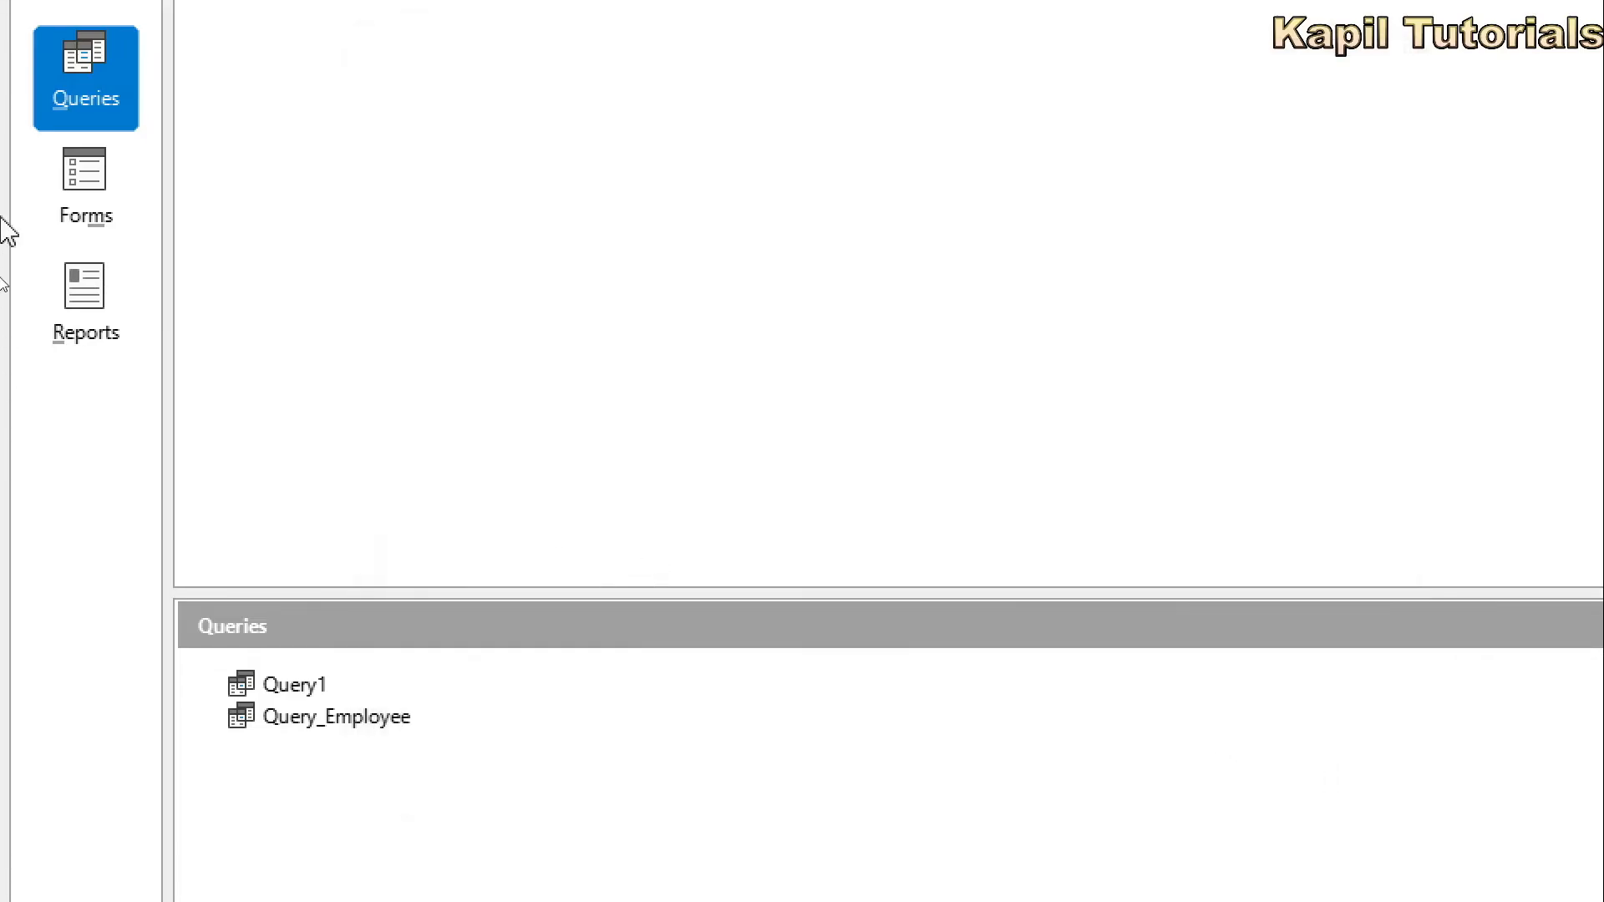
# Open the Employee table's data and place its window beside the database's task area.
pyautogui.click(97, 284)
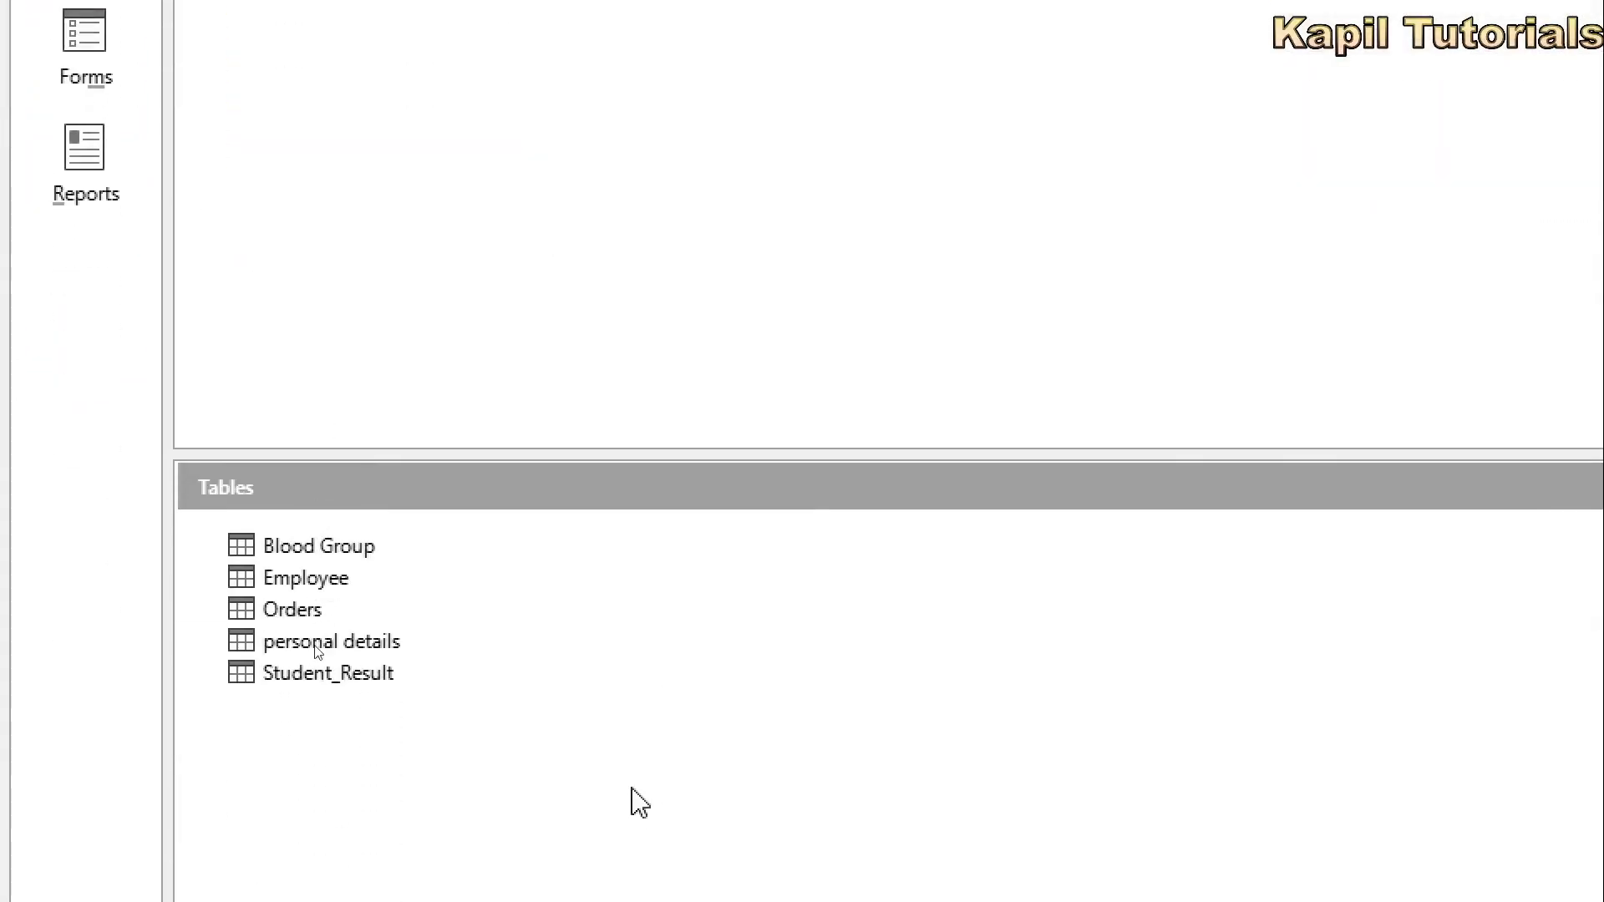
pyautogui.doubleClick(294, 571)
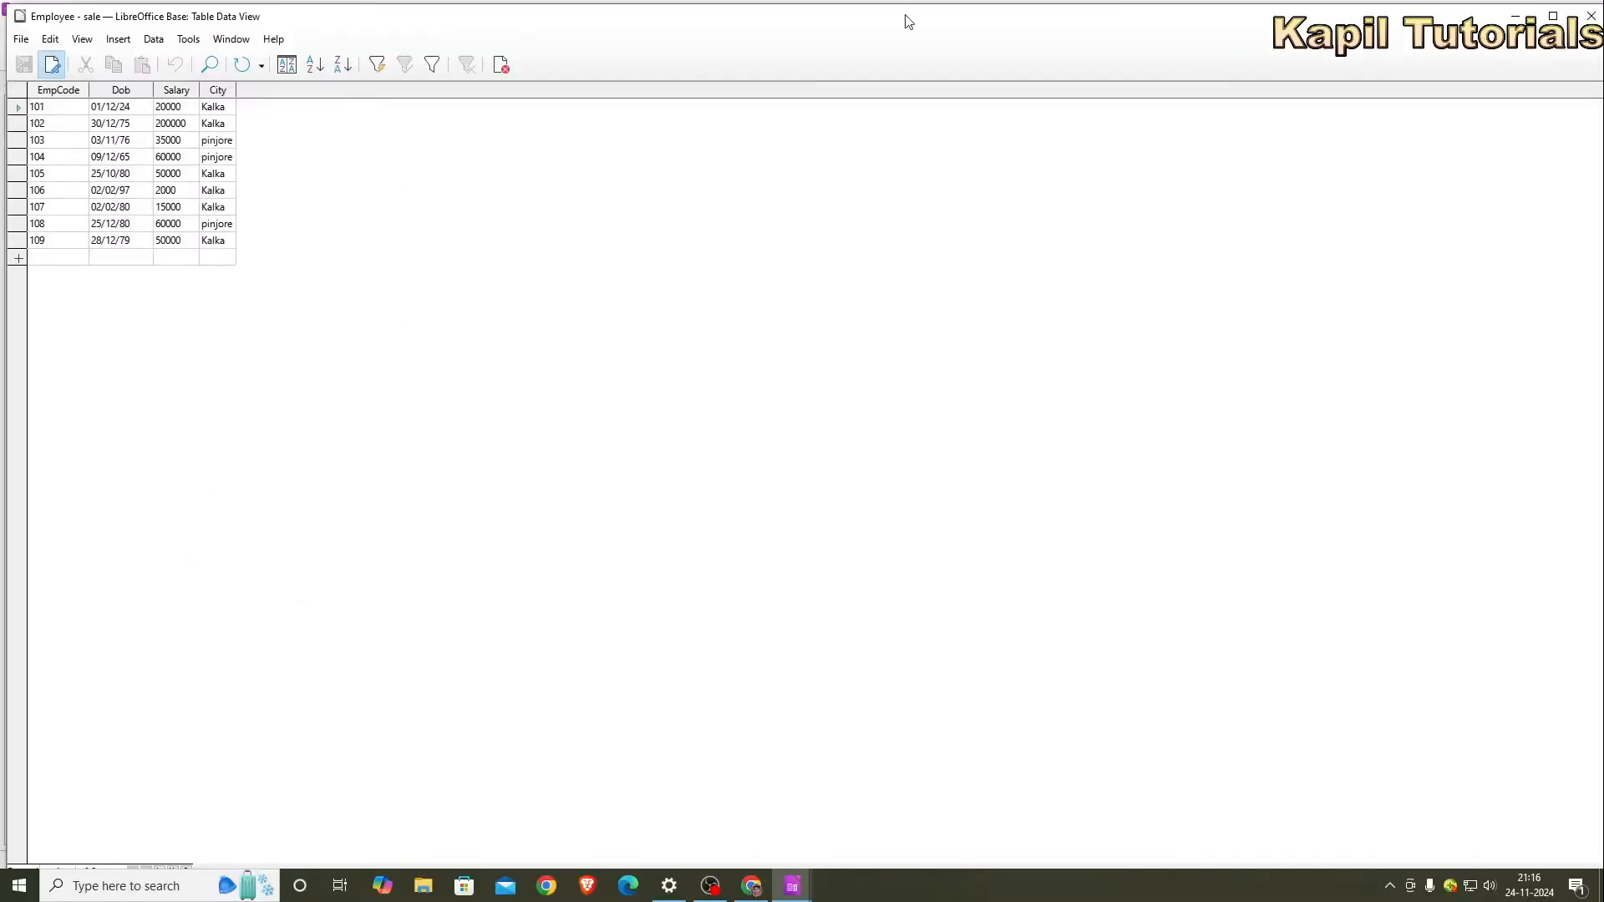
pyautogui.click(1552, 16)
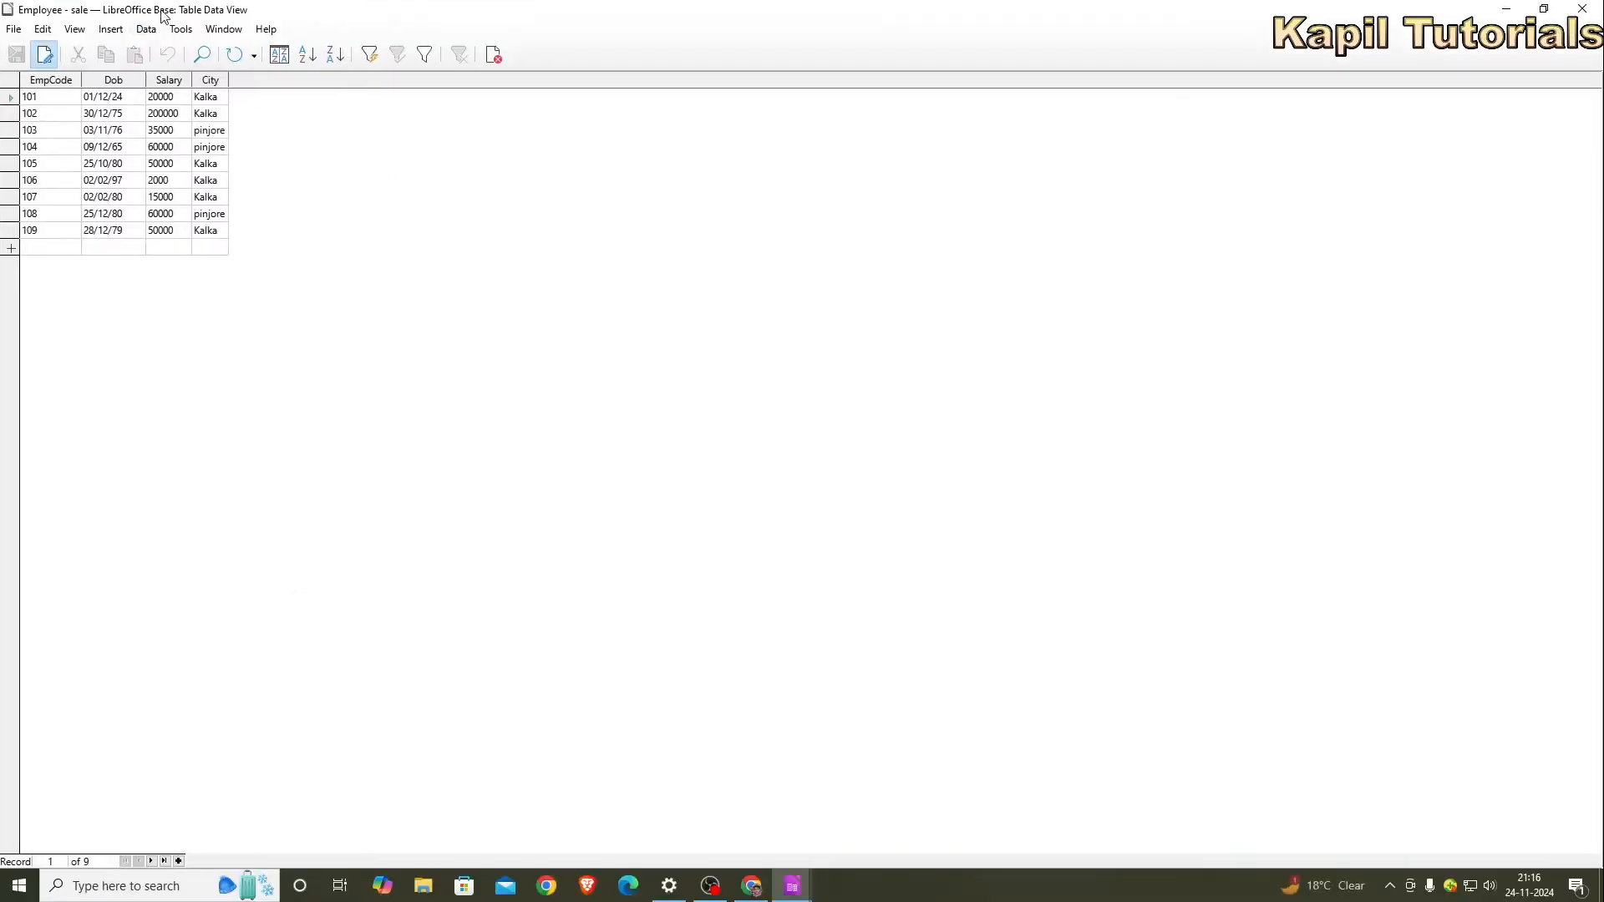
pyautogui.moveTo(157, 10); pyautogui.dragTo(1301, 95)
pyautogui.moveTo(1203, 89); pyautogui.dragTo(1261, 81)
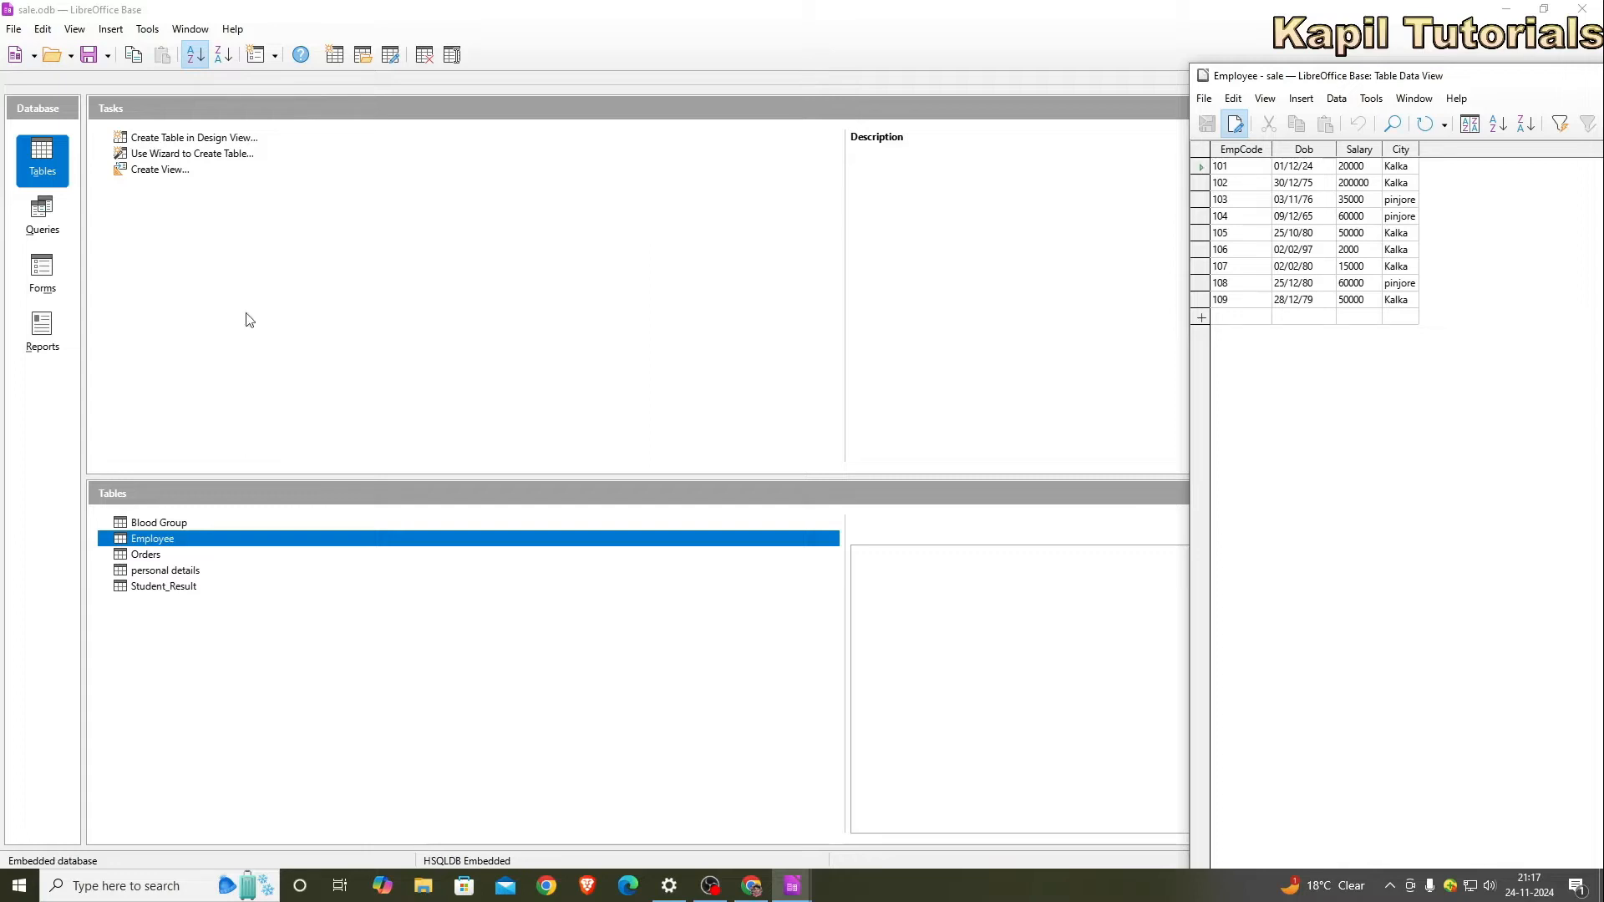
# Start a new query with the Query Wizard and add all fields of the Employee table to it.
pyautogui.click(44, 227)
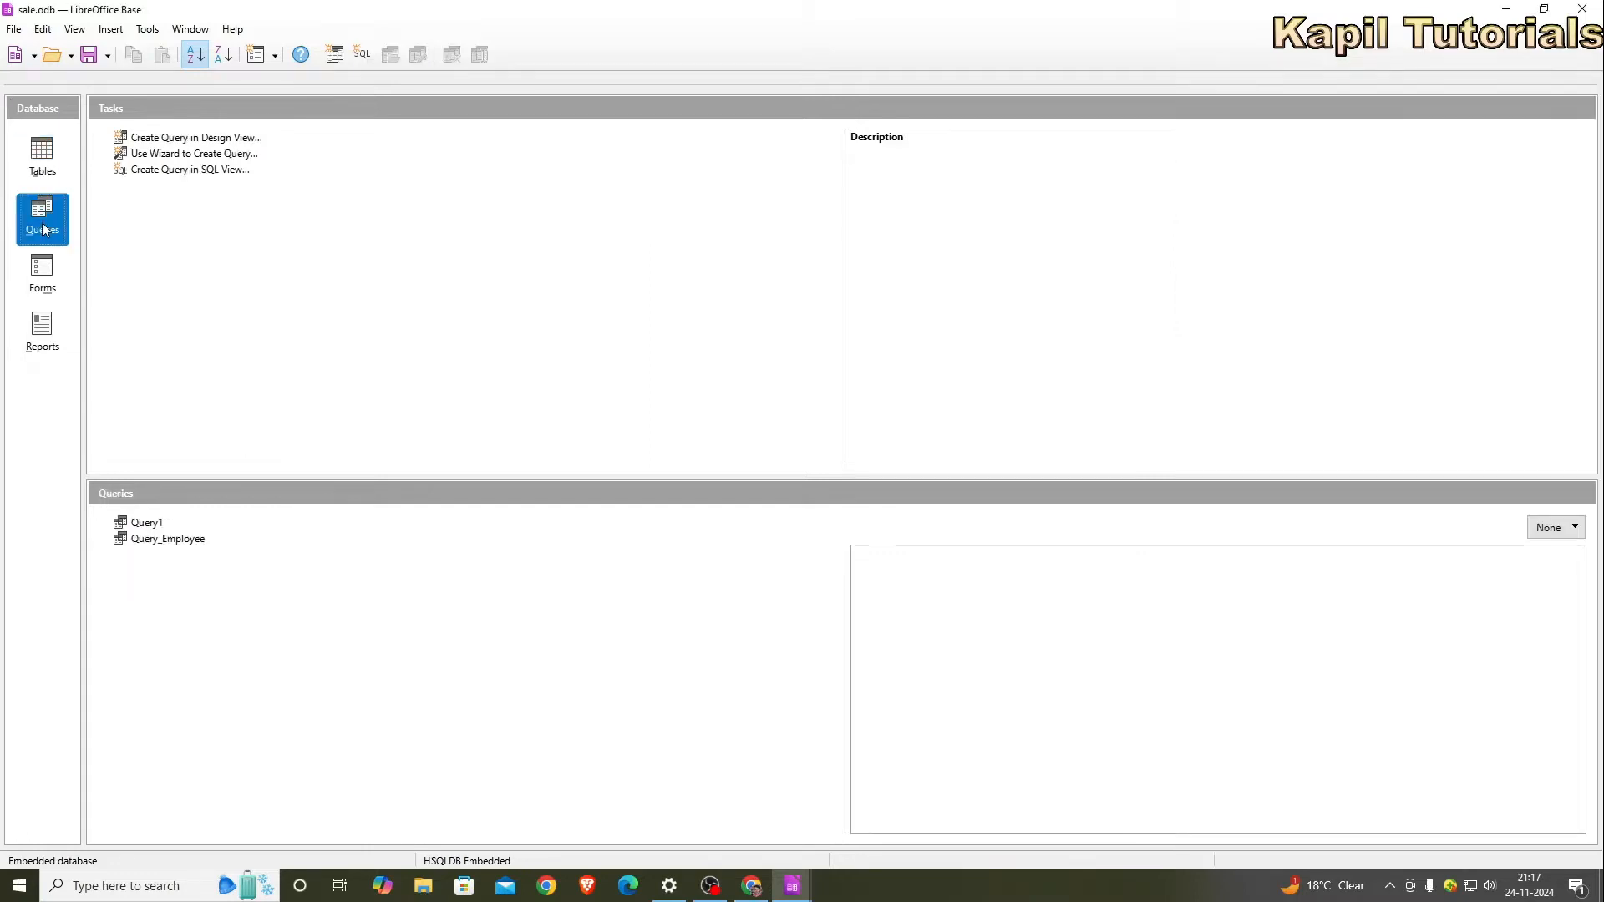
pyautogui.click(155, 160)
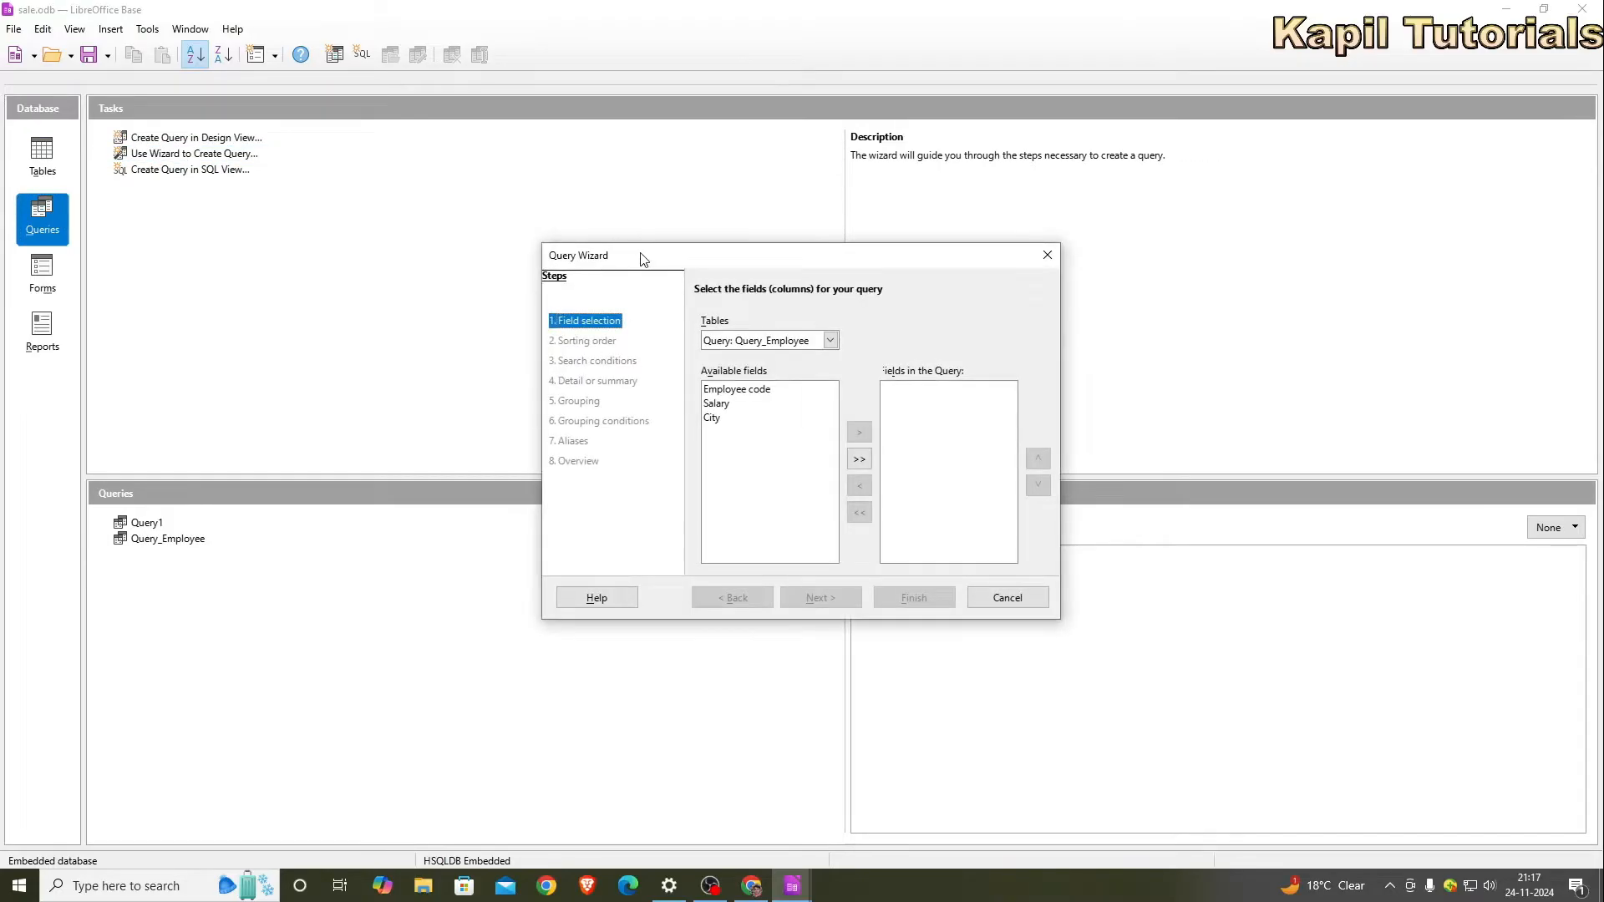
pyautogui.moveTo(642, 252); pyautogui.dragTo(500, 269)
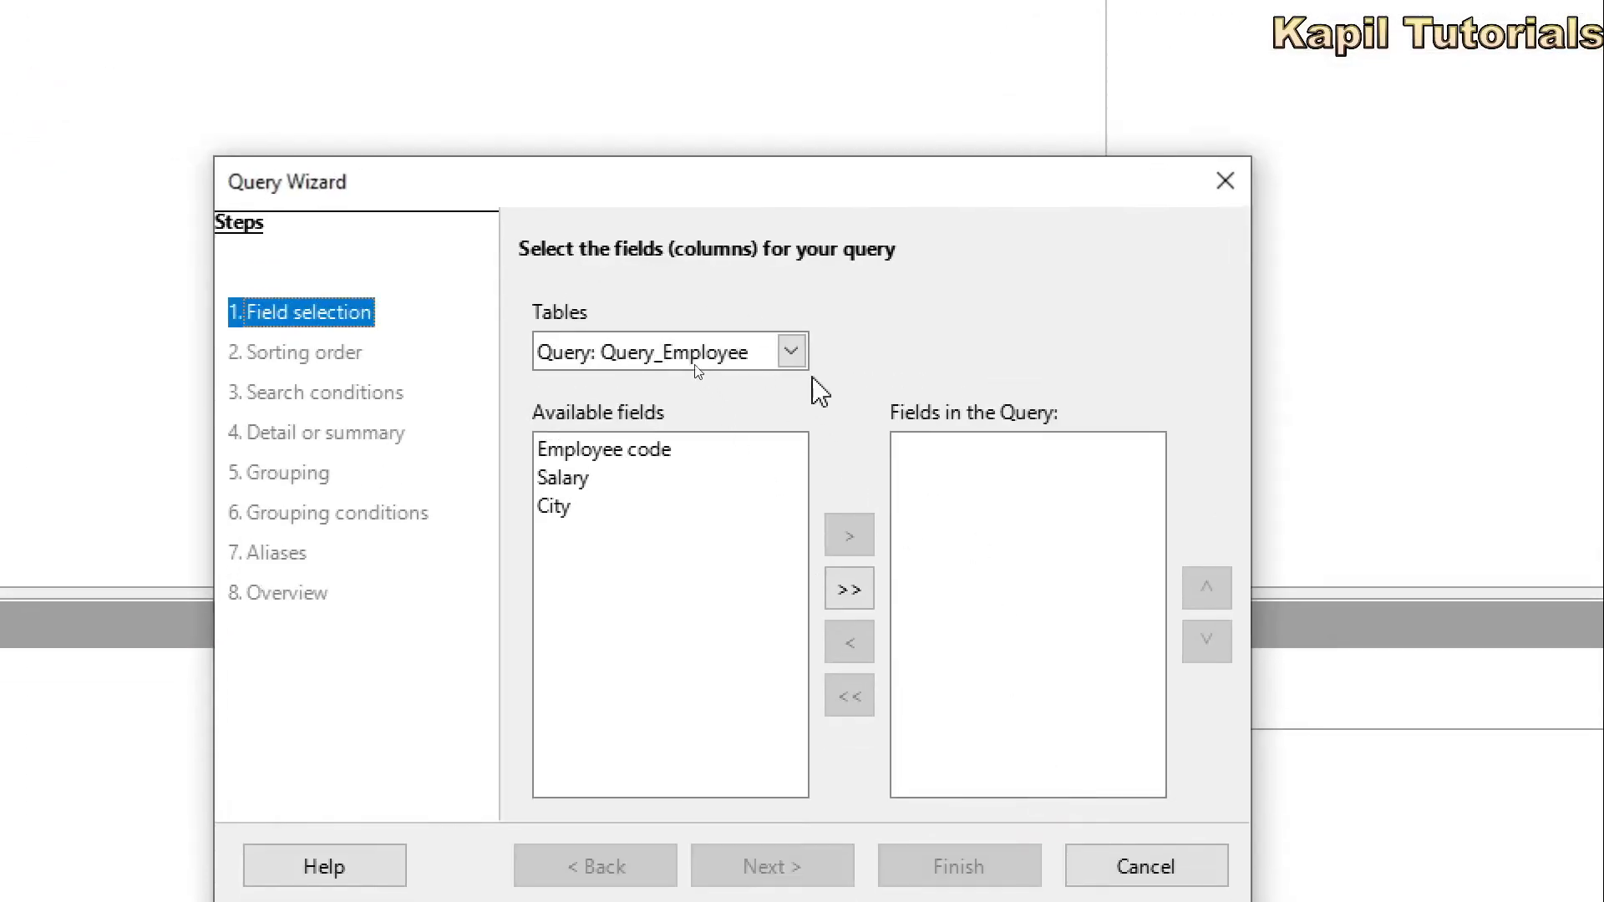
pyautogui.click(688, 355)
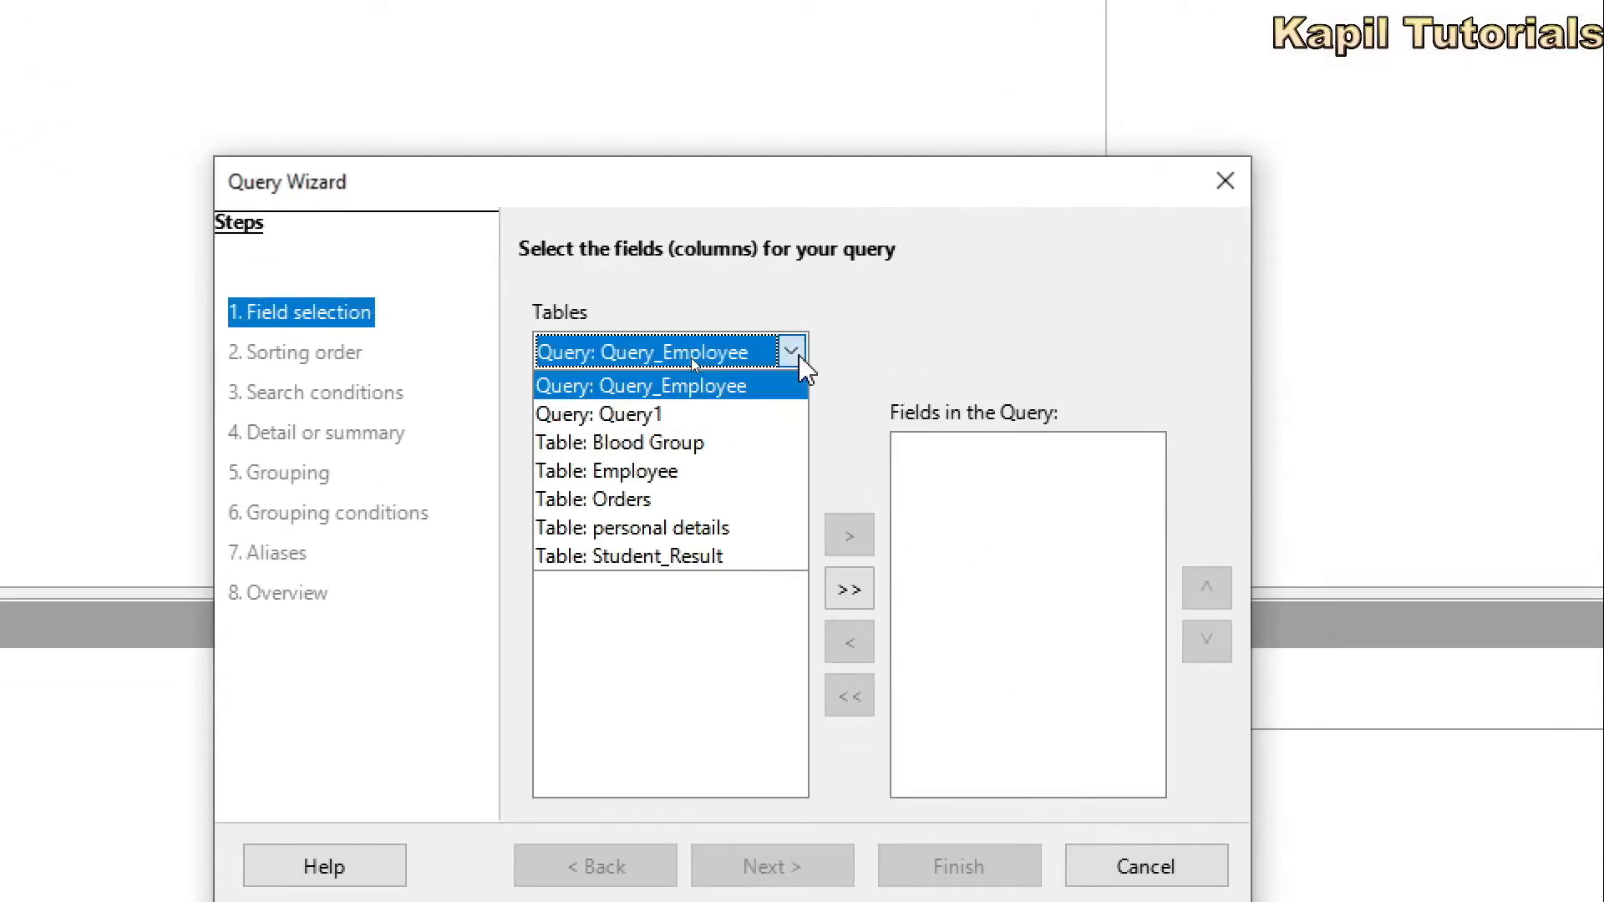
pyautogui.click(637, 478)
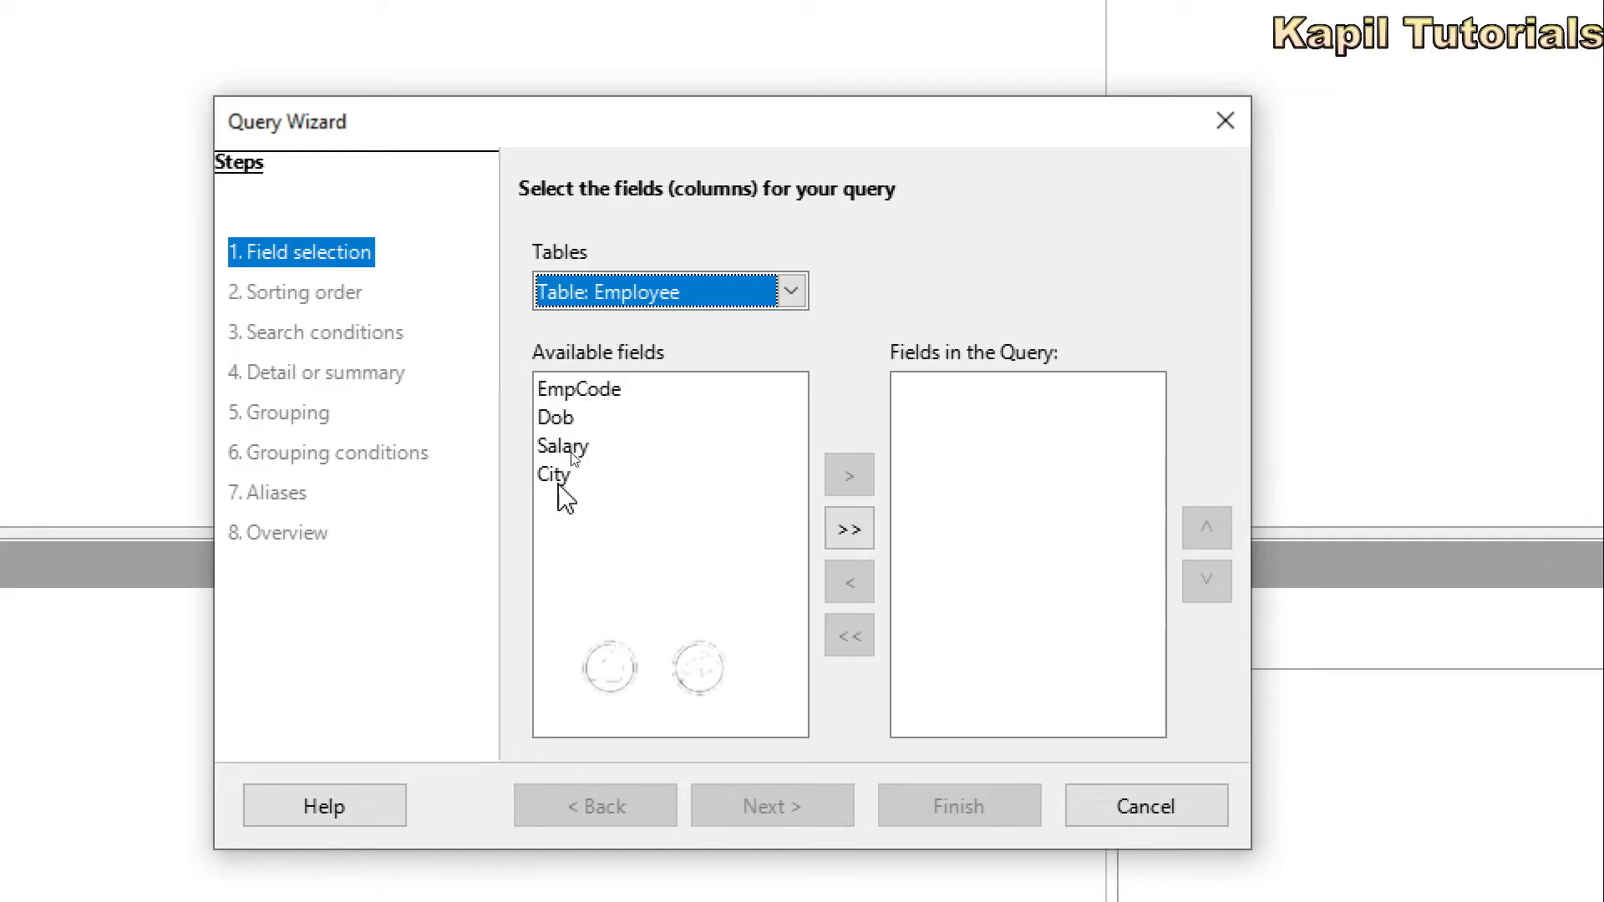
pyautogui.click(849, 530)
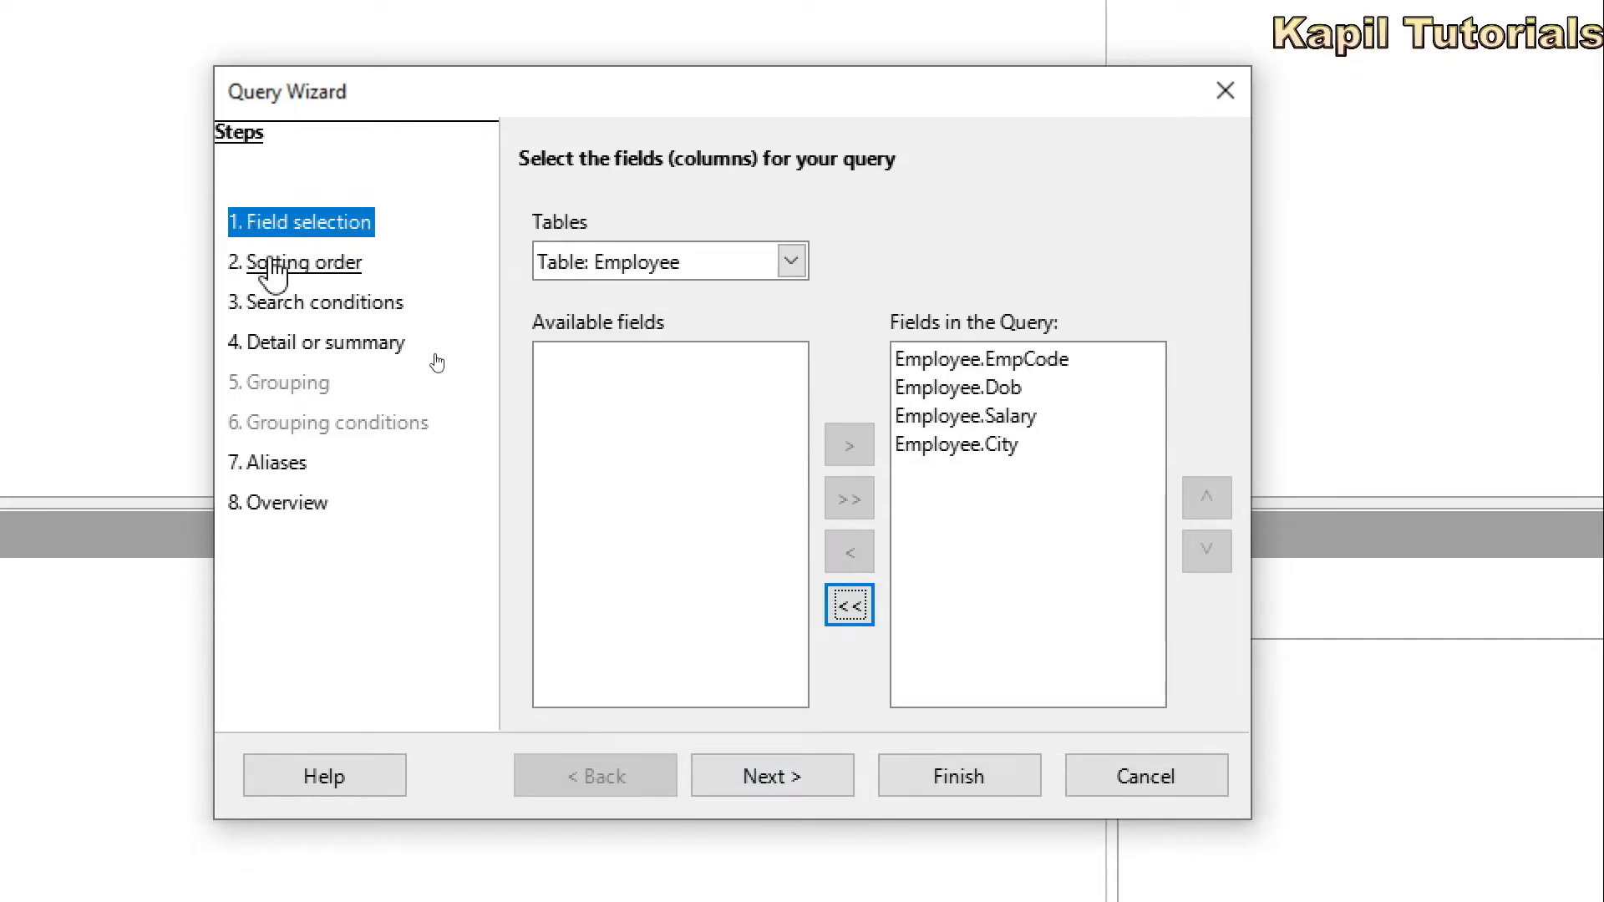
# Sort the query by Employee.Salary in descending order, then by Employee.EmpCode in ascending order.
pyautogui.click(799, 789)
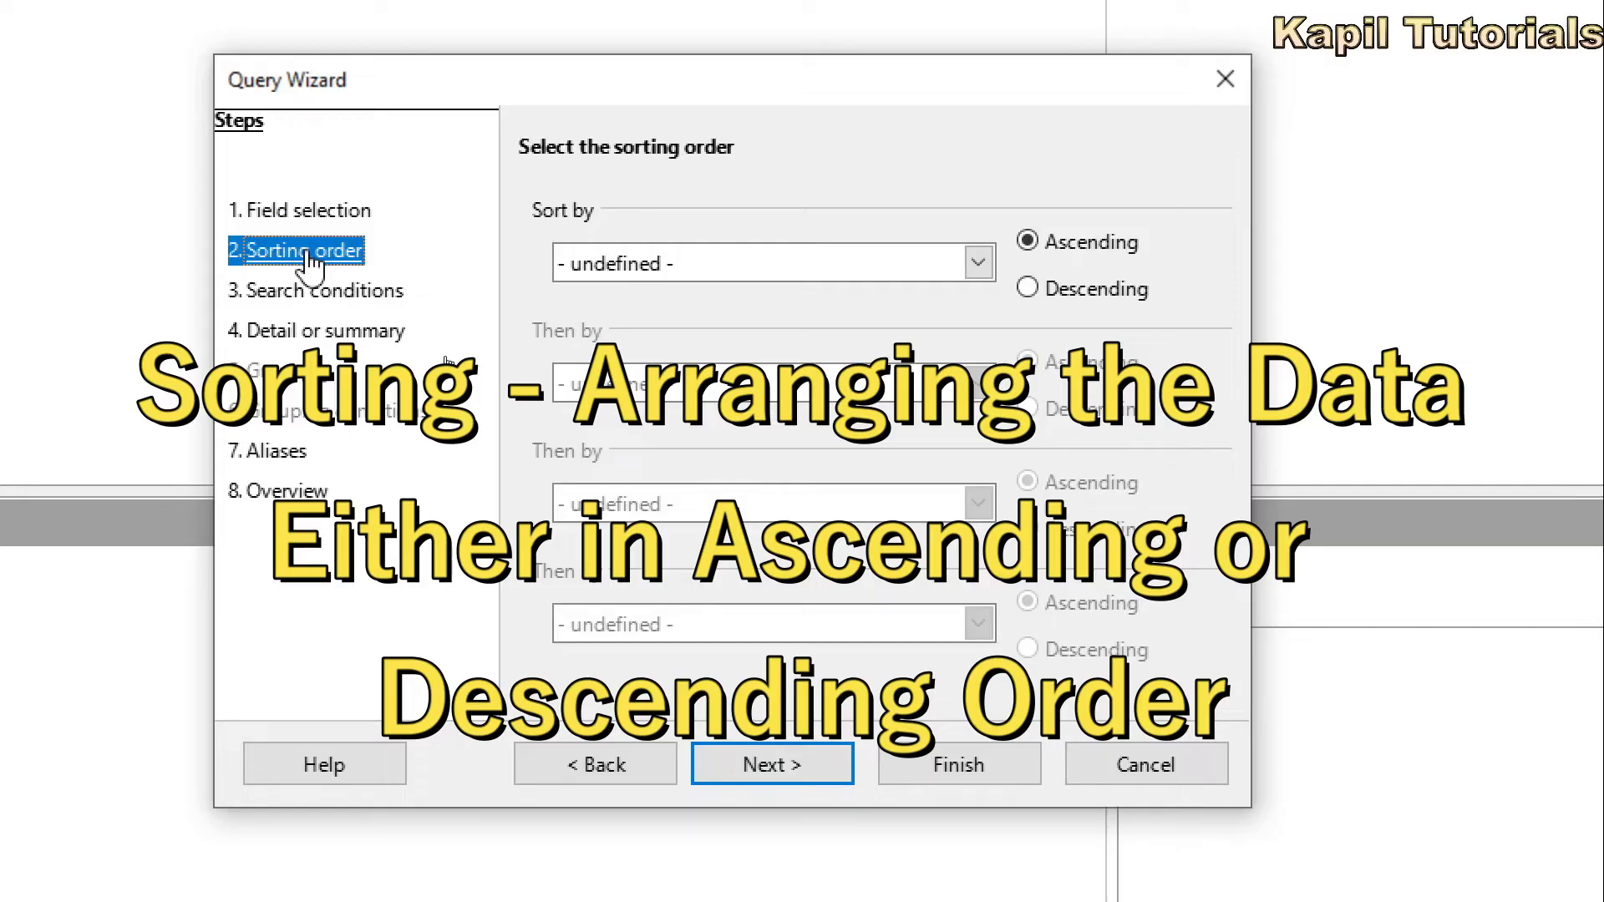
pyautogui.click(978, 264)
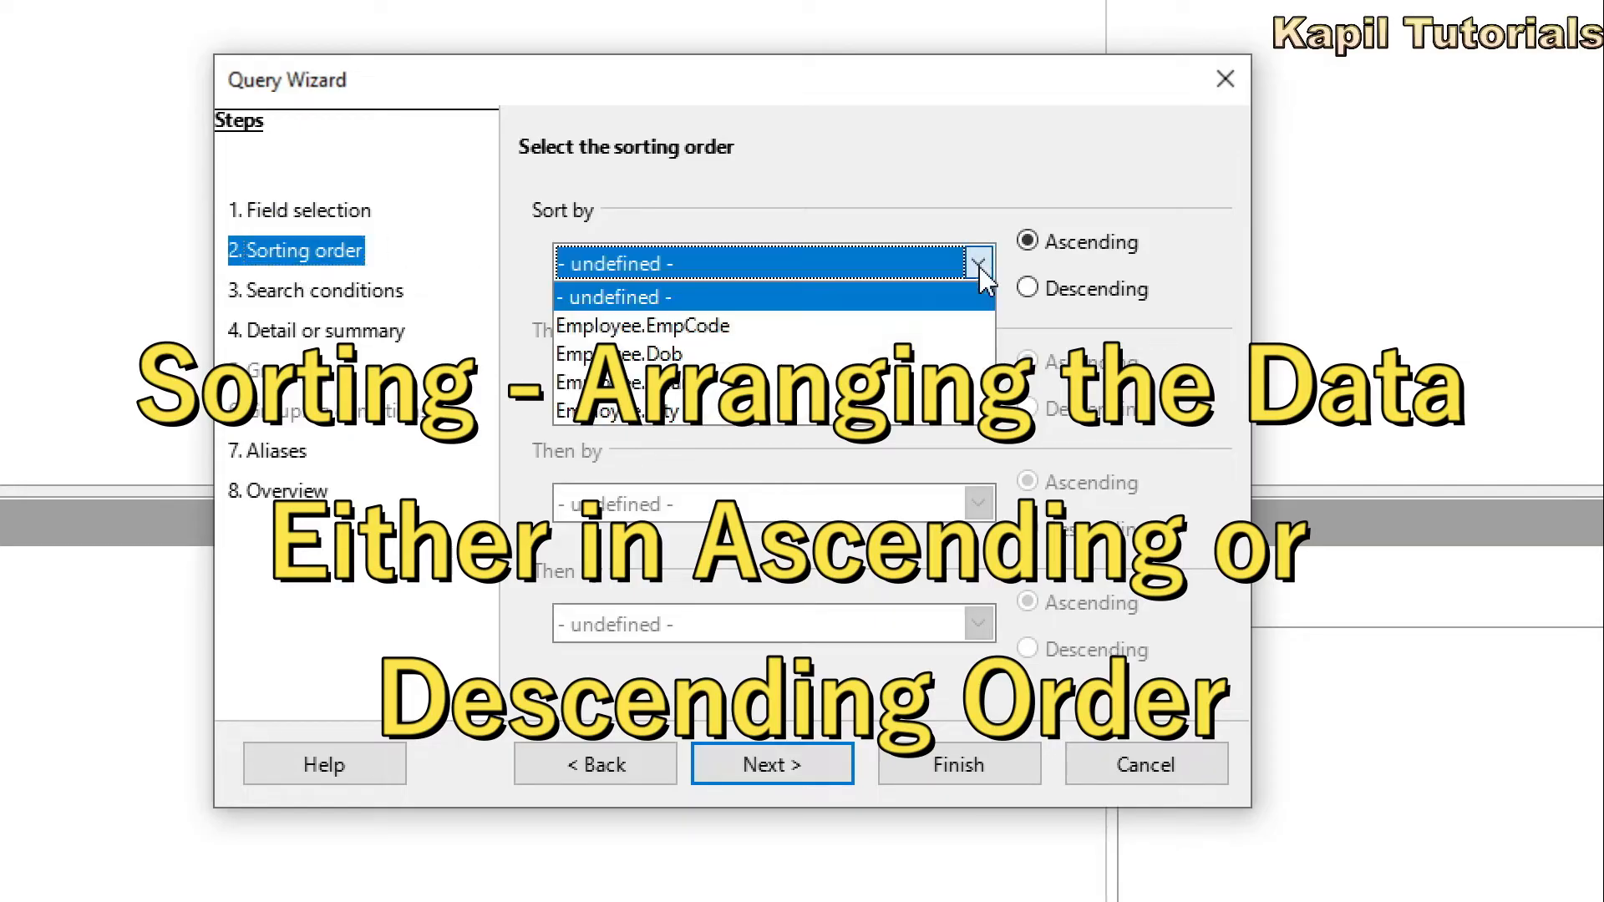
pyautogui.click(680, 393)
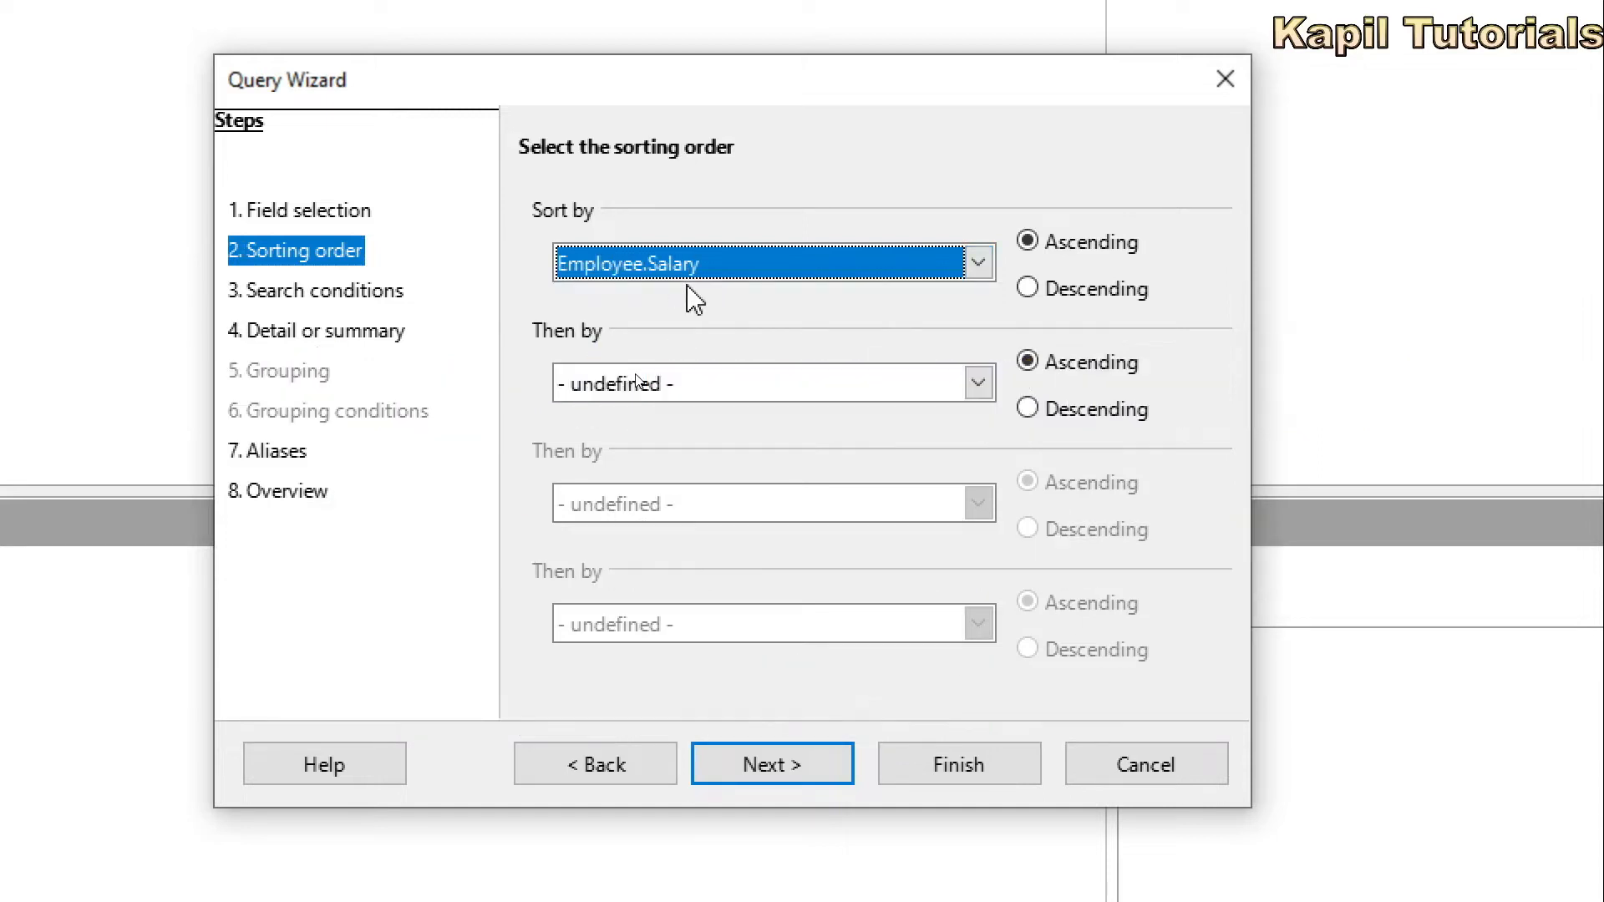
pyautogui.click(1036, 294)
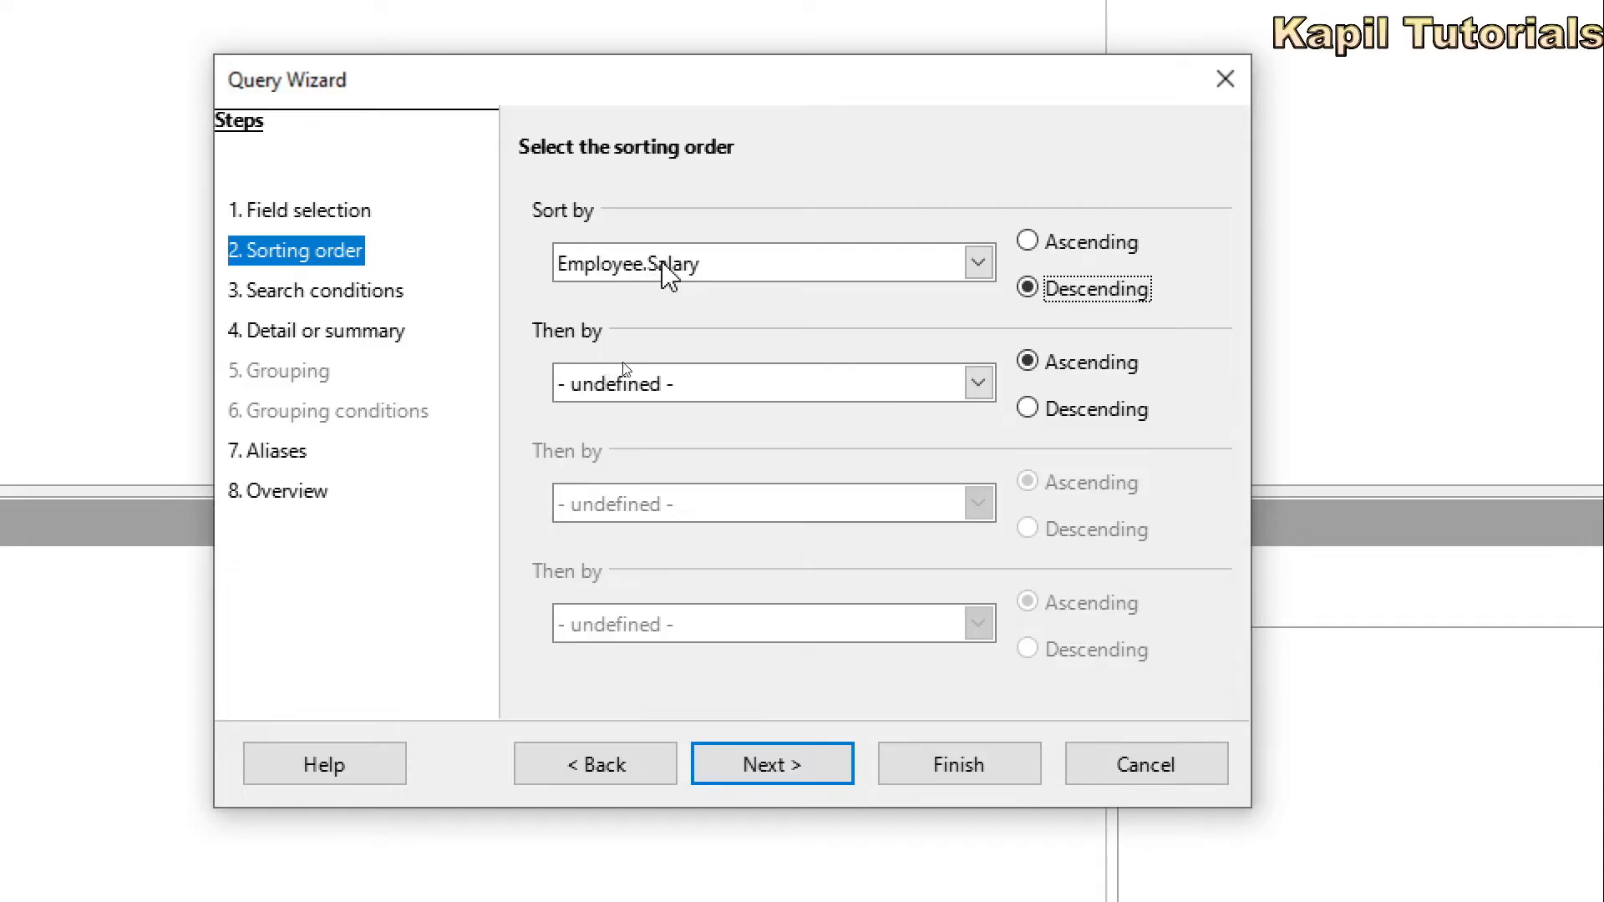
pyautogui.click(977, 386)
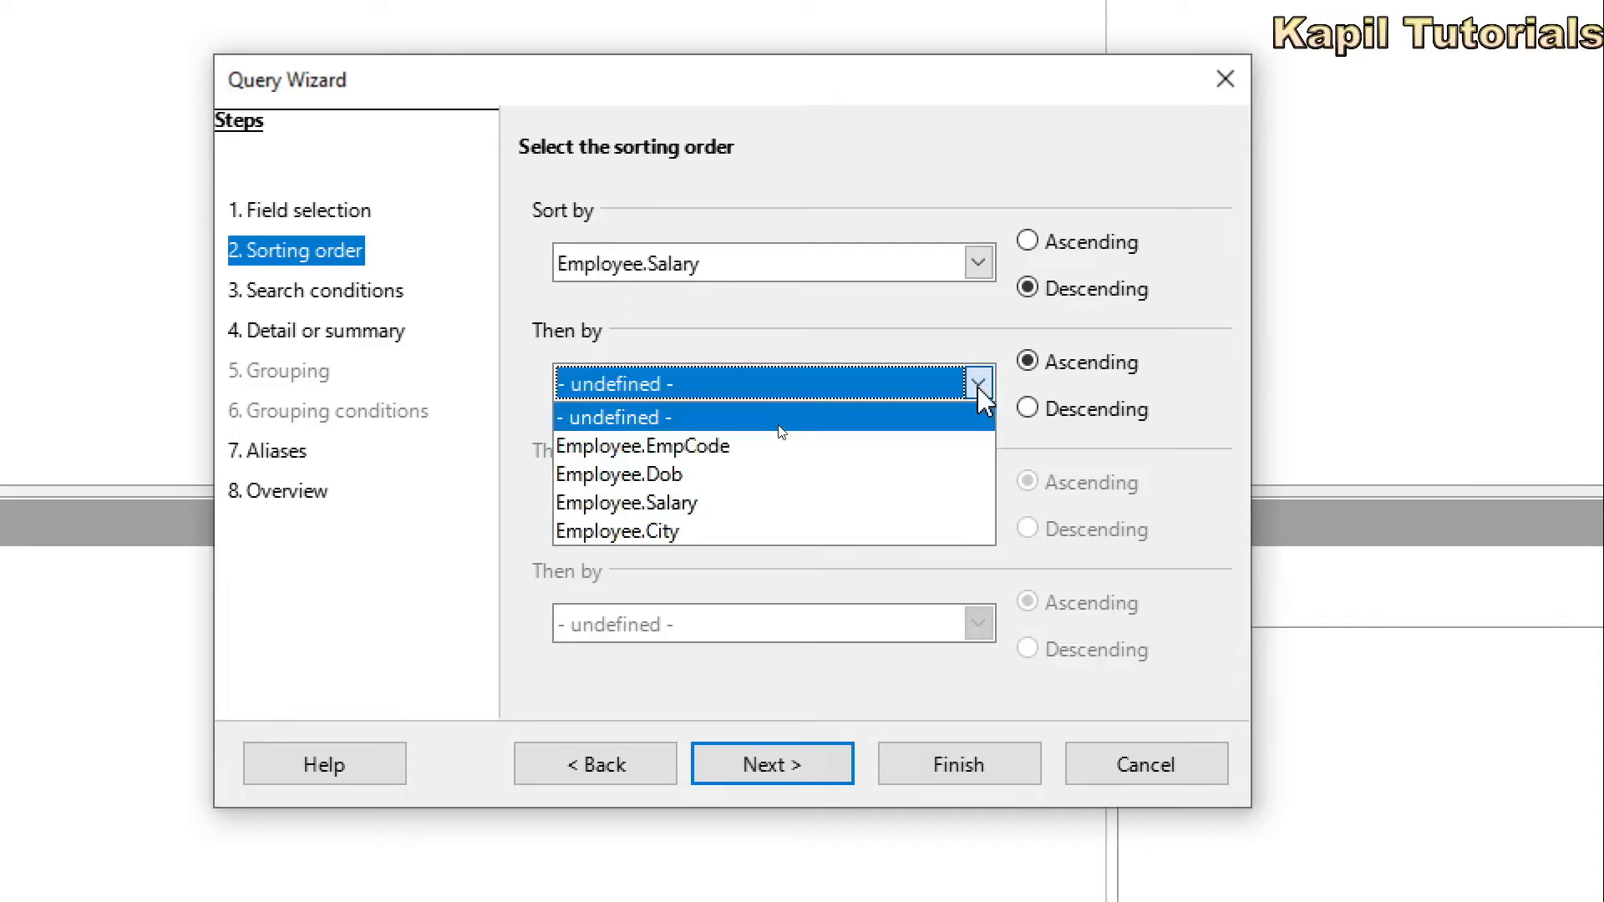
pyautogui.click(692, 447)
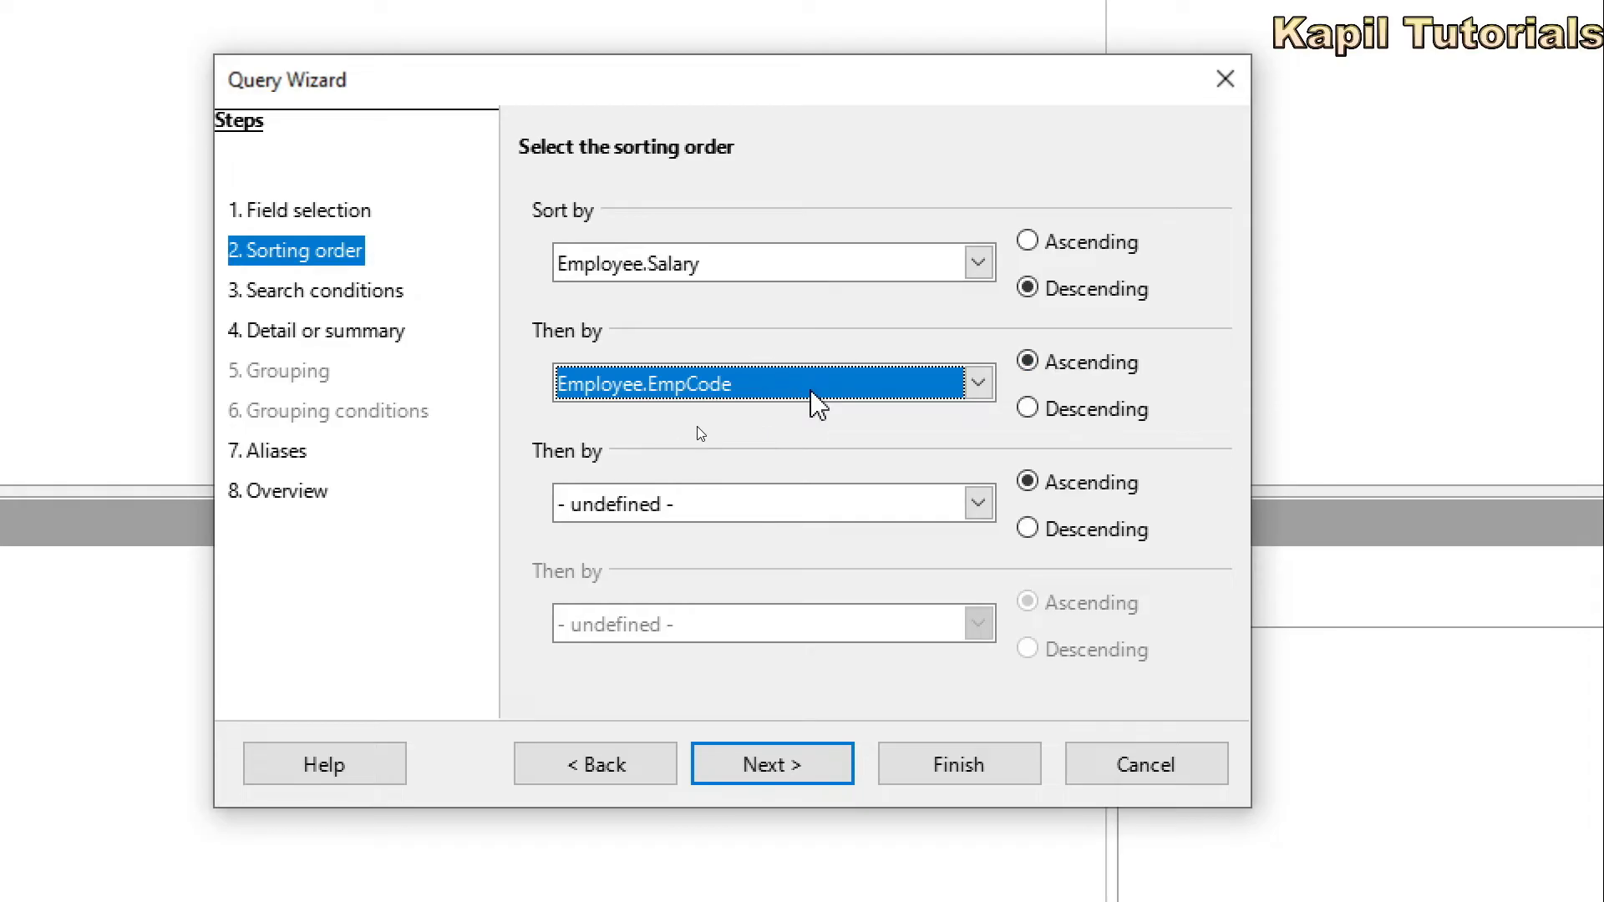
# Add a search condition requiring Employee.Salary to be equal or greater than 35000, consulting the salaries in the Employee table.
pyautogui.click(789, 777)
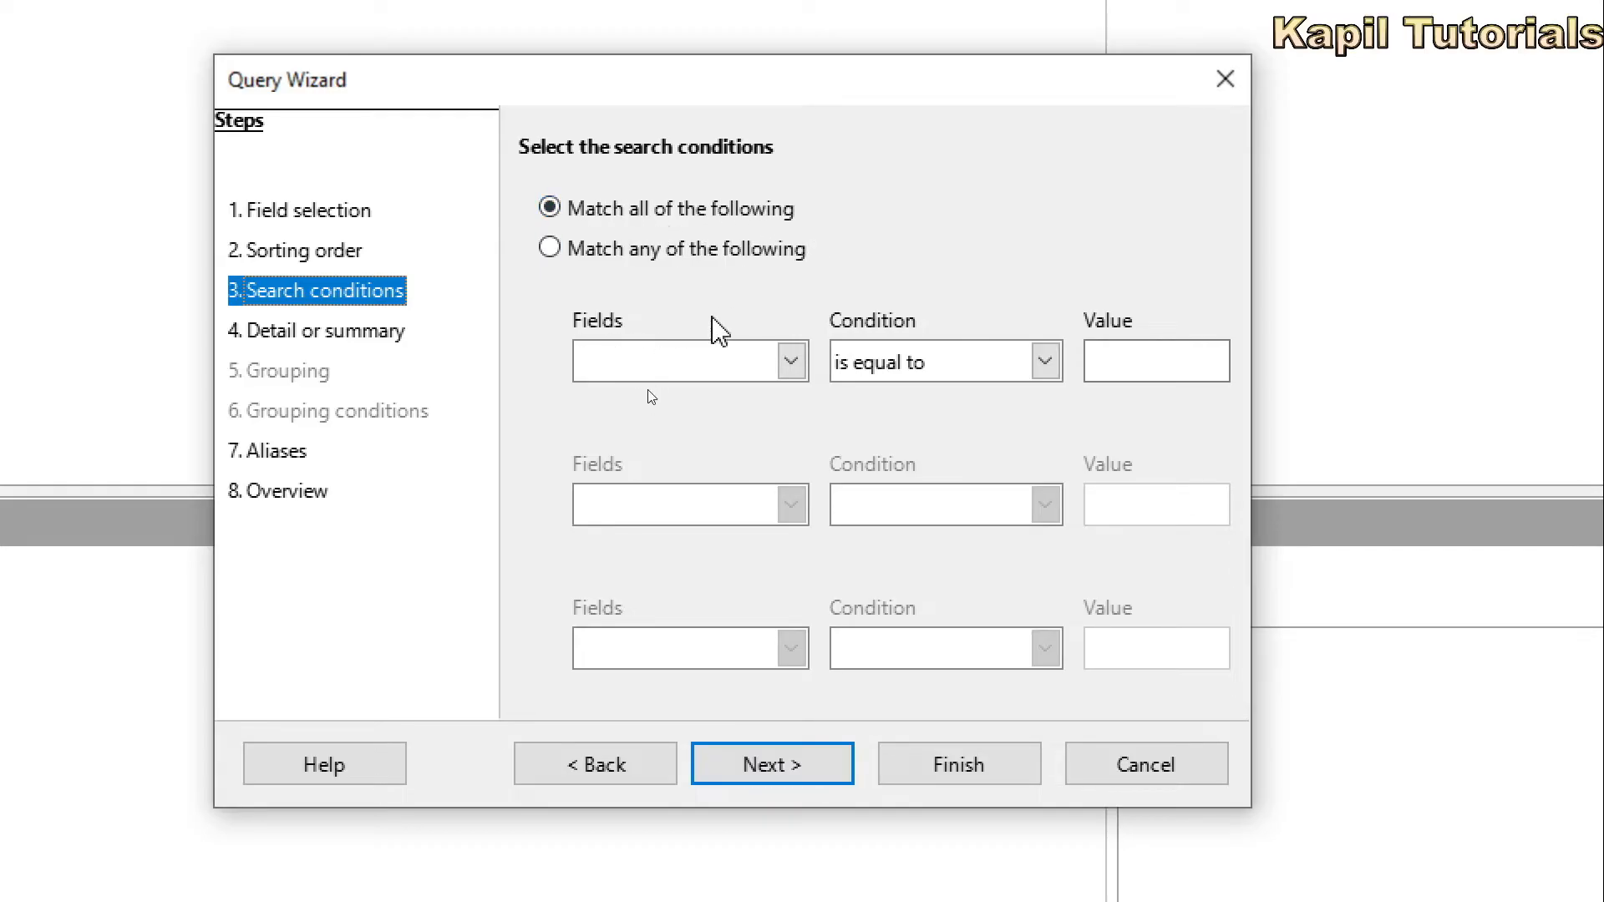
pyautogui.click(792, 368)
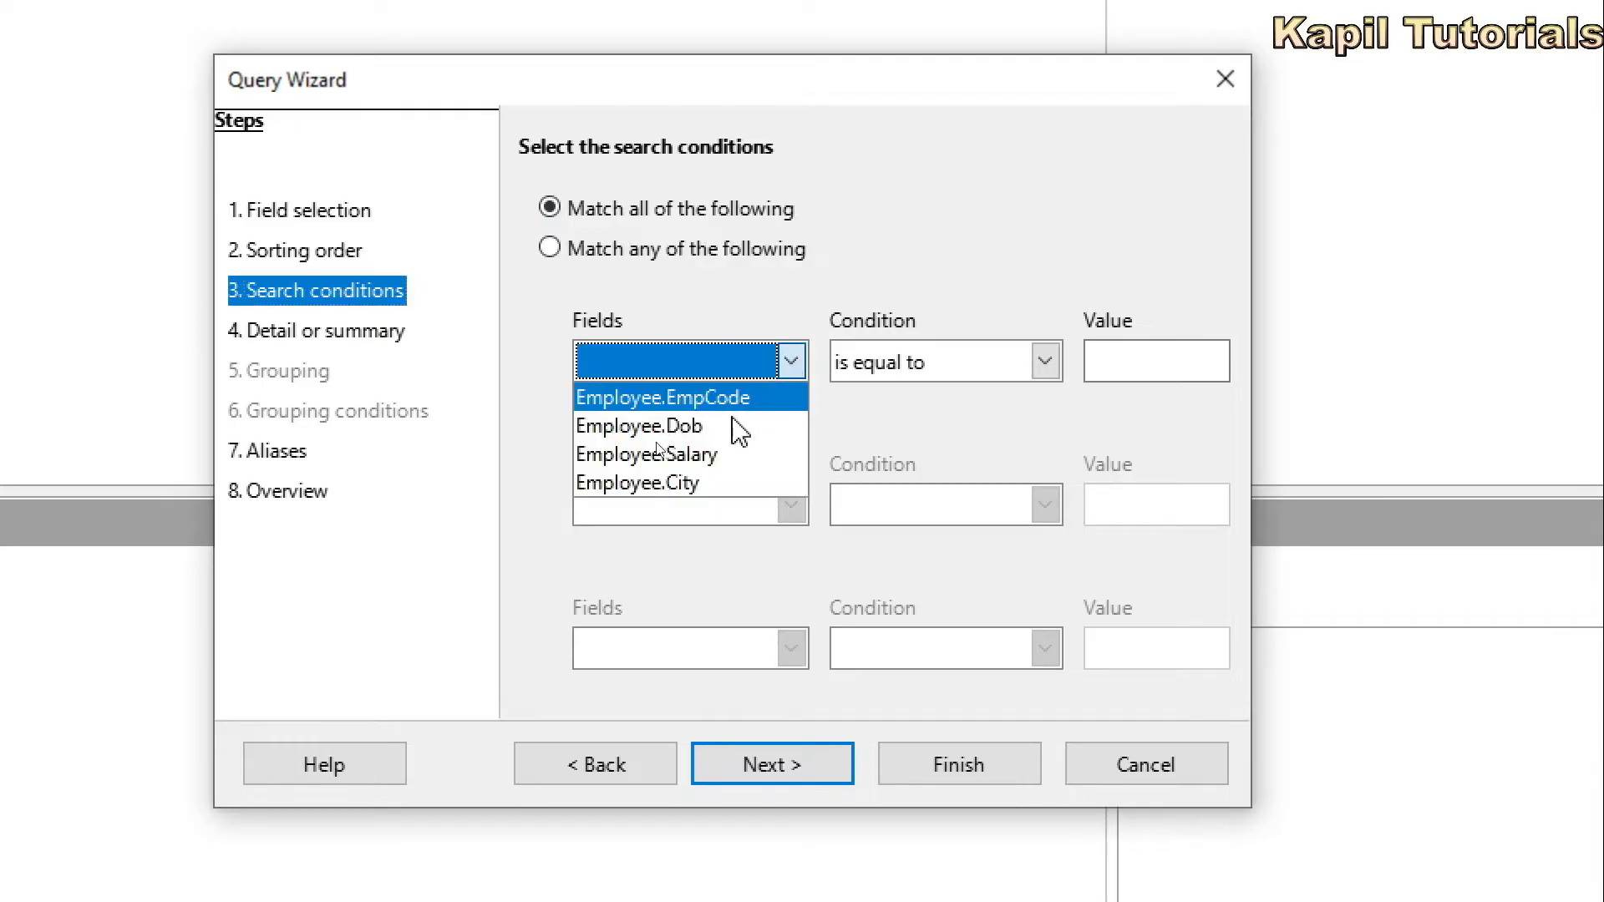
pyautogui.click(708, 458)
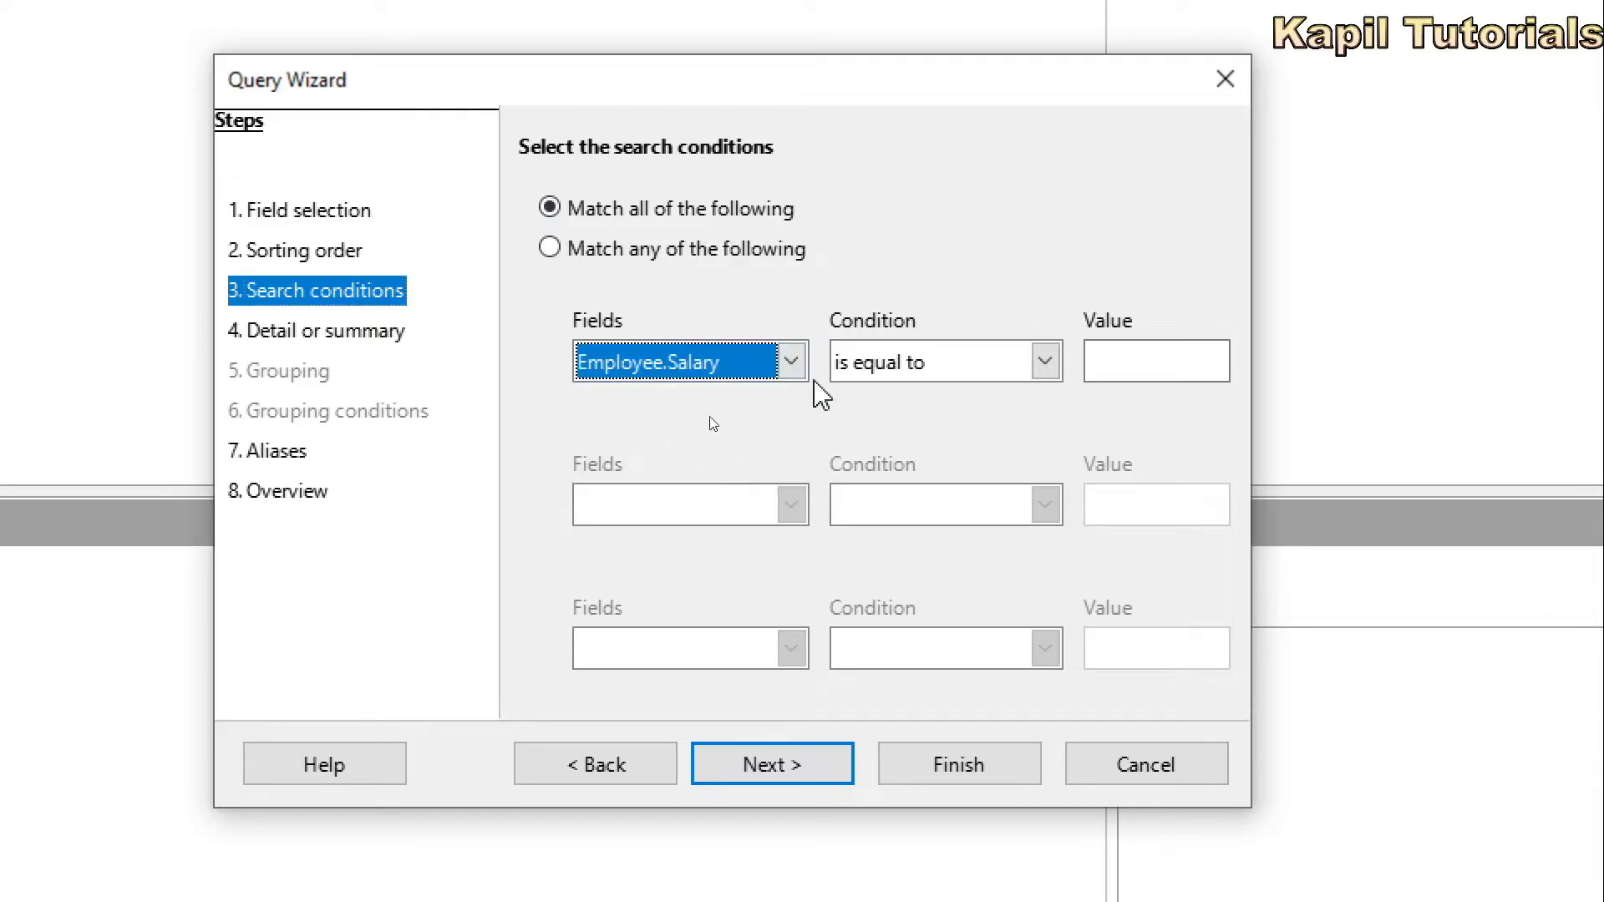
pyautogui.click(1044, 363)
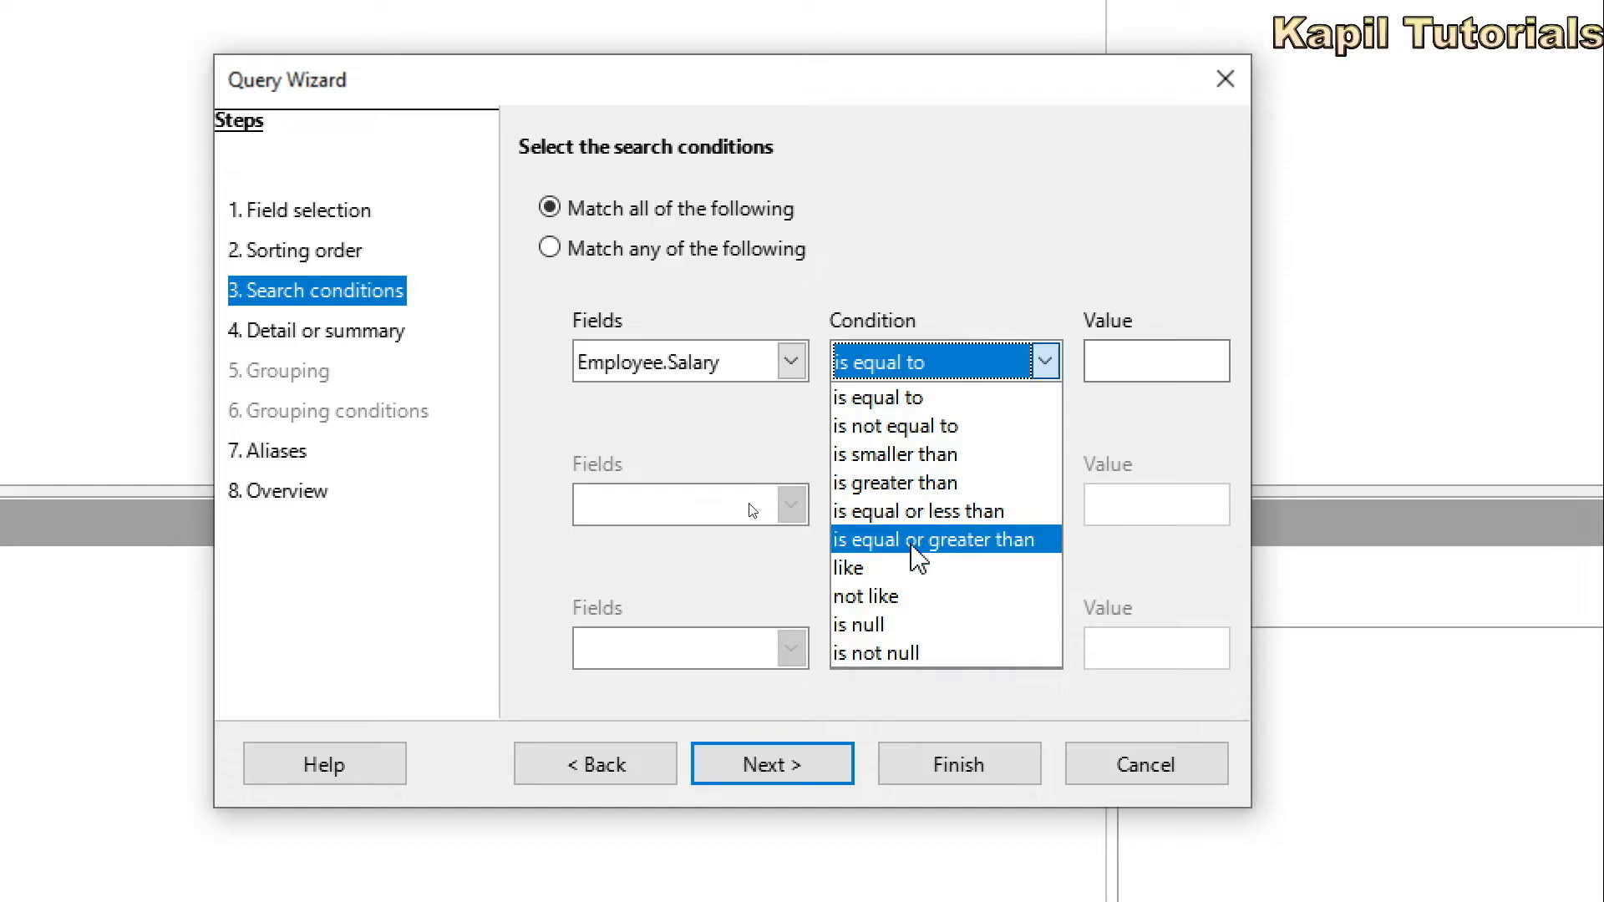
pyautogui.click(1001, 543)
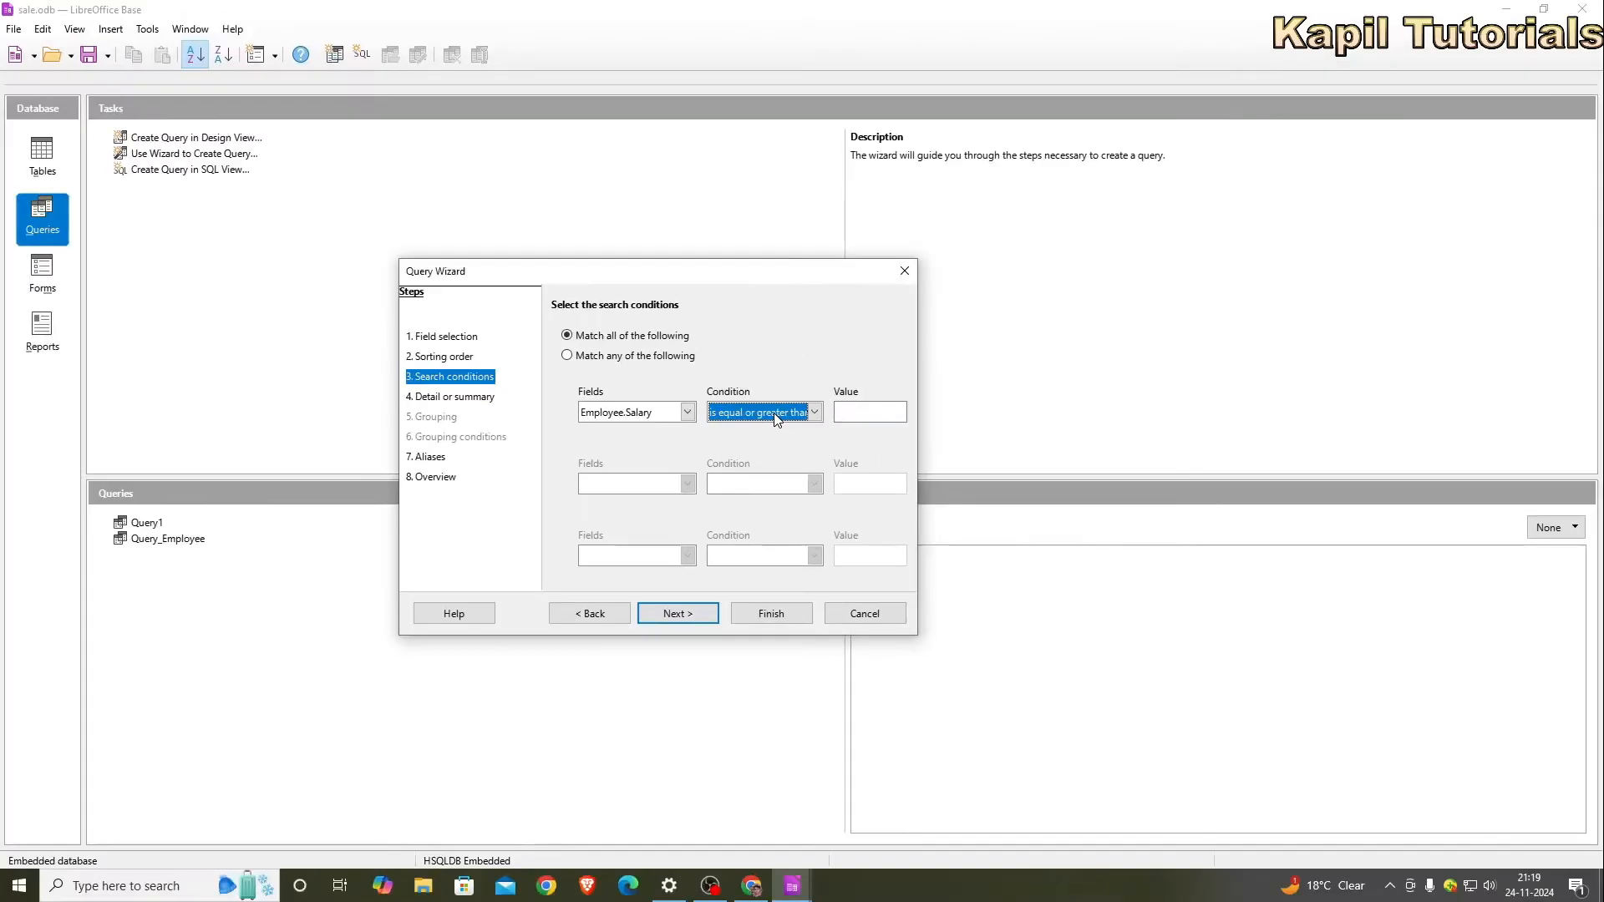
pyautogui.moveTo(807, 879)
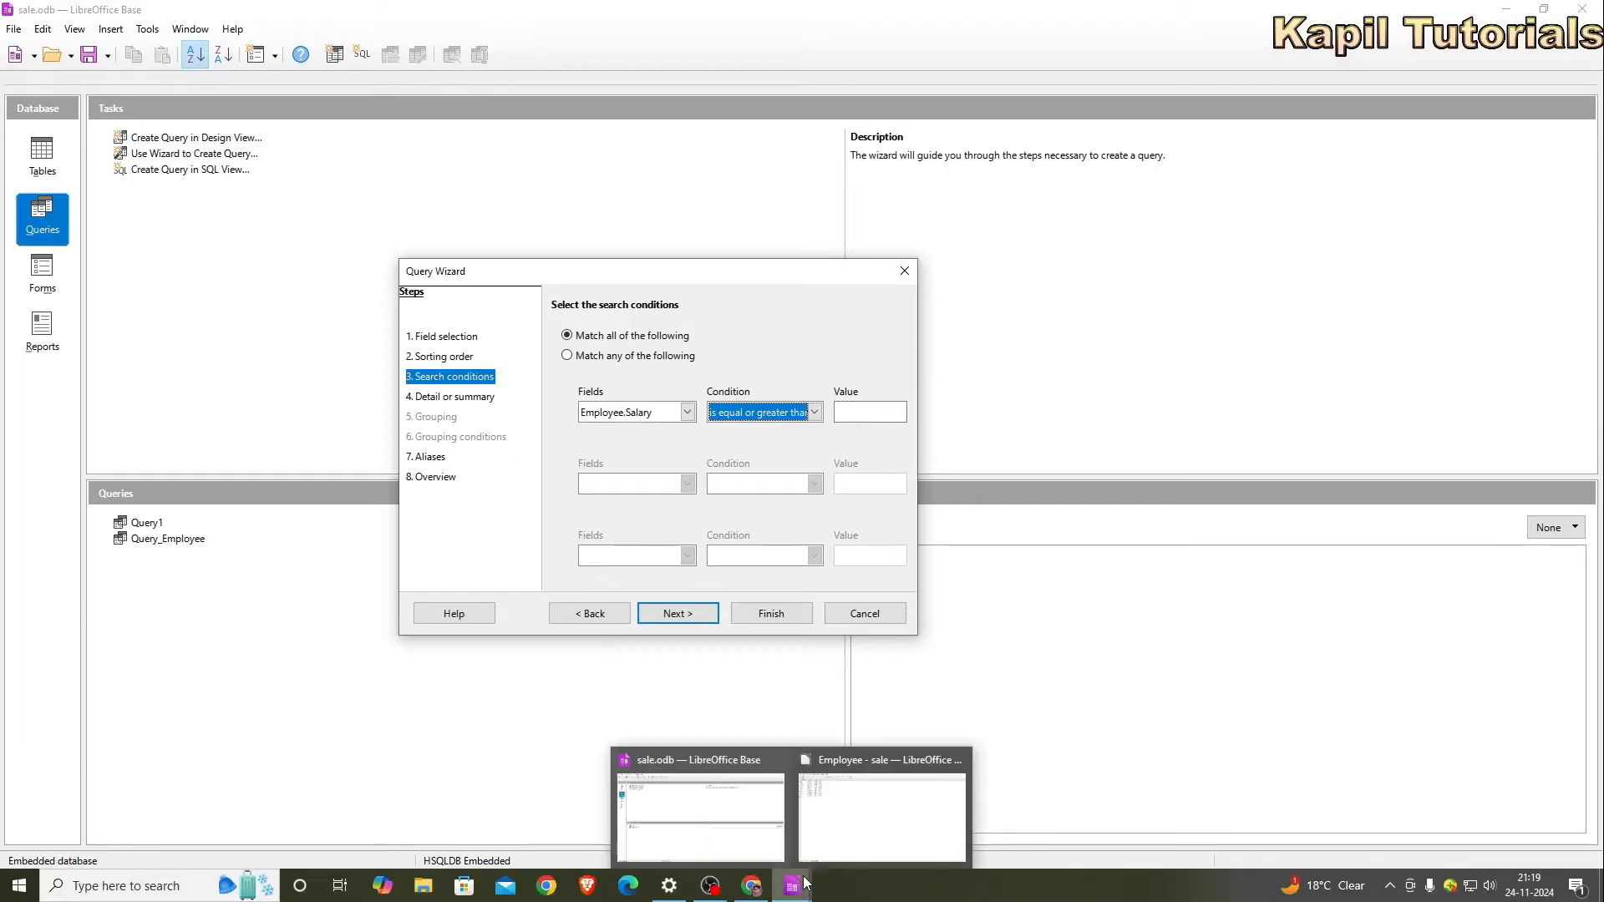
pyautogui.click(840, 853)
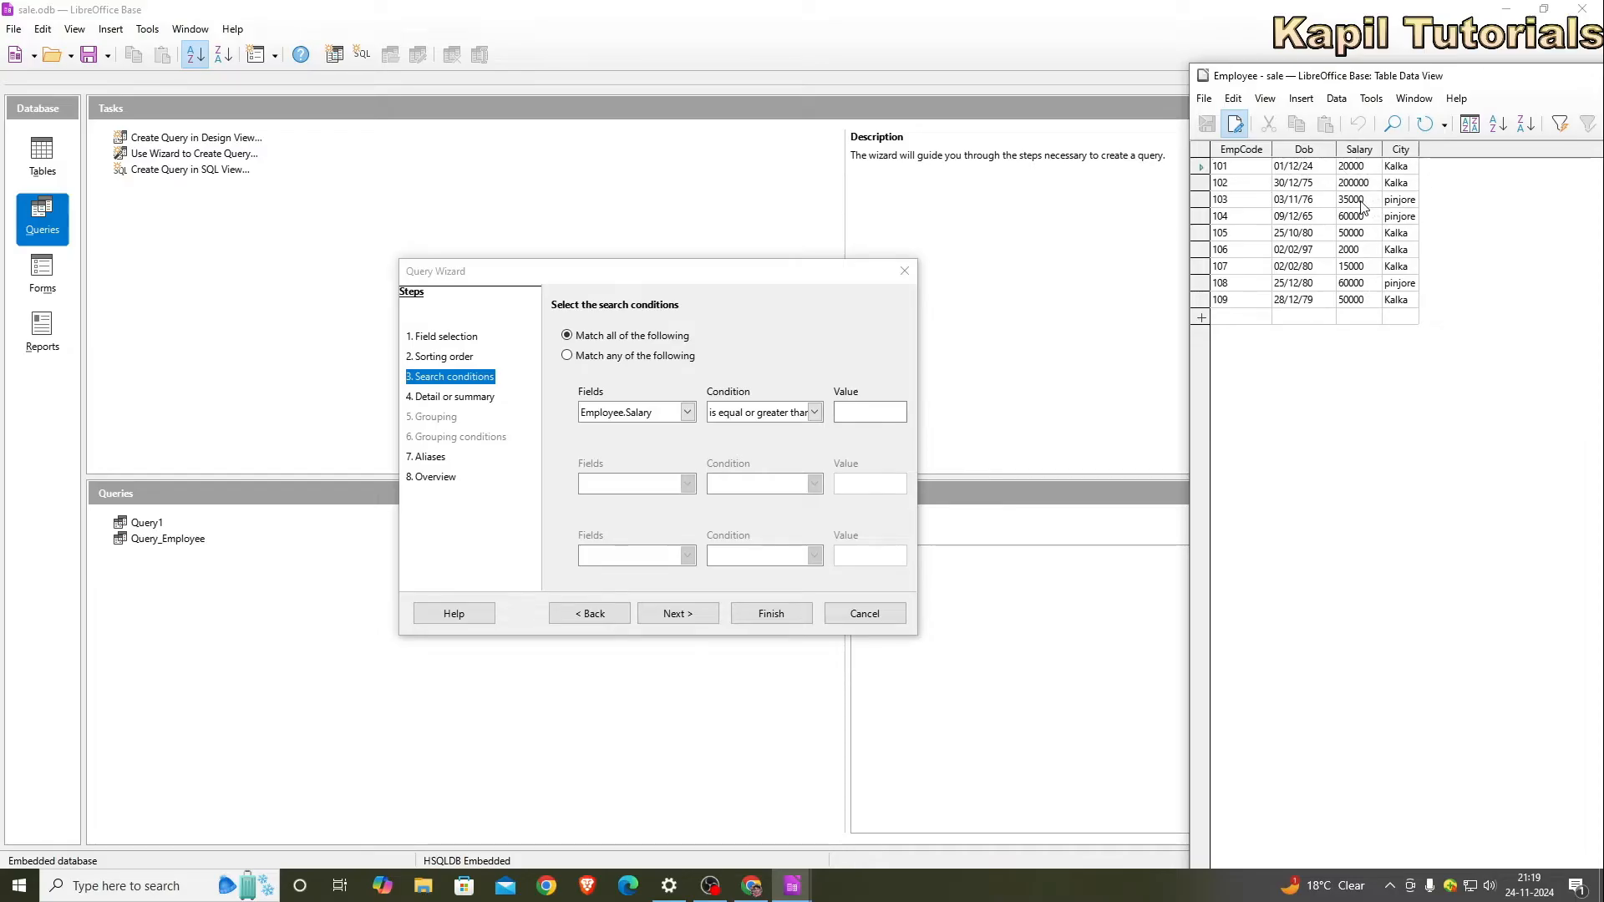
pyautogui.click(846, 412)
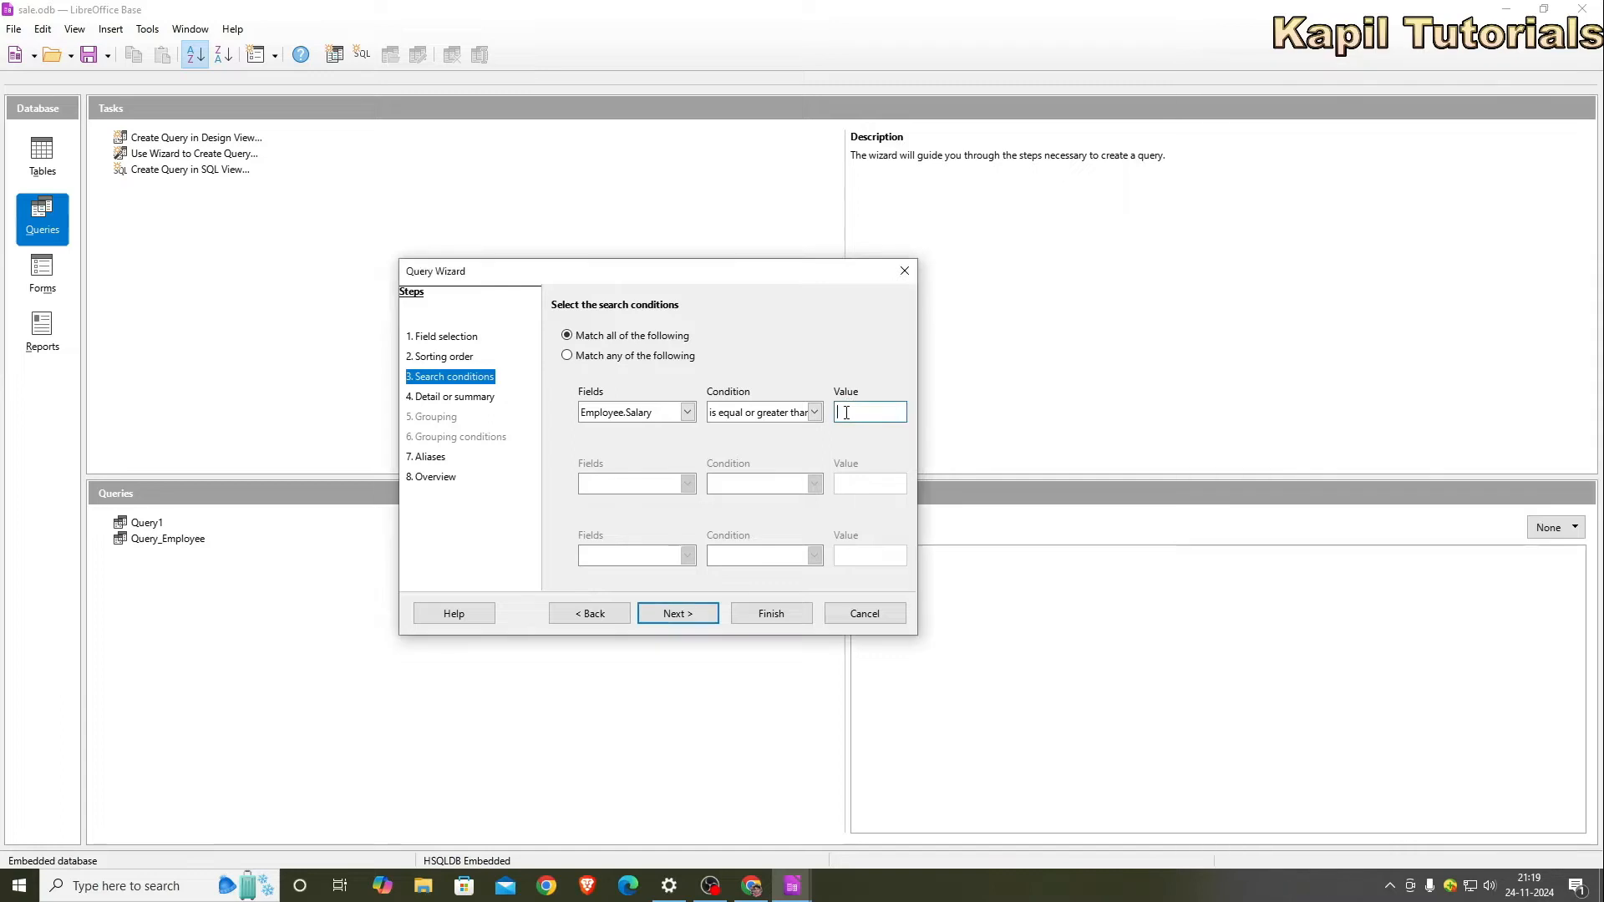
pyautogui.write('35000')
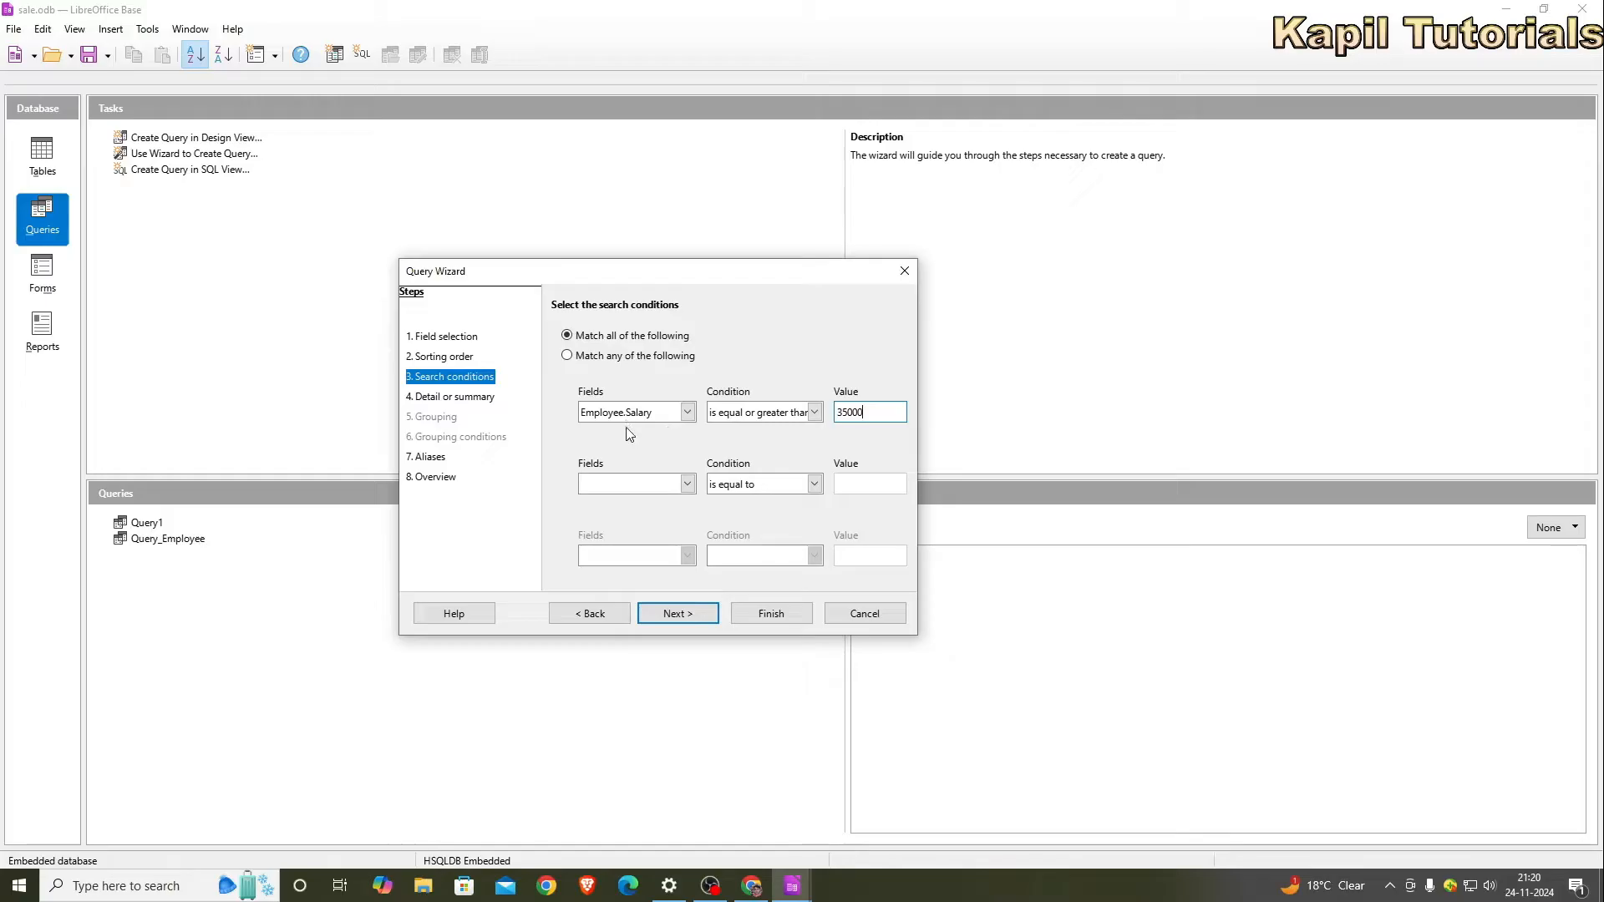
# Keep the query detailed and set the alias of Employee.EmpCode to "Employee code", leaving the other aliases as they are.
pyautogui.click(668, 614)
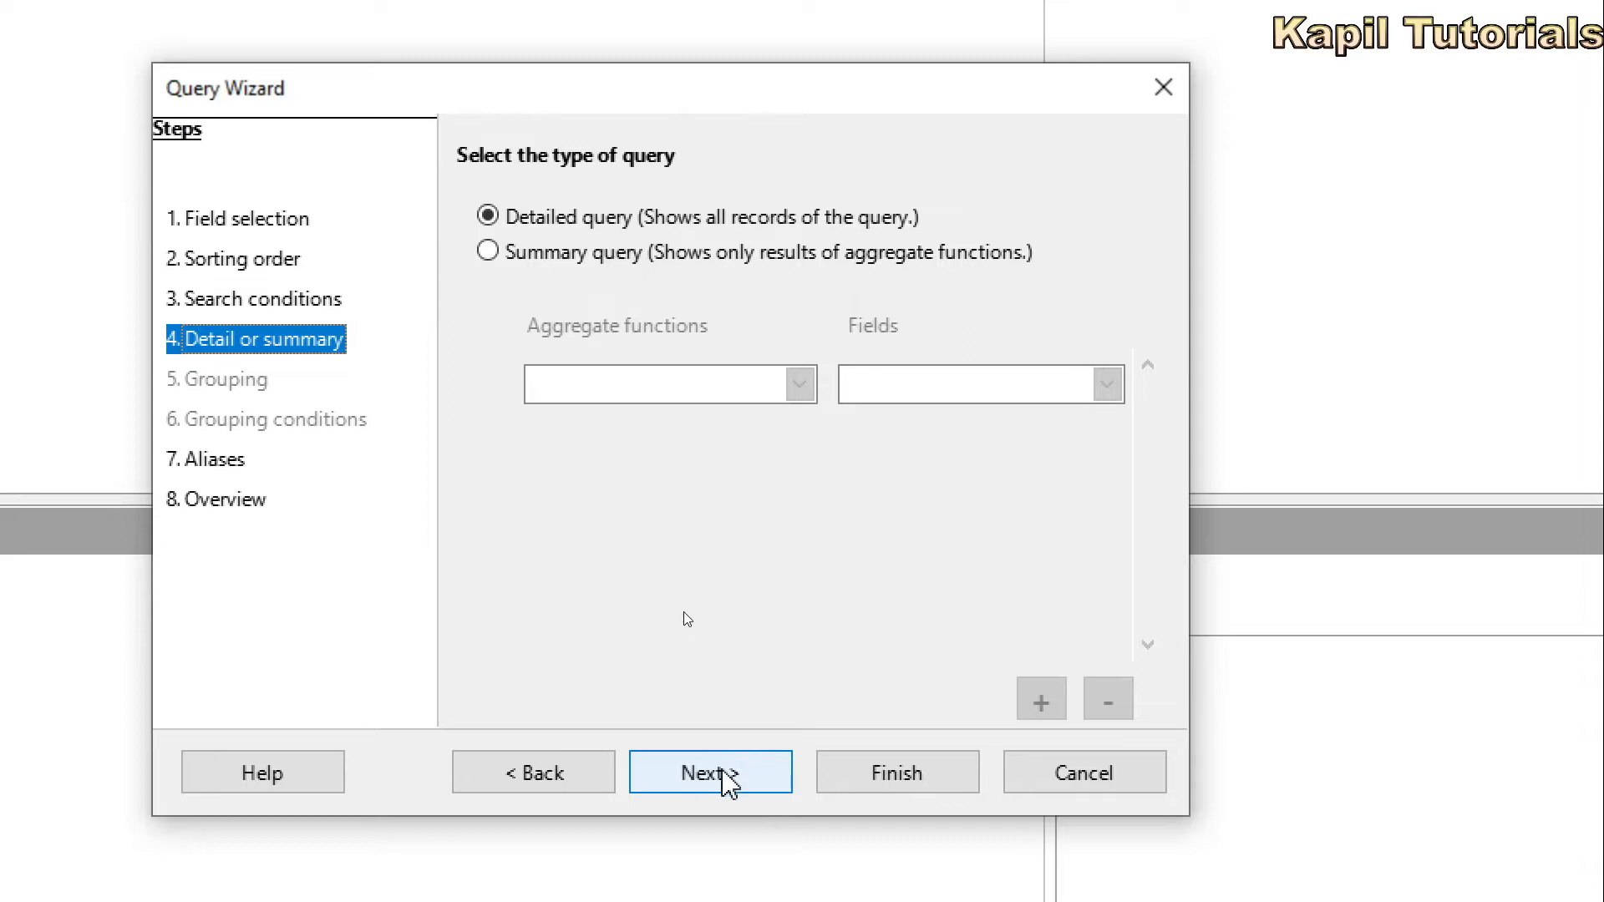
pyautogui.click(723, 773)
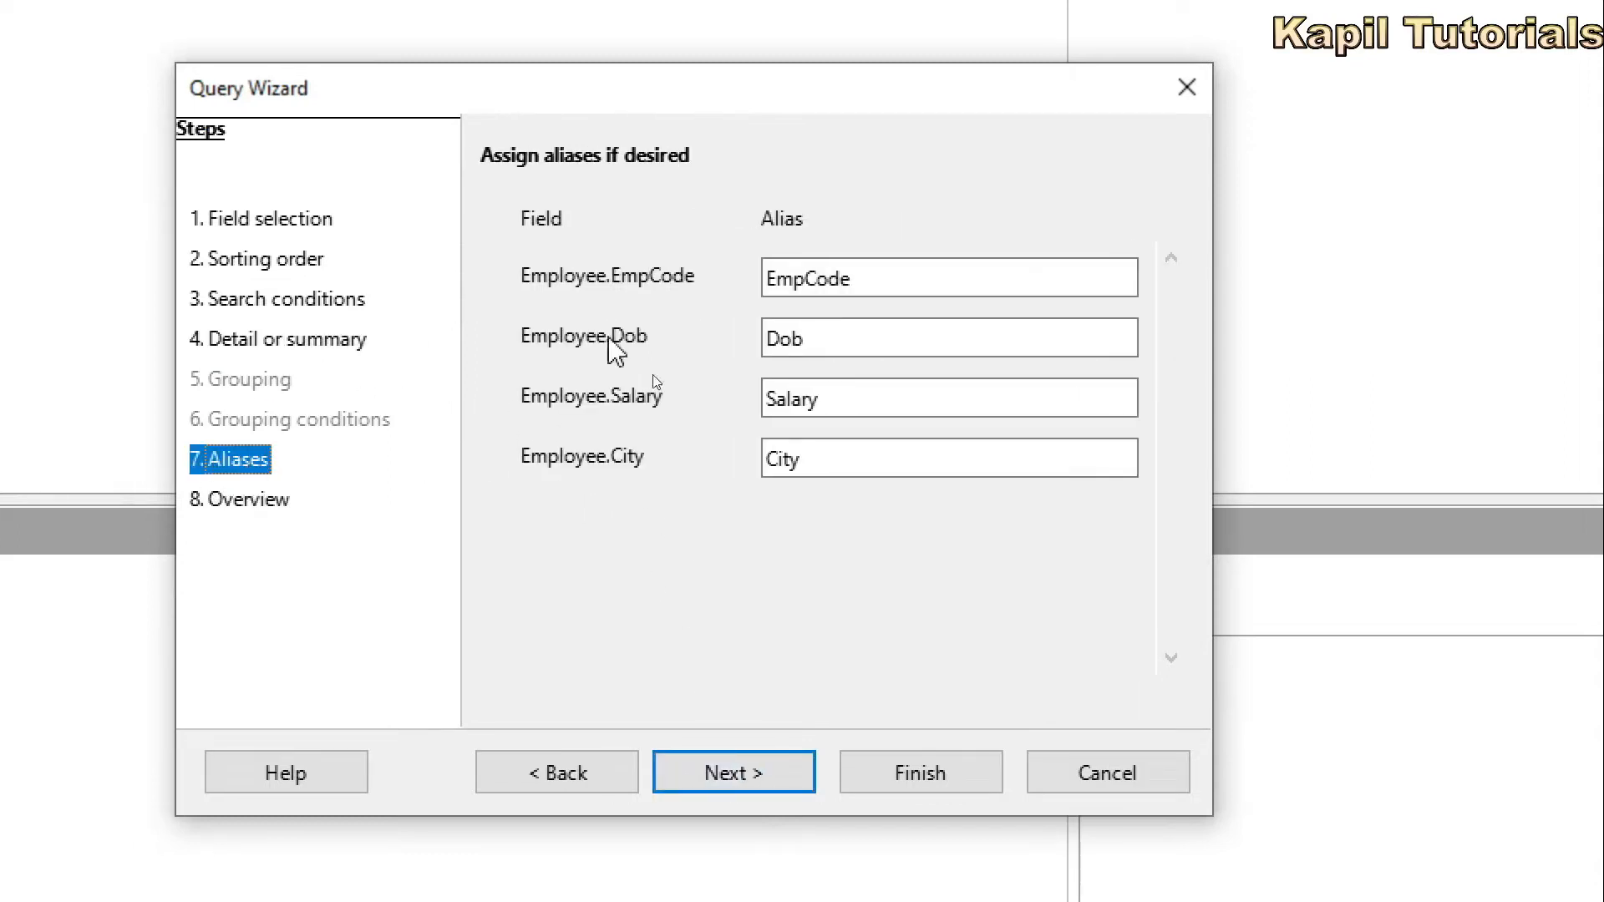
pyautogui.moveTo(877, 282); pyautogui.dragTo(765, 282)
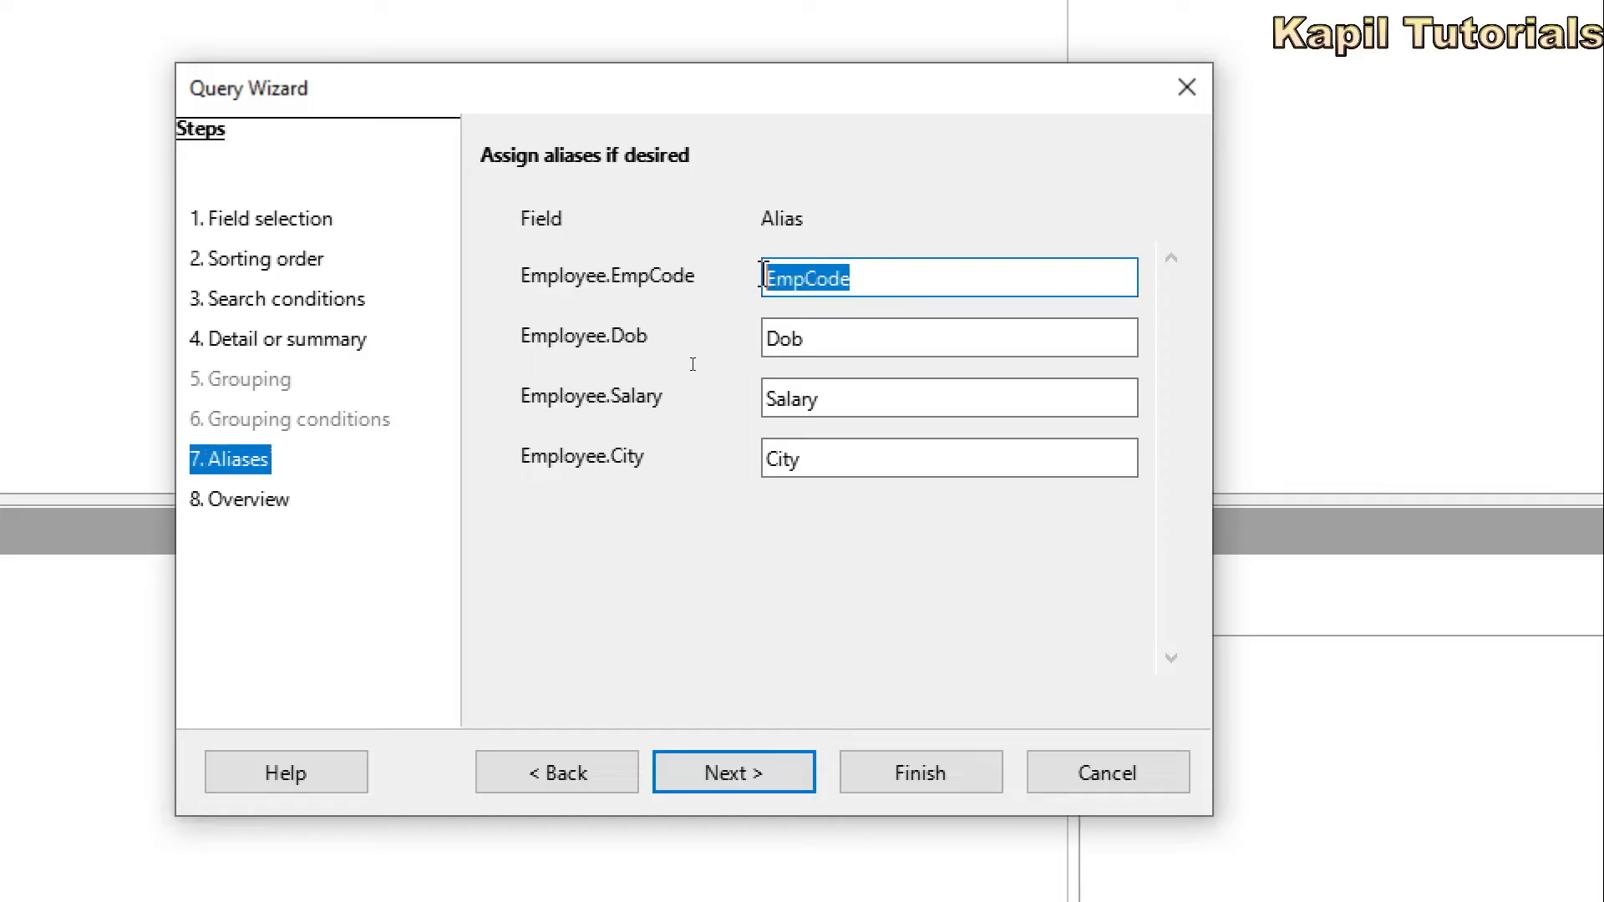
pyautogui.write('Emp')
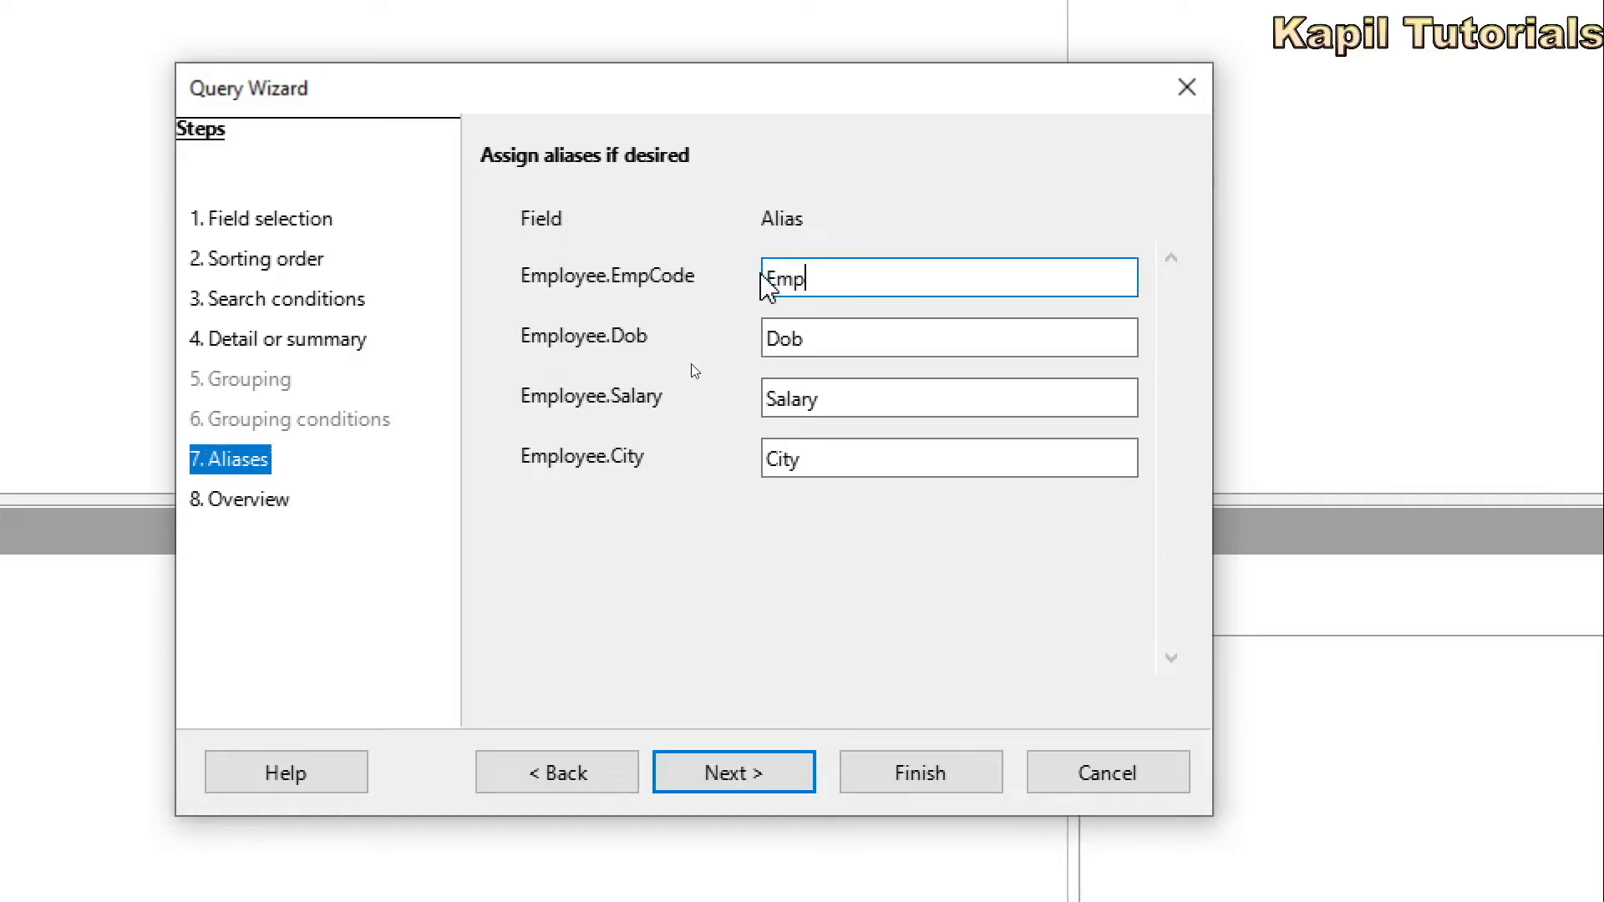
pyautogui.write('loyee Name')
pyautogui.moveTo(908, 280); pyautogui.dragTo(862, 288)
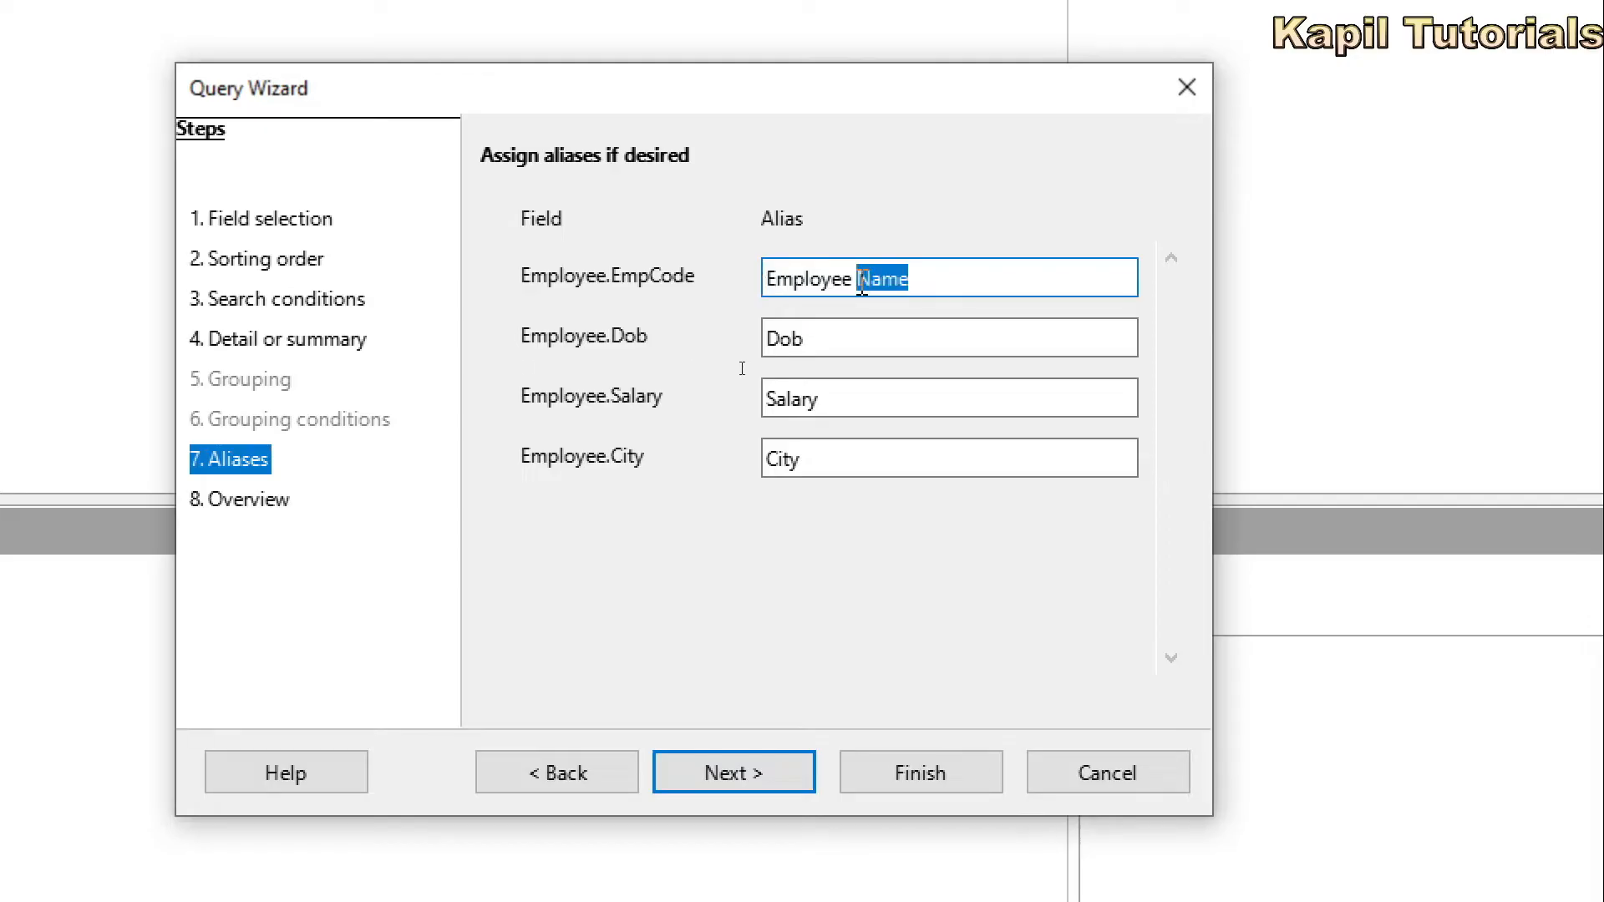
pyautogui.write('Code')
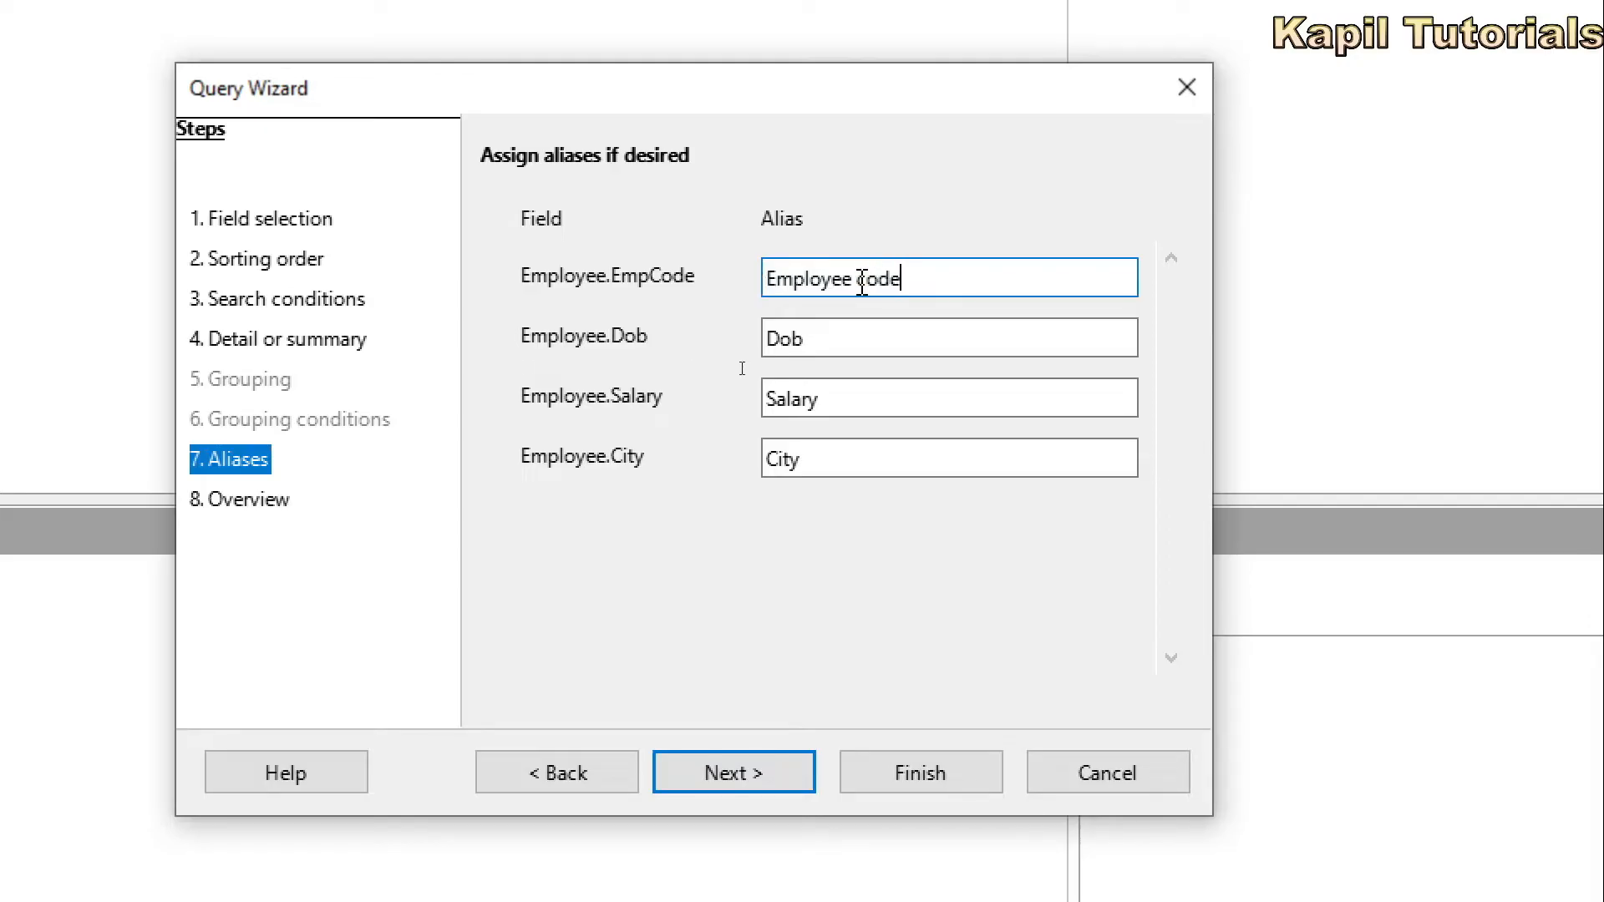
pyautogui.press('BackSpace')
pyautogui.press('BackSpace')
pyautogui.write('Code')
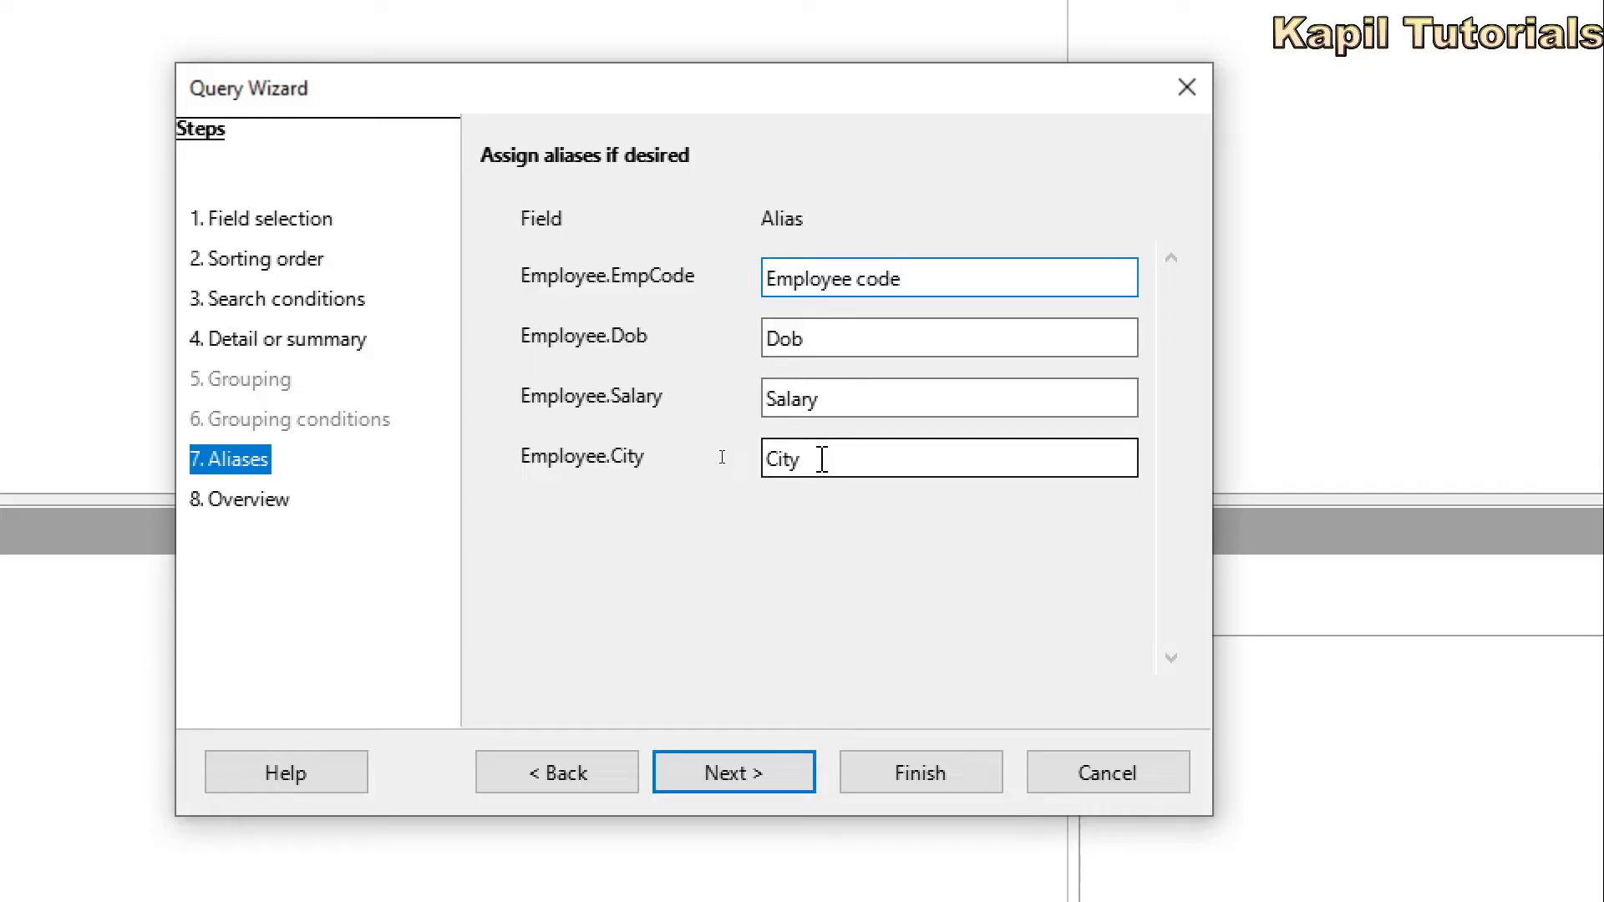
pyautogui.click(738, 781)
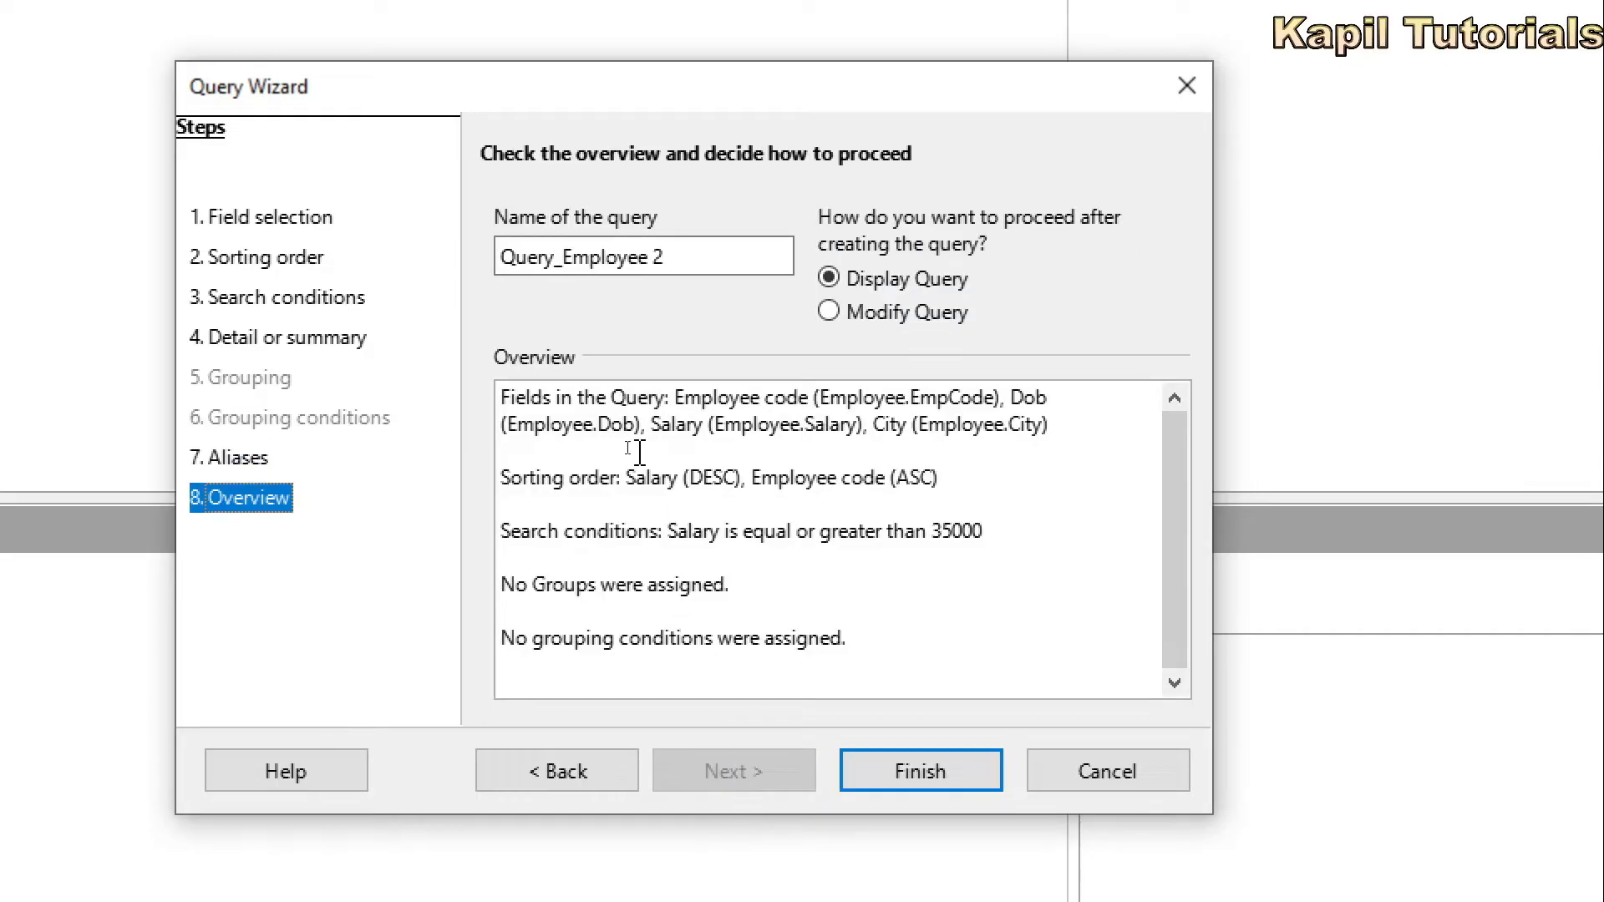
# Name the query "Queryof the Employee", create it with the Display Query option, and close its results.
pyautogui.moveTo(702, 257); pyautogui.dragTo(493, 254)
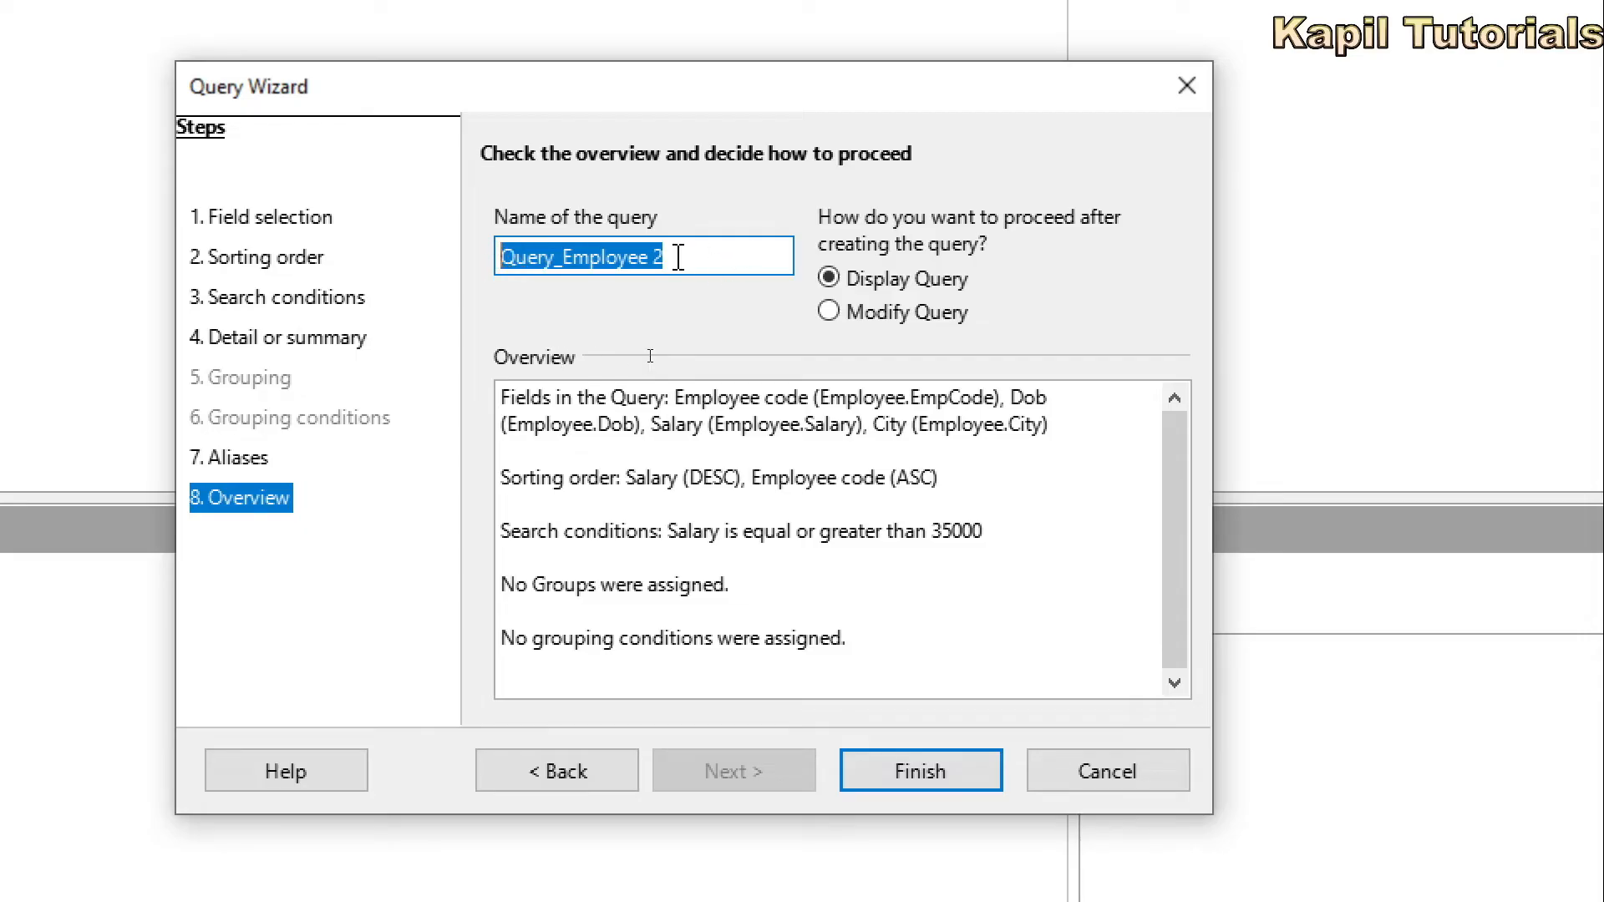
pyautogui.moveTo(680, 254); pyautogui.dragTo(555, 255)
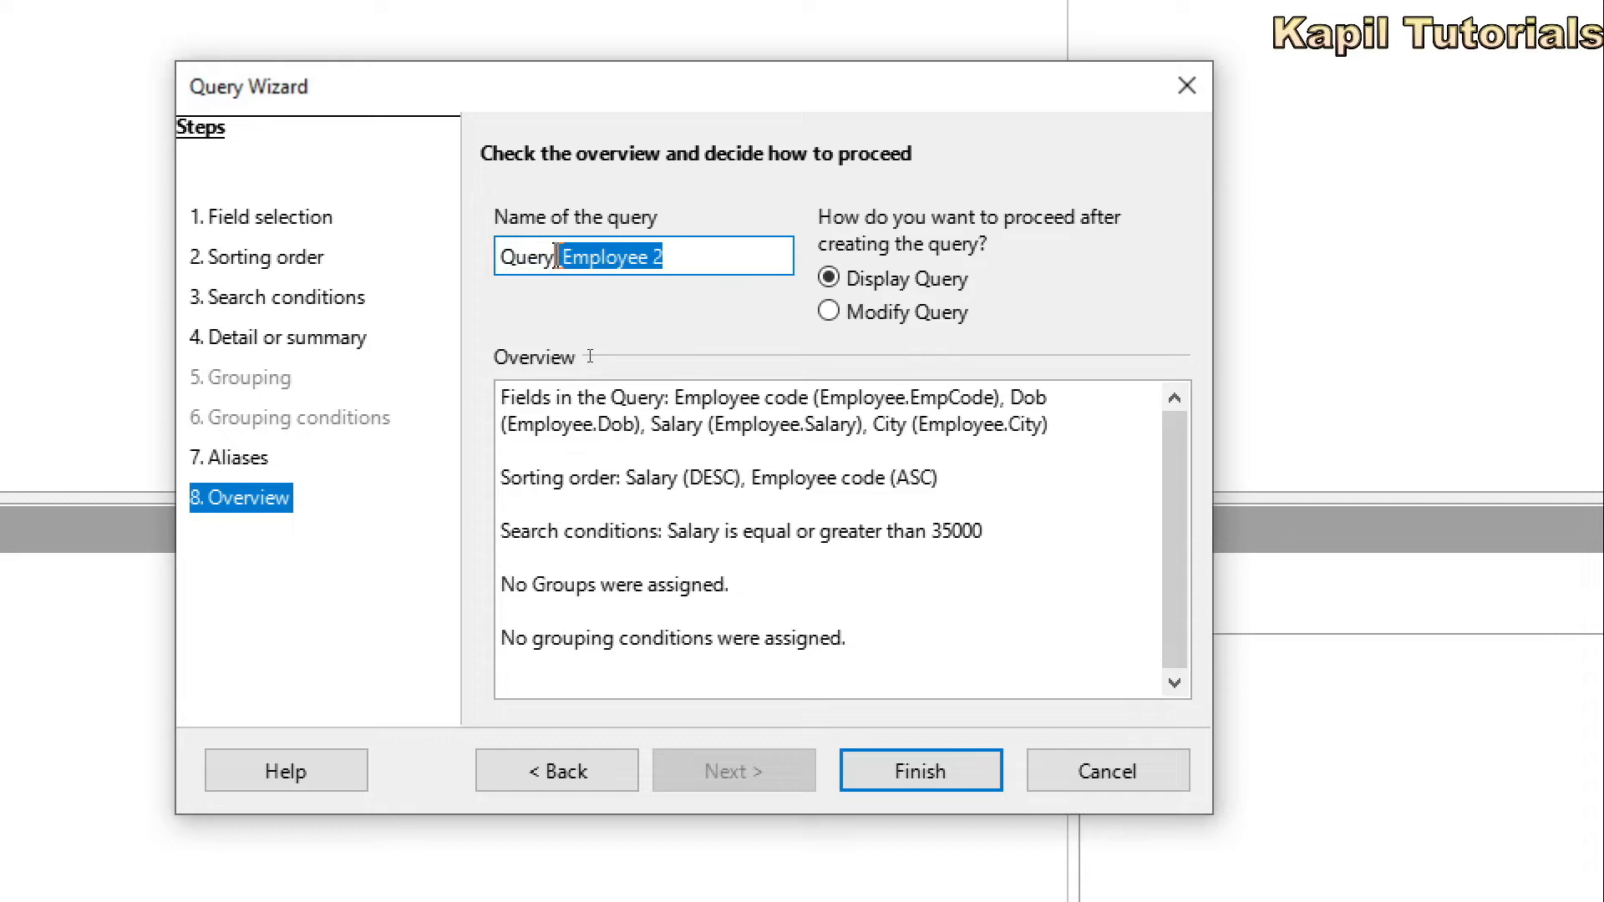
pyautogui.press('BackSpace')
pyautogui.write('of the ')
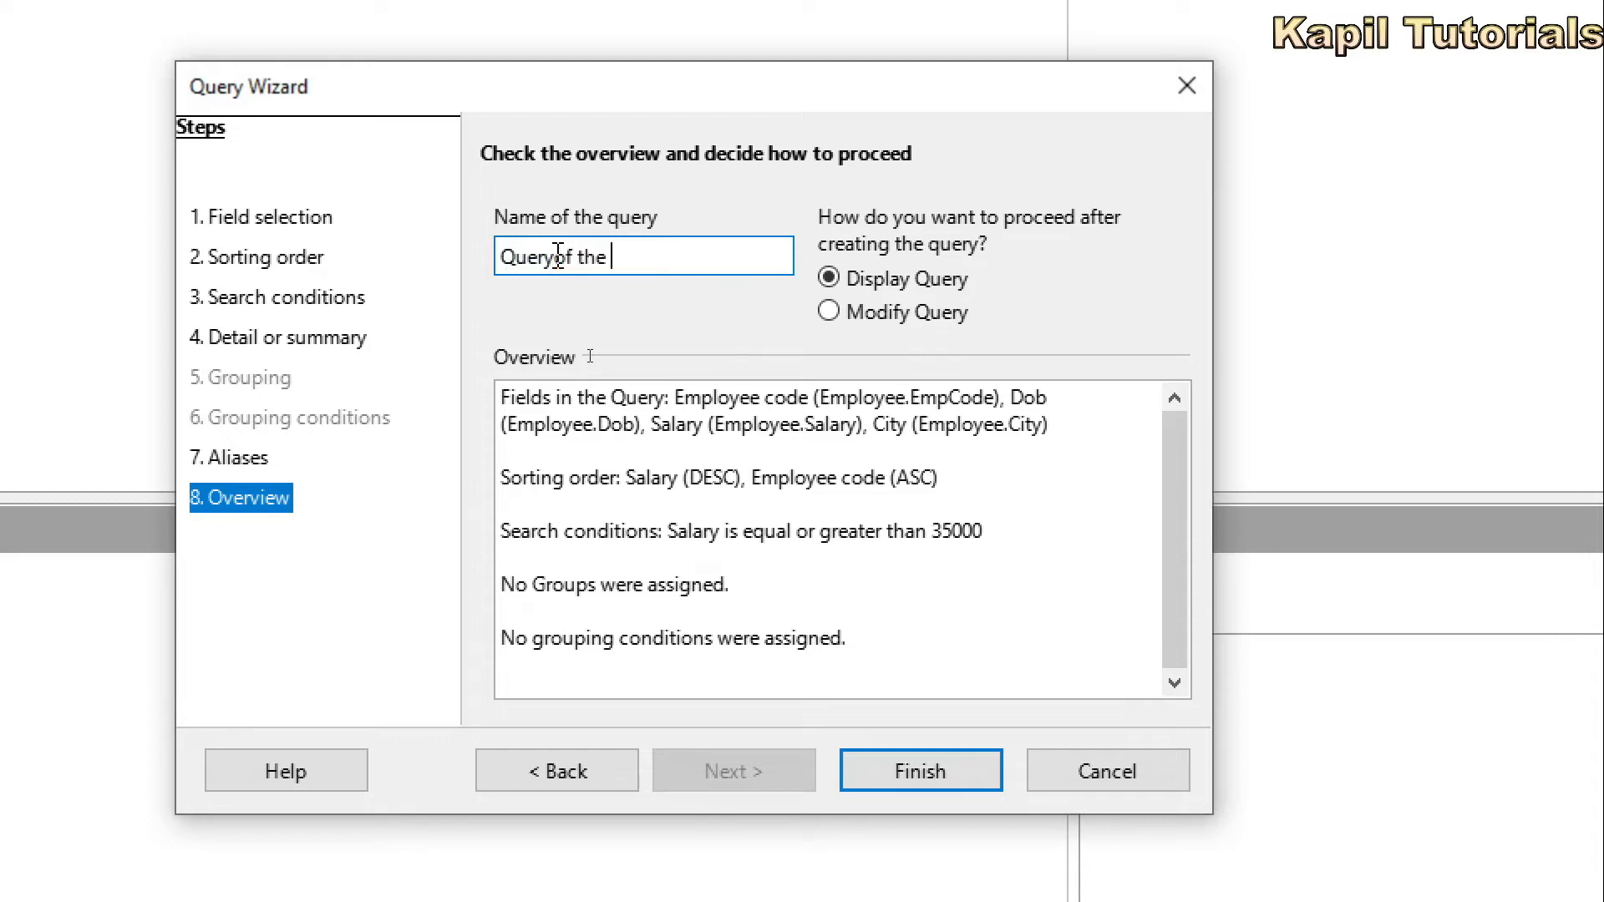
pyautogui.write('Employee')
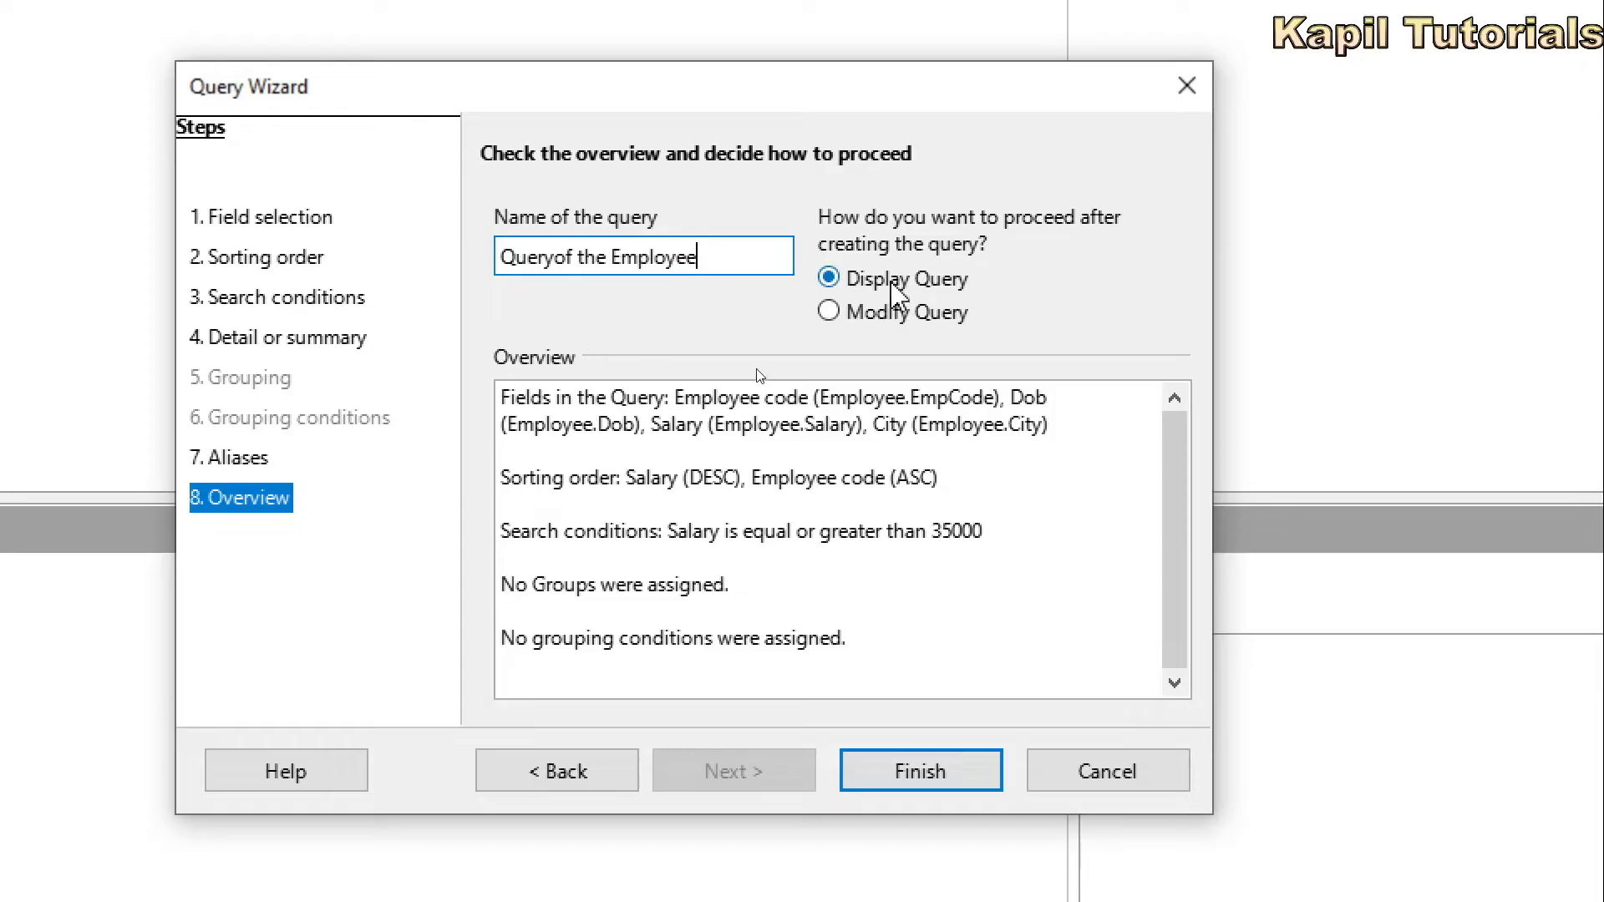
pyautogui.click(922, 777)
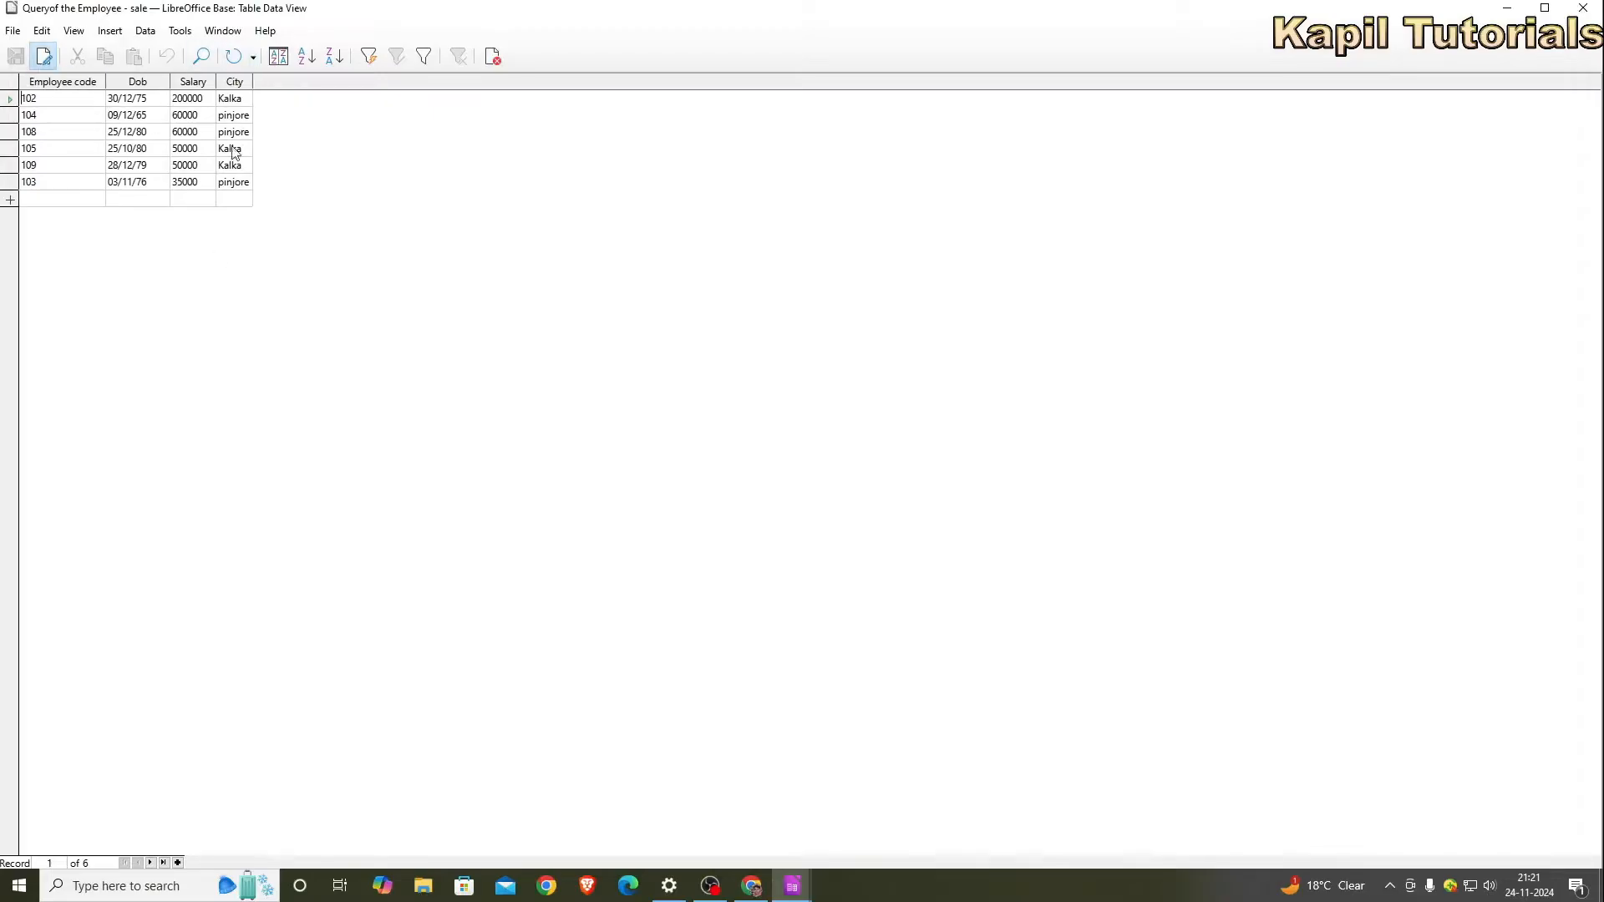
pyautogui.click(1581, 10)
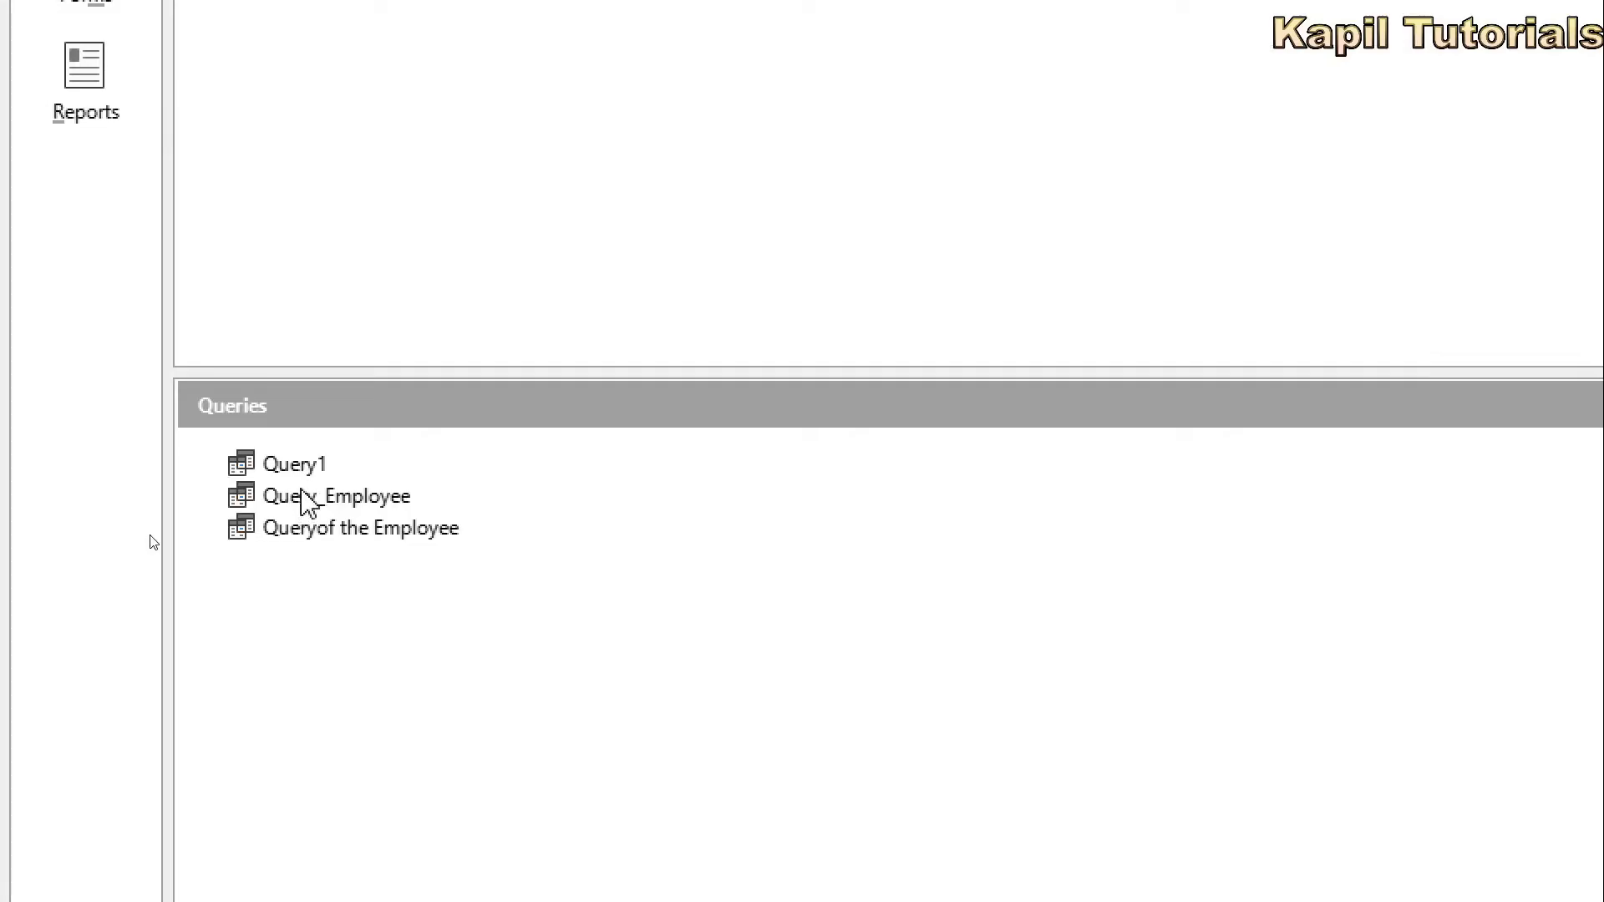
# Reopen "Queryof the Employee" and place the Employee table's window beside it to compare their records.
pyautogui.click(90, 359)
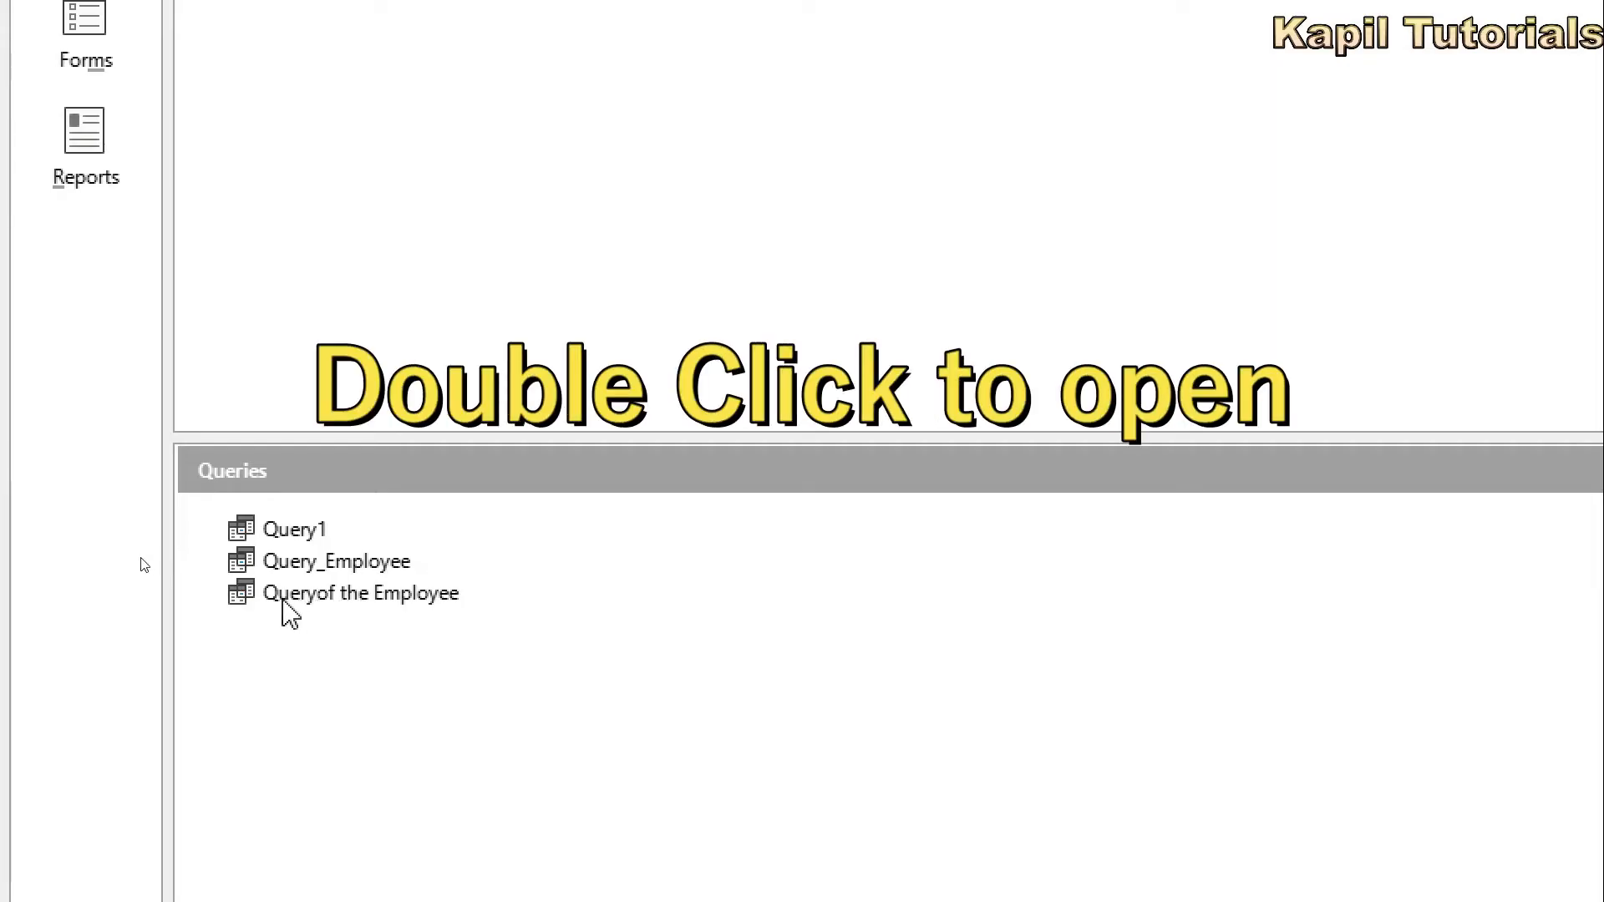
pyautogui.doubleClick(284, 599)
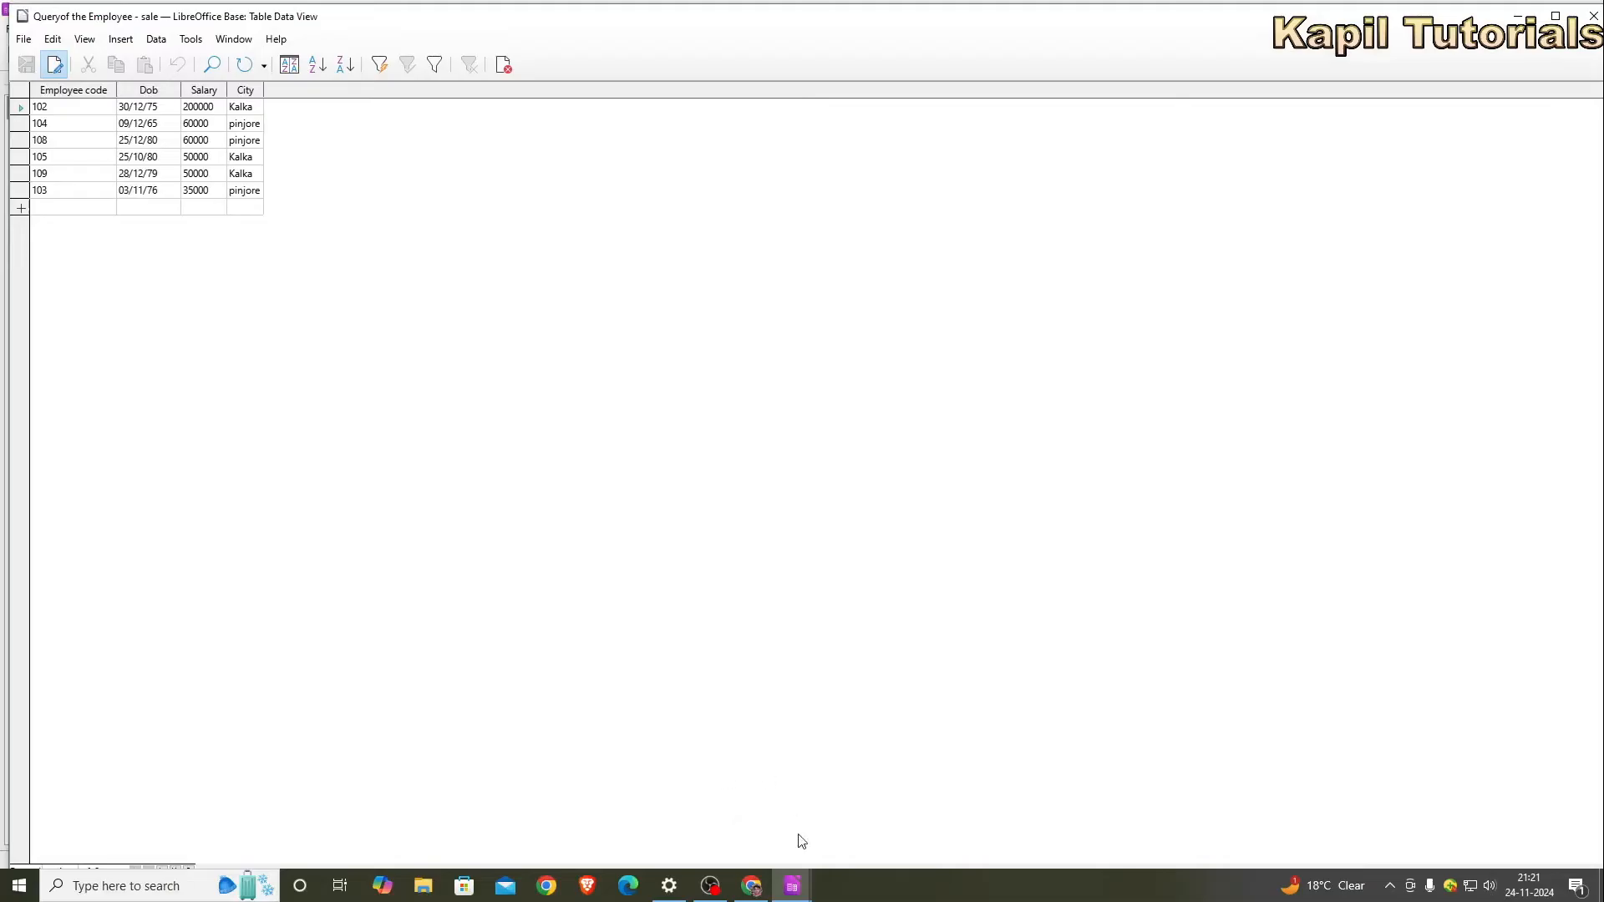
pyautogui.click(801, 841)
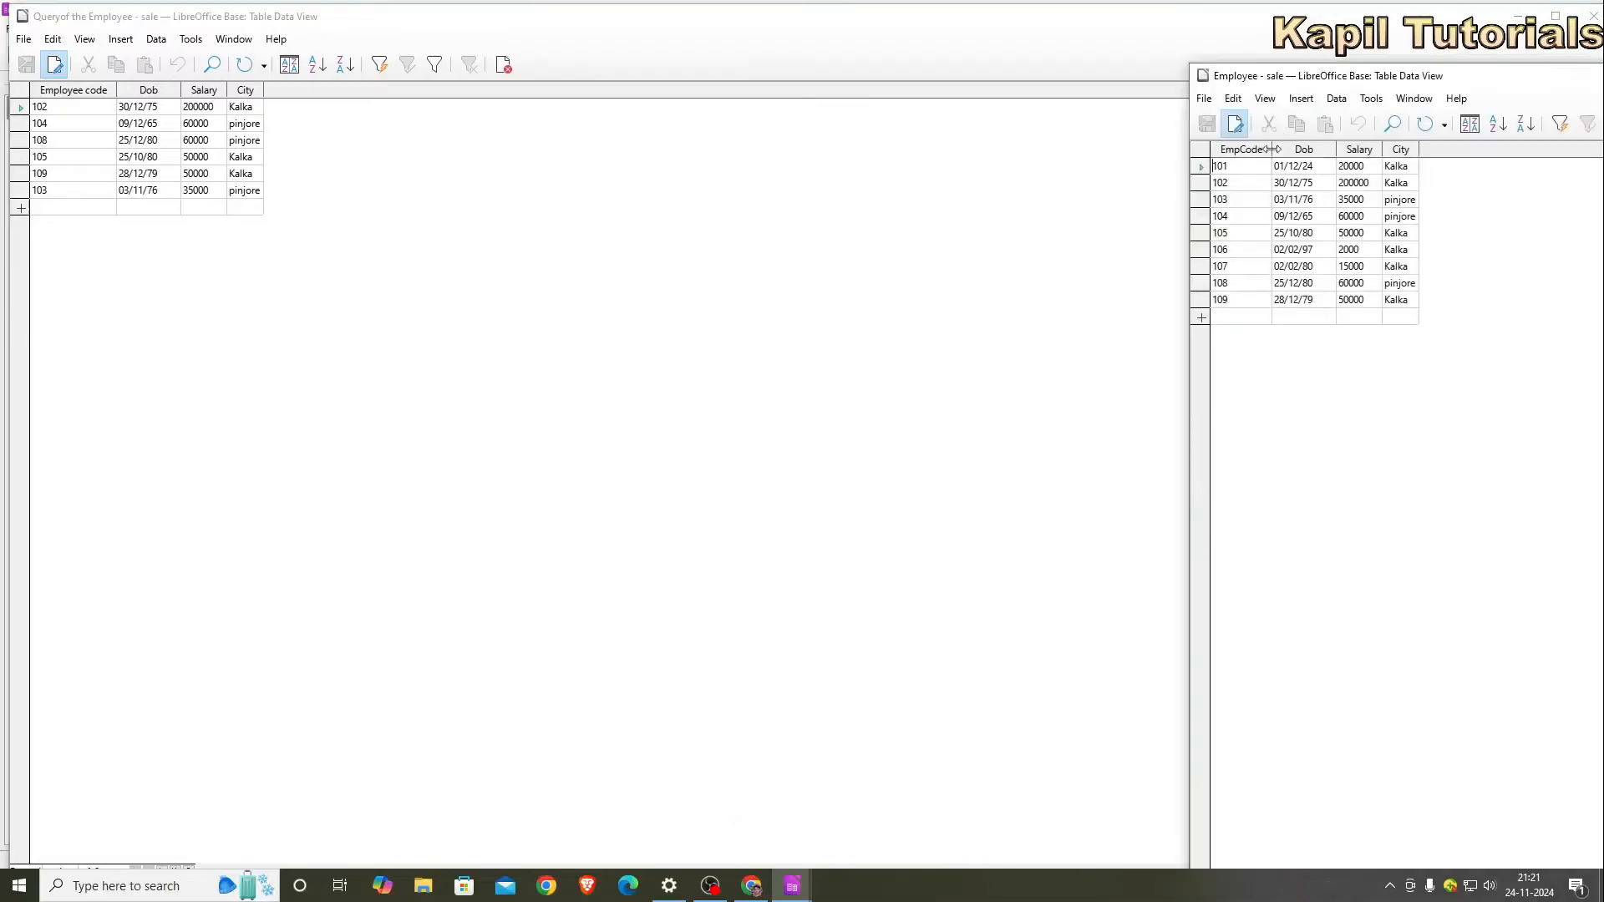
pyautogui.moveTo(1253, 75); pyautogui.dragTo(383, 44)
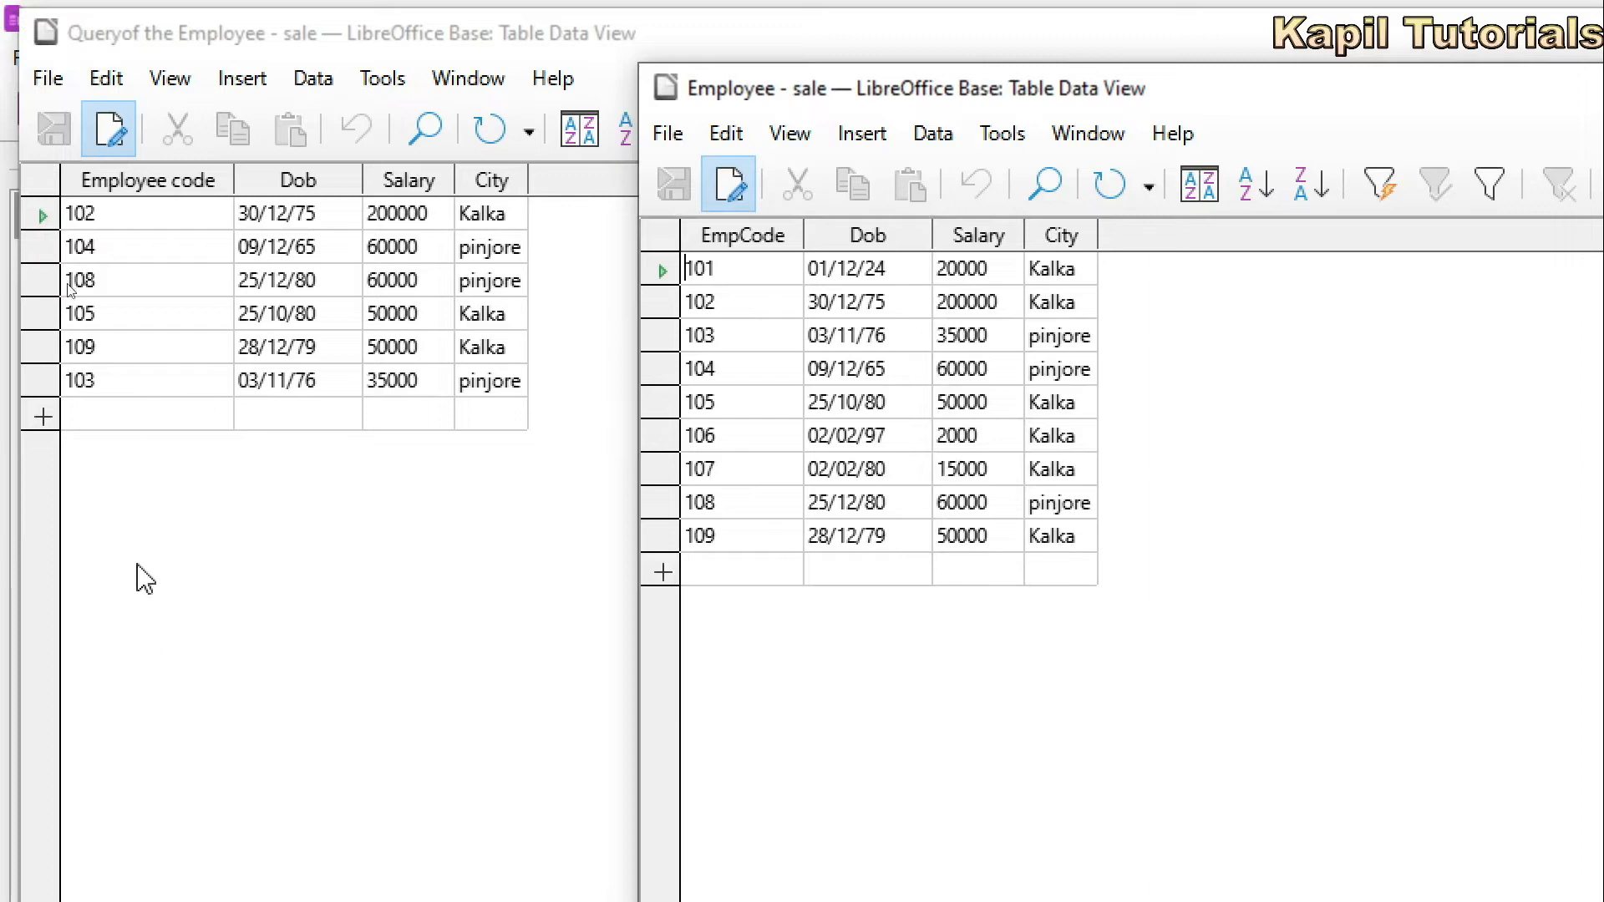
pyautogui.hotkey('ctrl', '2')
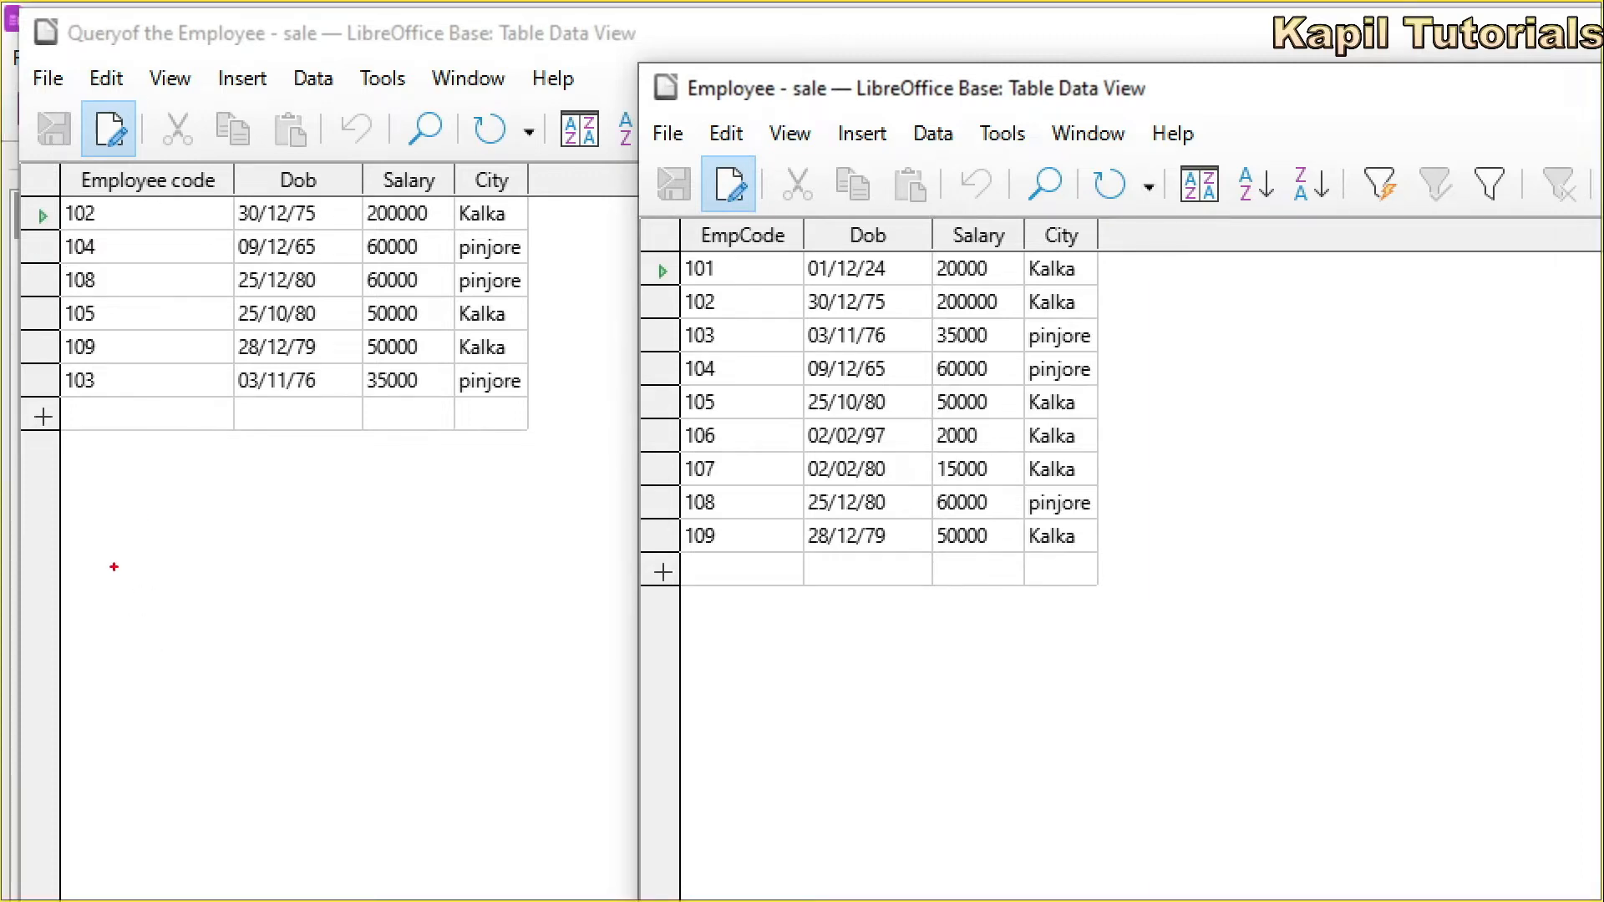
pyautogui.moveTo(124, 581); pyautogui.dragTo(124, 656)
pyautogui.write('query')
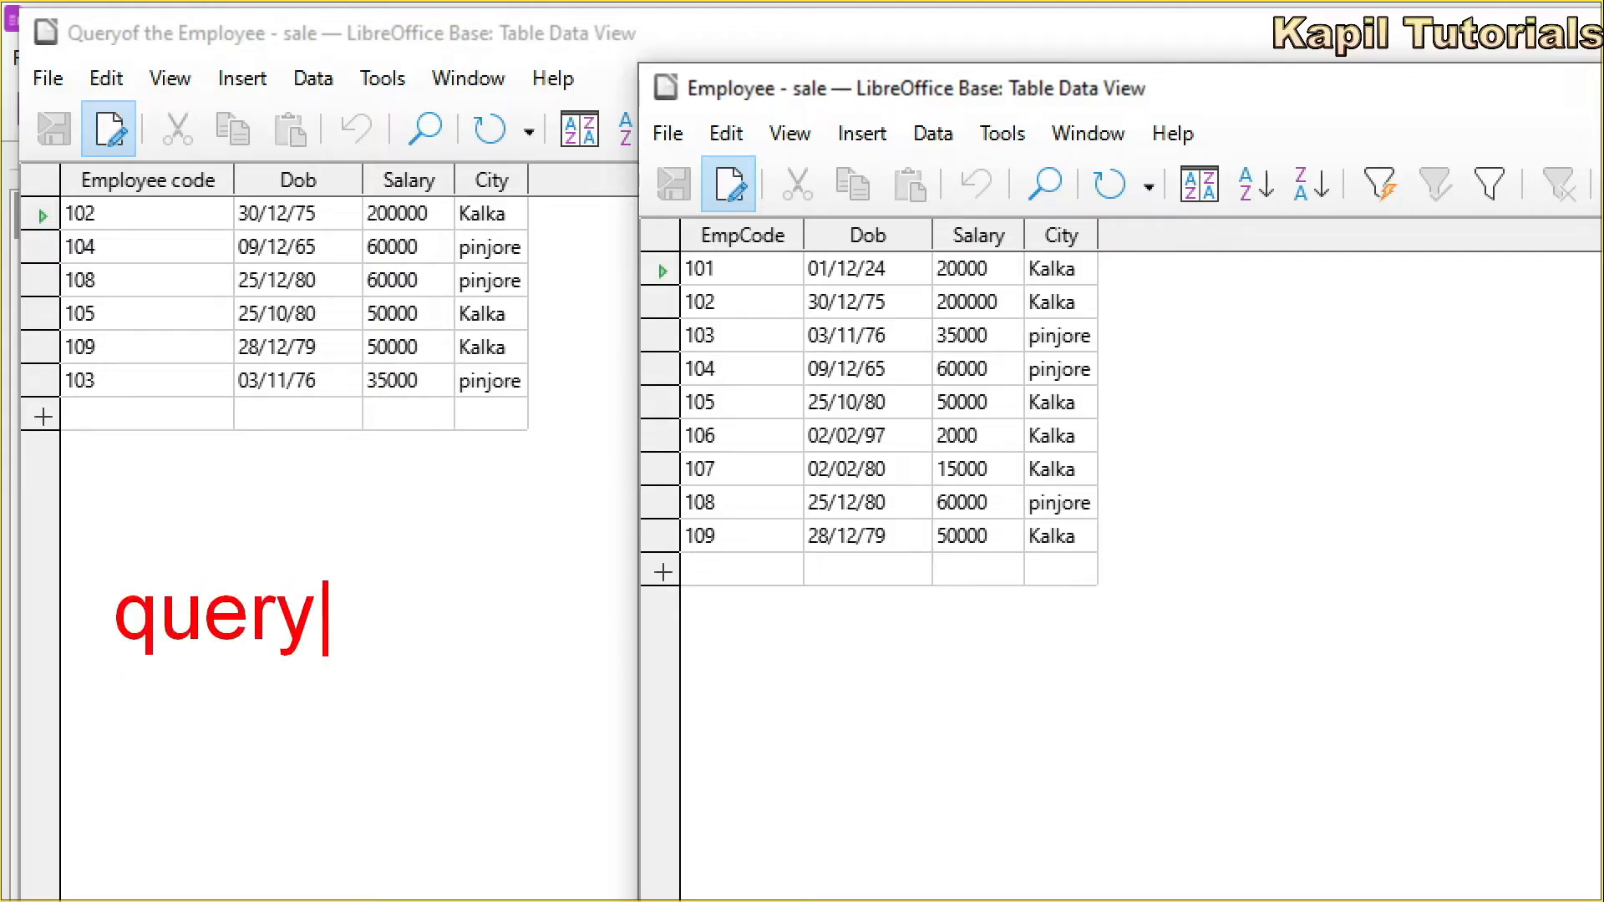
pyautogui.press('Escape')
pyautogui.write('tTable')
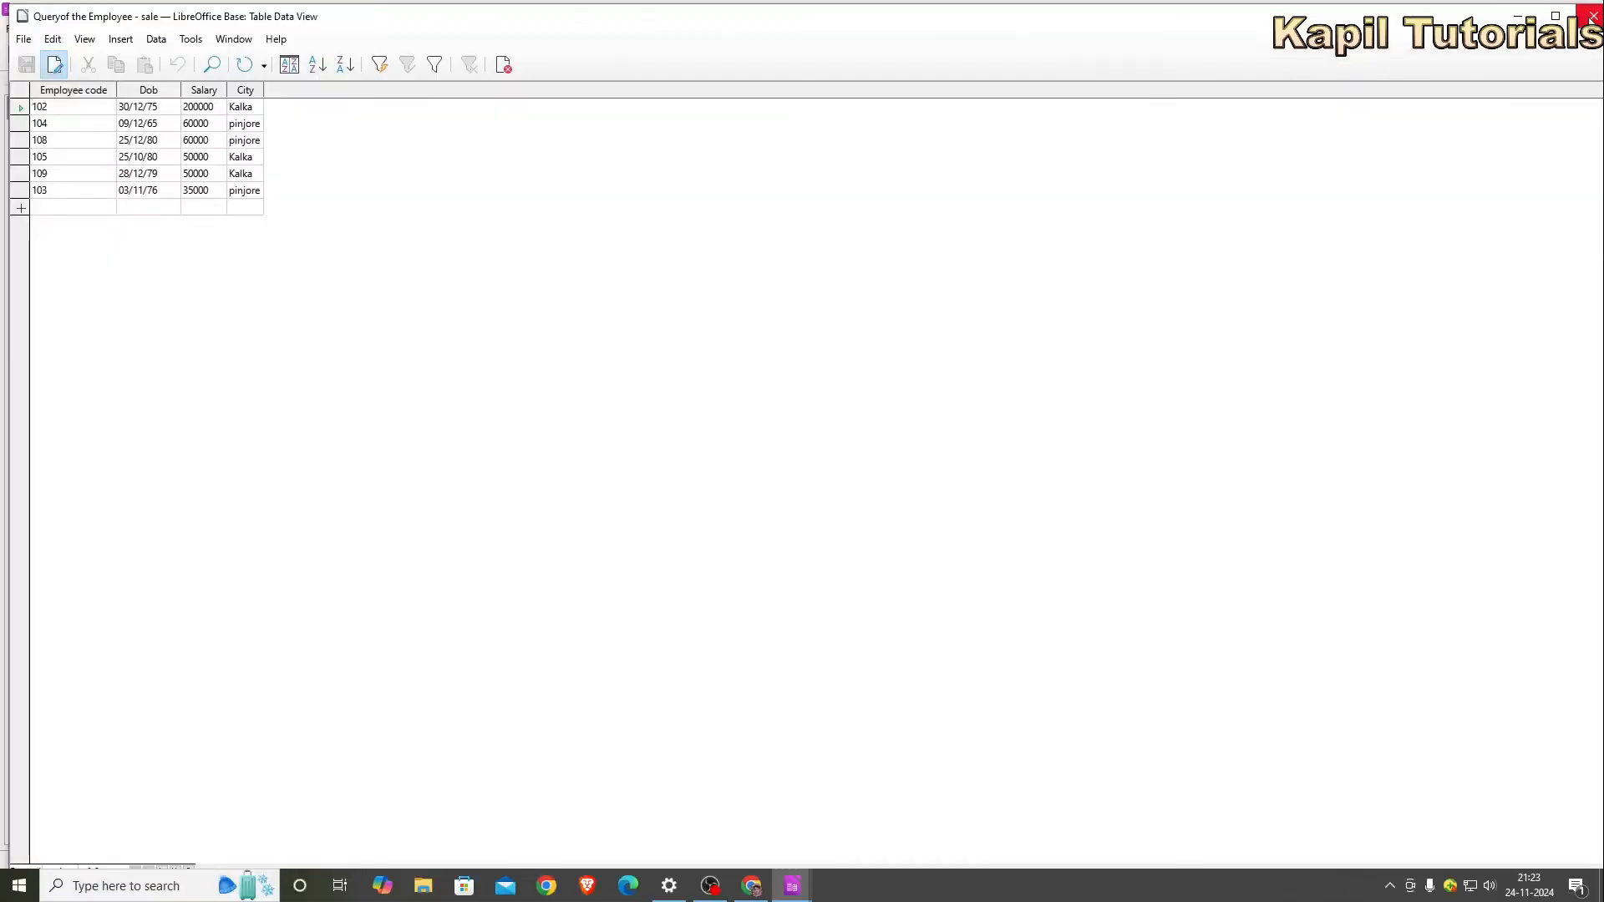
# Close the query's results and move the Employee table's window out of the way of the database window.
pyautogui.click(1592, 16)
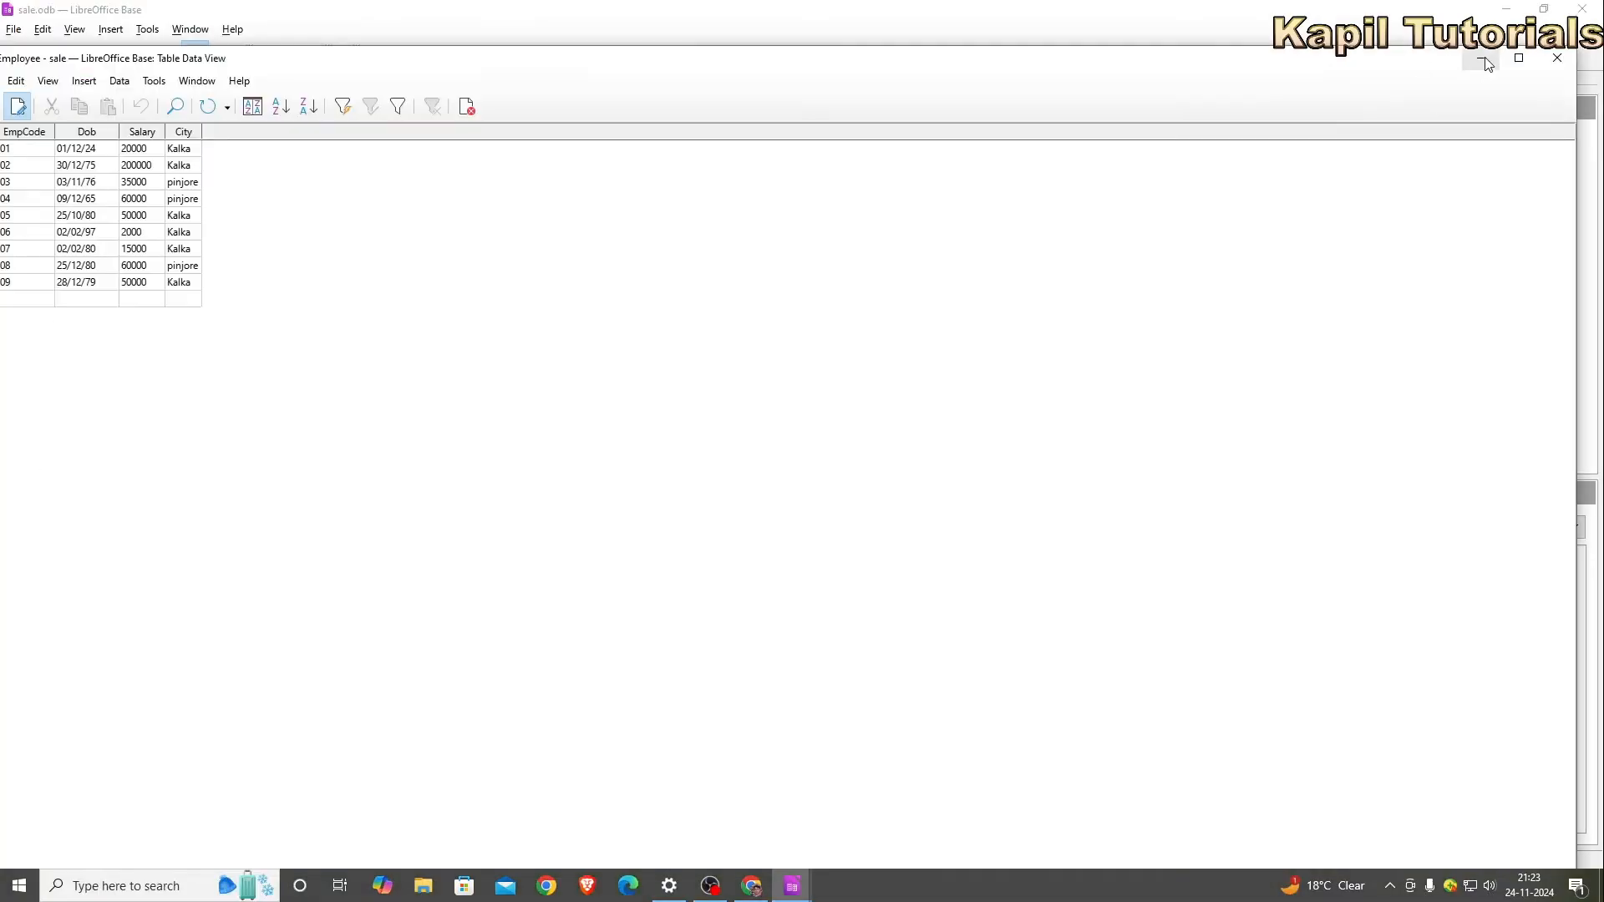
pyautogui.moveTo(1412, 59); pyautogui.dragTo(1580, 57)
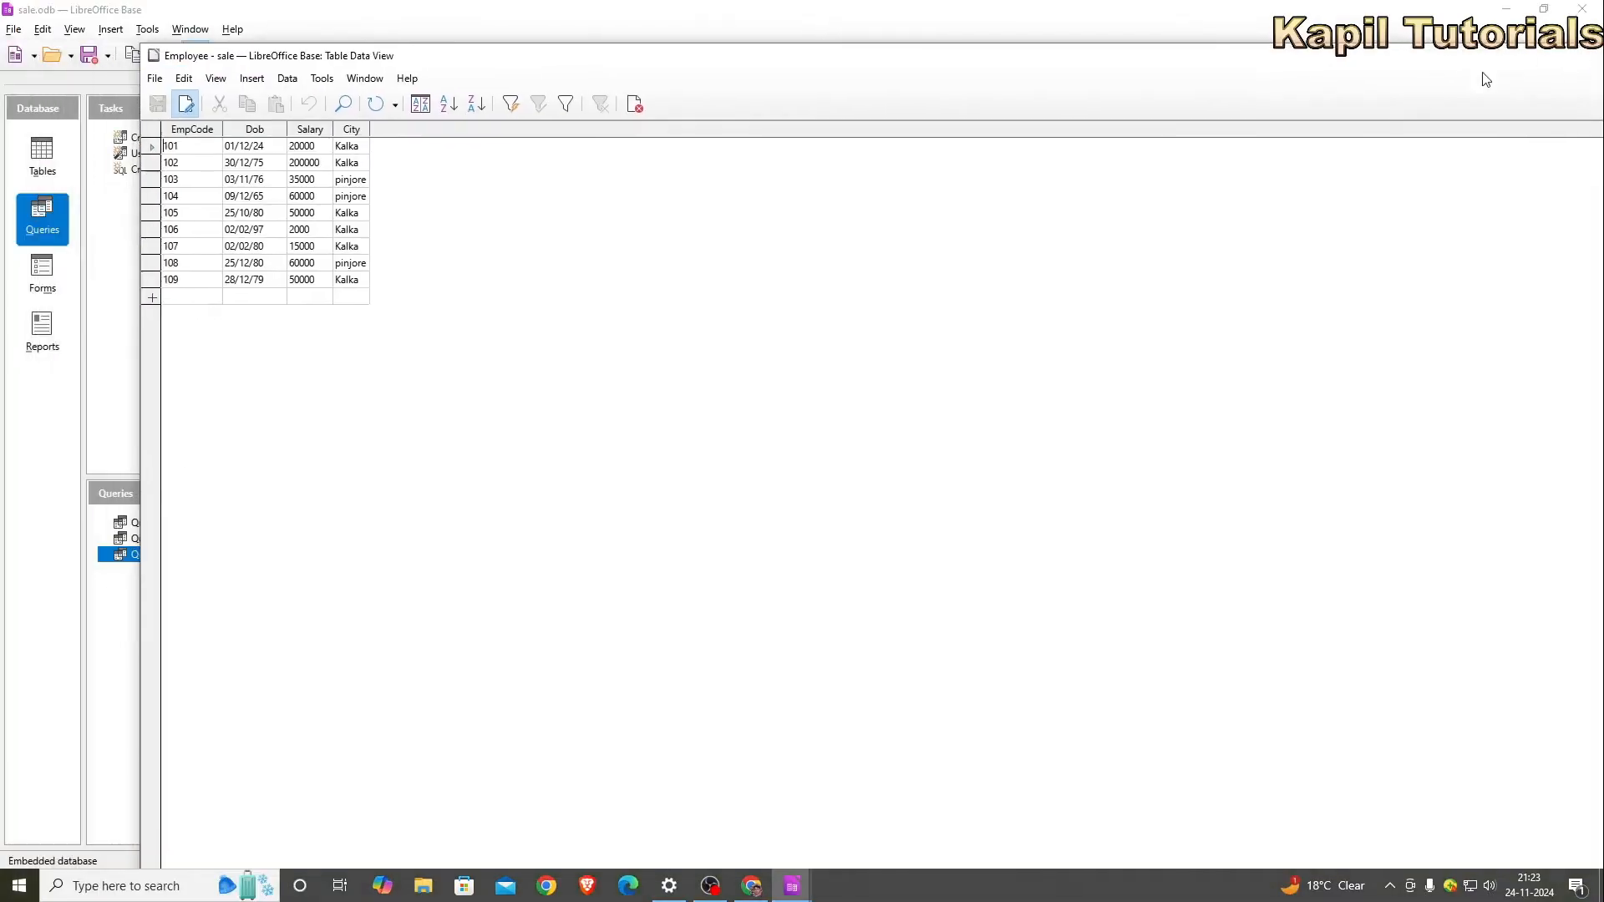
pyautogui.moveTo(906, 87); pyautogui.dragTo(1598, 67)
pyautogui.moveTo(1124, 66); pyautogui.dragTo(1430, 64)
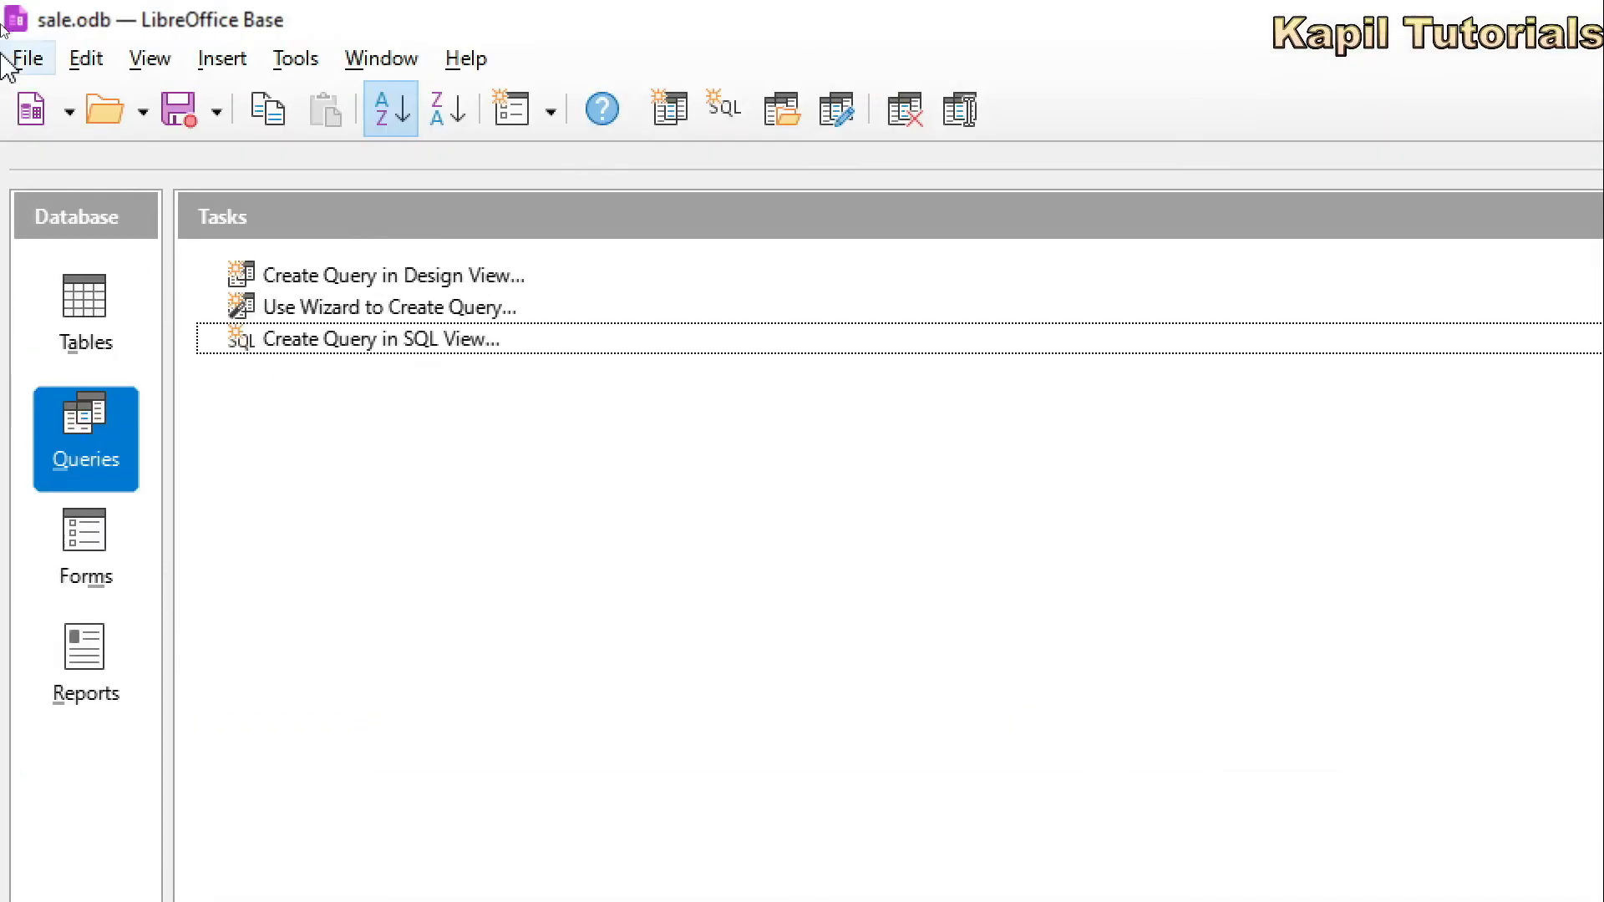
# Start a new query with the Query Wizard and add the EmpCode, Salary and City fields of the Employee table.
pyautogui.click(353, 324)
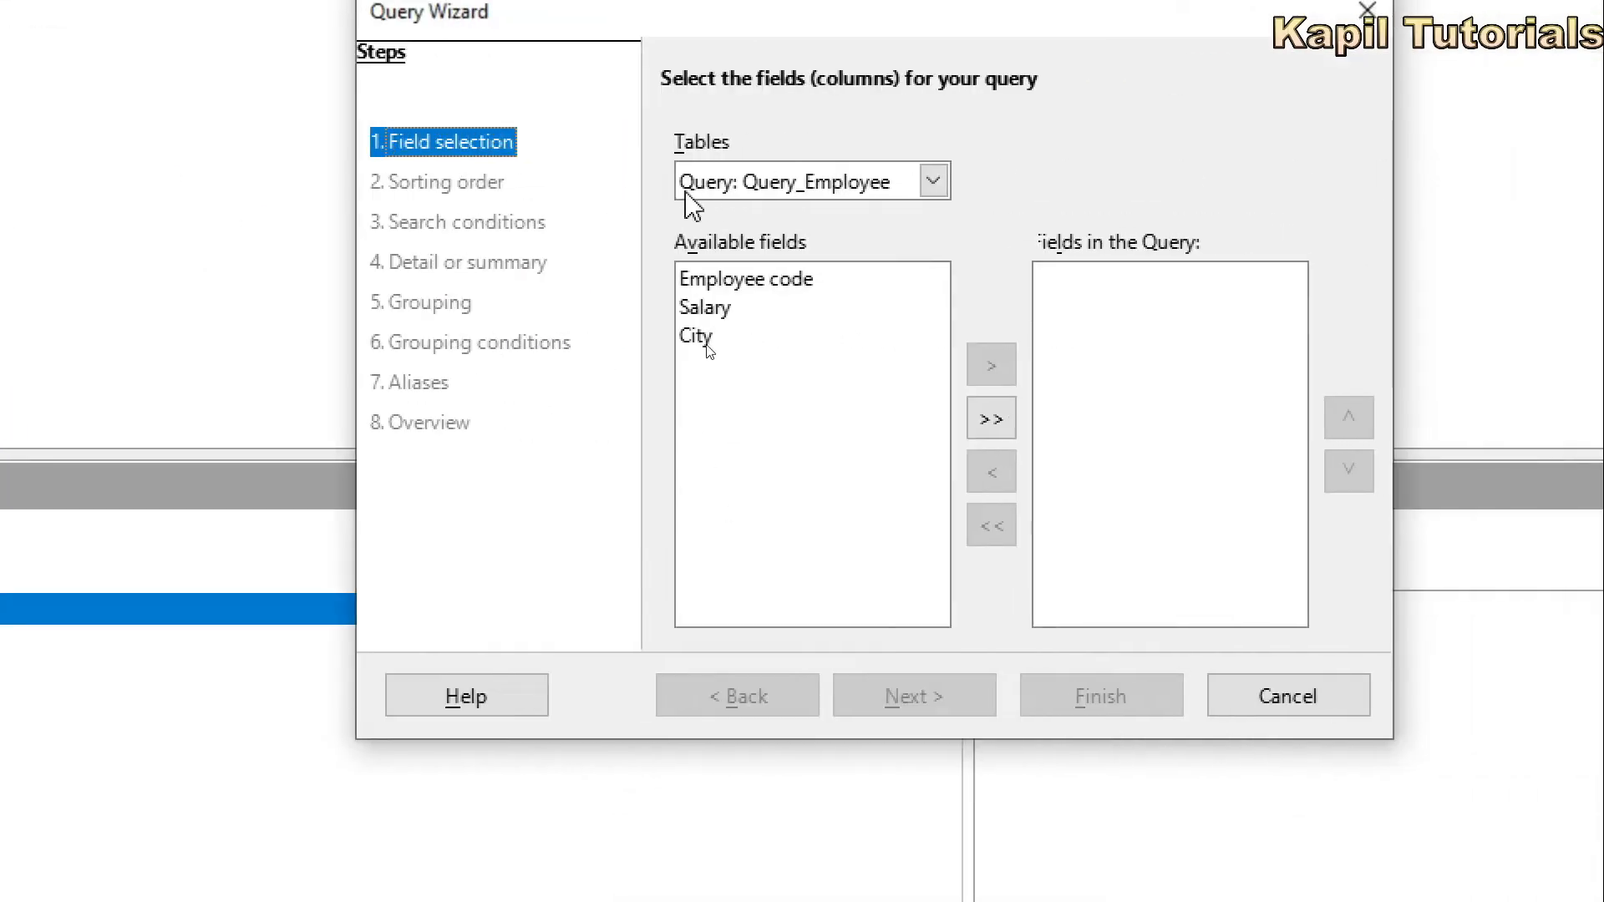
pyautogui.click(933, 181)
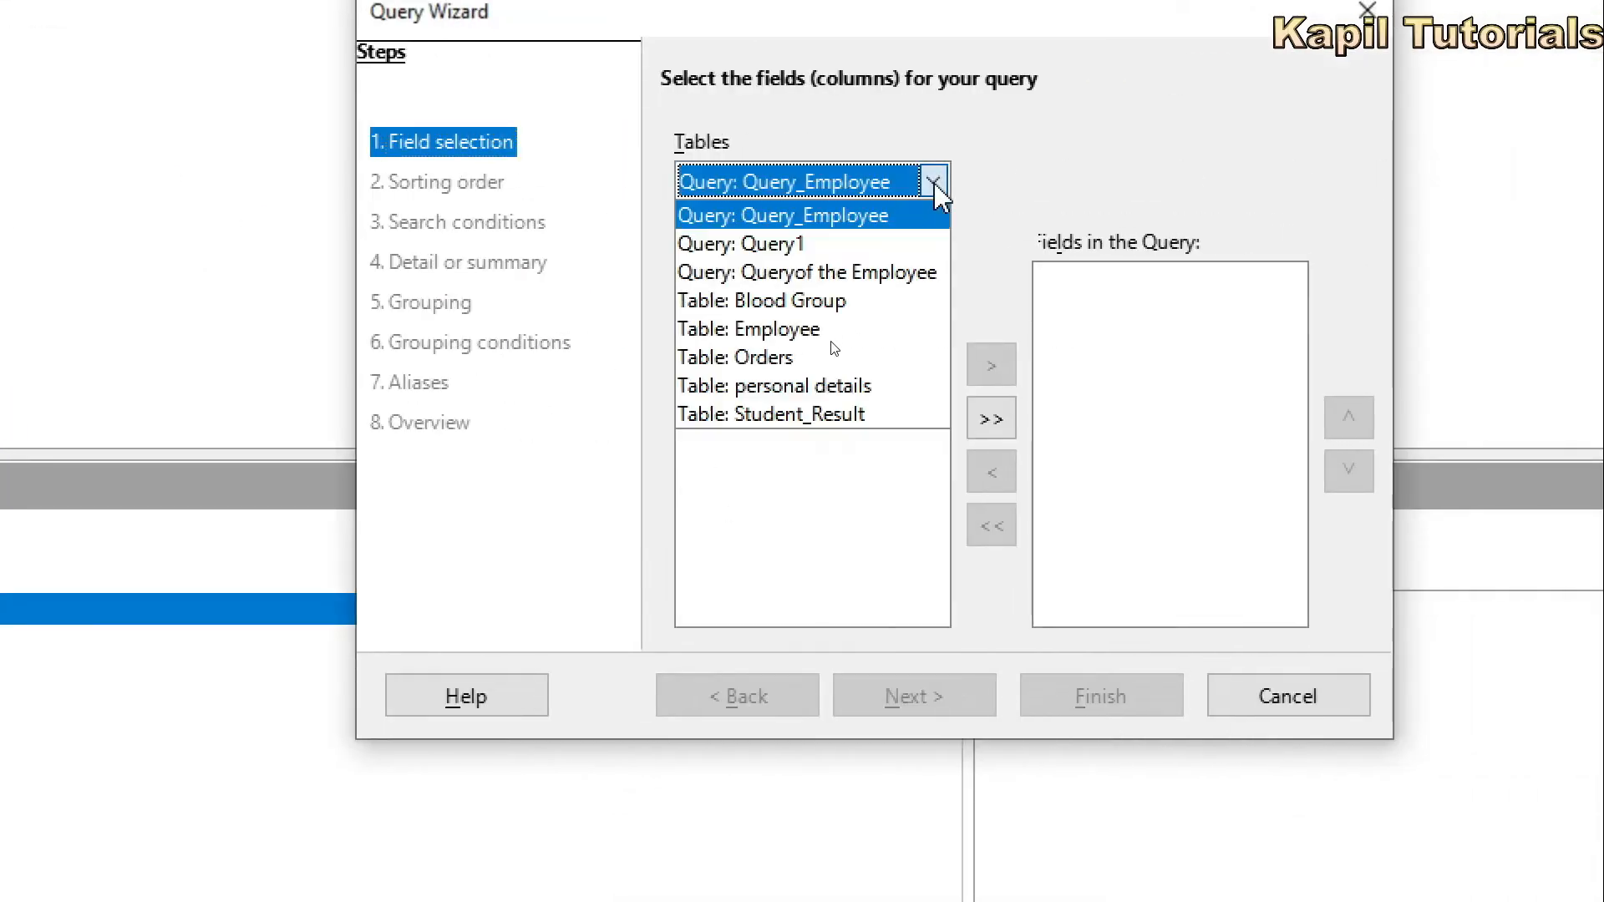
pyautogui.click(756, 328)
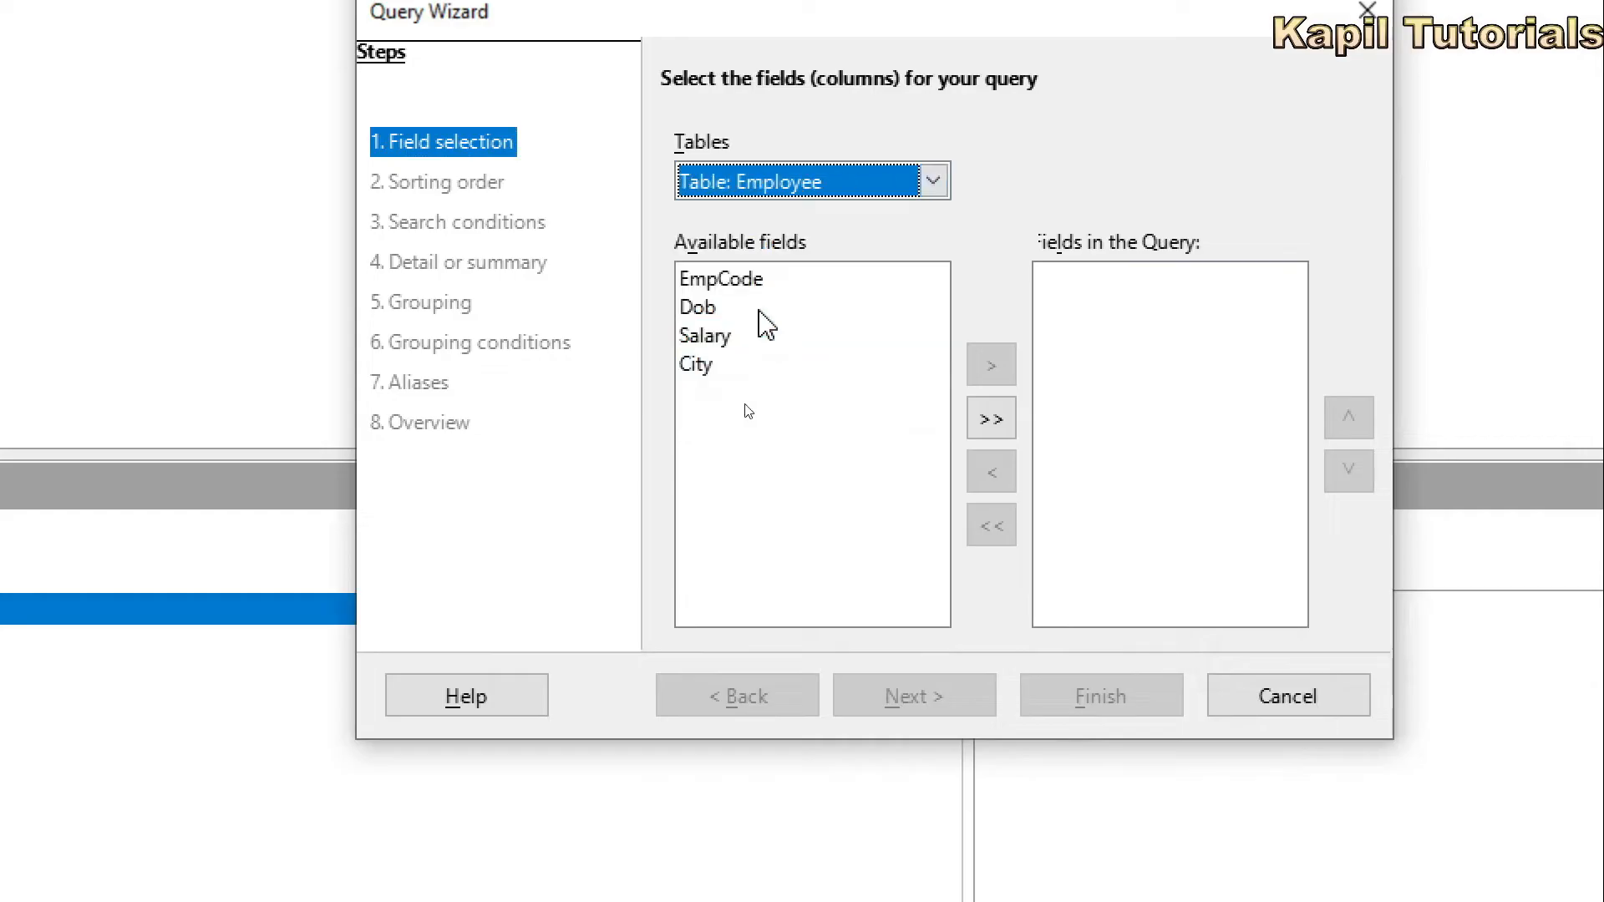
pyautogui.click(714, 280)
pyautogui.click(991, 364)
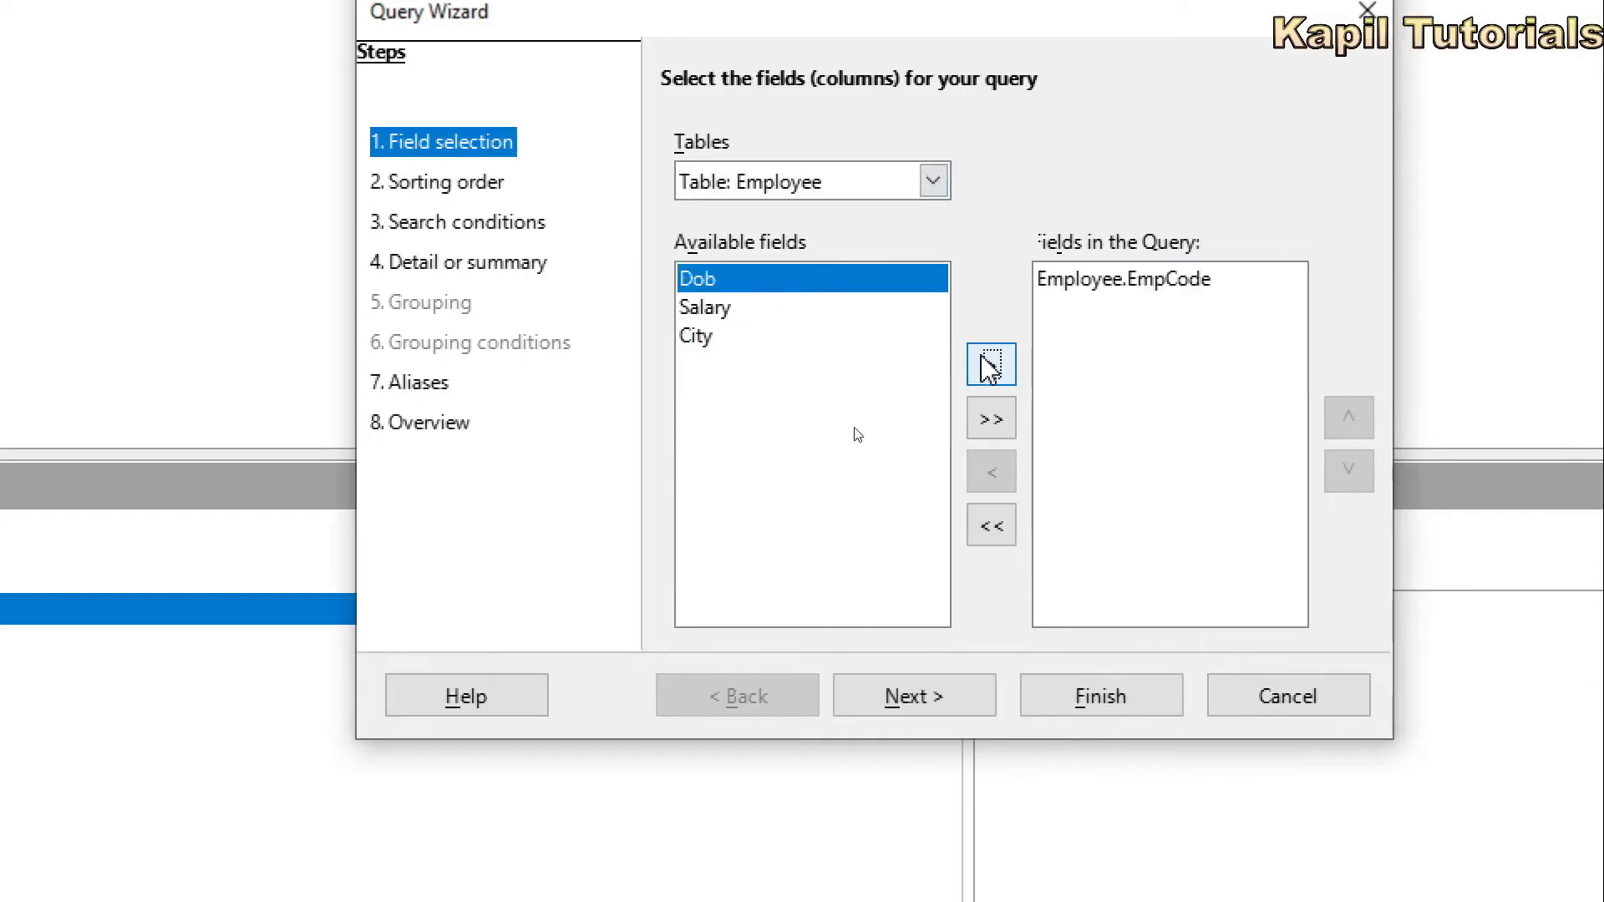
pyautogui.click(712, 308)
pyautogui.click(991, 365)
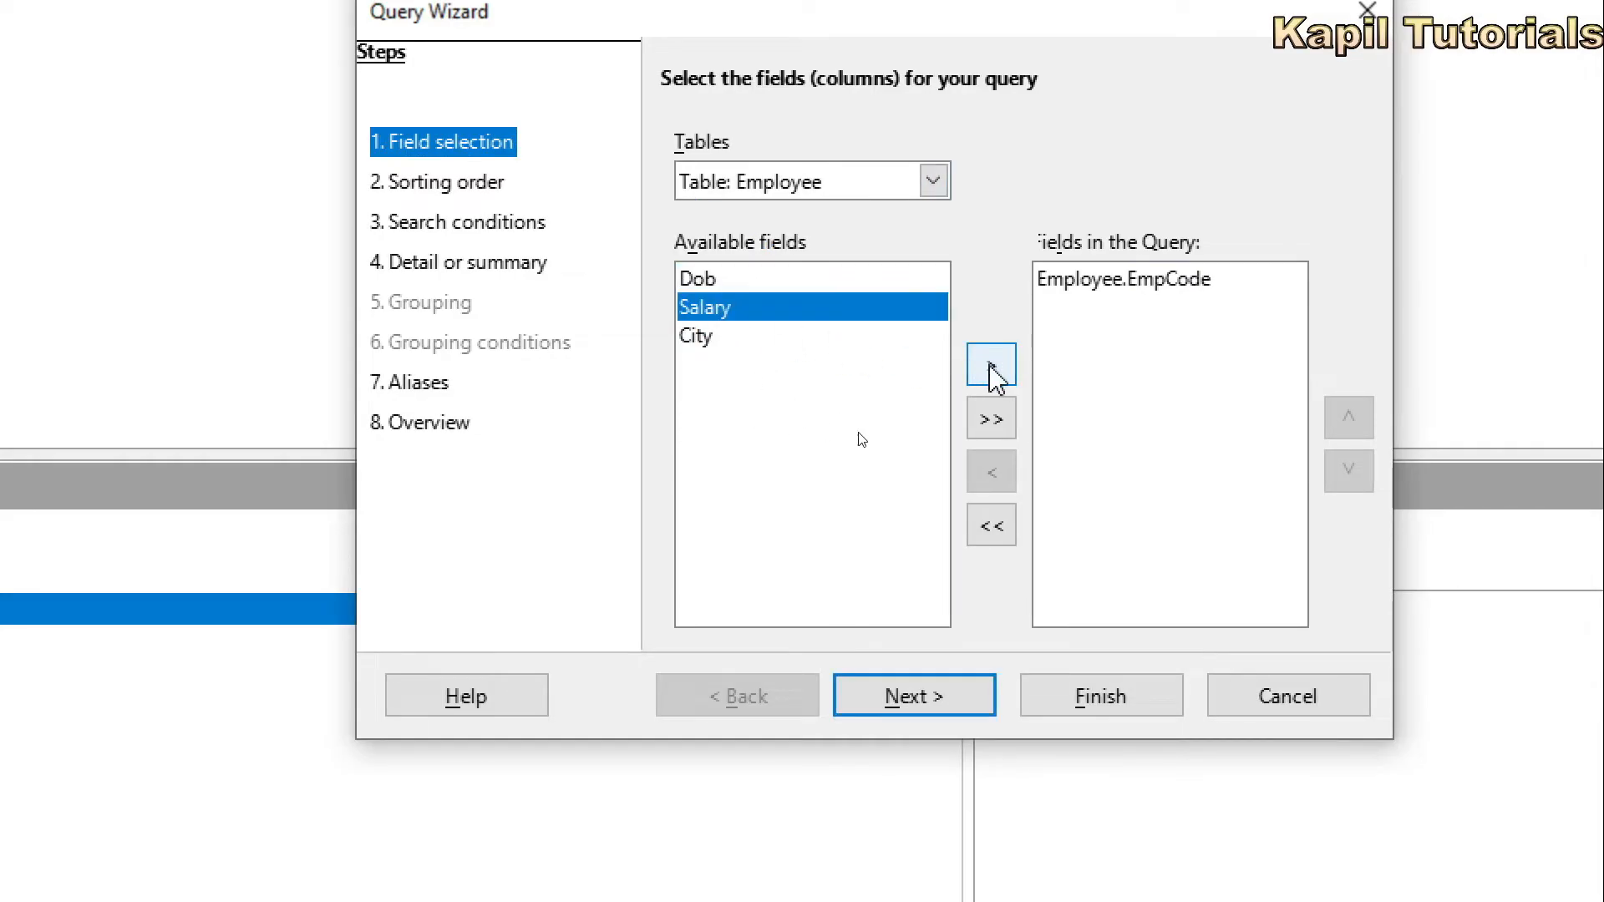
pyautogui.click(1013, 382)
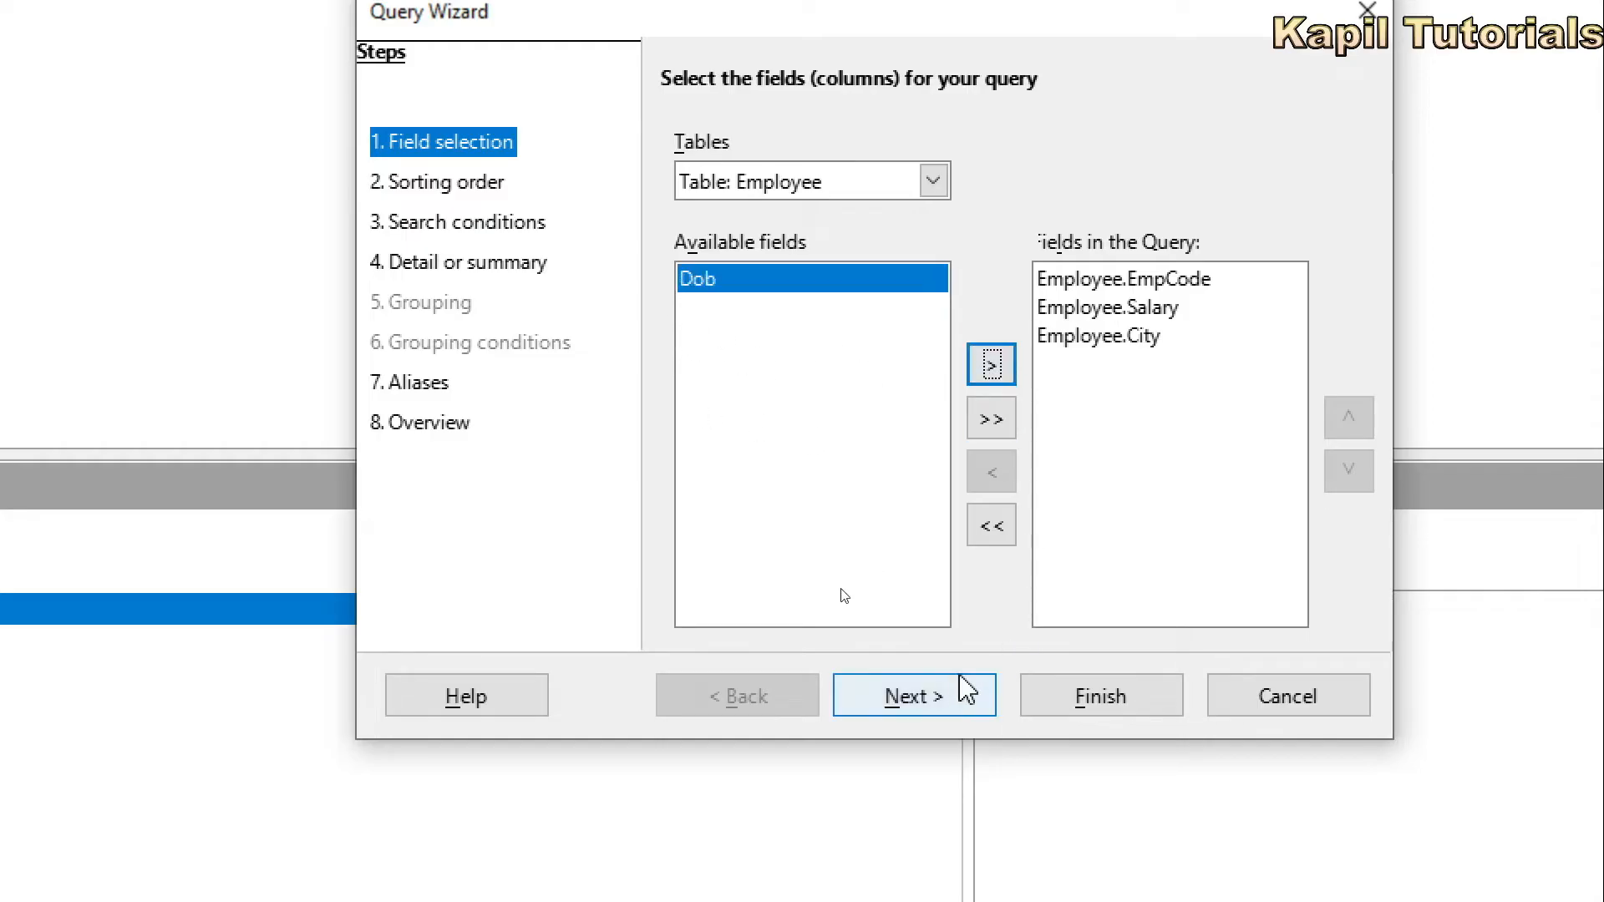
pyautogui.click(934, 693)
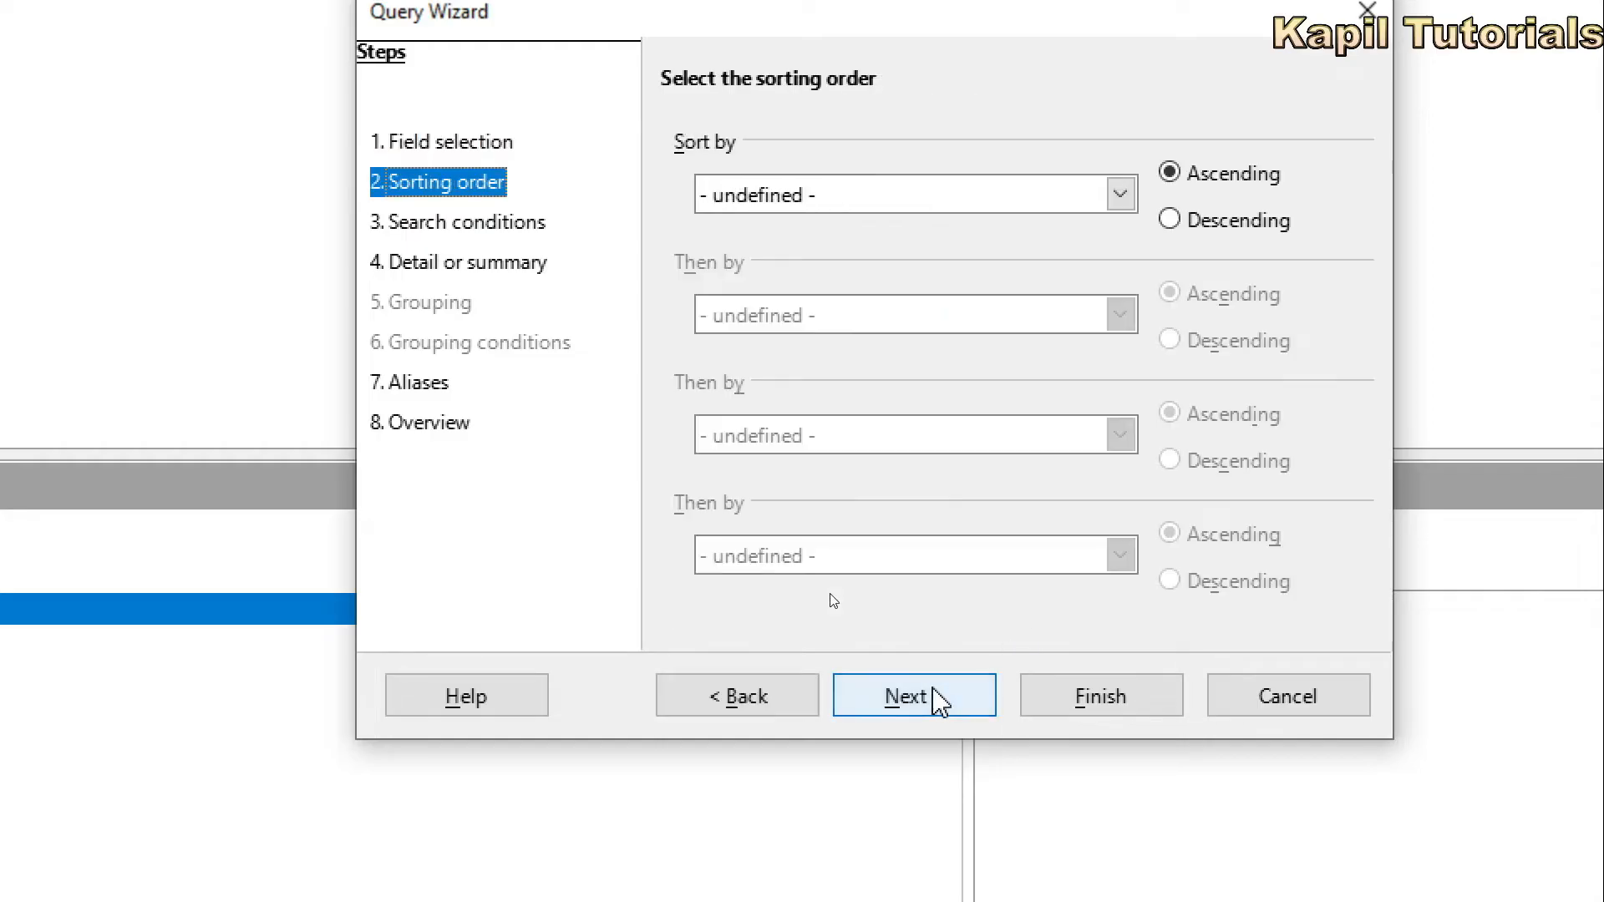
# Sort the new query by Employee.Salary in descending order and proceed to the search conditions.
pyautogui.click(1120, 195)
pyautogui.click(826, 285)
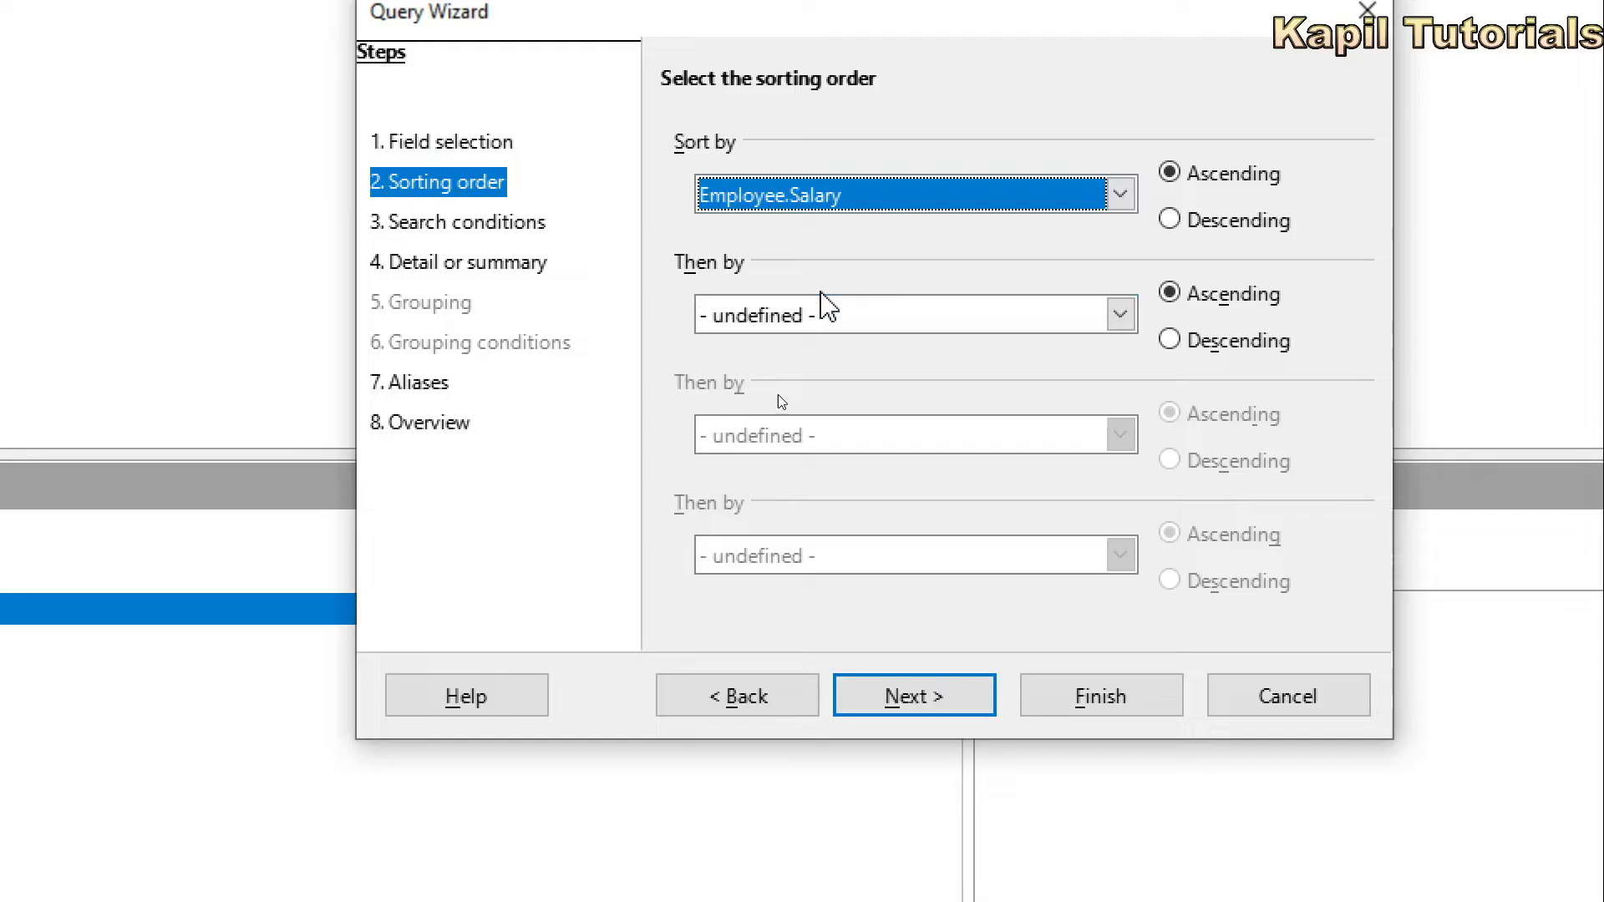
pyautogui.click(1199, 220)
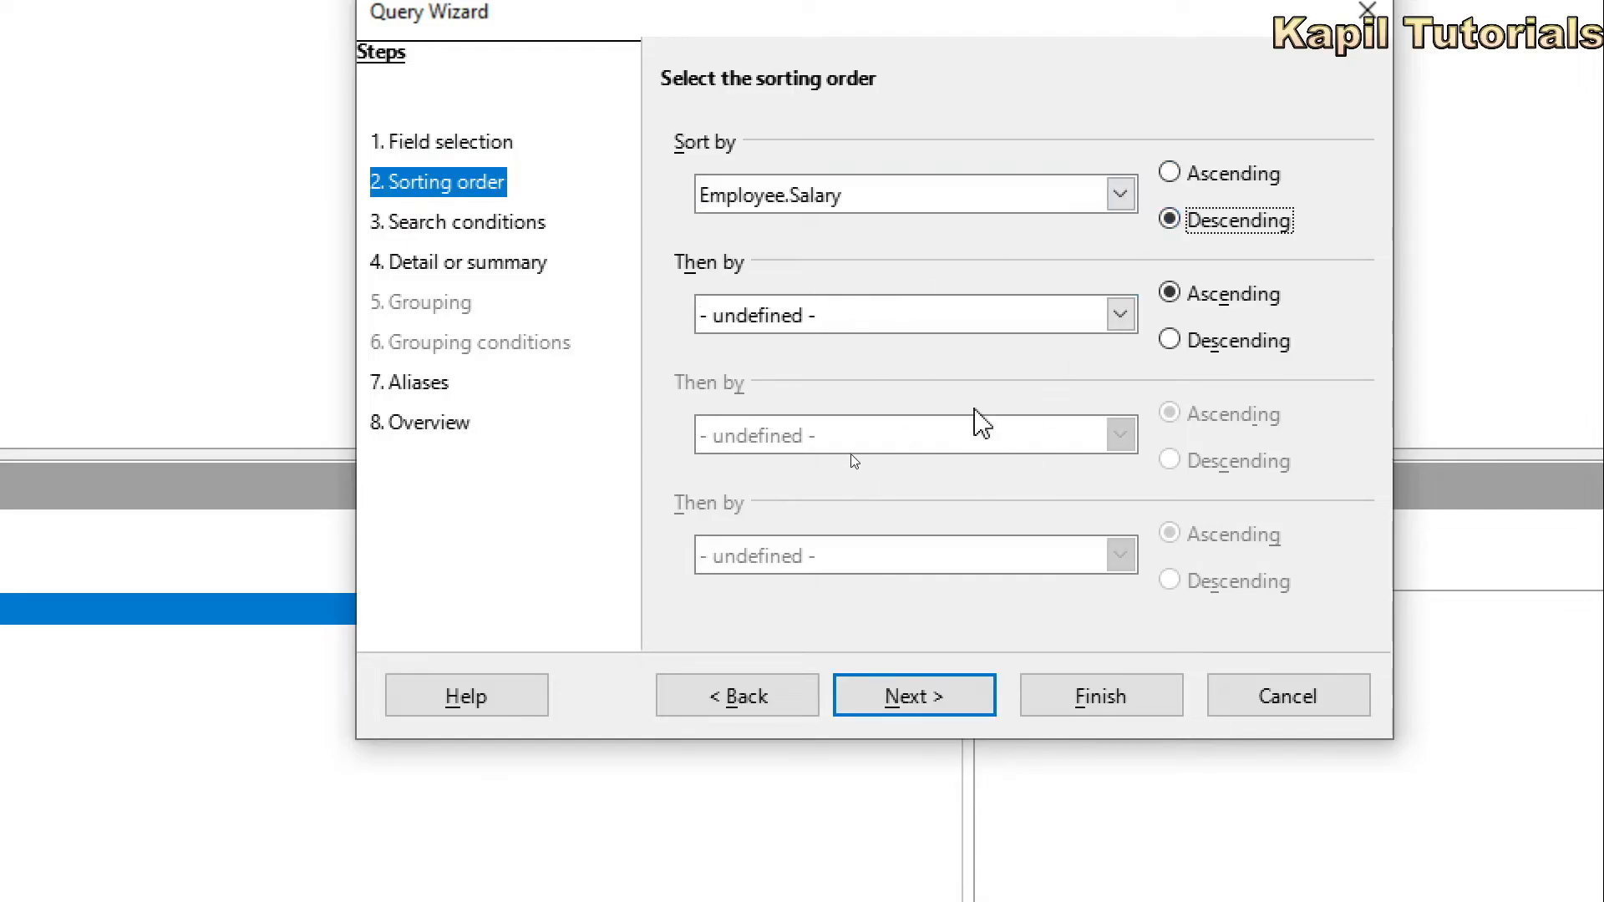
pyautogui.click(939, 700)
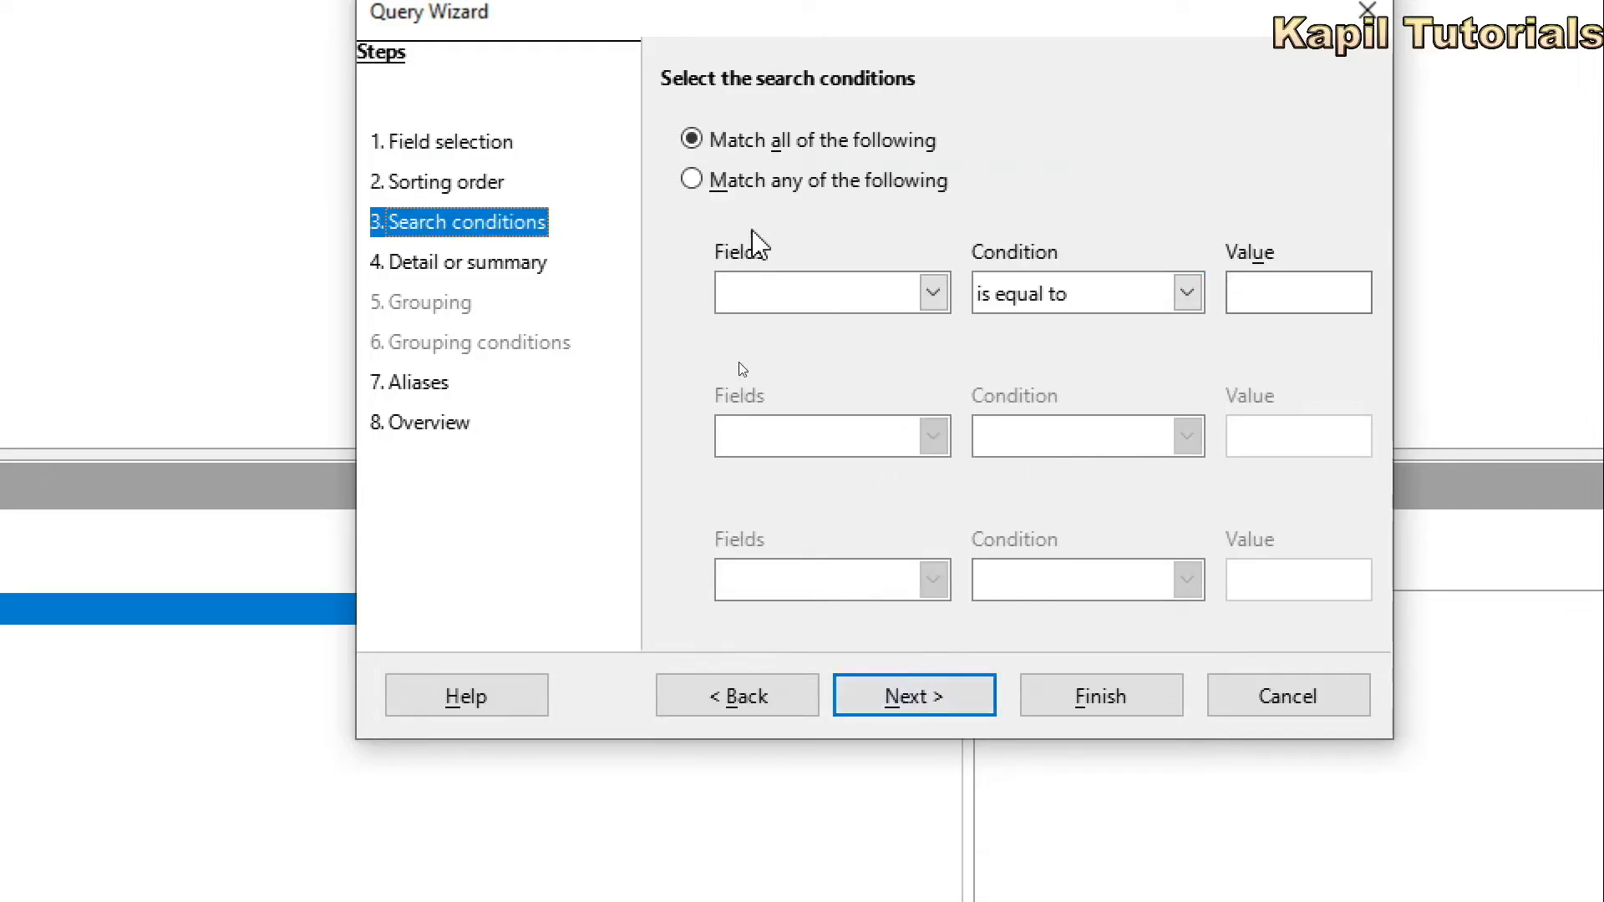
# Set the search conditions to match any of the following and add the condition Employee.Salary is equal or greater than 35000.
pyautogui.click(692, 181)
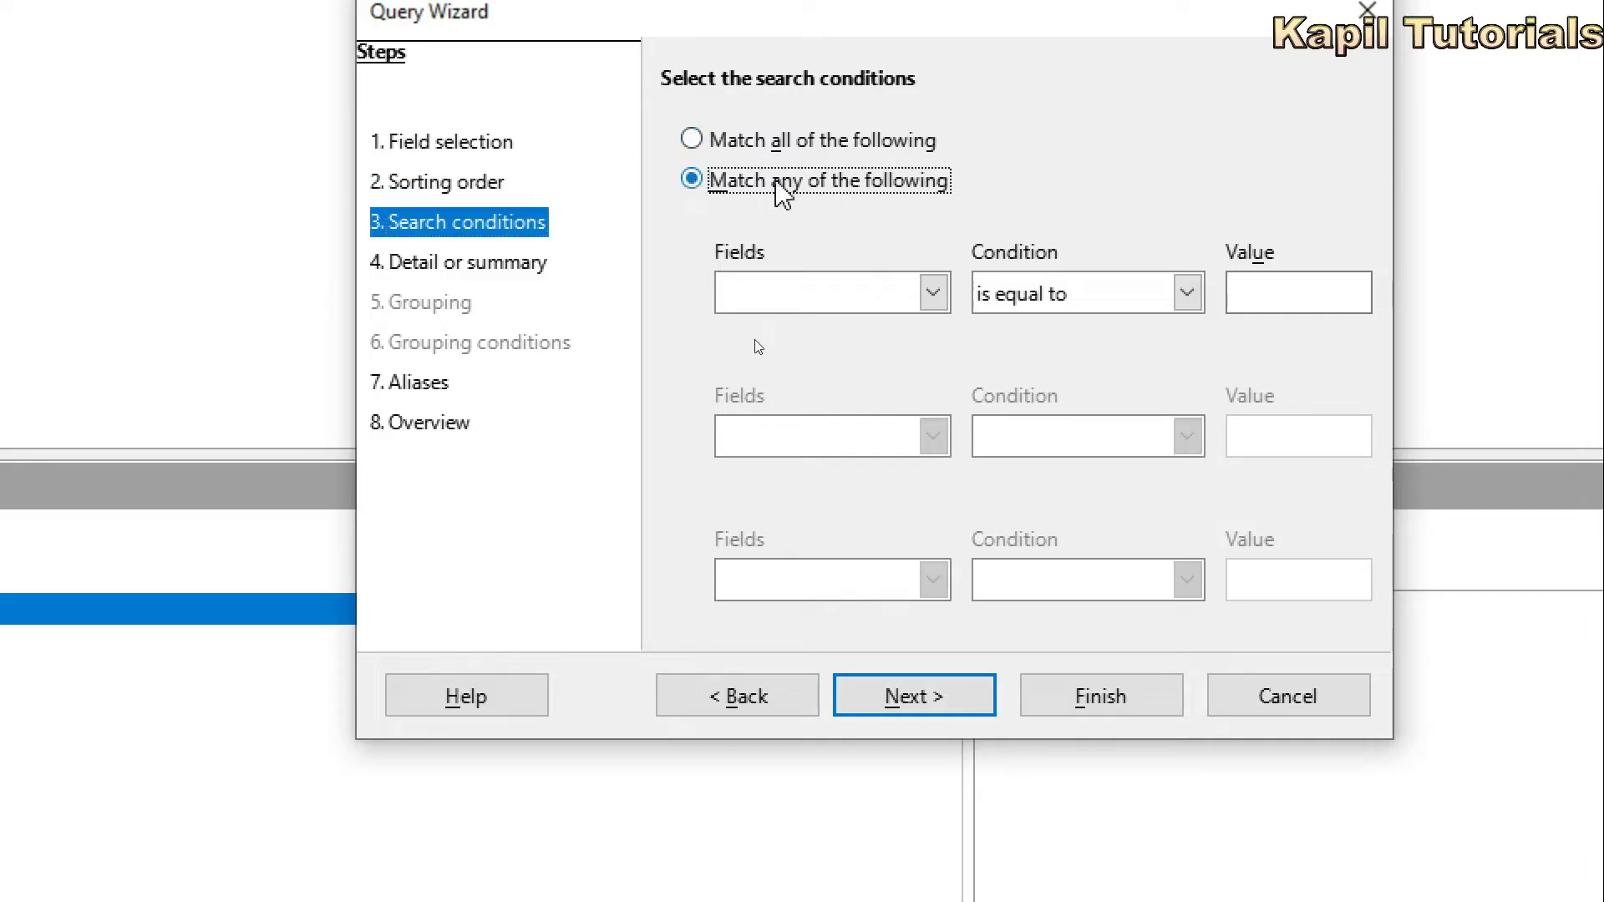
pyautogui.click(936, 294)
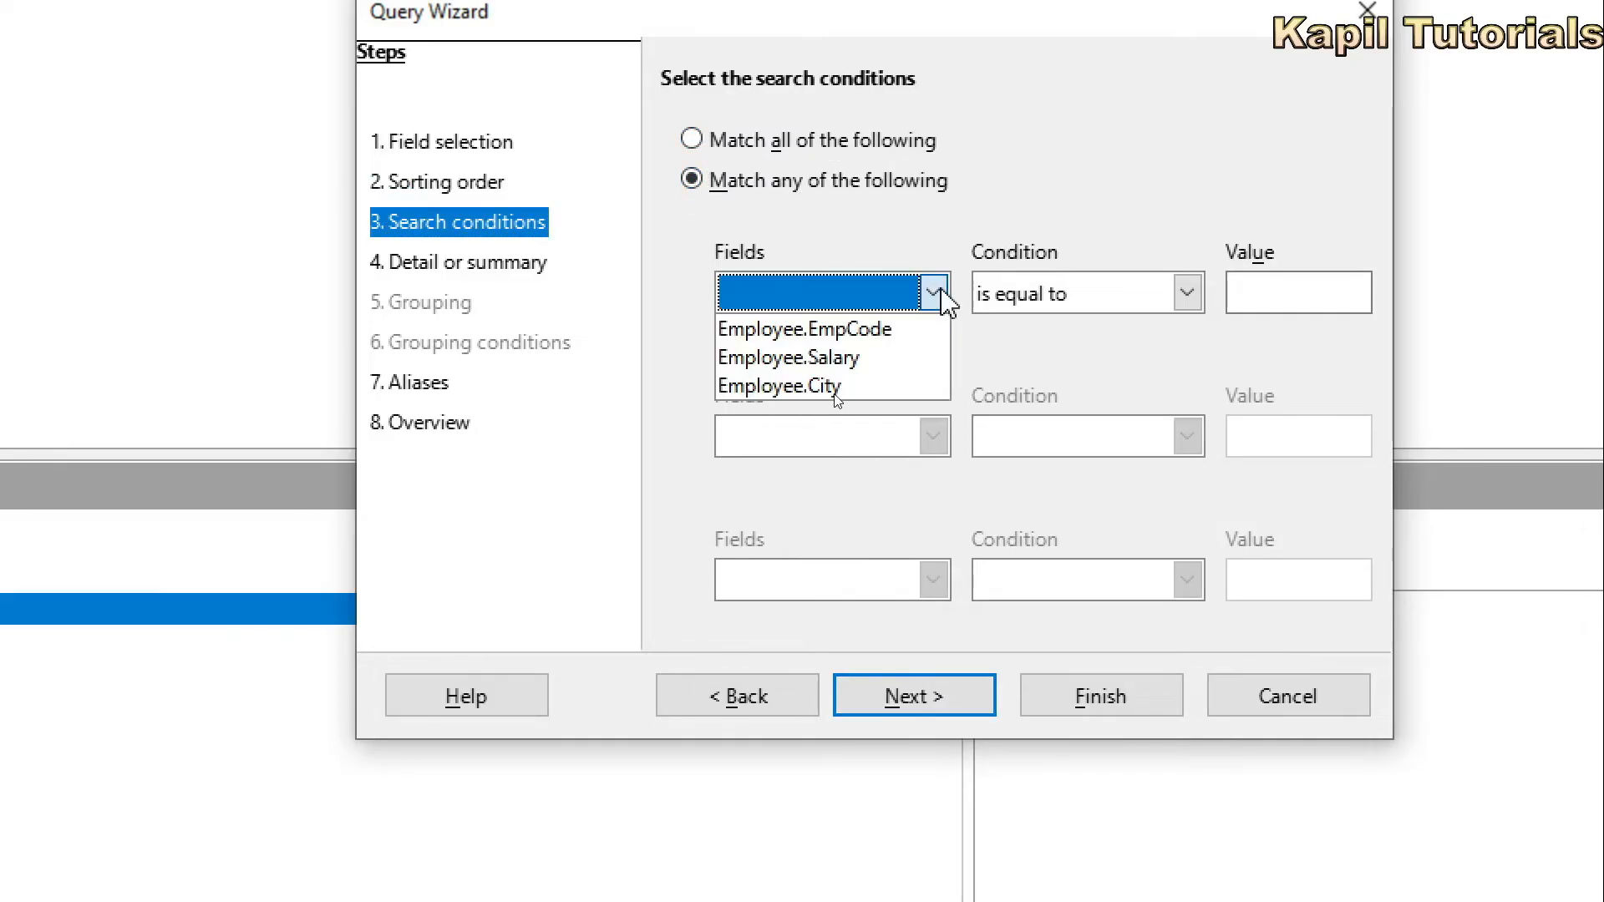
pyautogui.click(847, 358)
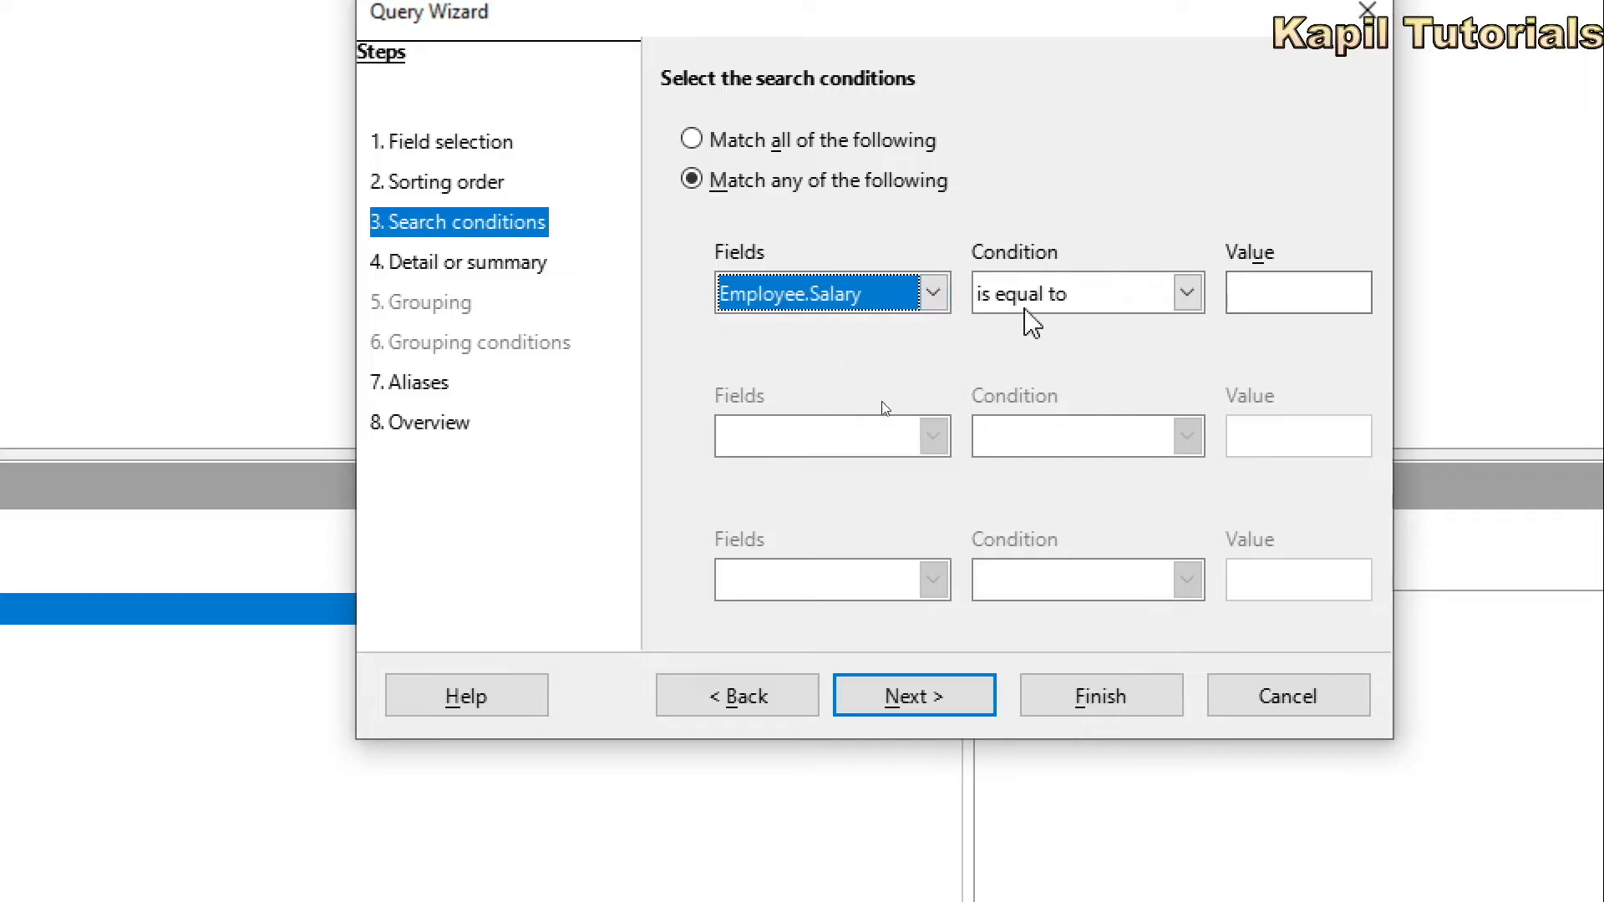
pyautogui.click(1186, 294)
pyautogui.click(1132, 470)
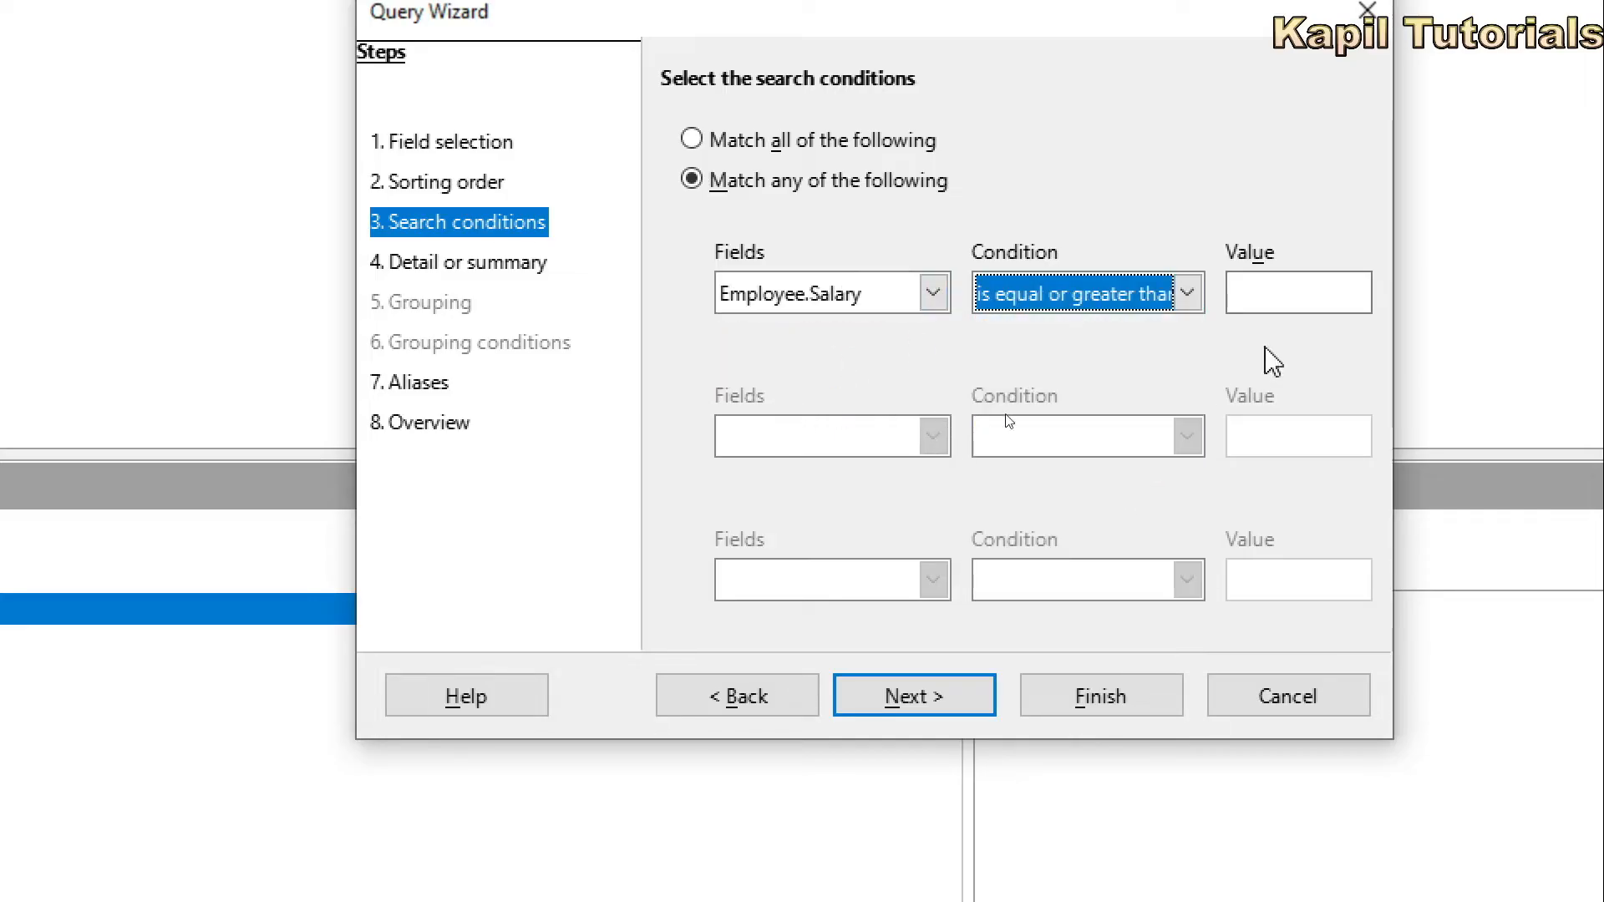
pyautogui.click(1288, 298)
pyautogui.write('350')
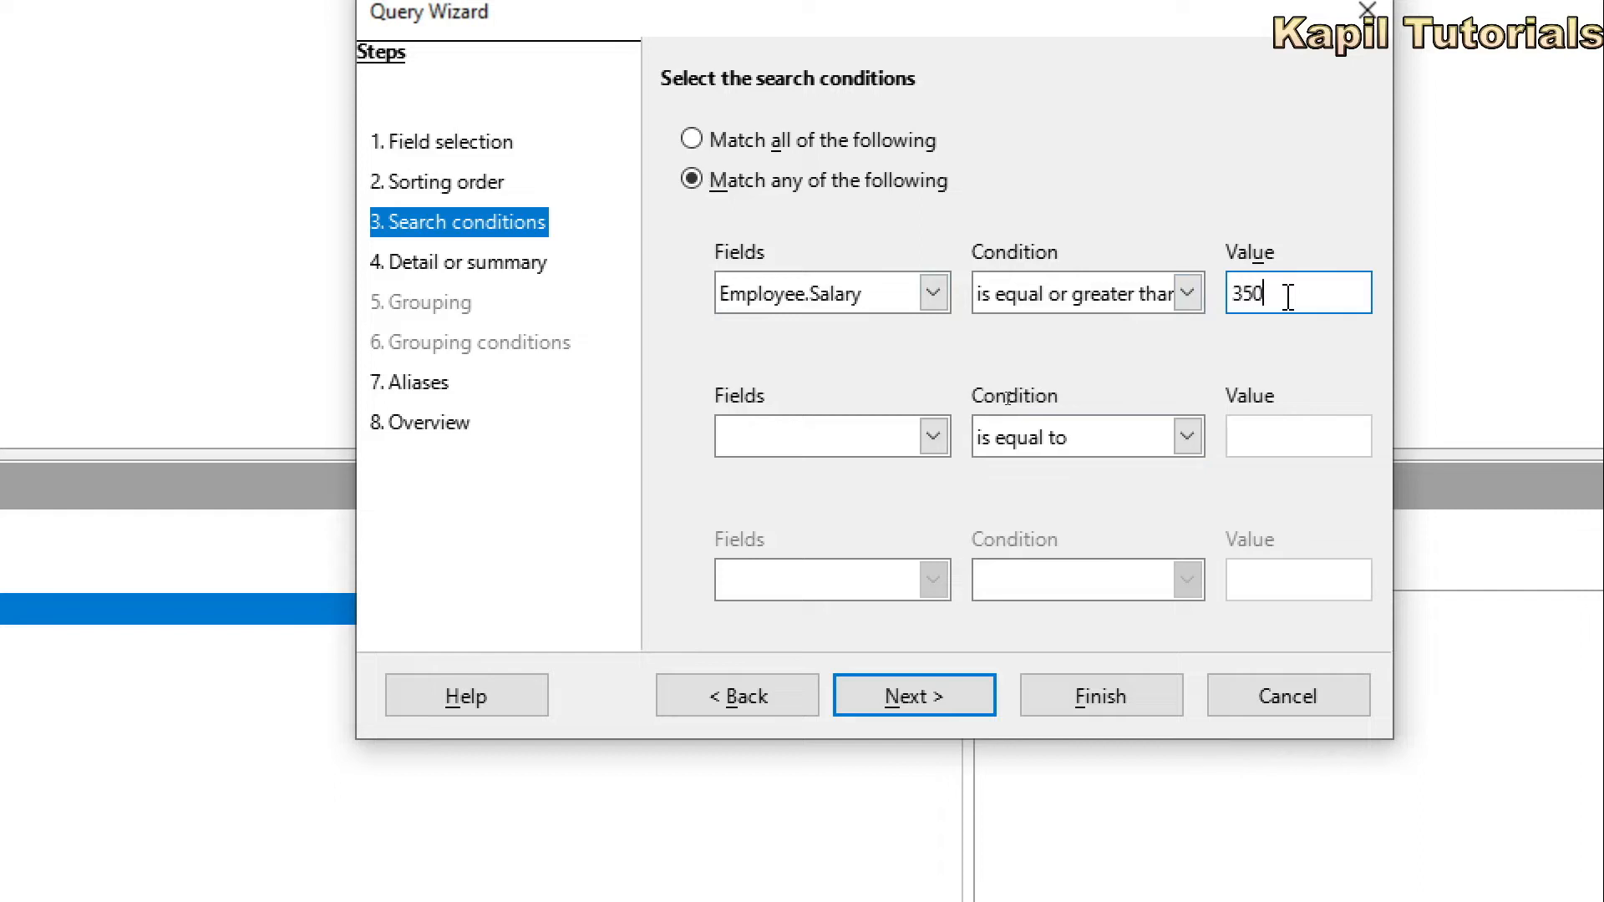
pyautogui.write('00')
# Add a second search condition that Employee.City is equal to Pinjore.
pyautogui.click(934, 436)
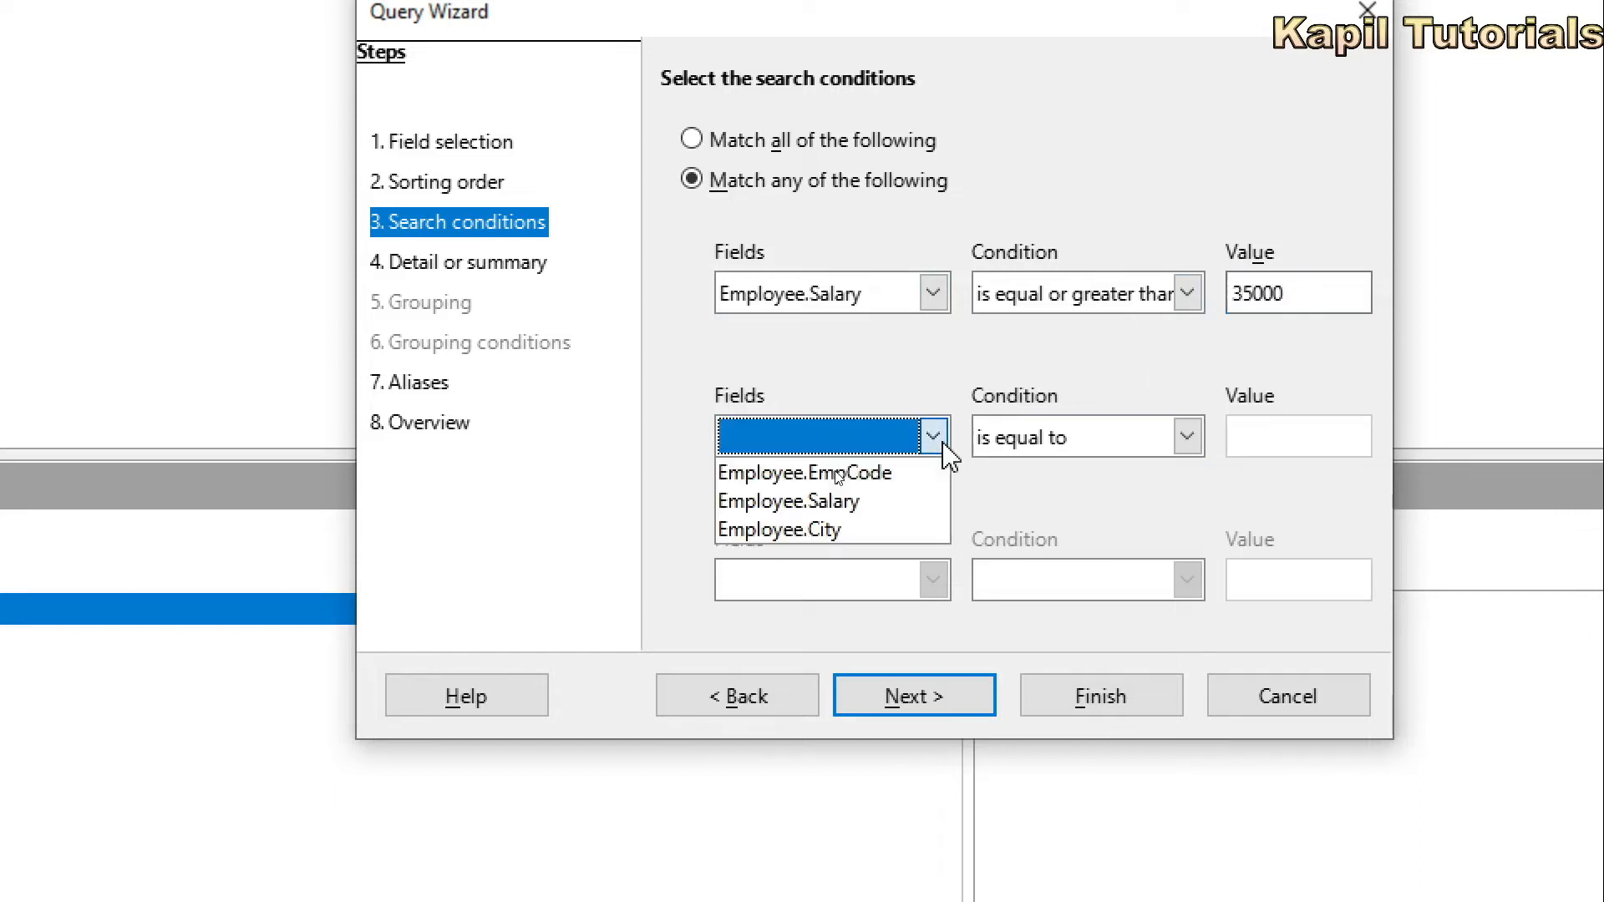
pyautogui.click(827, 530)
pyautogui.click(1249, 437)
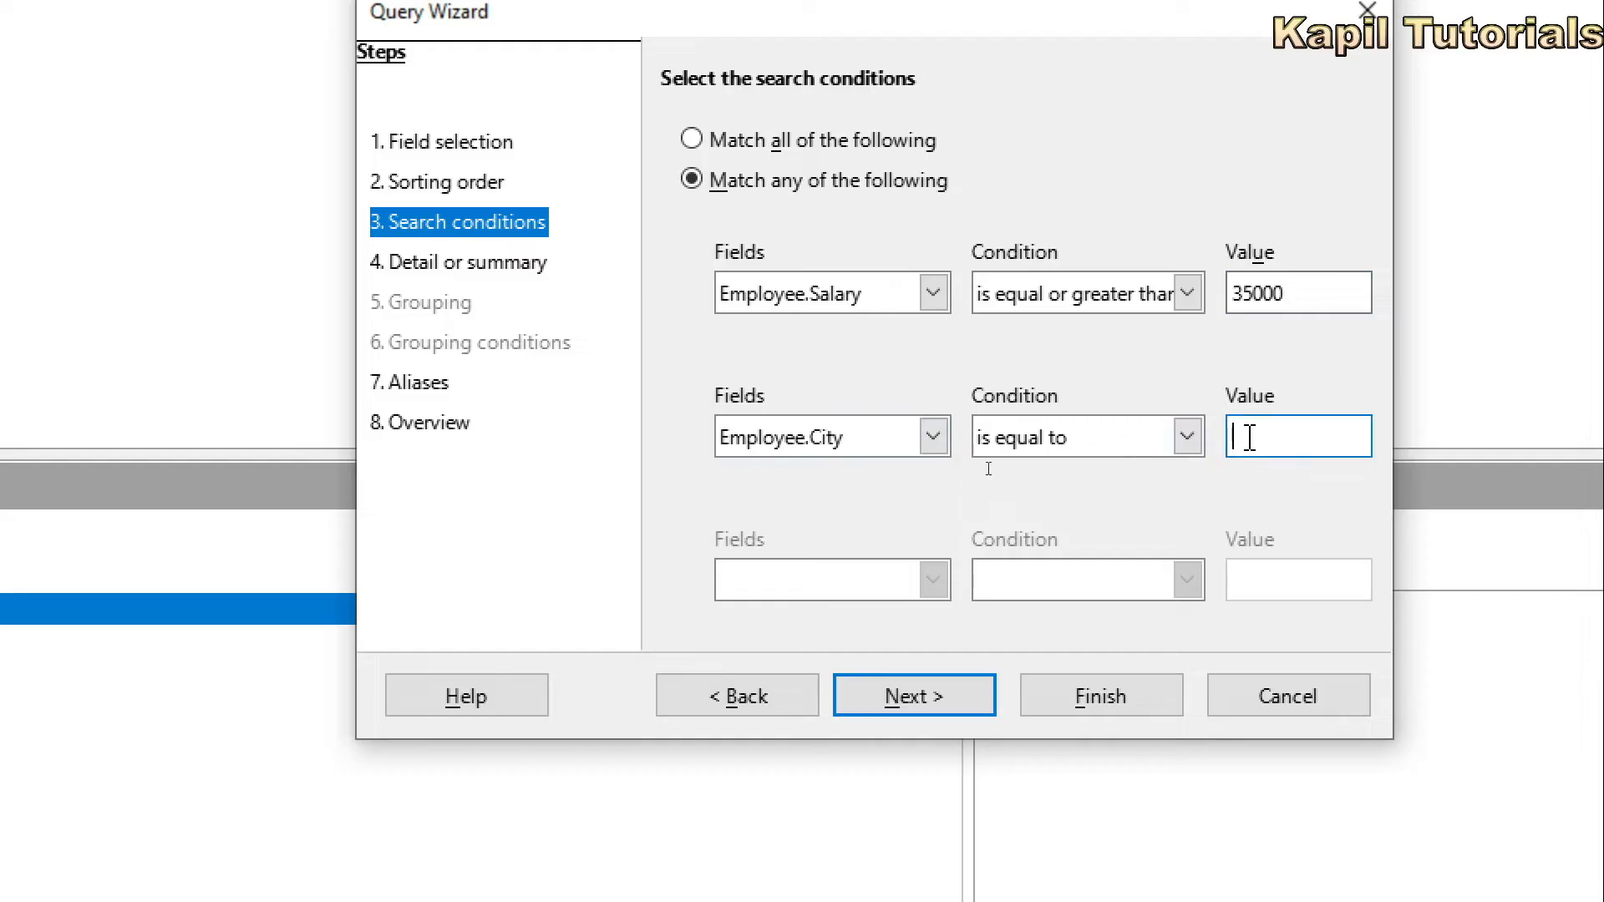
pyautogui.write('Pinjore')
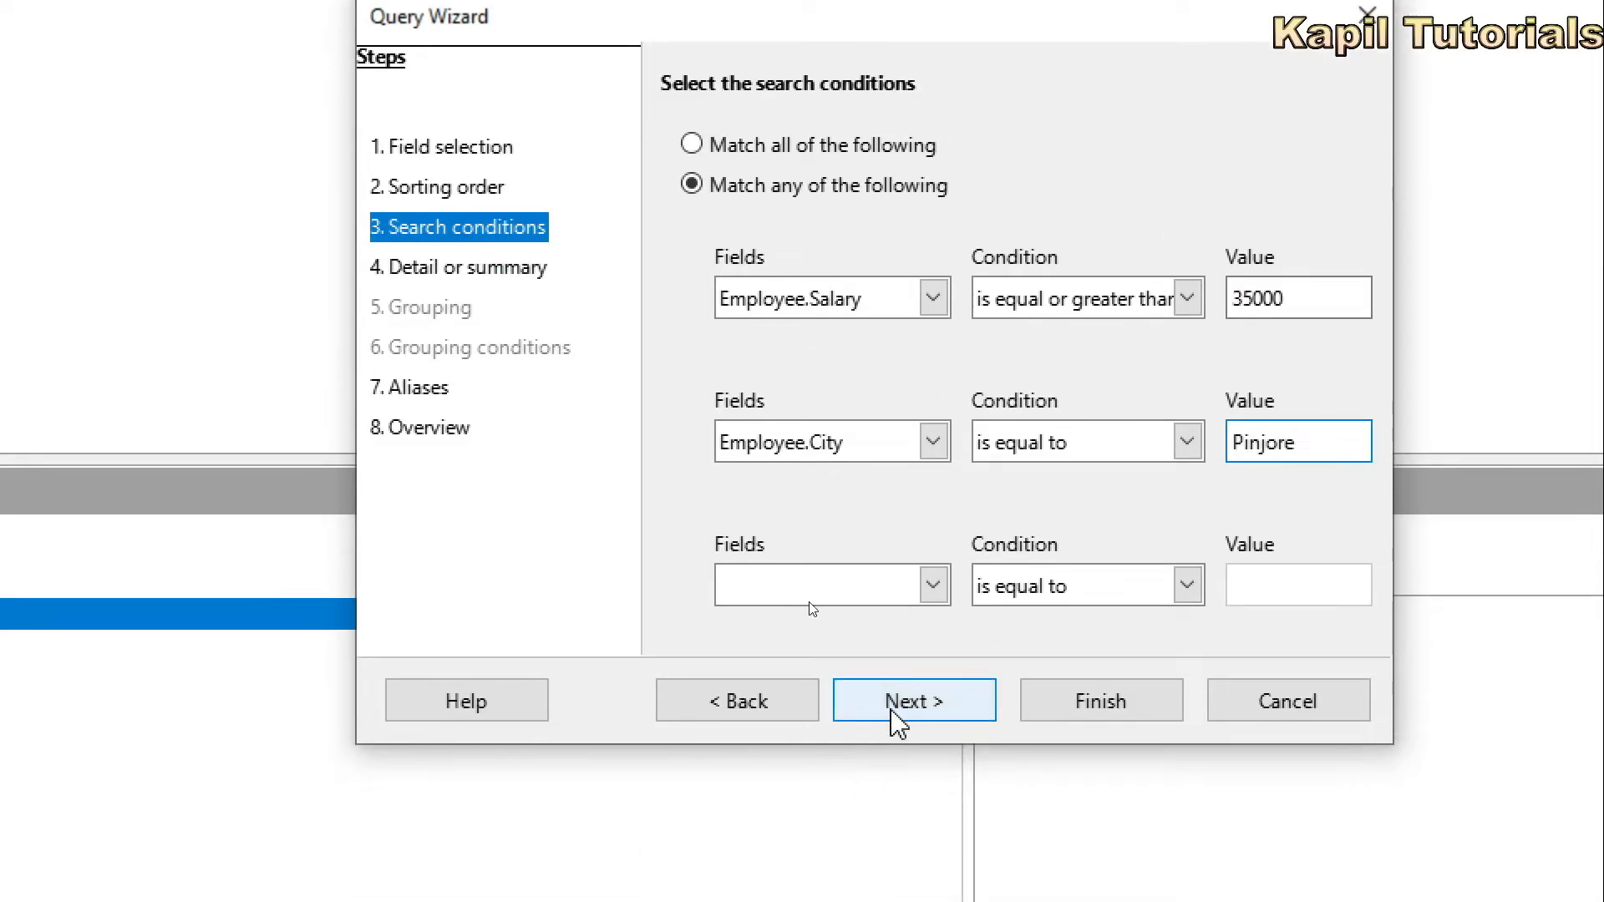
# Keep the detailed query type and default aliases, name the query "Query_Employee_multiple conditions" and finish it to display its records.
pyautogui.click(899, 712)
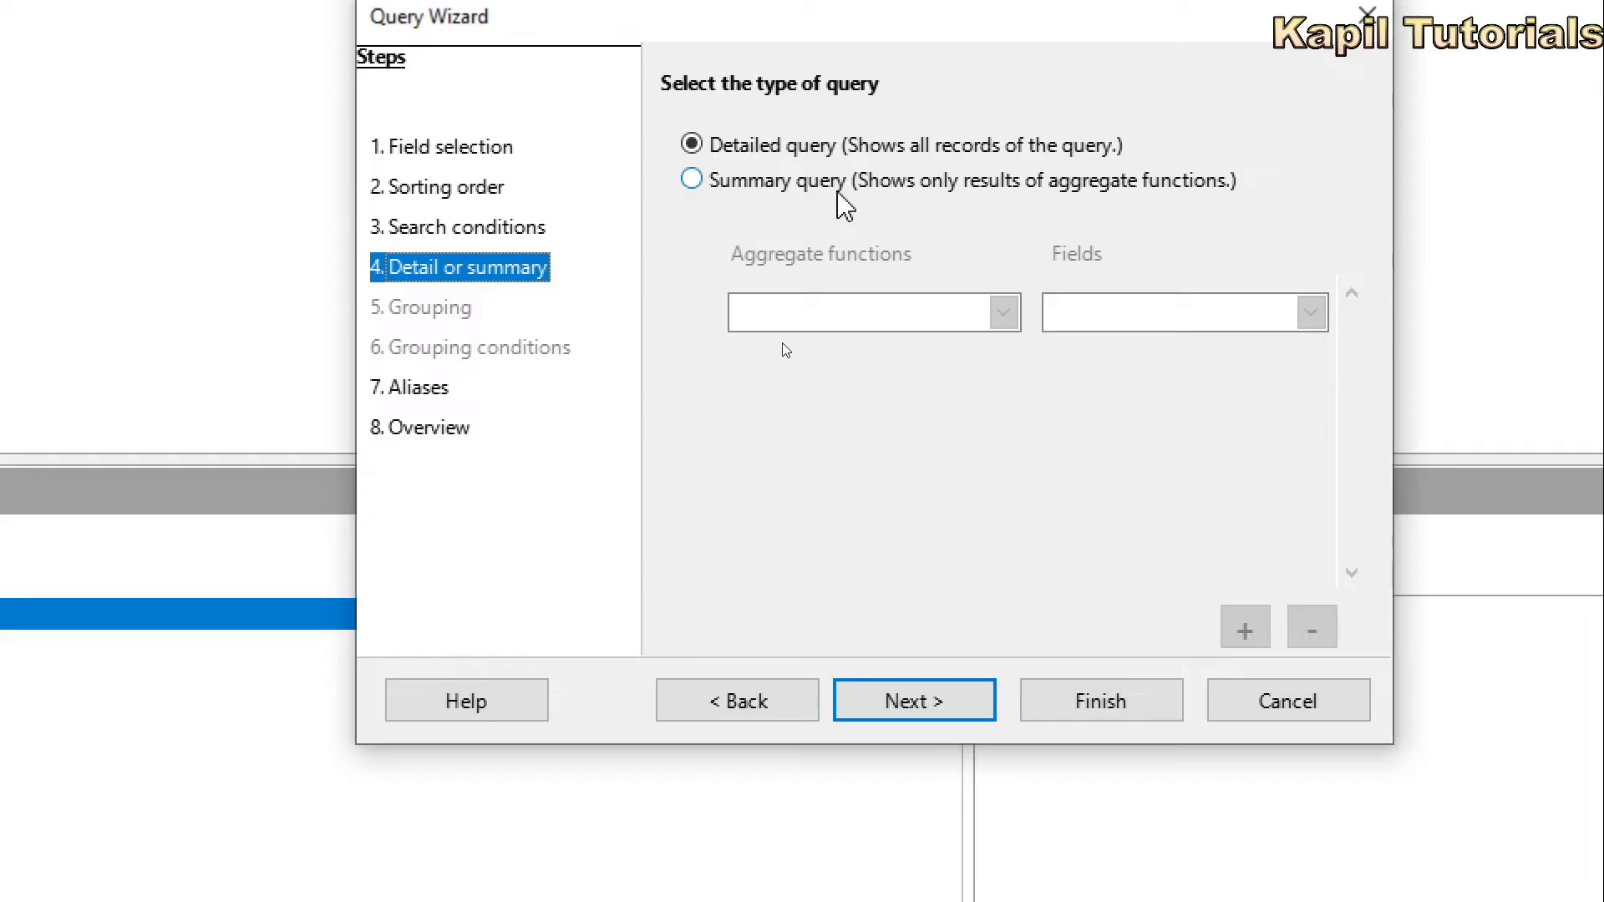
pyautogui.click(896, 709)
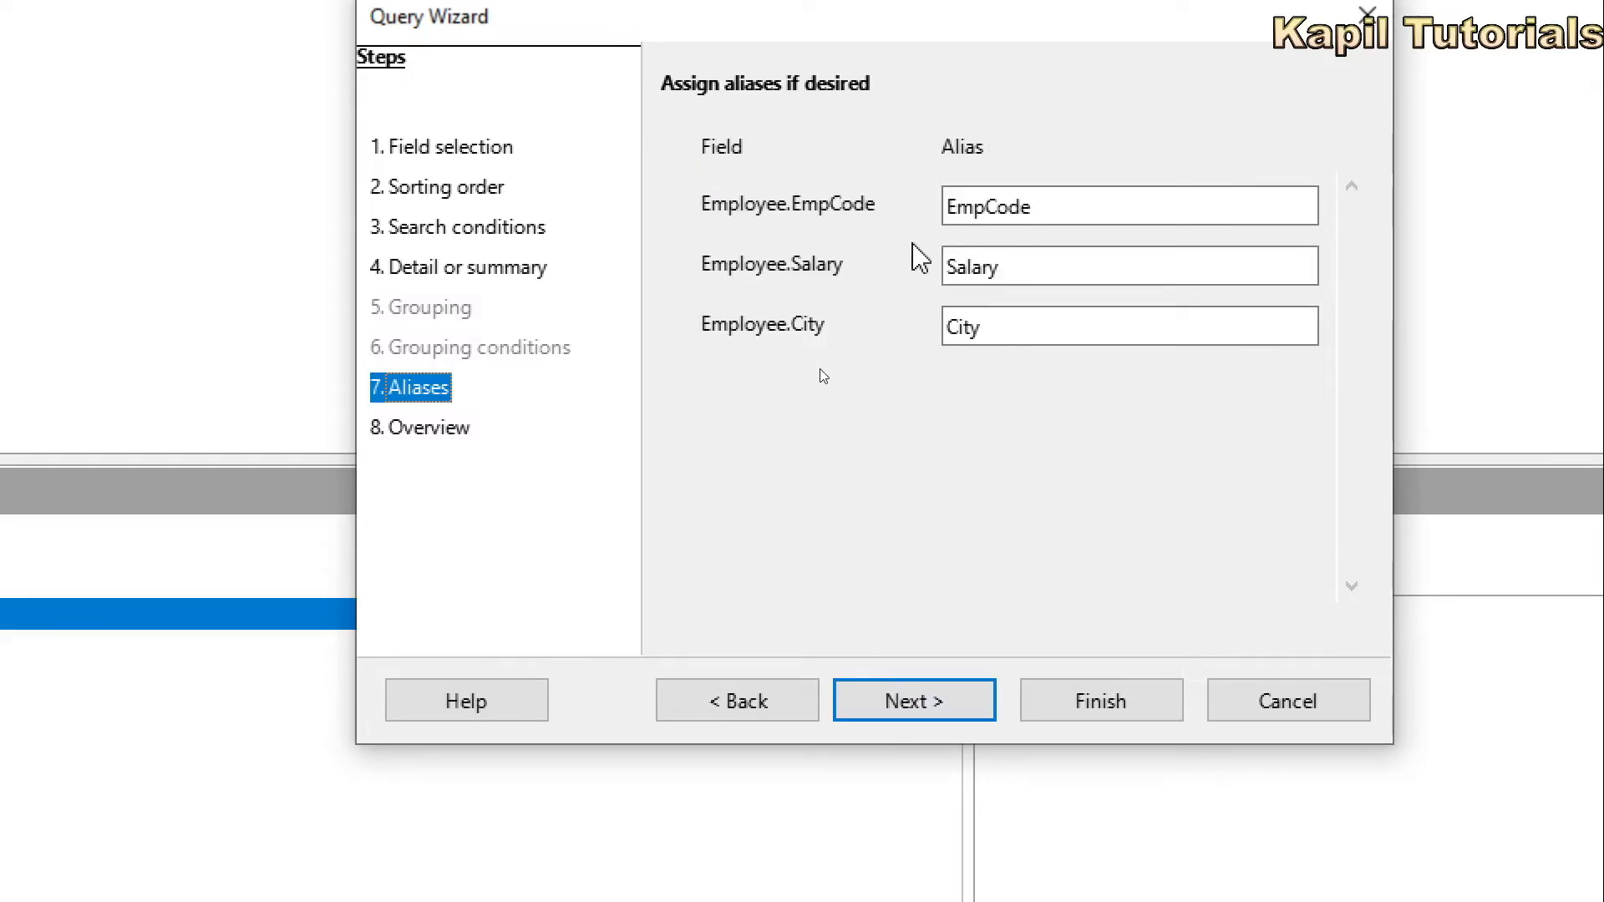
pyautogui.click(919, 704)
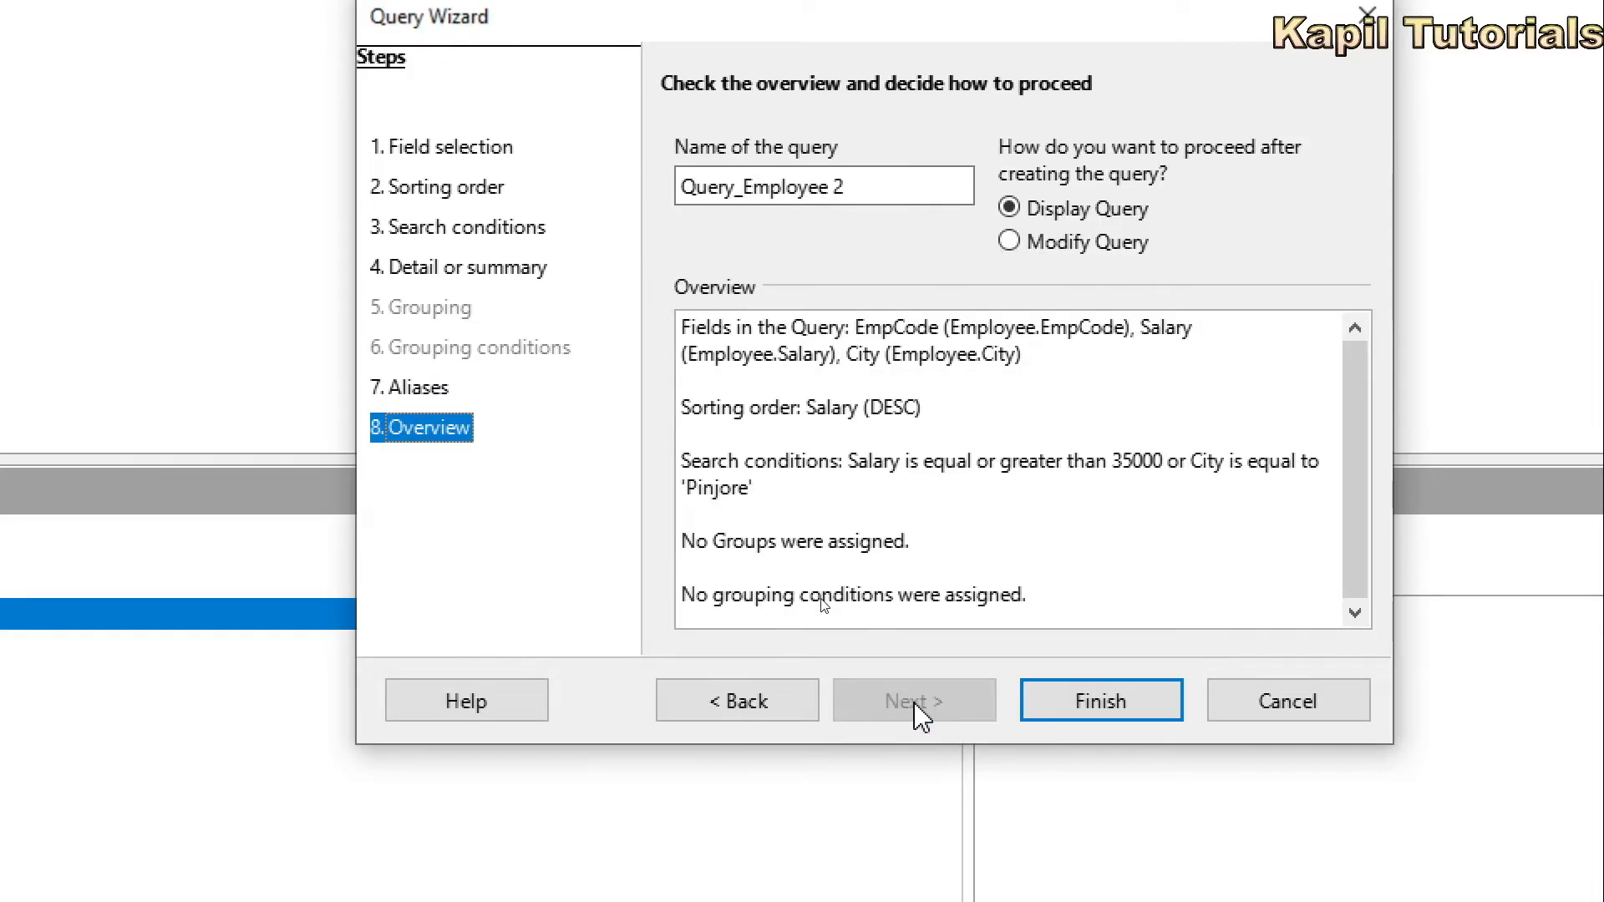
pyautogui.click(873, 187)
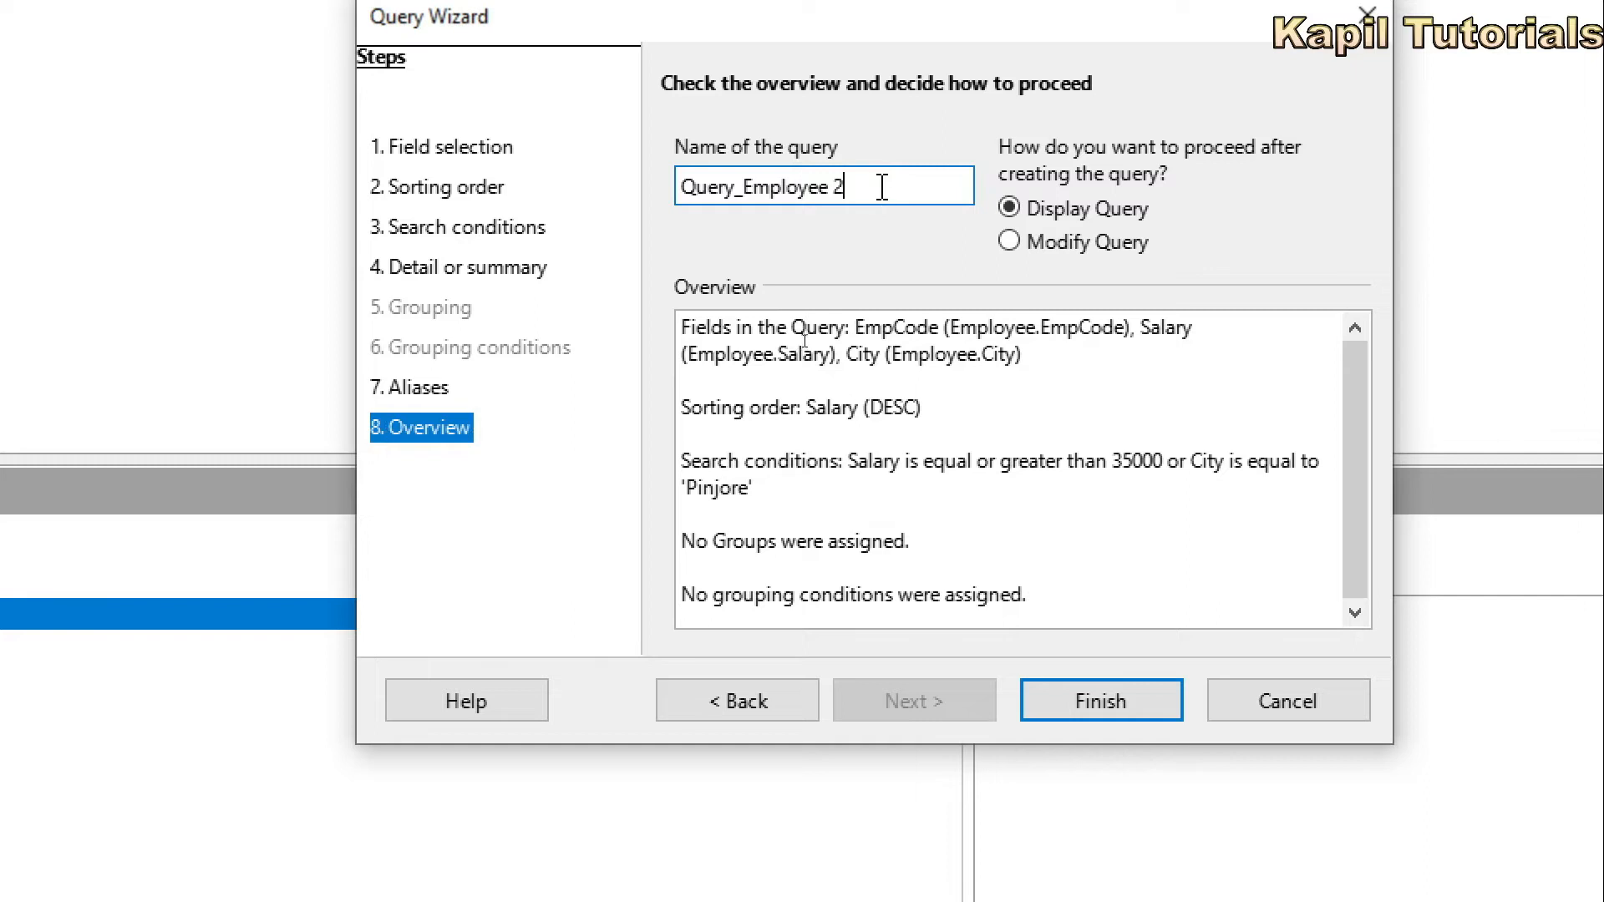
pyautogui.moveTo(879, 185); pyautogui.dragTo(831, 185)
pyautogui.write('_multiple')
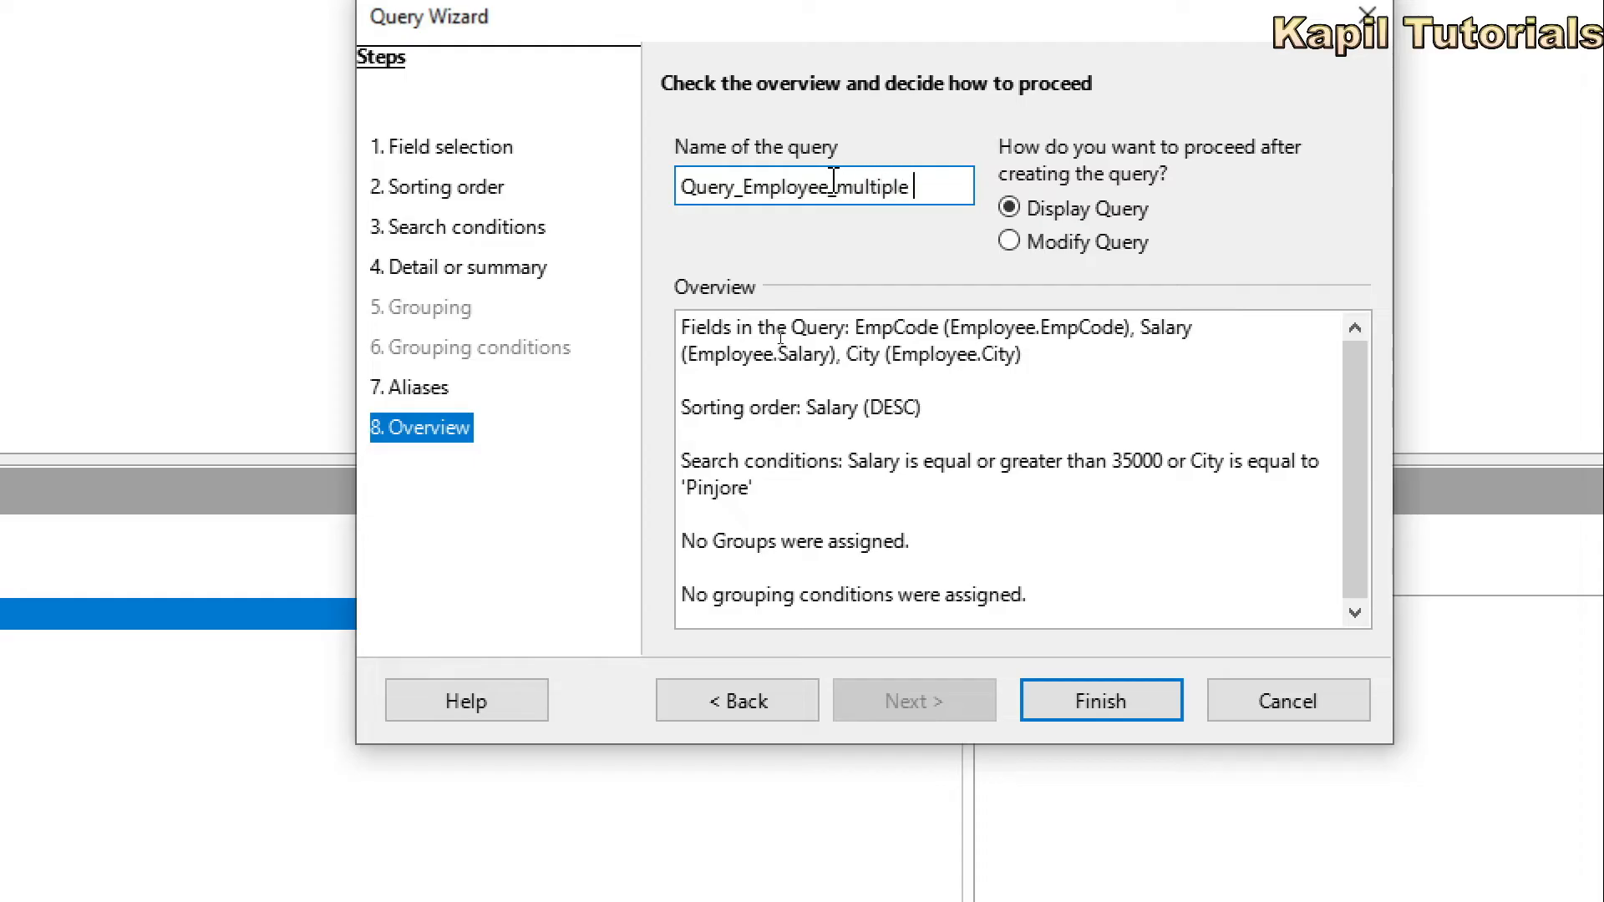
pyautogui.write(' conditions')
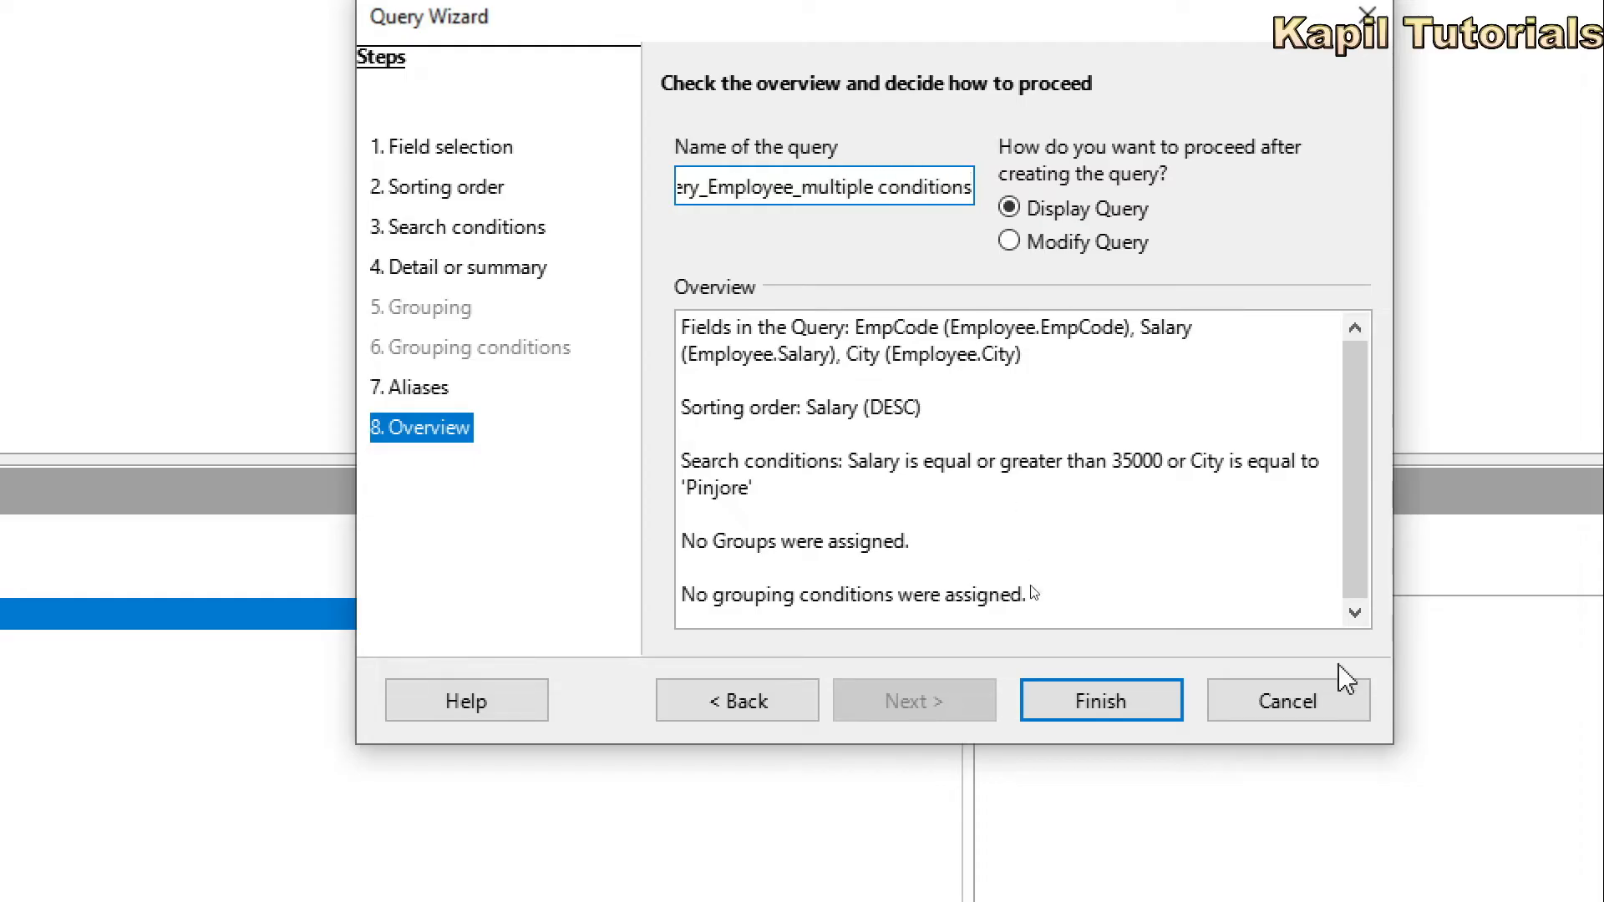
pyautogui.click(1113, 714)
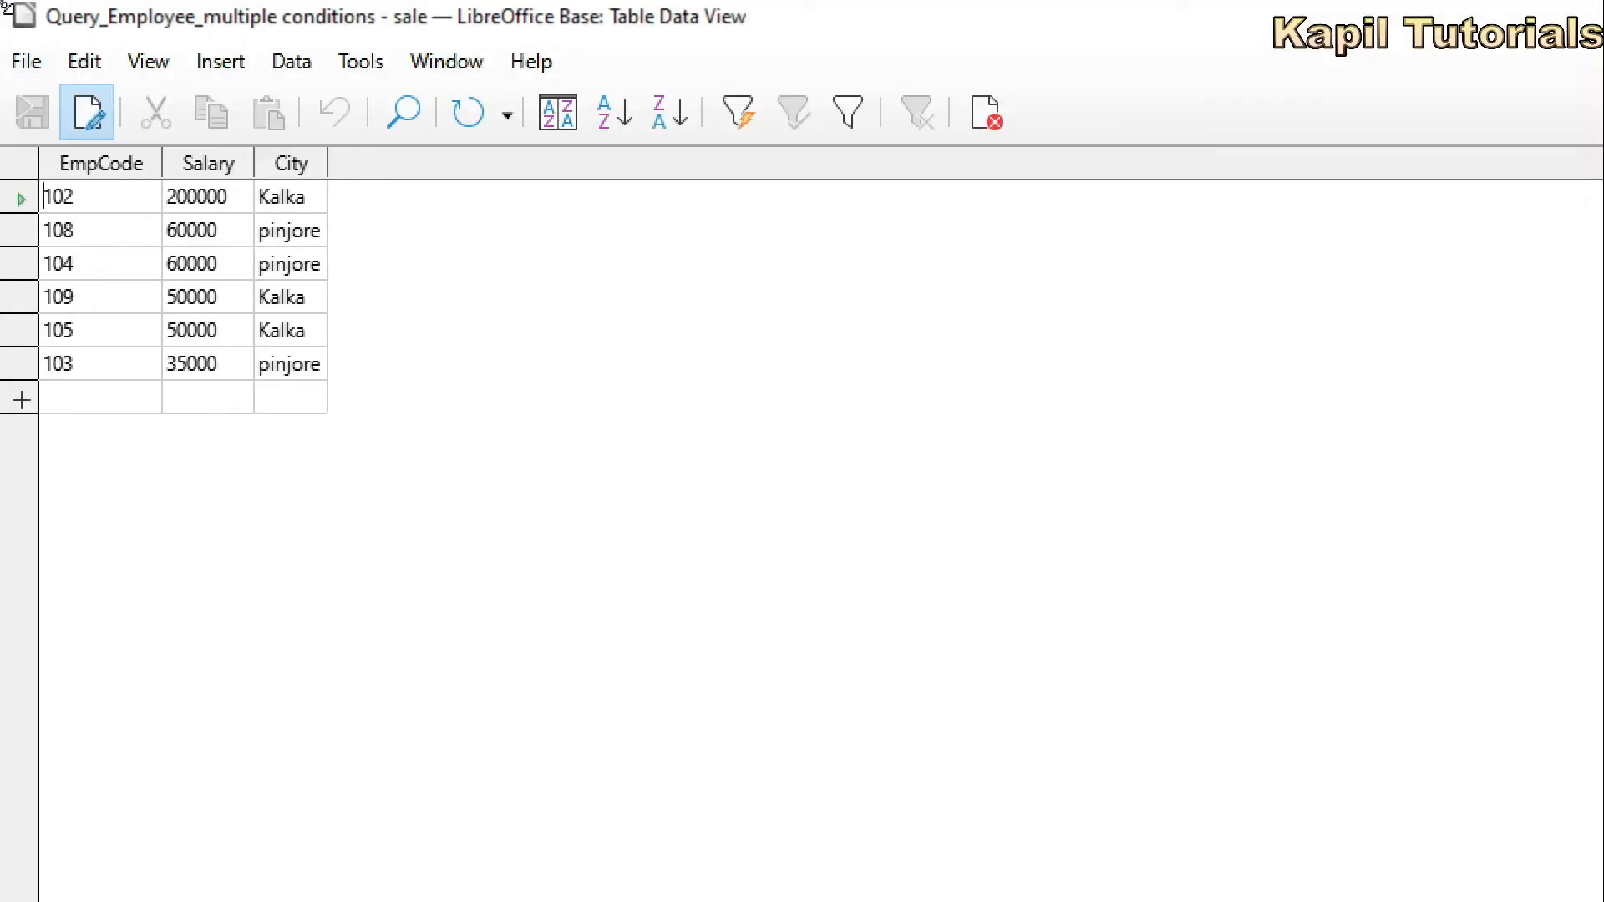
# Close the results, reopen "Query_Employee_multiple conditions" from the query list to examine its salaries and cities, and close it again.
pyautogui.click(1582, 10)
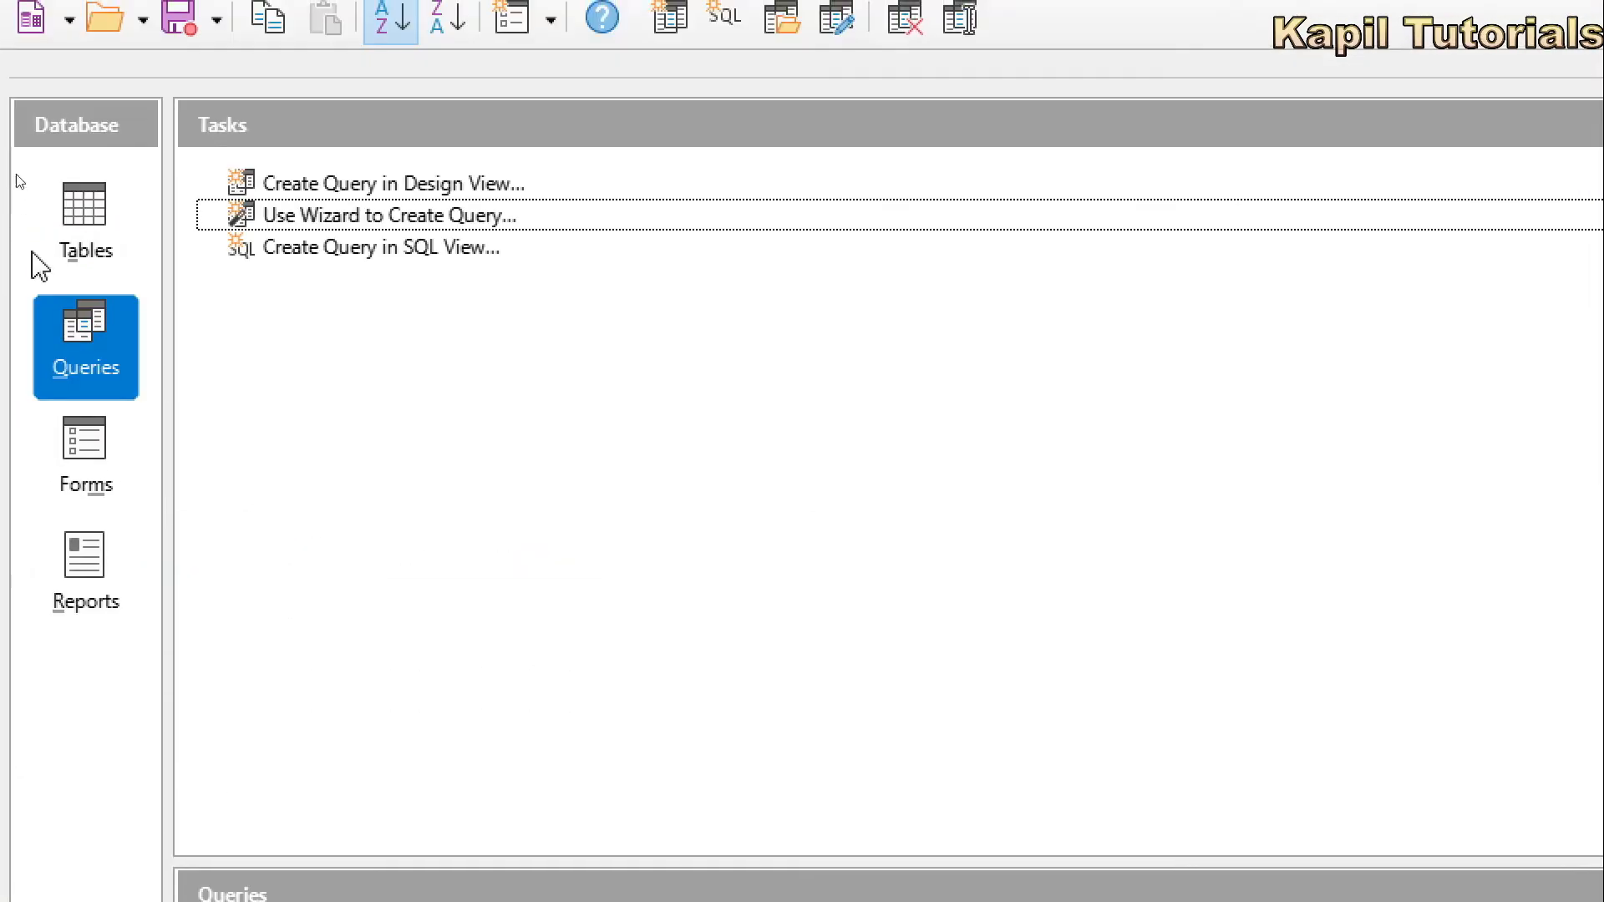
pyautogui.click(39, 218)
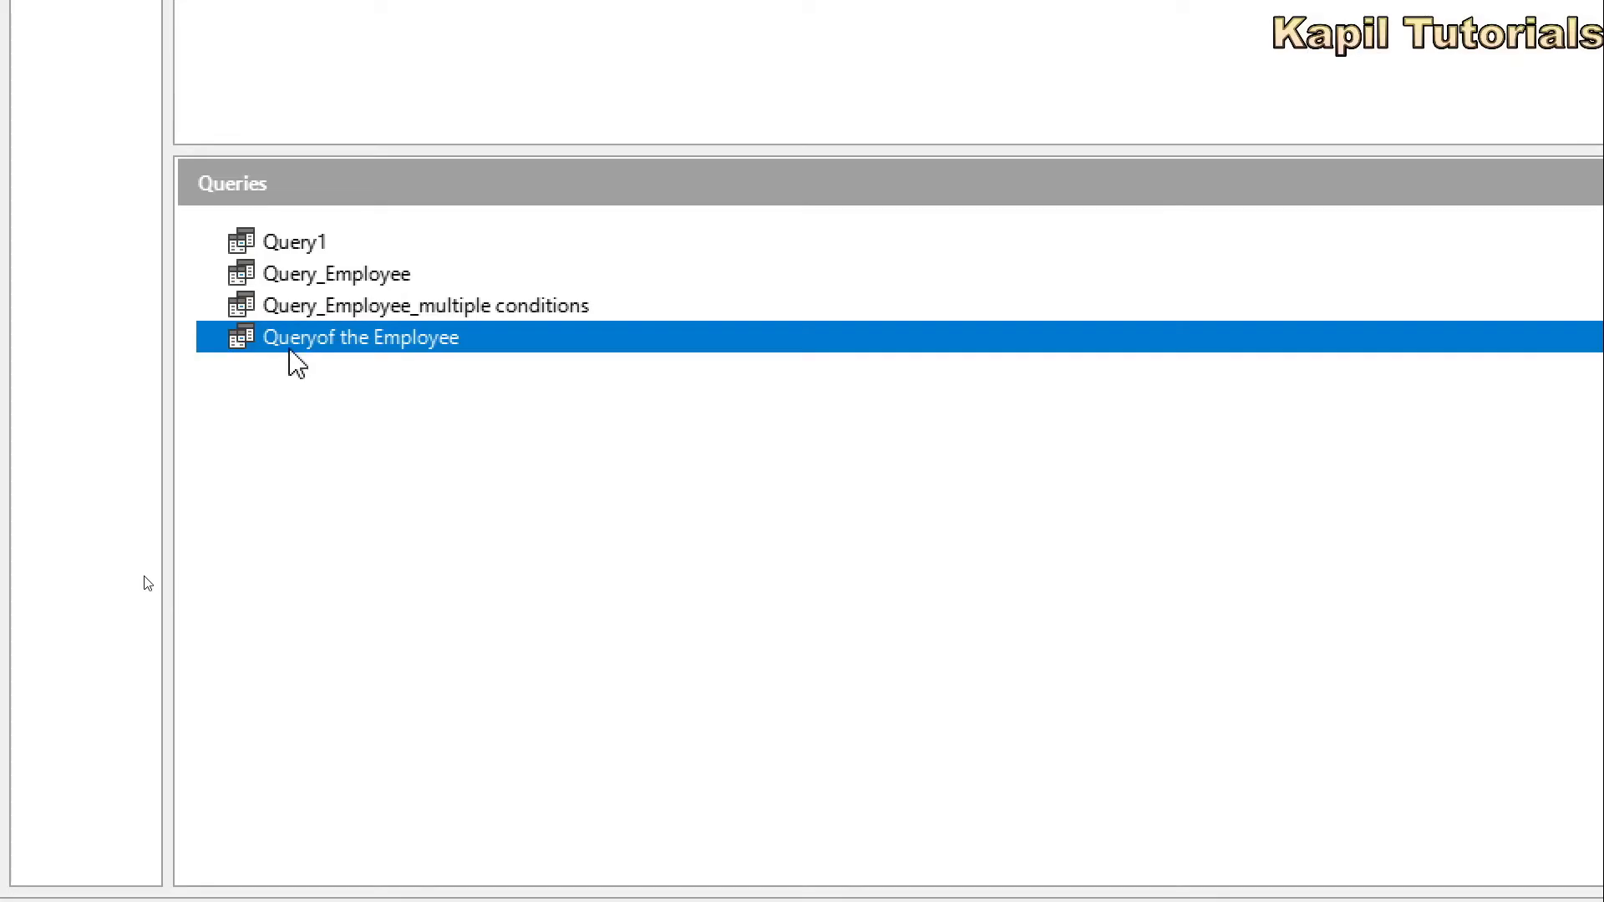
pyautogui.click(297, 308)
pyautogui.doubleClick(422, 310)
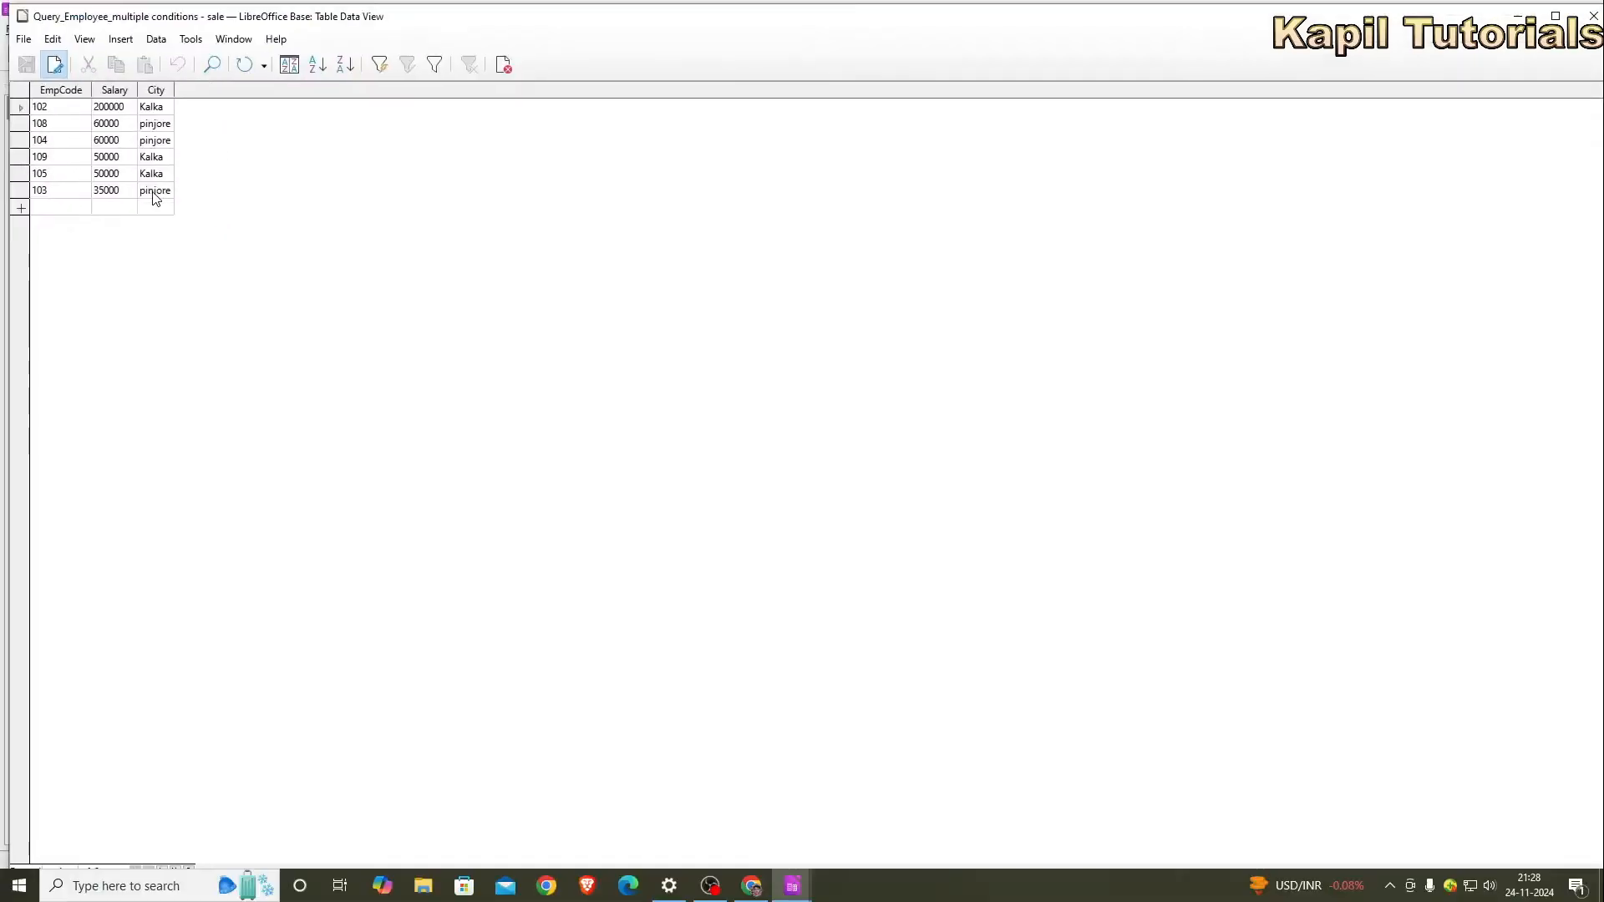
pyautogui.click(1593, 23)
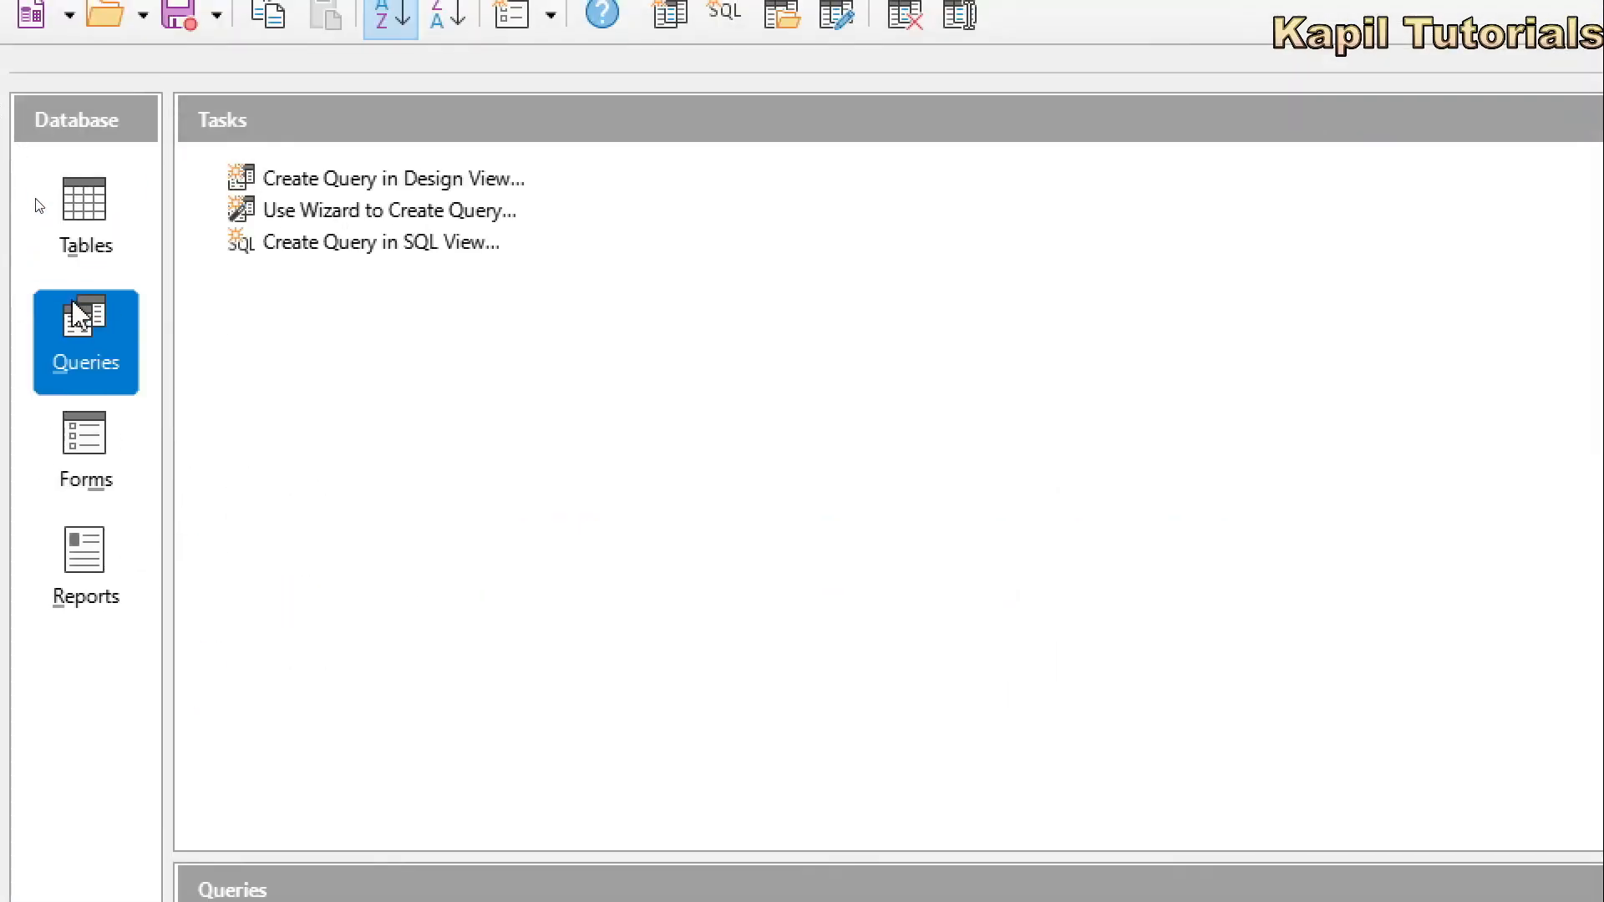
pyautogui.click(79, 224)
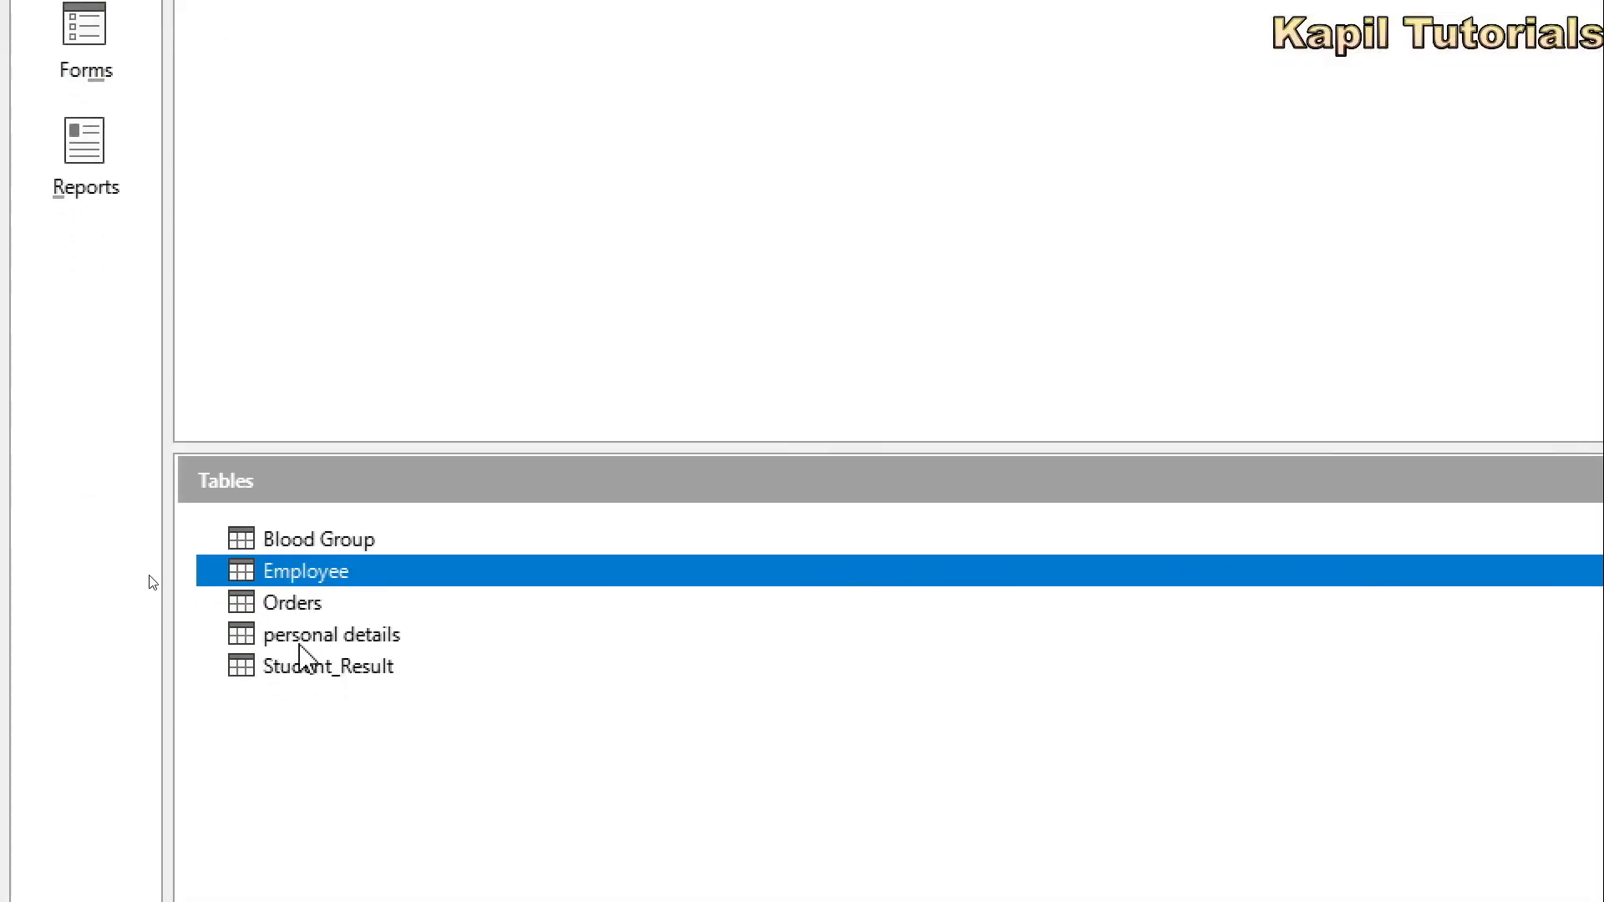
pyautogui.rightClick(309, 668)
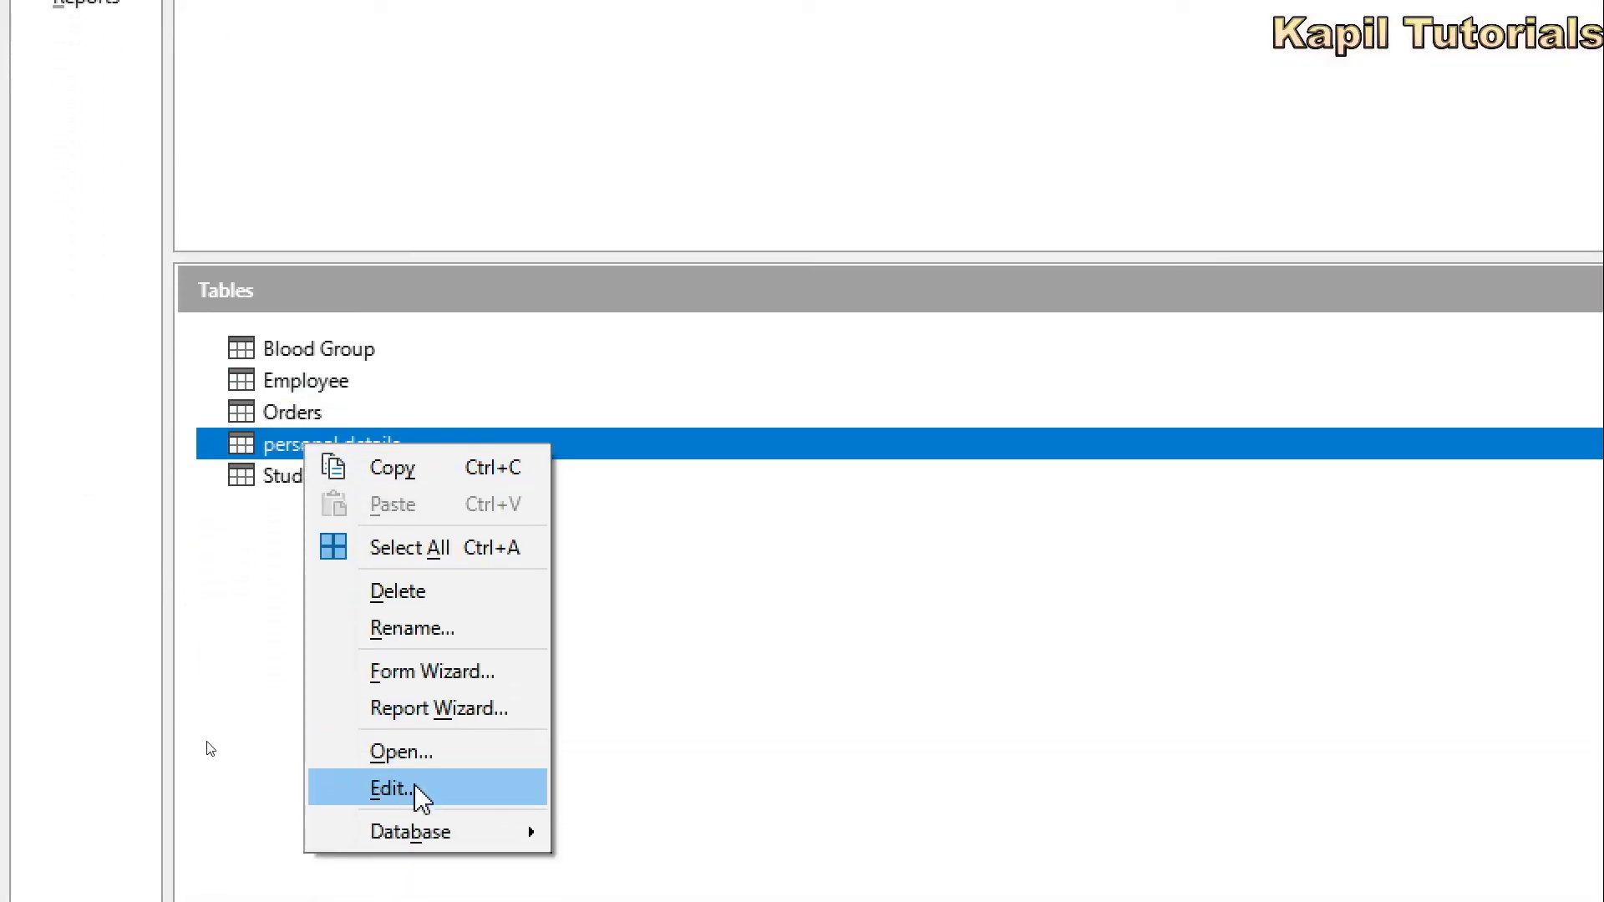
pyautogui.press('Escape')
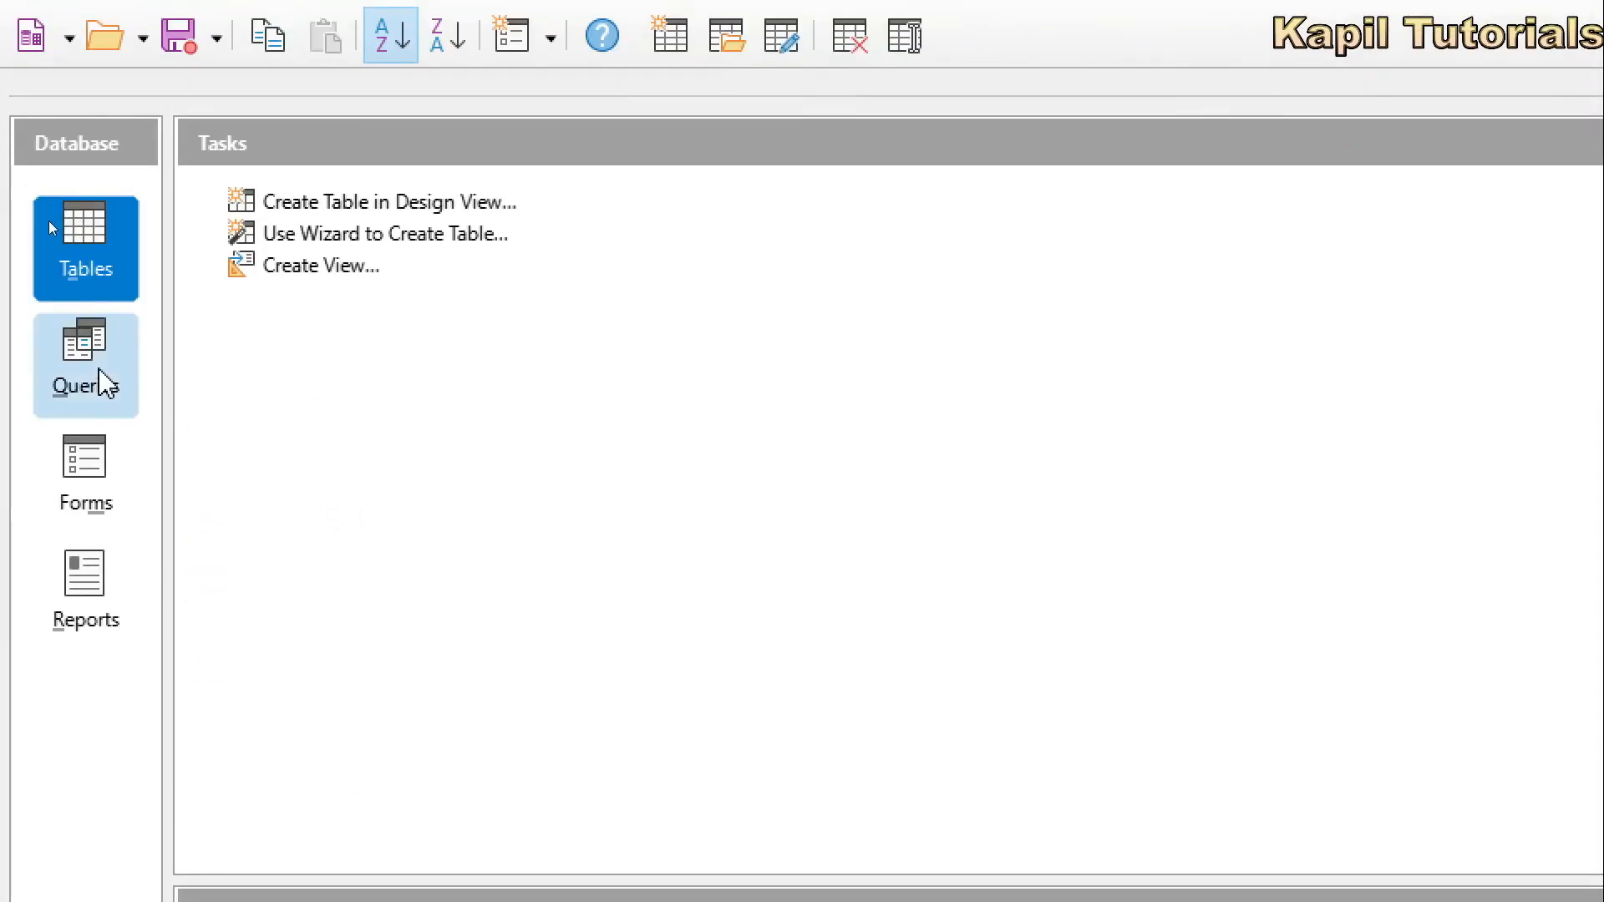
# Open "Query_Employee_multiple conditions" for editing in design view and move the Employee table box lower in the design area.
pyautogui.click(94, 342)
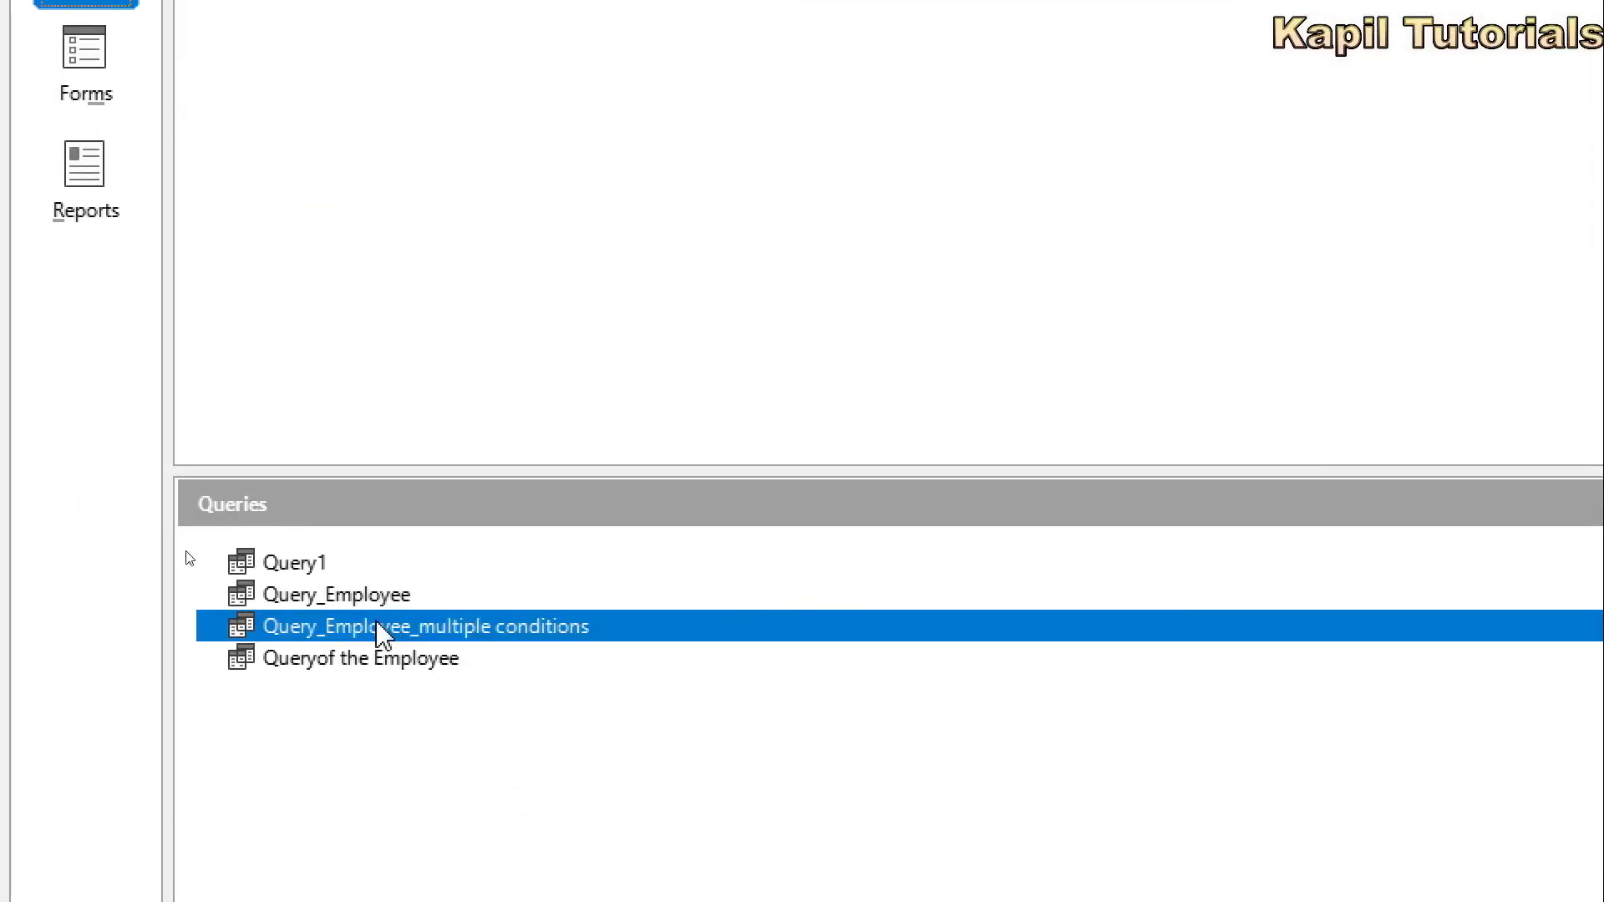
pyautogui.rightClick(324, 628)
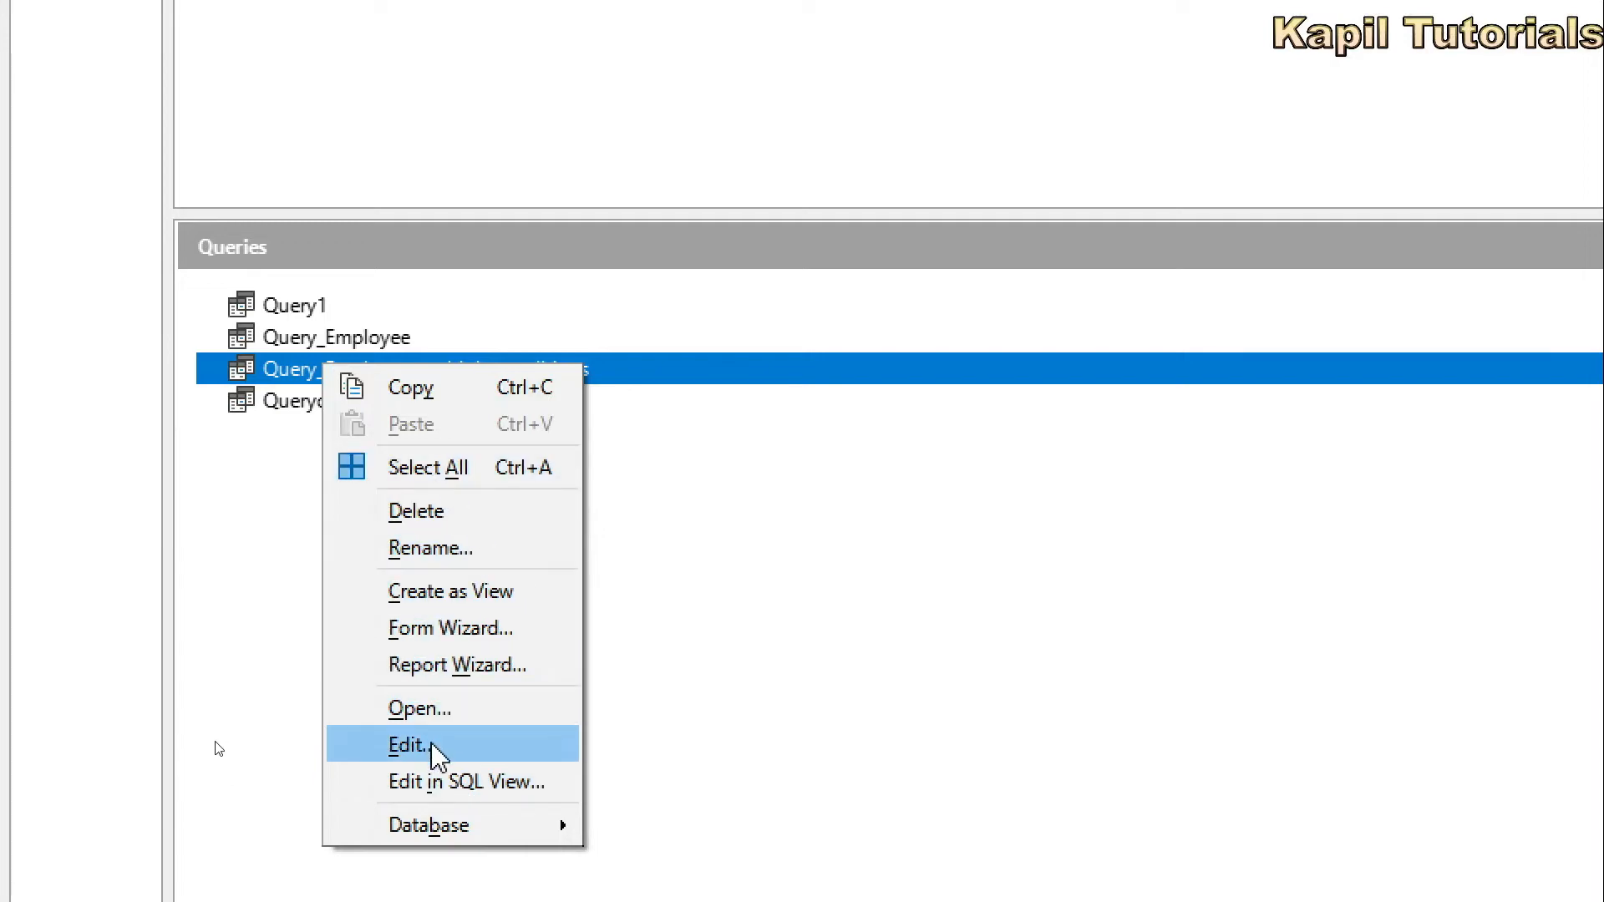
pyautogui.click(409, 744)
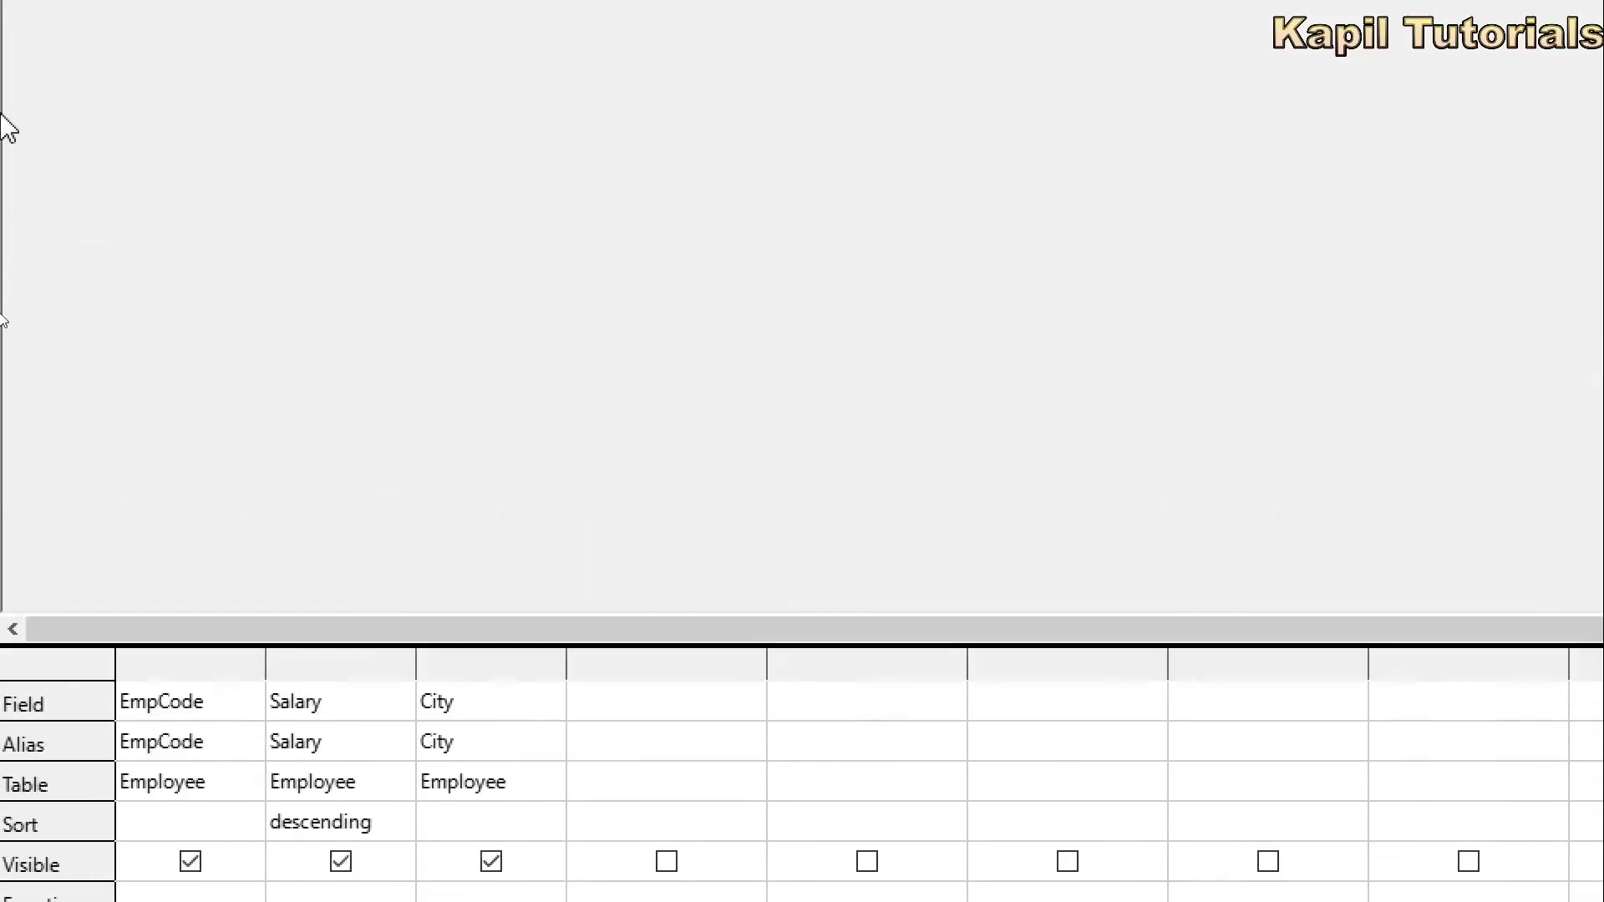
pyautogui.moveTo(108, 204); pyautogui.dragTo(96, 736)
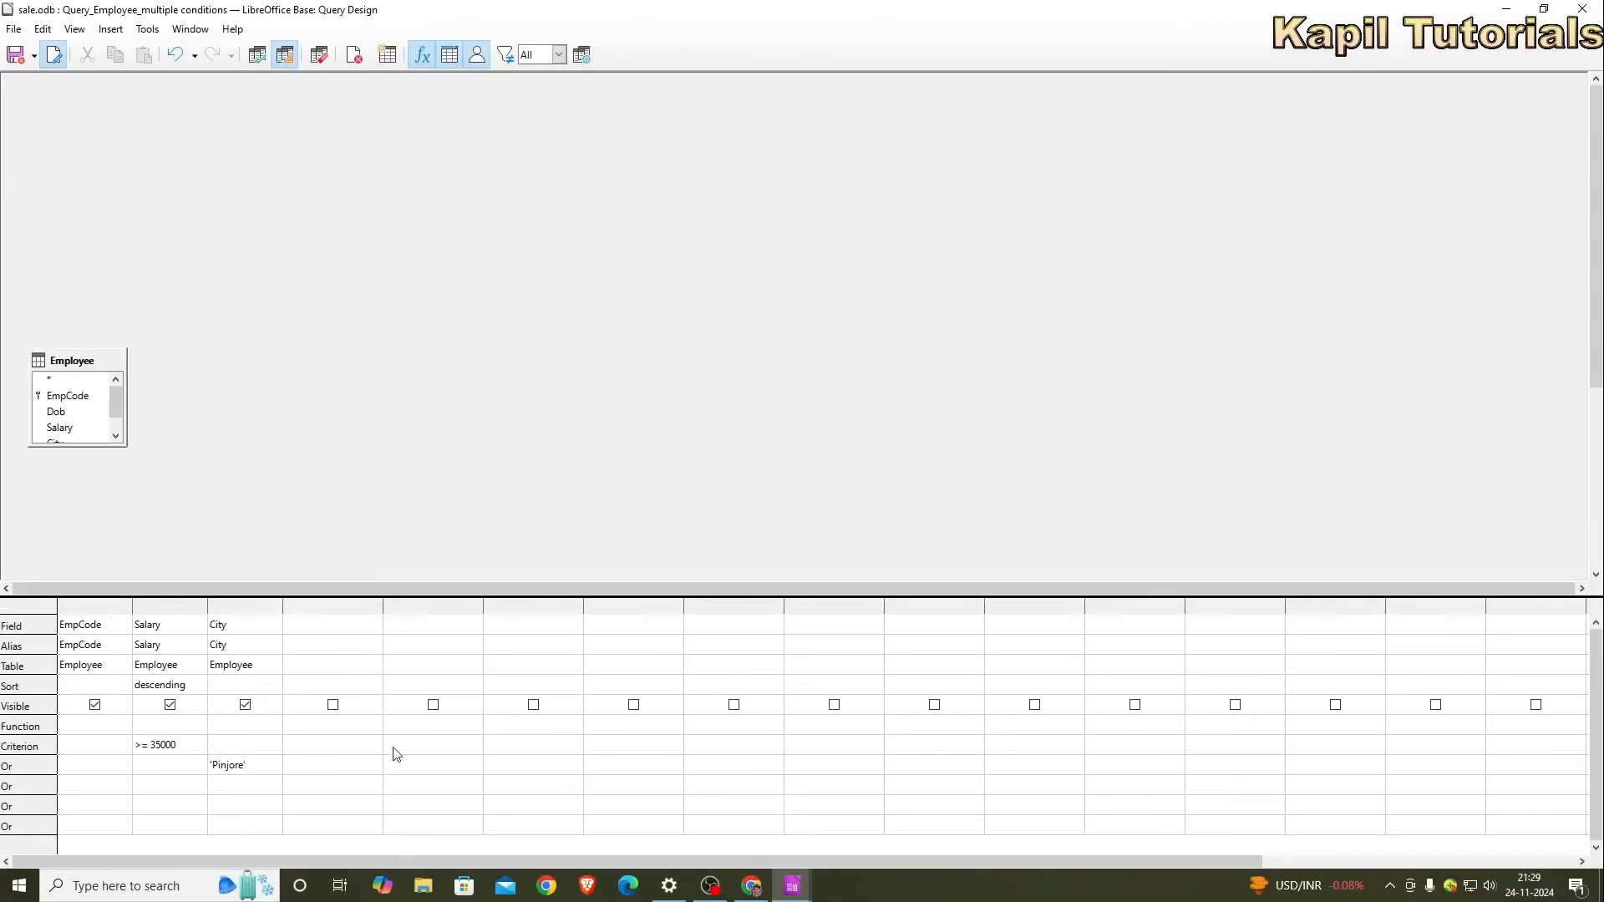
# Delete the 'Pinjore' criterion from the City column and run the query.
pyautogui.moveTo(267, 768); pyautogui.dragTo(199, 770)
pyautogui.press('Delete')
pyautogui.press('F5')
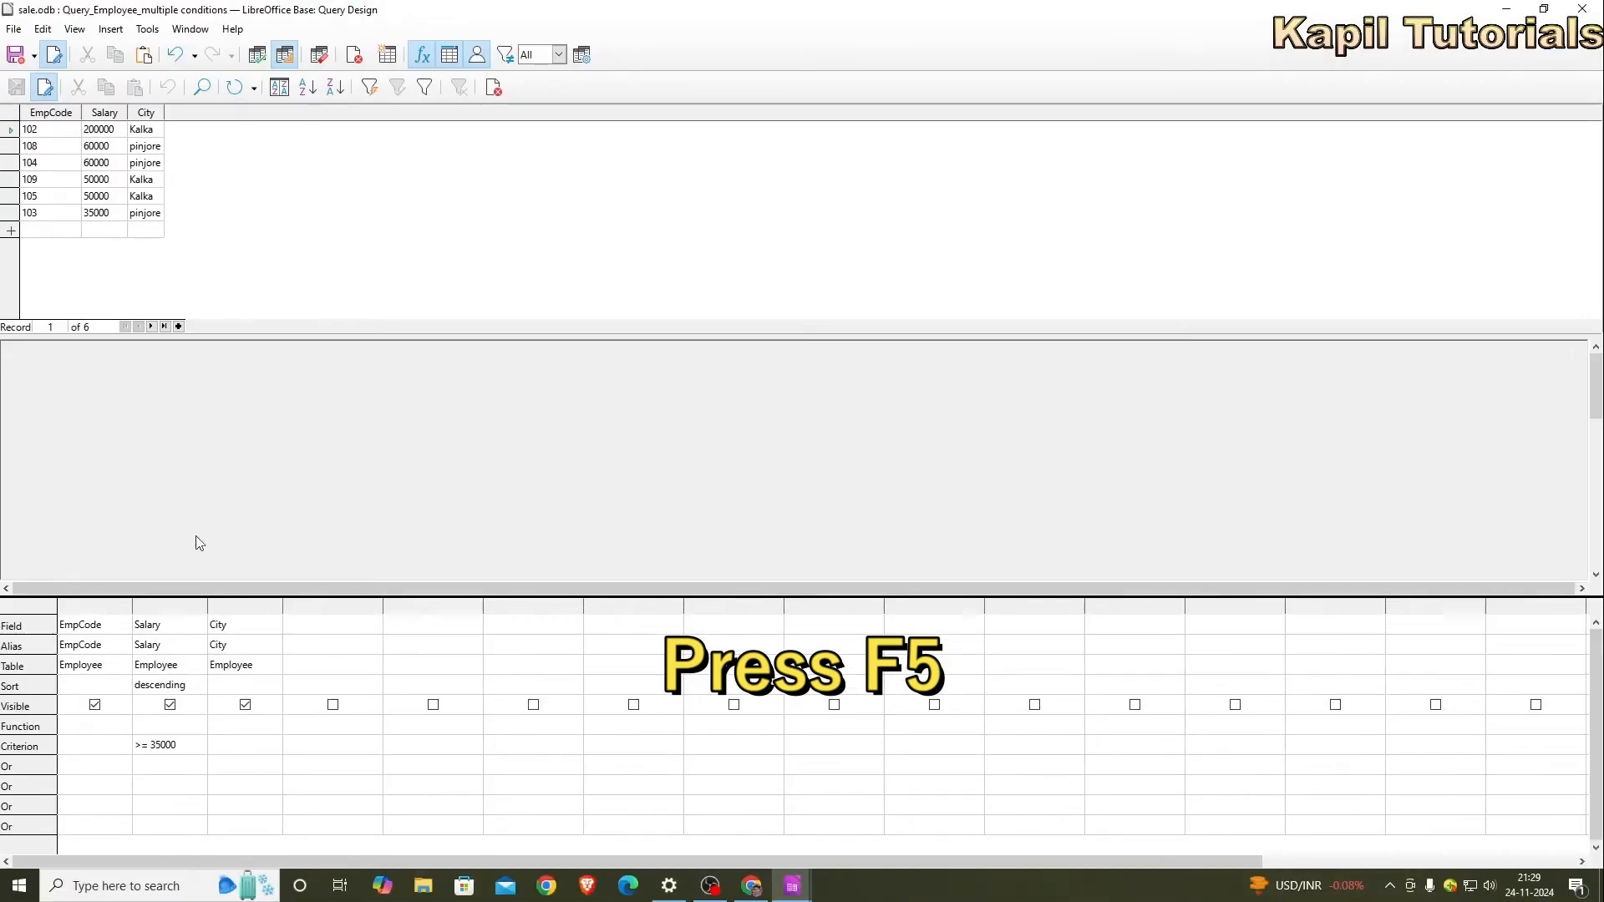
# Delete the criterion of the Salary column and run the query without any conditions.
pyautogui.click(188, 745)
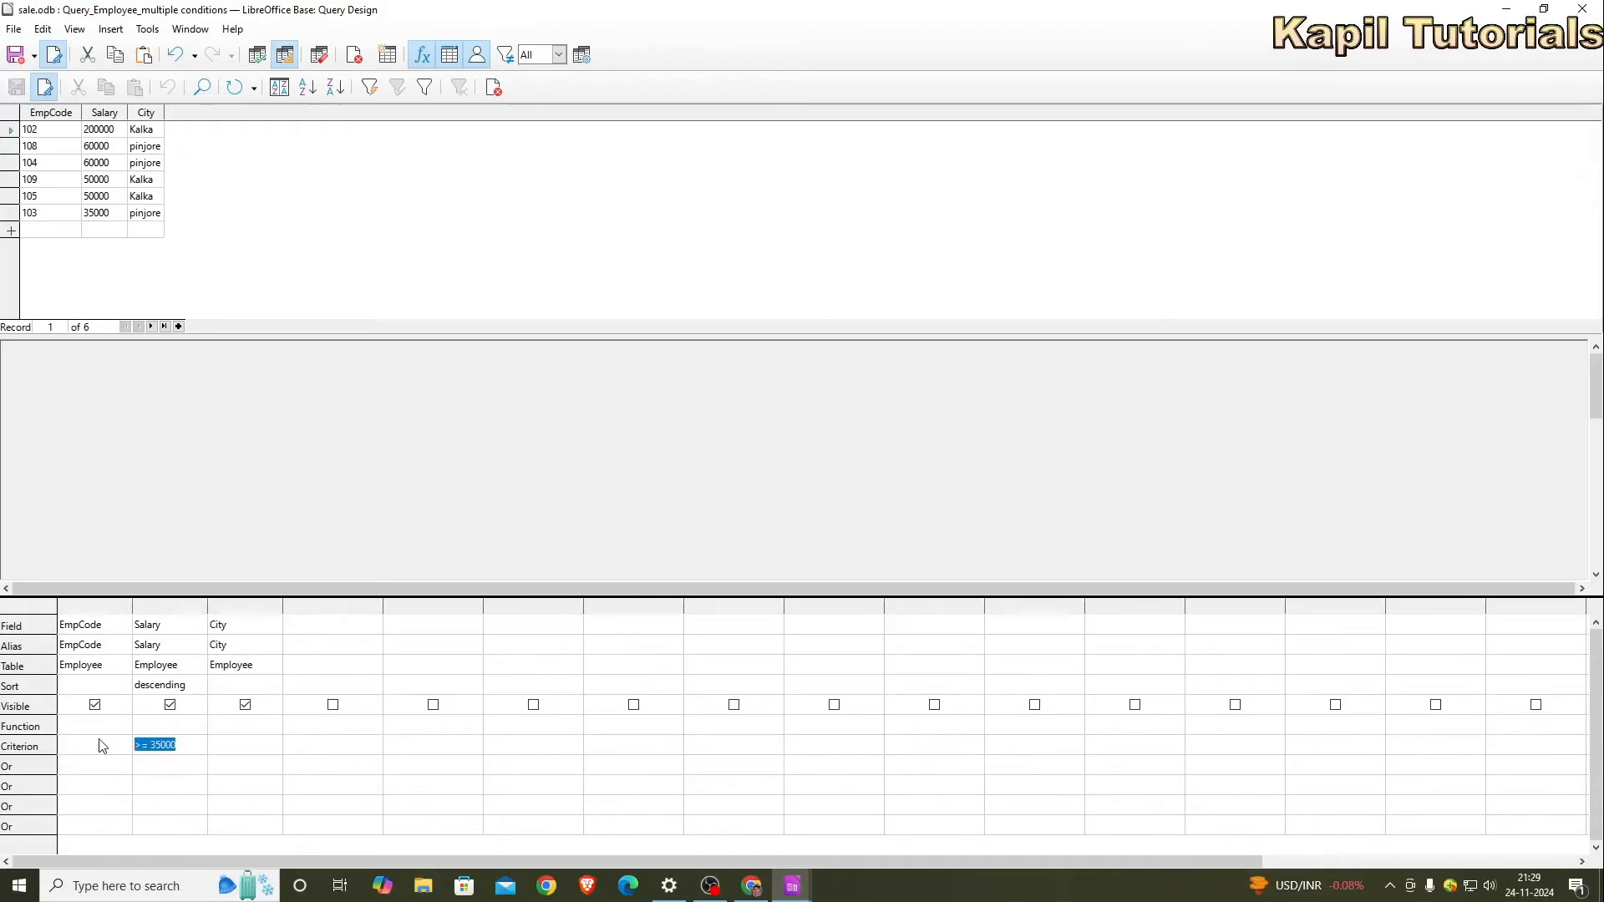
pyautogui.press('Delete')
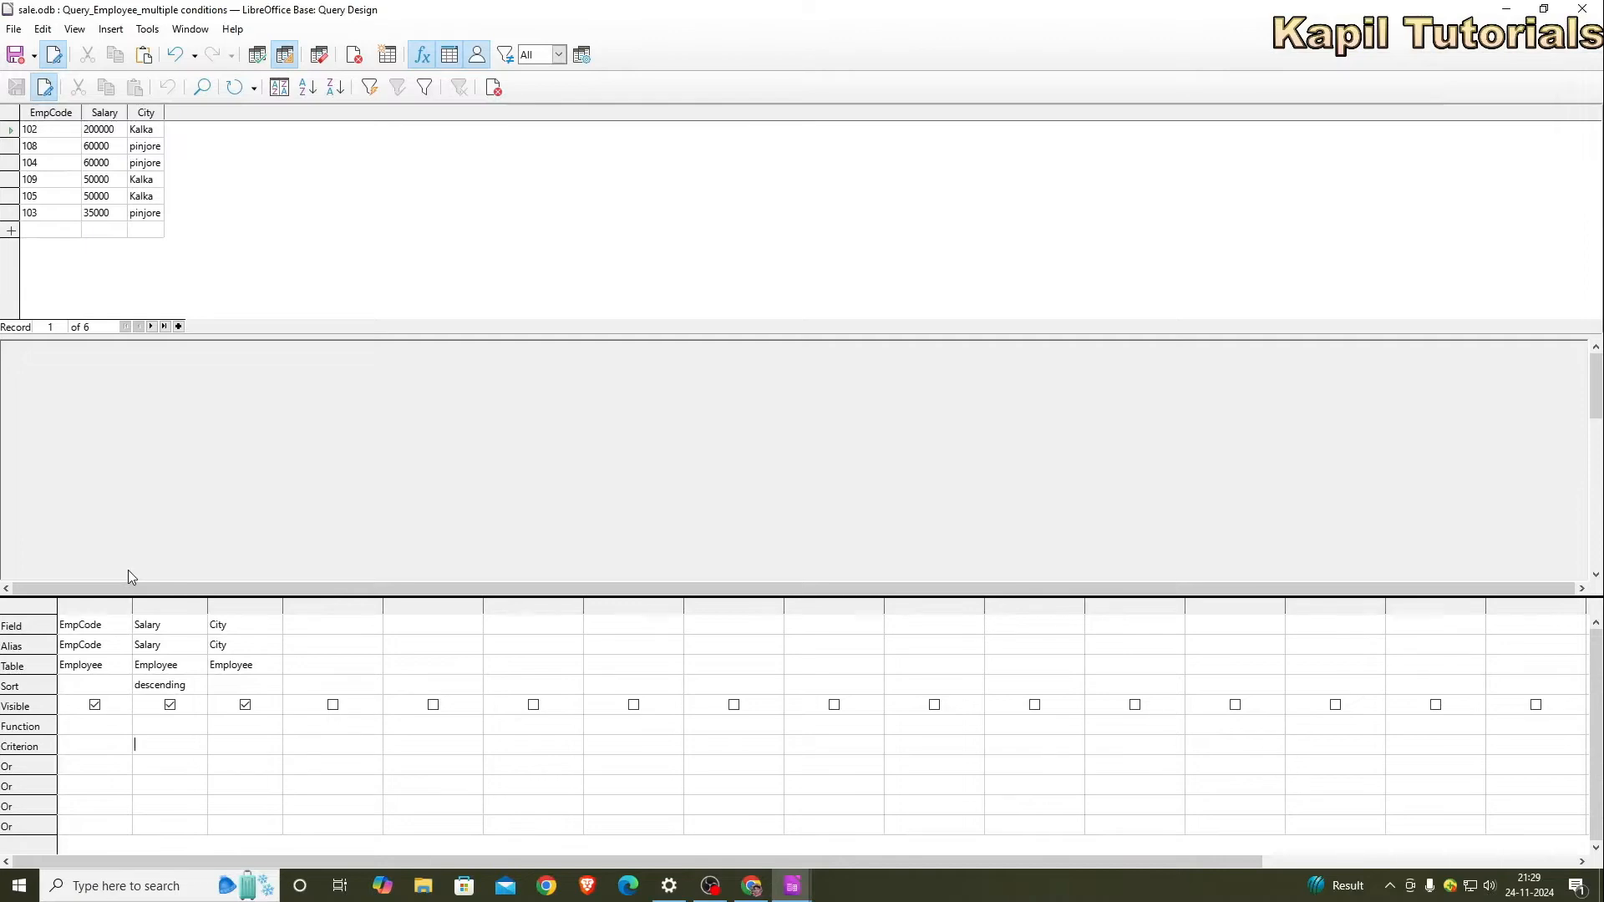
pyautogui.press('F5')
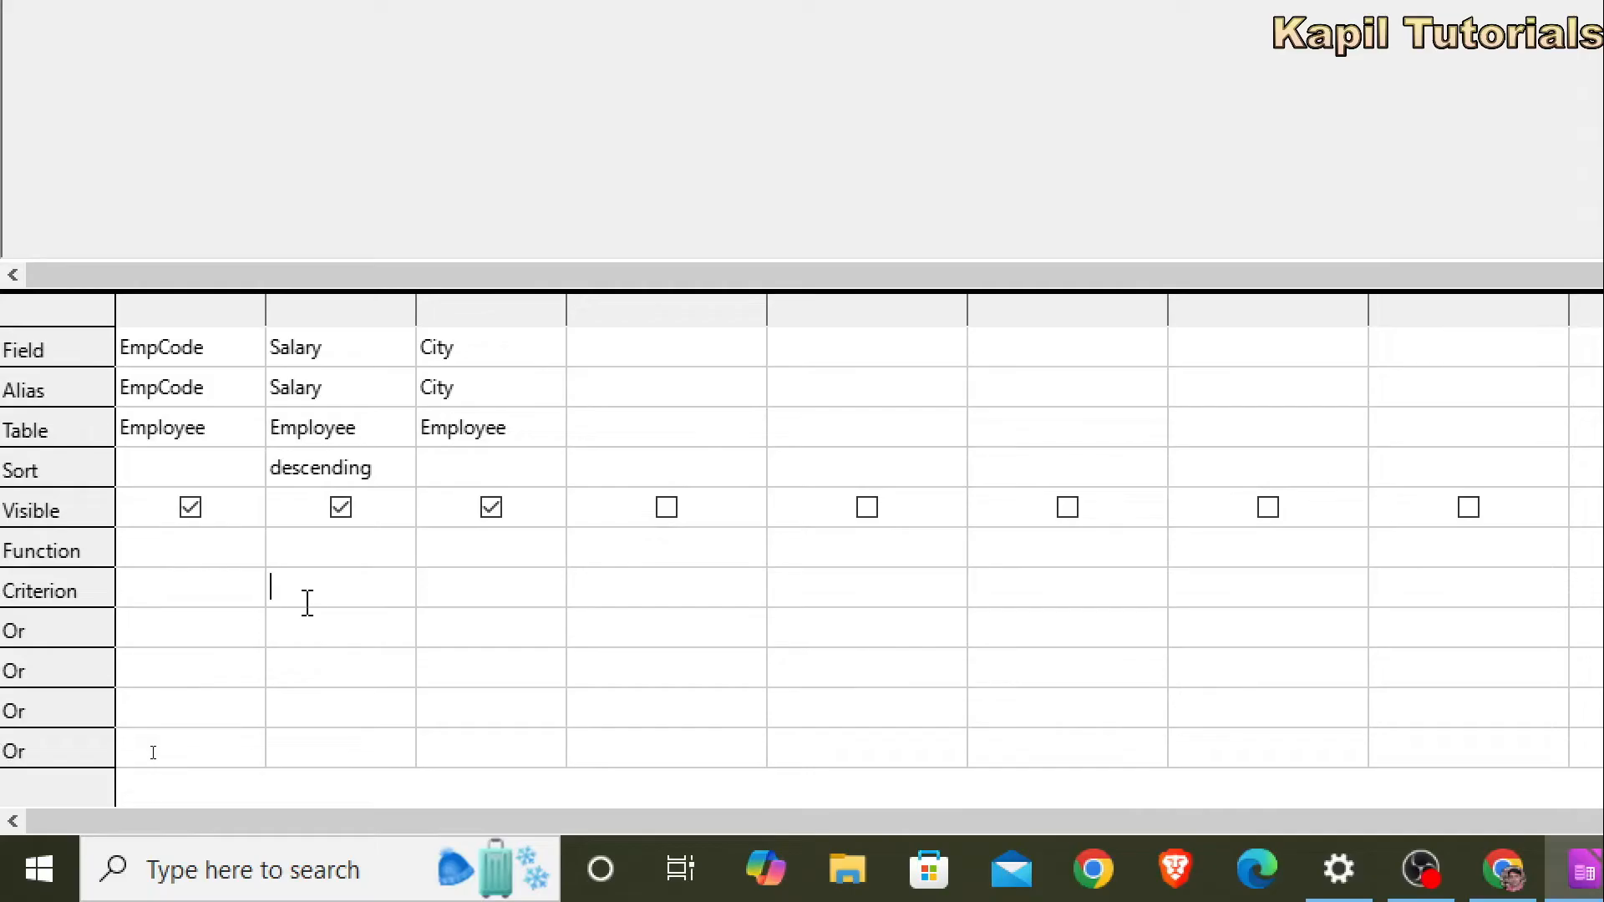
# Enter the criterion >40000 for the Salary column and run the query.
pyautogui.write('>40000')
pyautogui.press('Return')
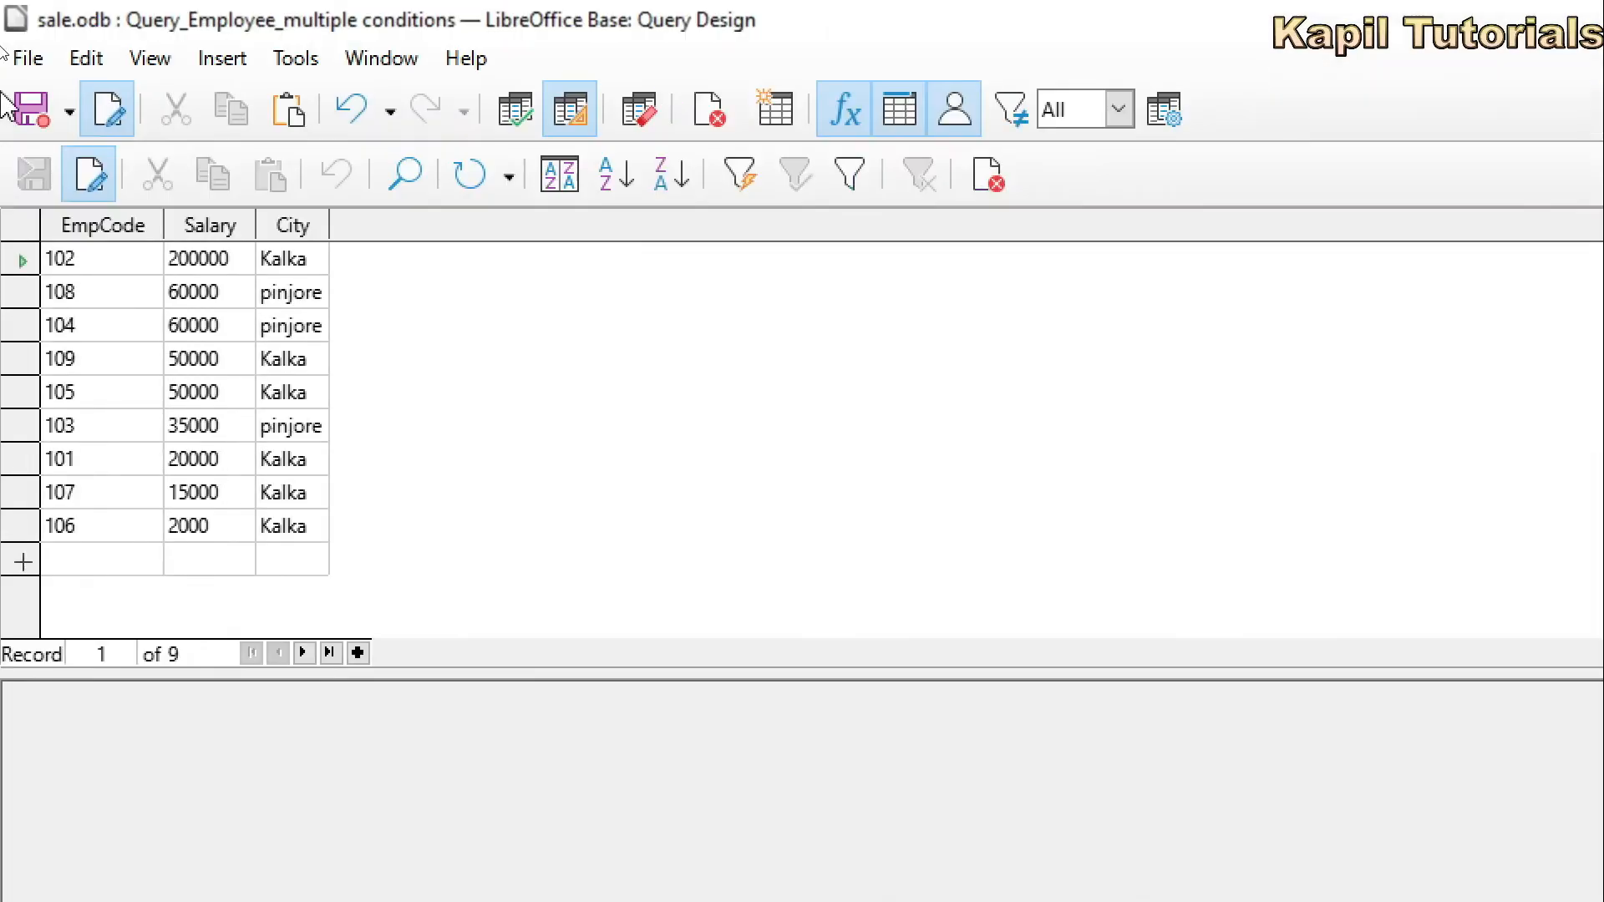
pyautogui.press('F5')
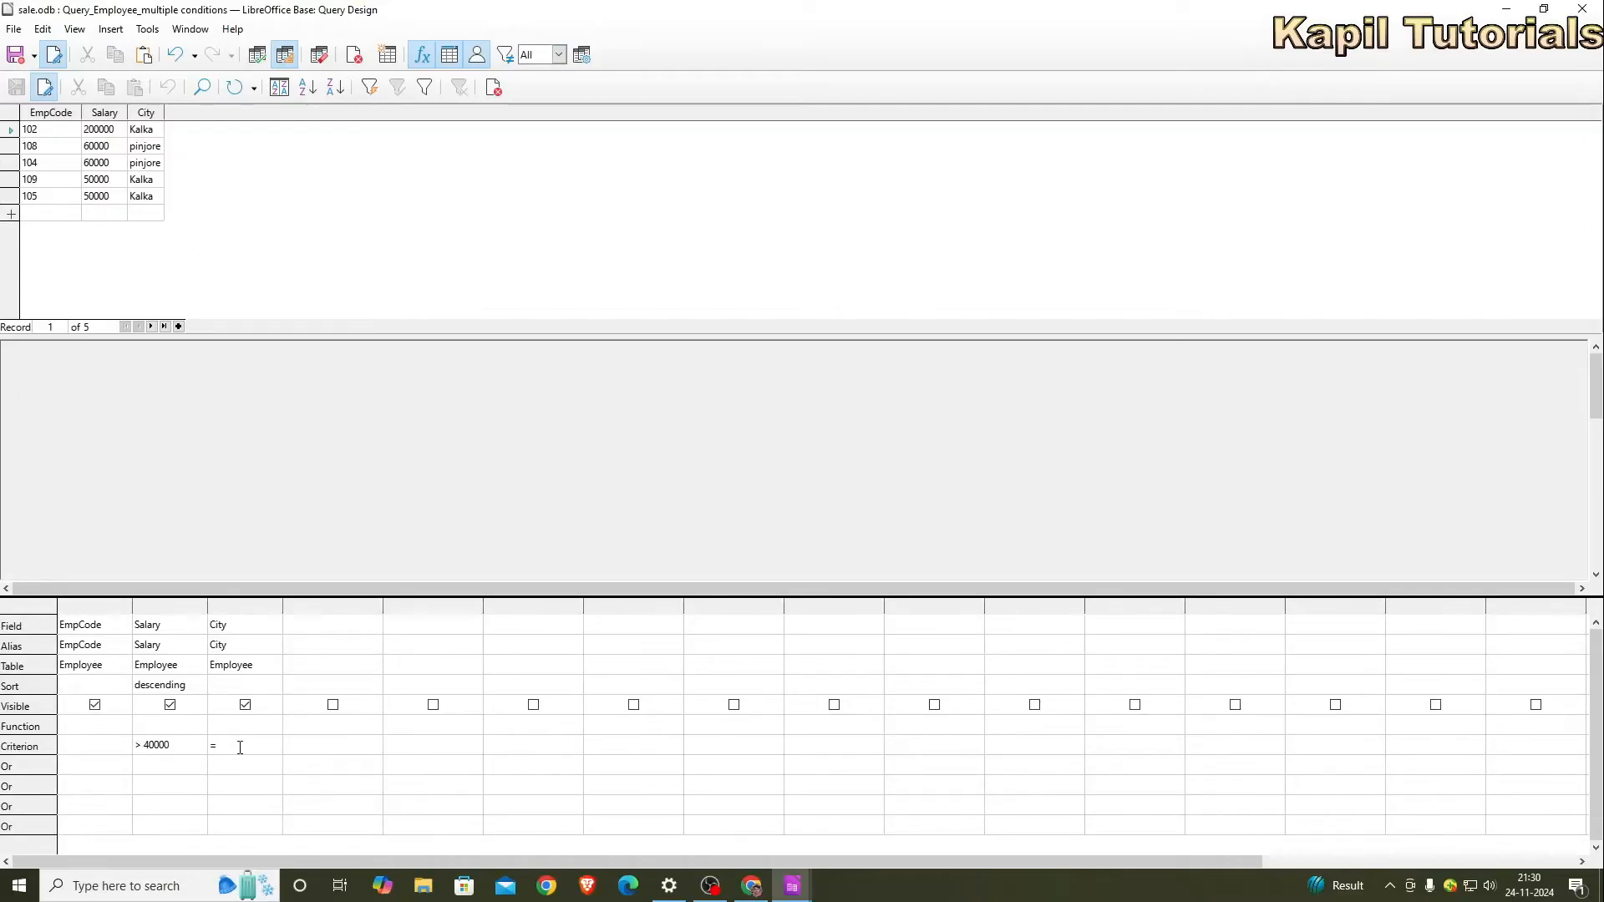
# Add the criterion kalka for City in the same row as the salary criterion, correct it to Kalka and rerun the query.
pyautogui.write('kalka')
pyautogui.press('Tab')
pyautogui.press('F5')
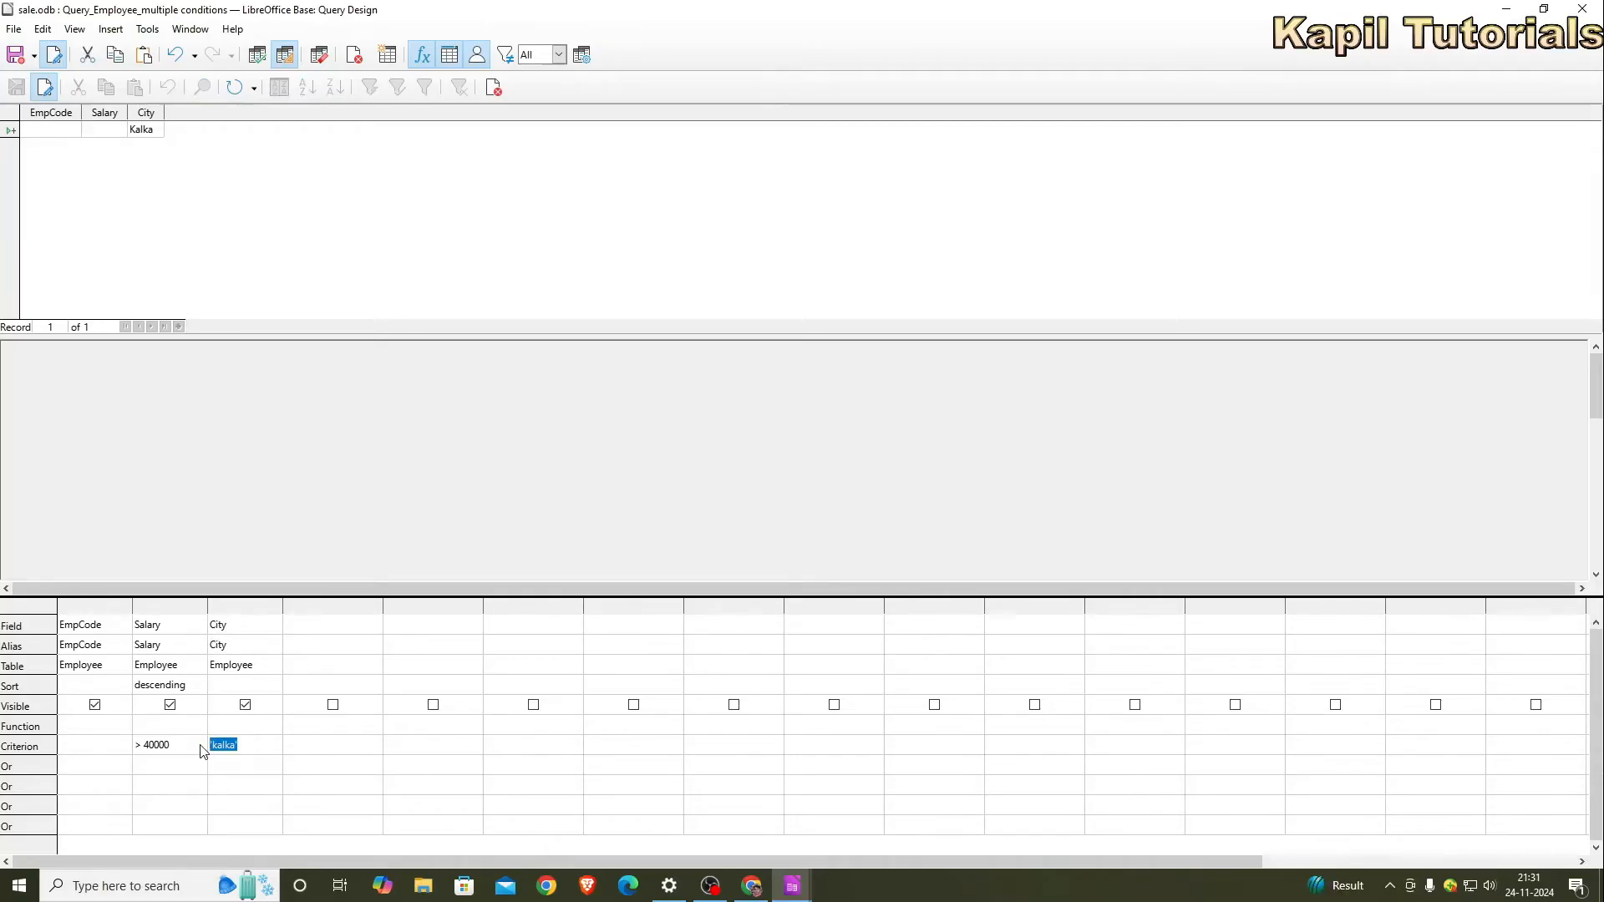
pyautogui.click(184, 747)
pyautogui.press('F5')
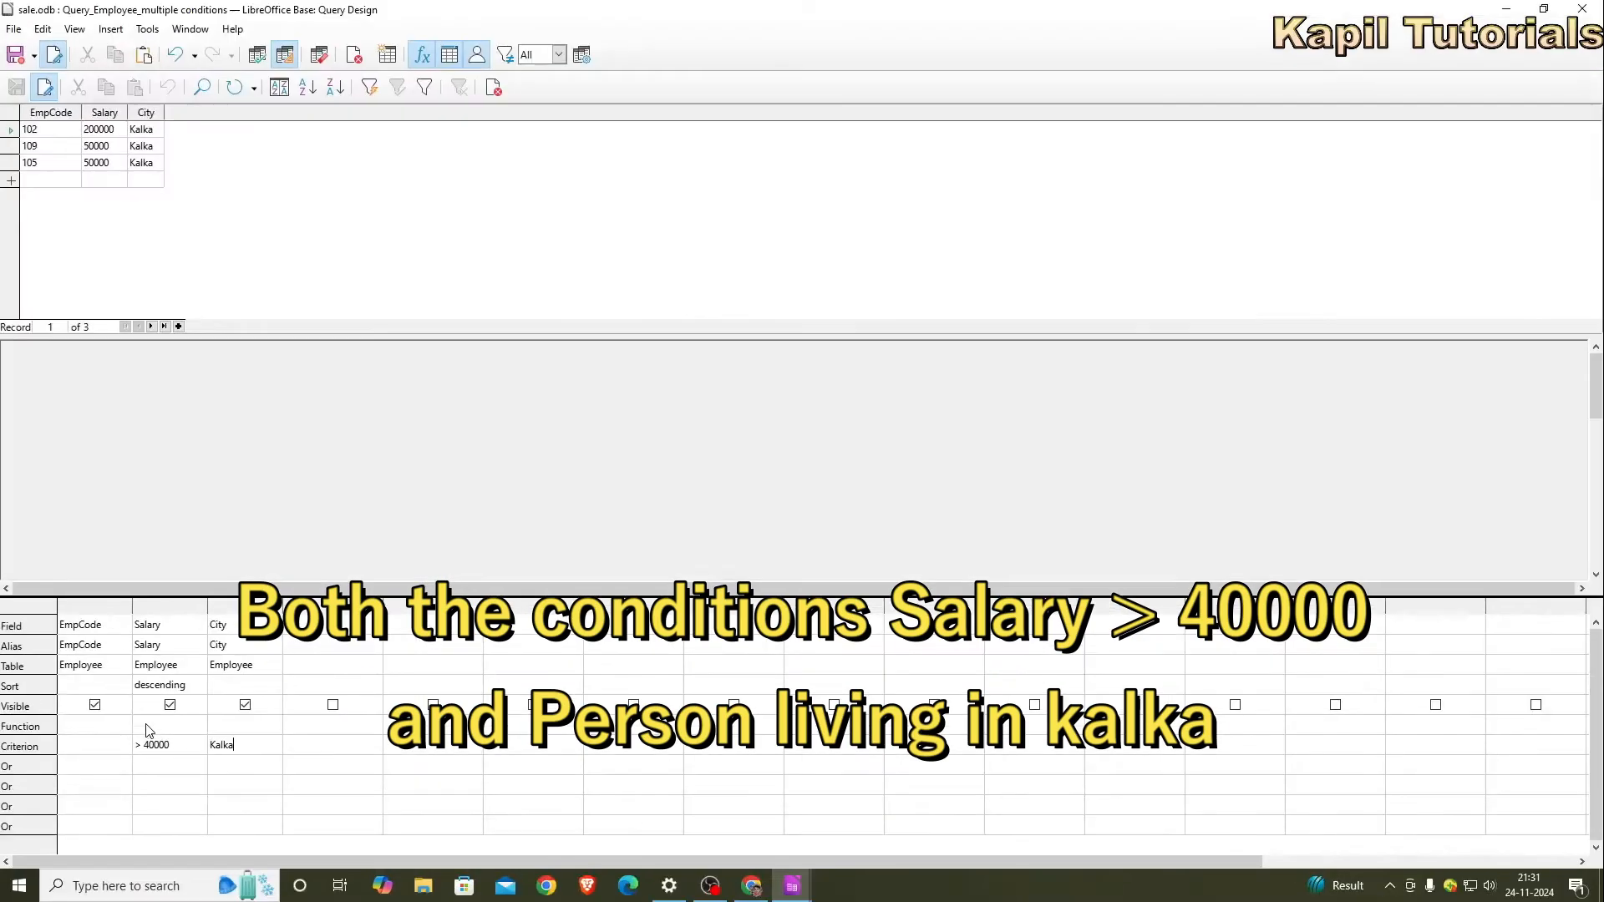
# Save the edited query and close its design window.
pyautogui.click(15, 56)
pyautogui.click(1583, 10)
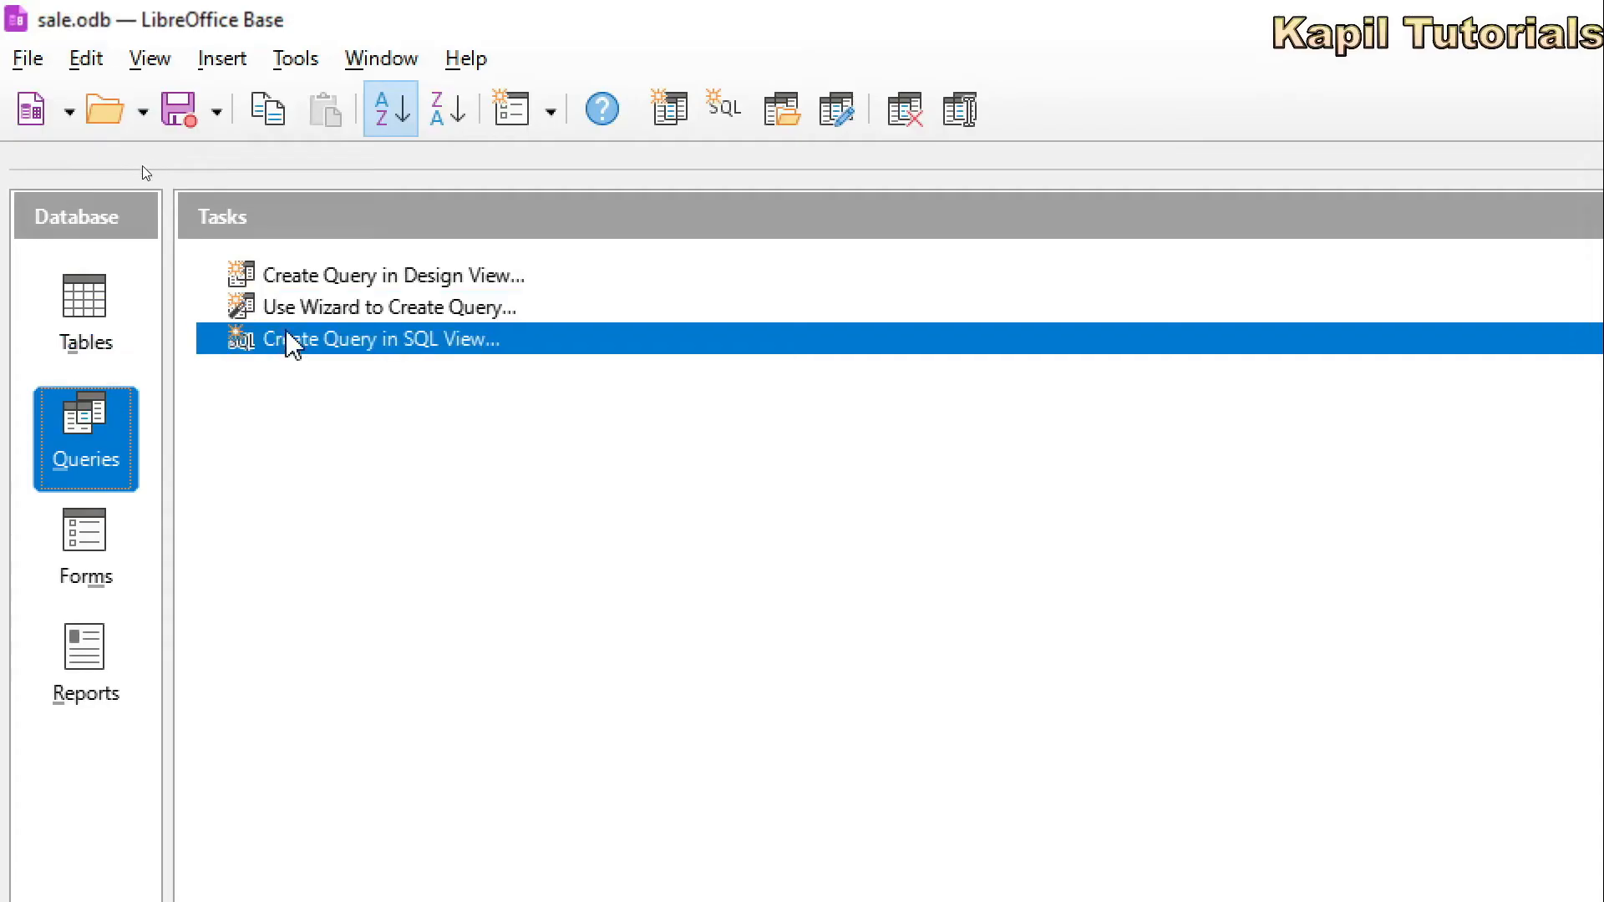
# Create a new query in design view, add the Employee table, and move and enlarge its field list.
pyautogui.click(245, 284)
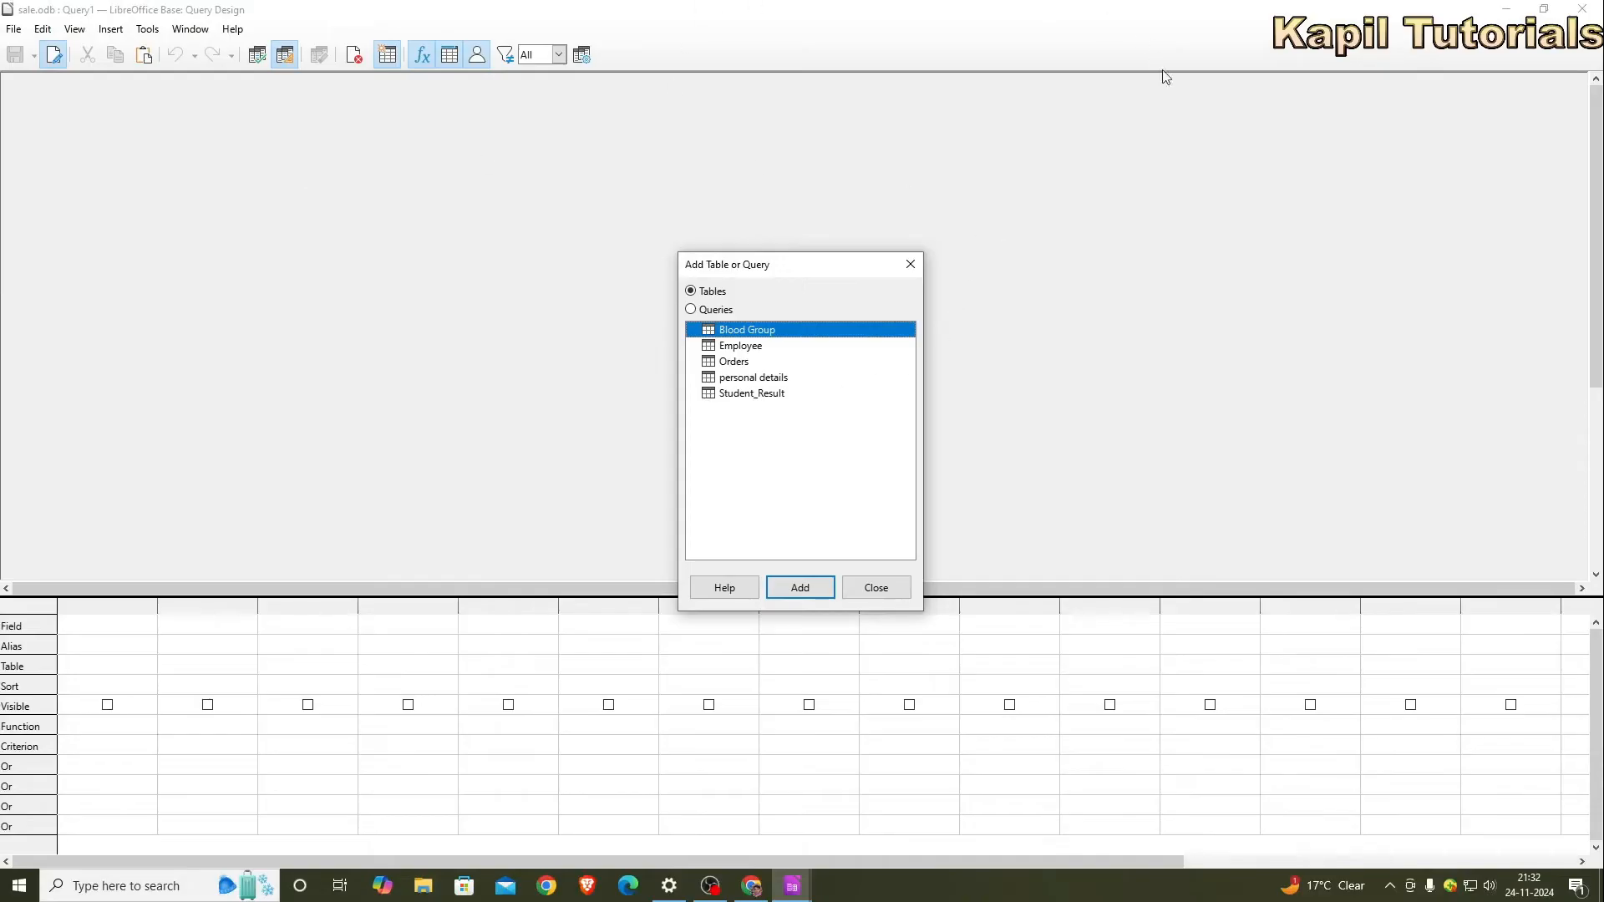
pyautogui.click(931, 11)
pyautogui.moveTo(758, 270); pyautogui.dragTo(627, 184)
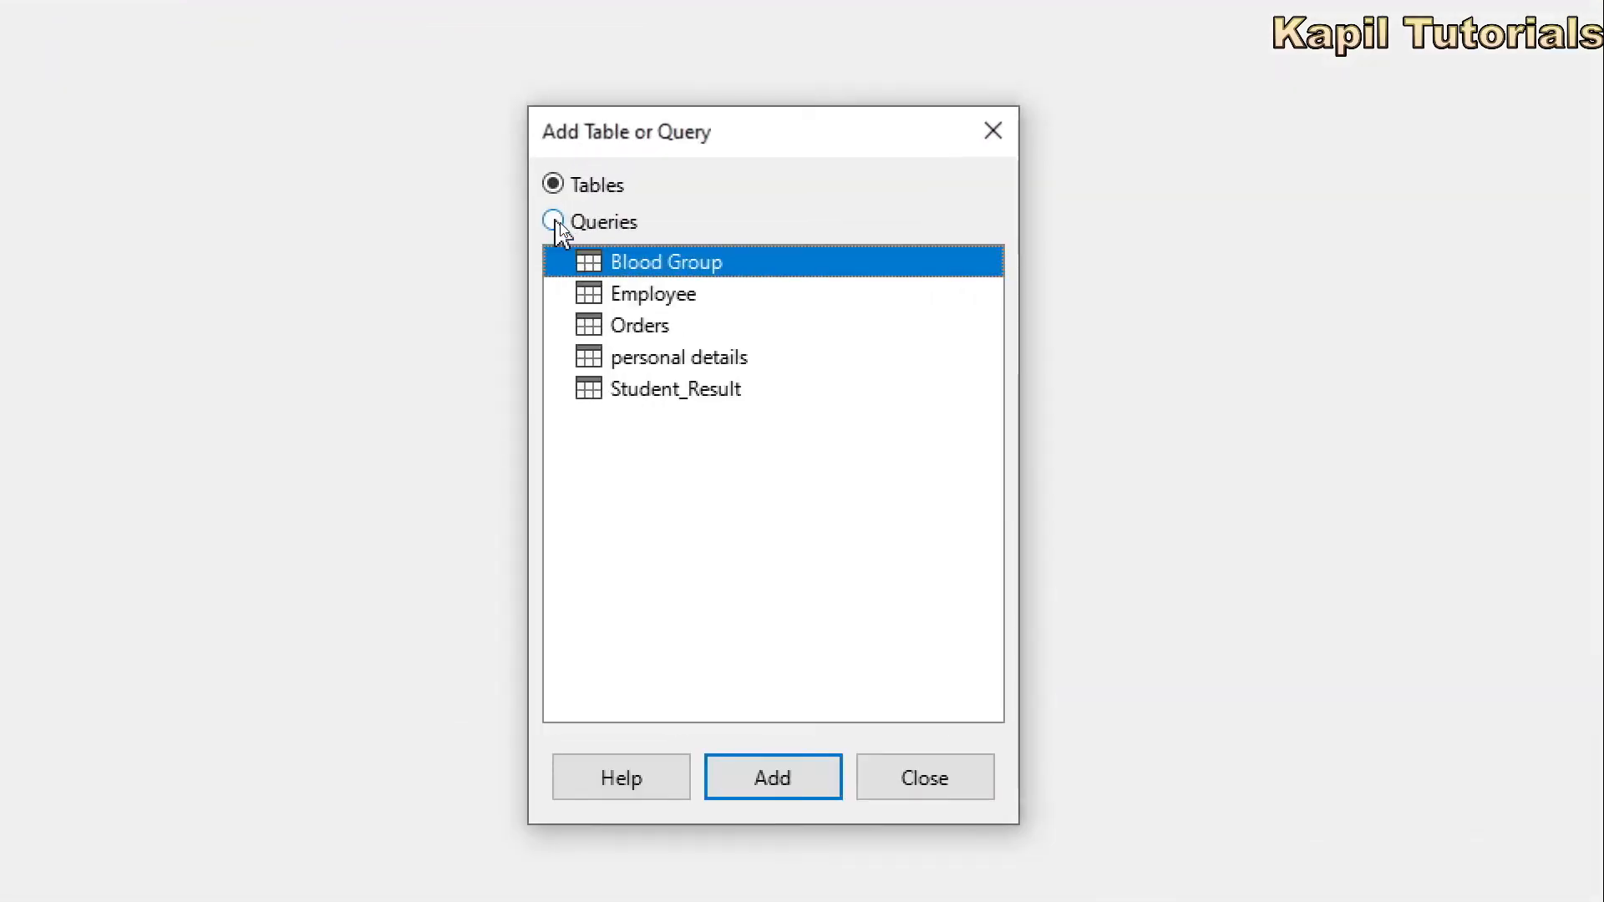
pyautogui.click(565, 226)
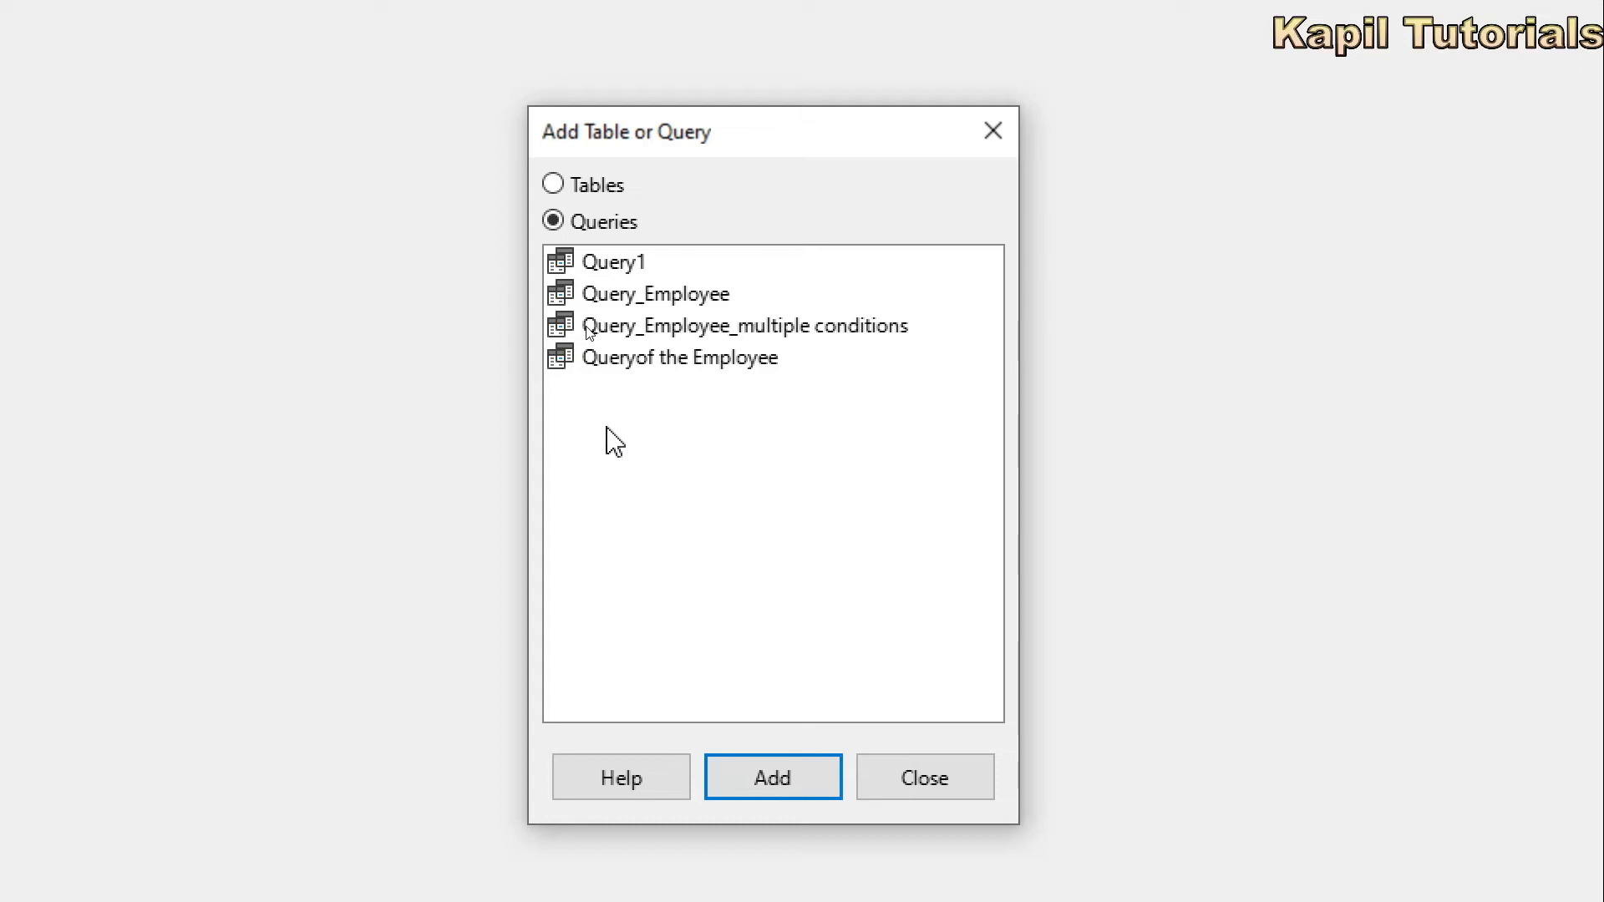
pyautogui.click(553, 185)
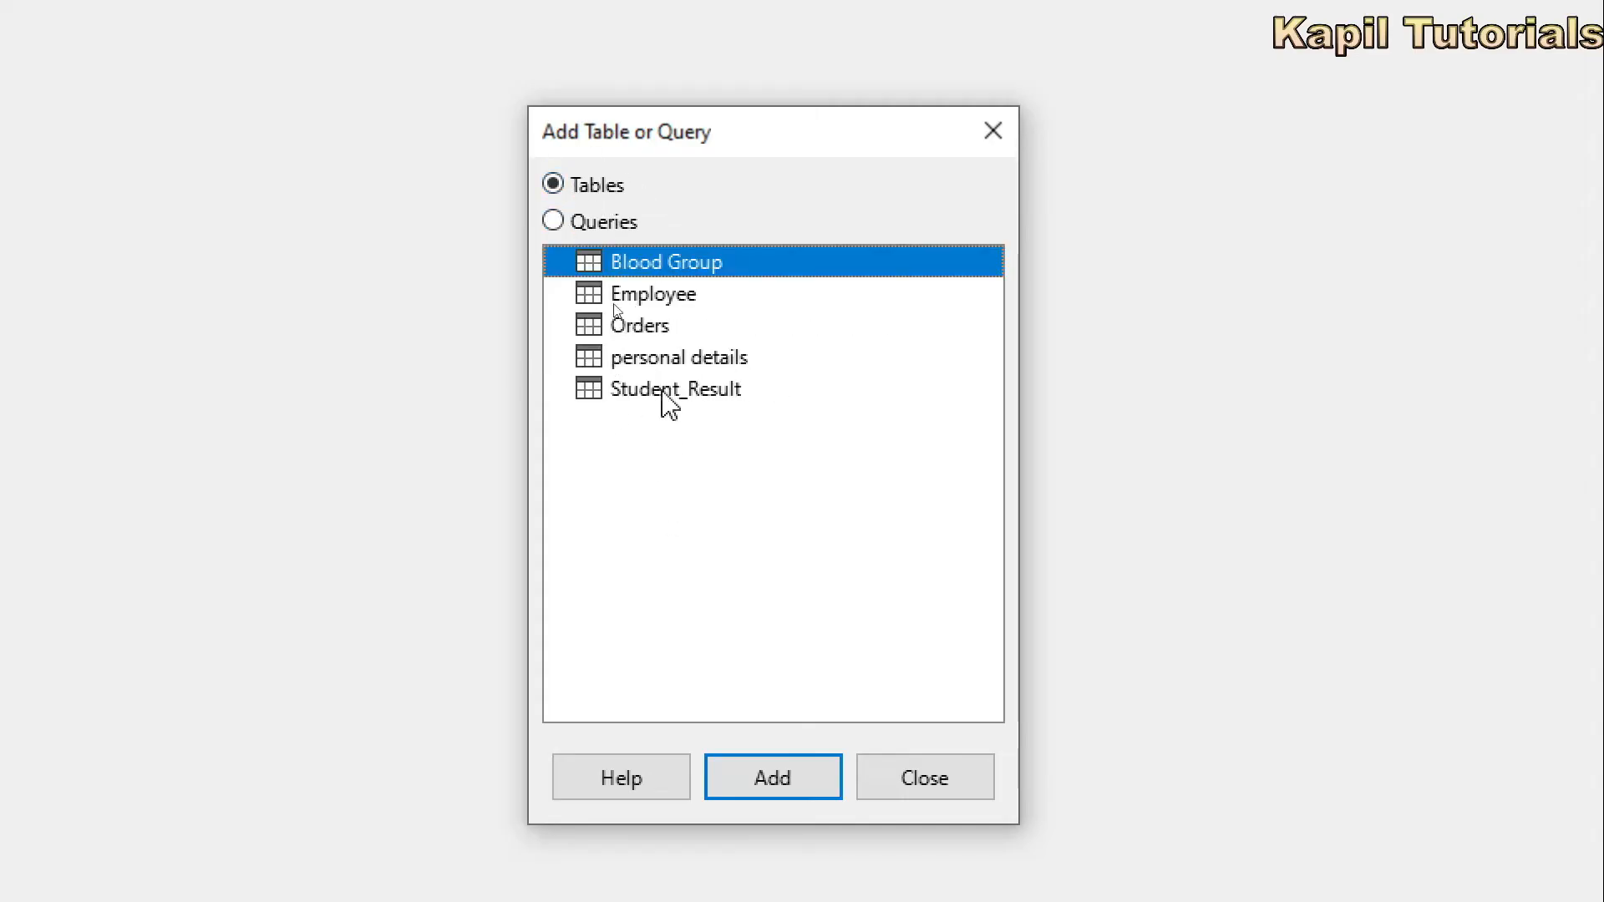
pyautogui.click(618, 301)
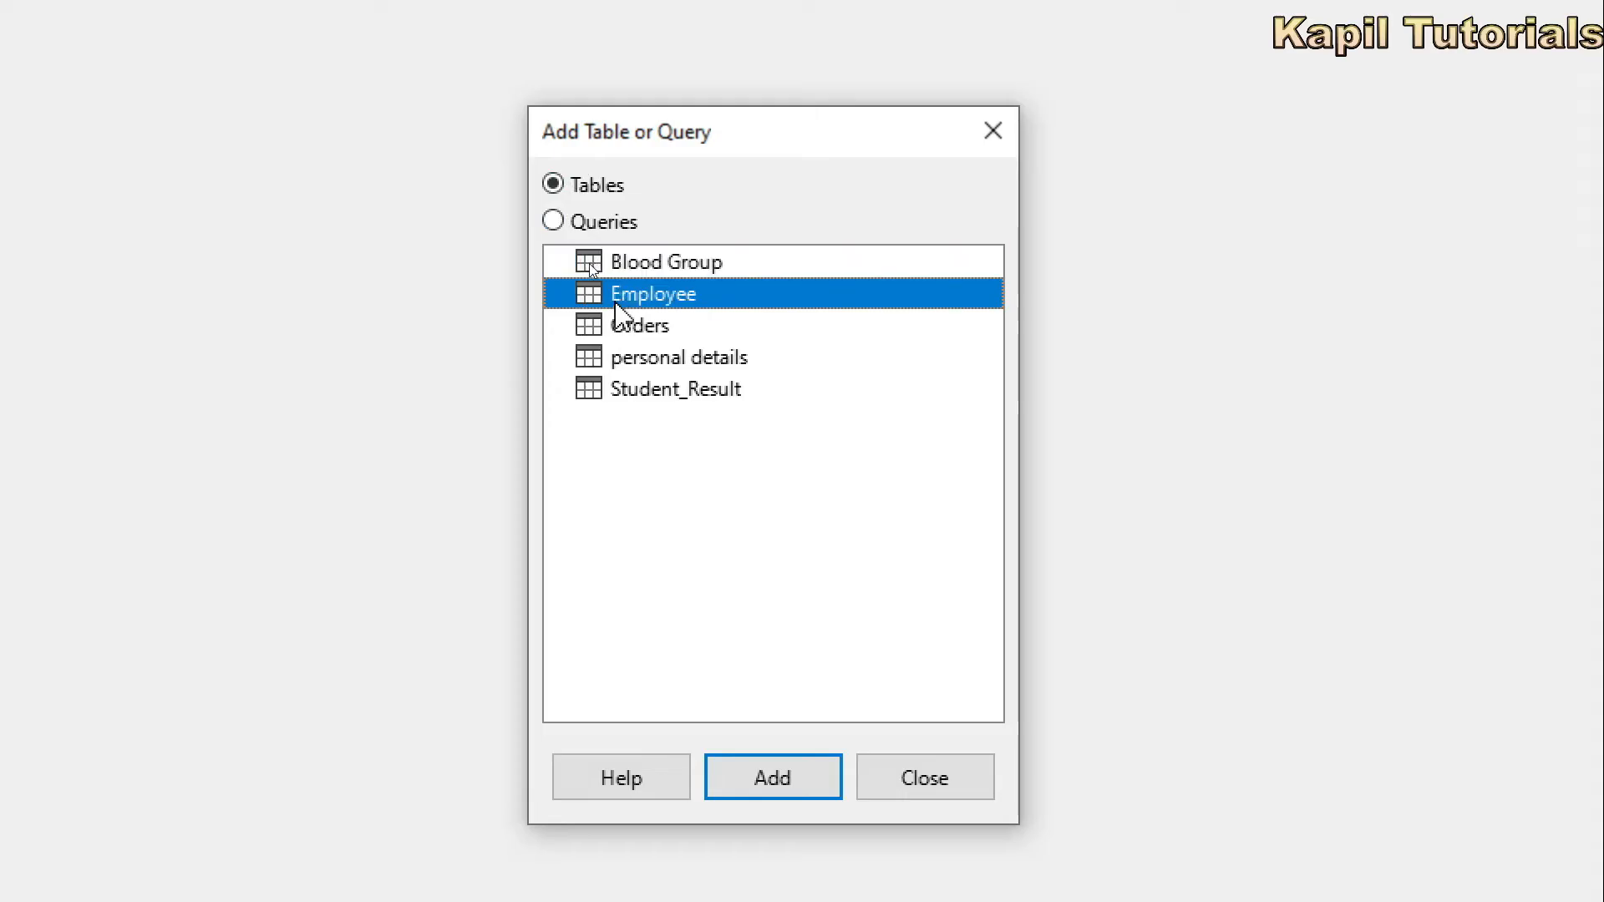
pyautogui.click(784, 782)
pyautogui.click(924, 780)
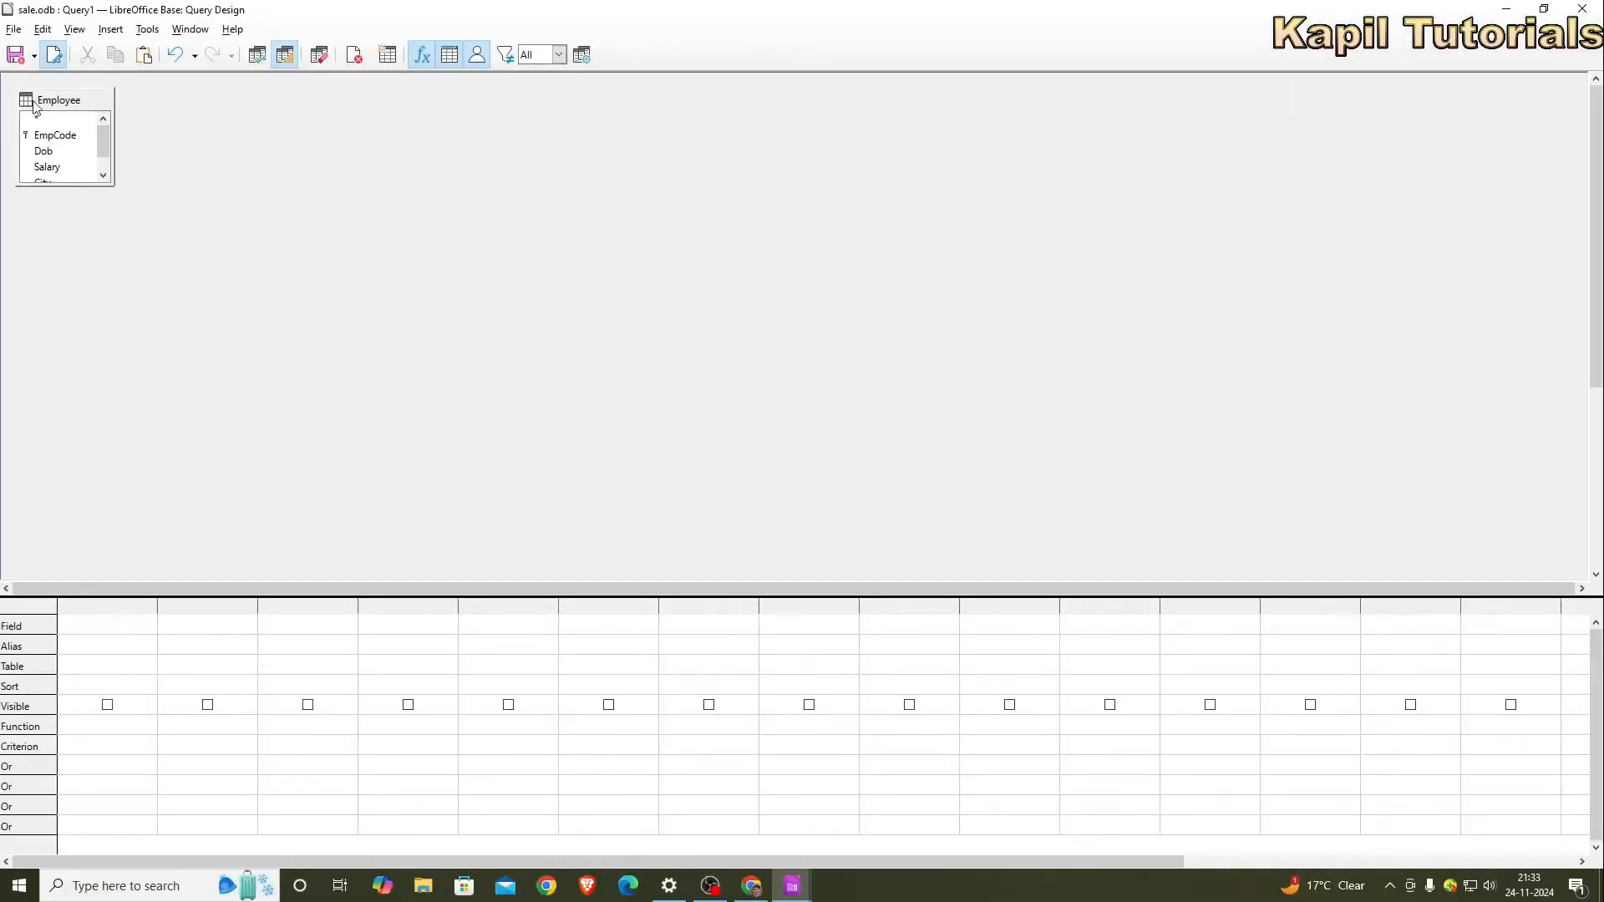
pyautogui.moveTo(61, 99); pyautogui.dragTo(109, 373)
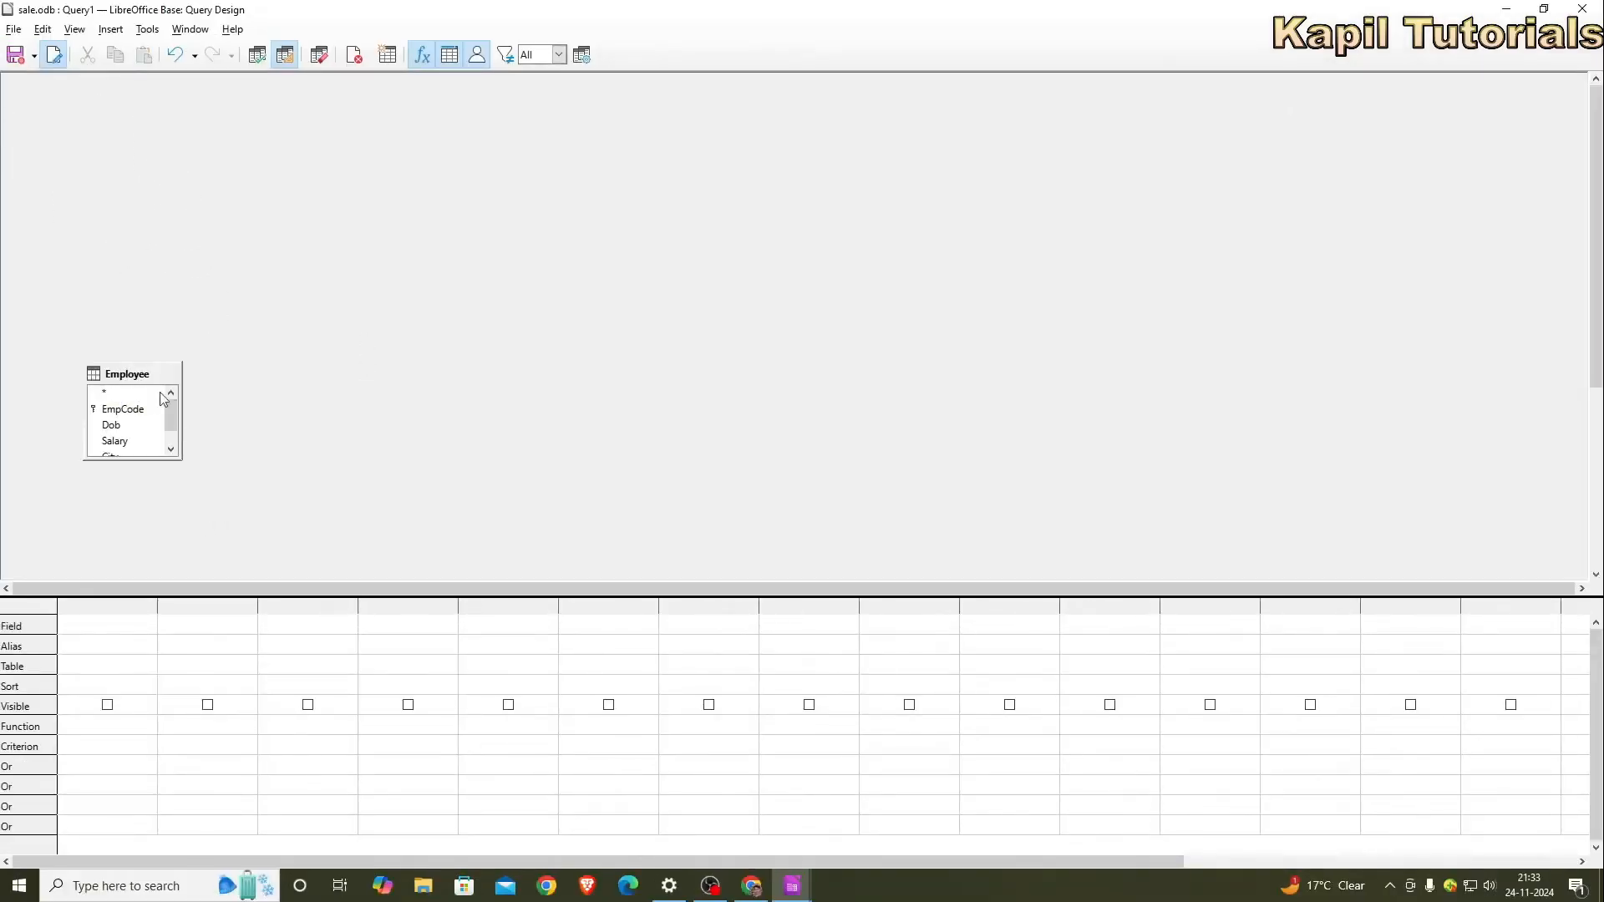
pyautogui.moveTo(180, 460); pyautogui.dragTo(196, 476)
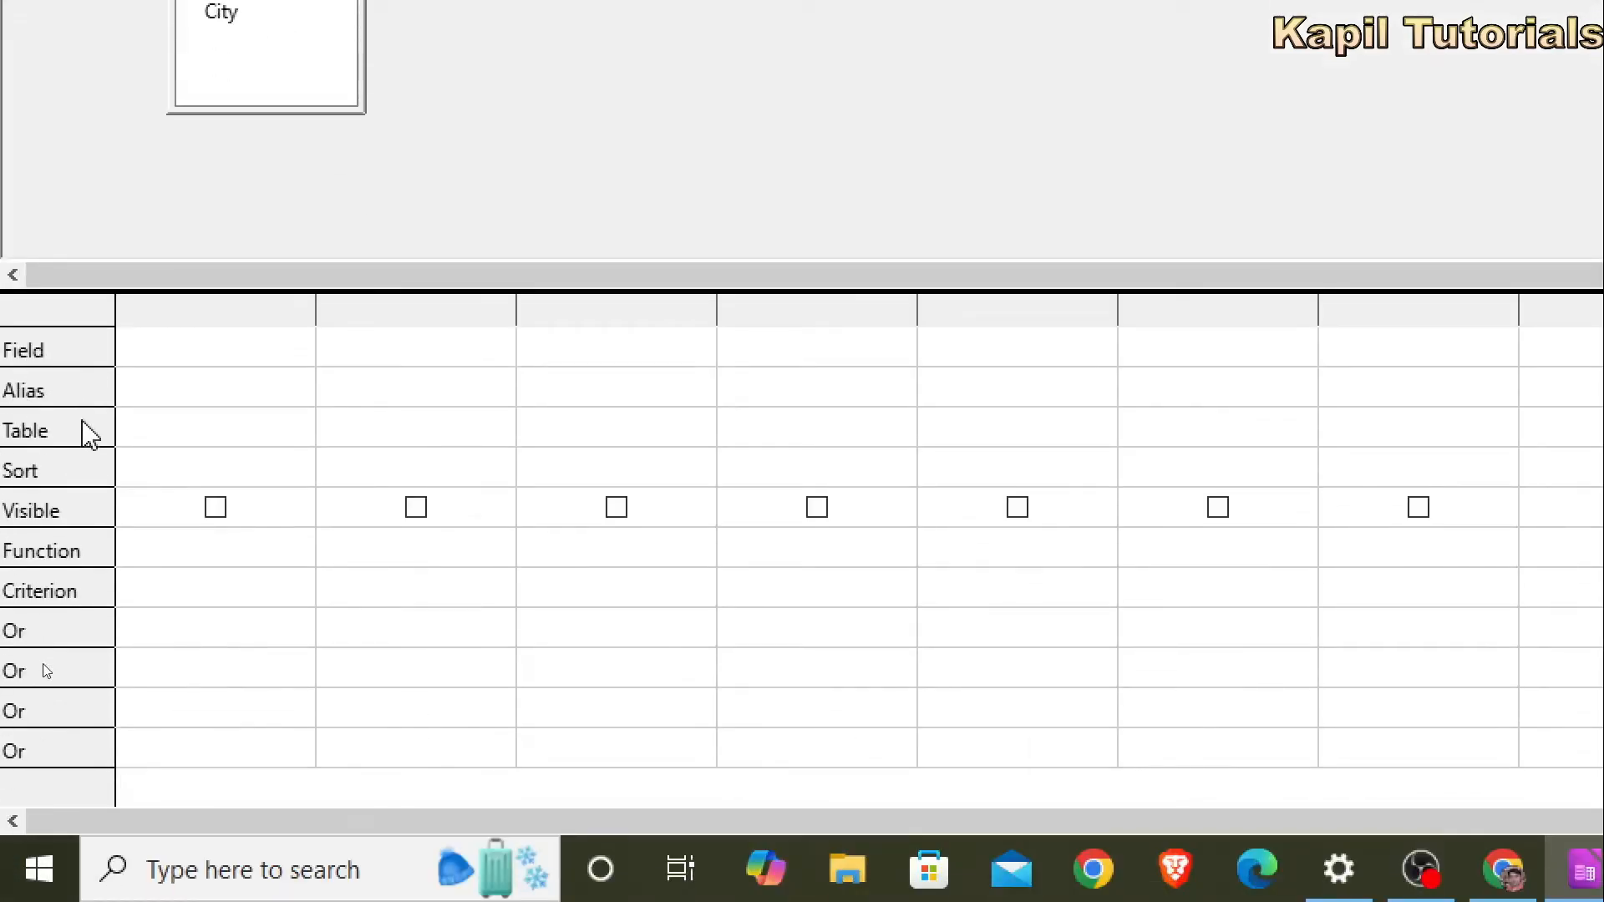
# Set the first query column to the EmpCode field of the Employee table.
pyautogui.click(181, 430)
pyautogui.click(300, 428)
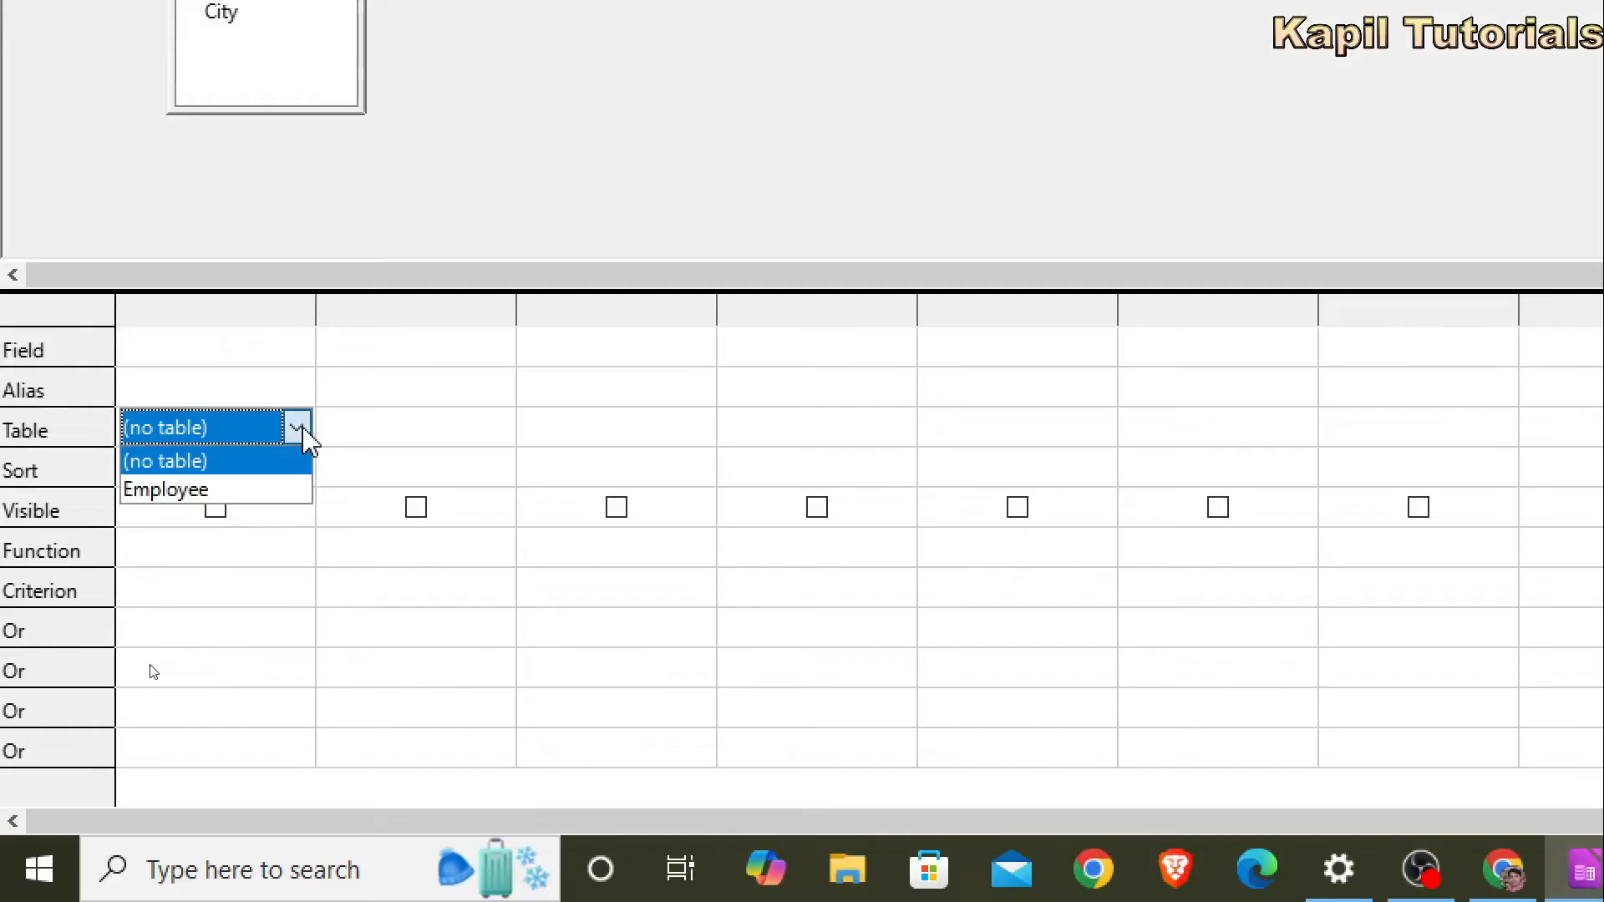
pyautogui.click(200, 493)
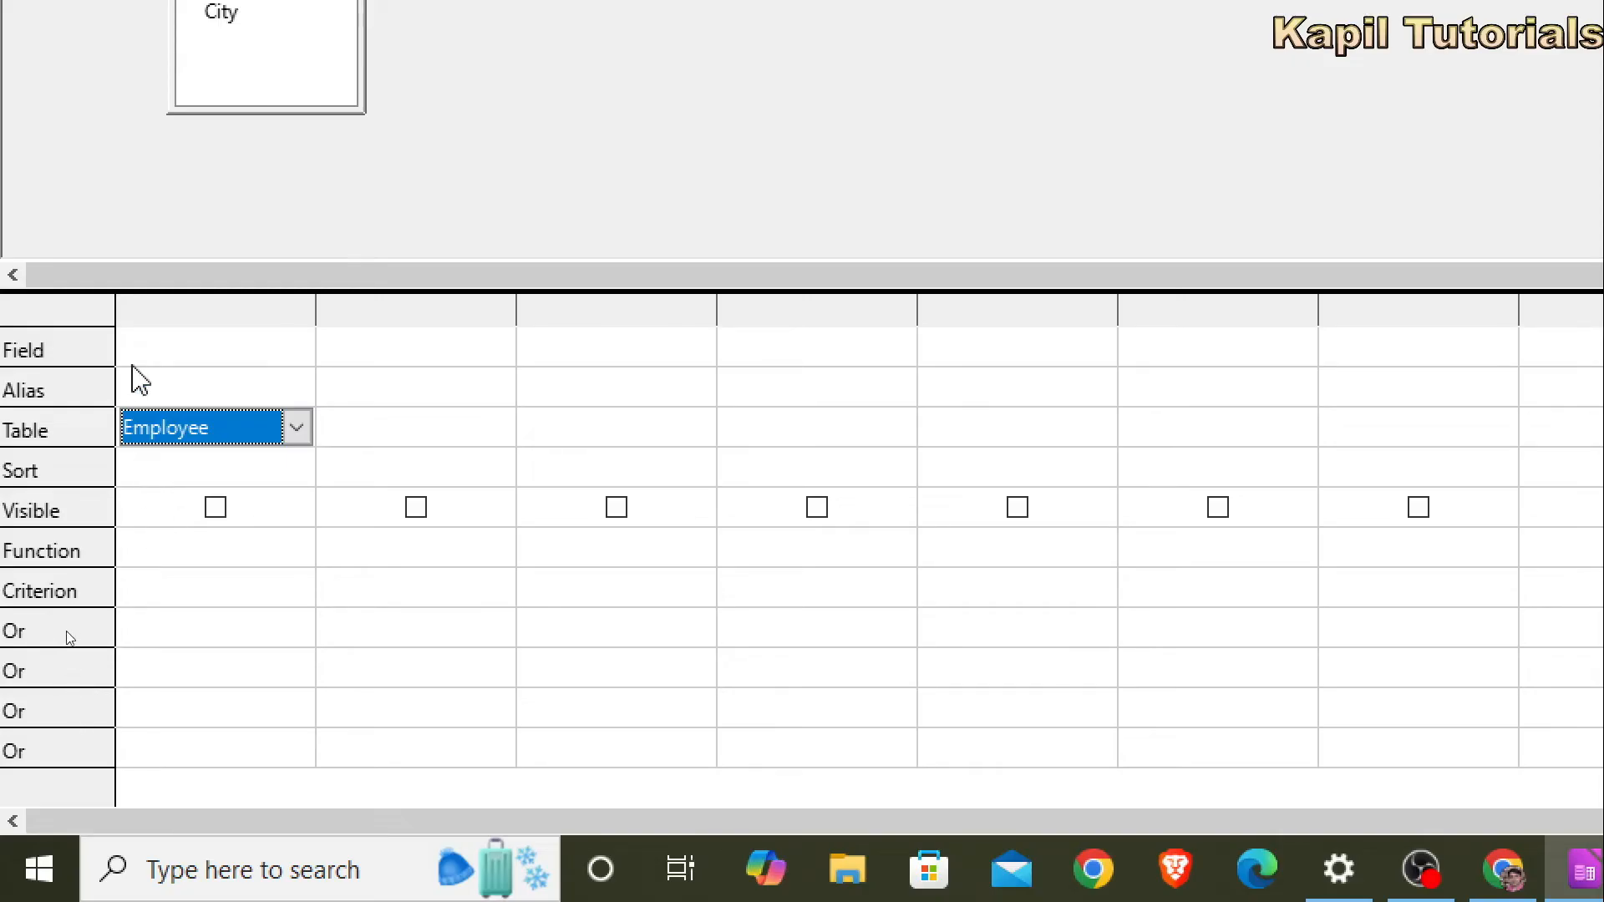
pyautogui.click(211, 350)
pyautogui.click(298, 349)
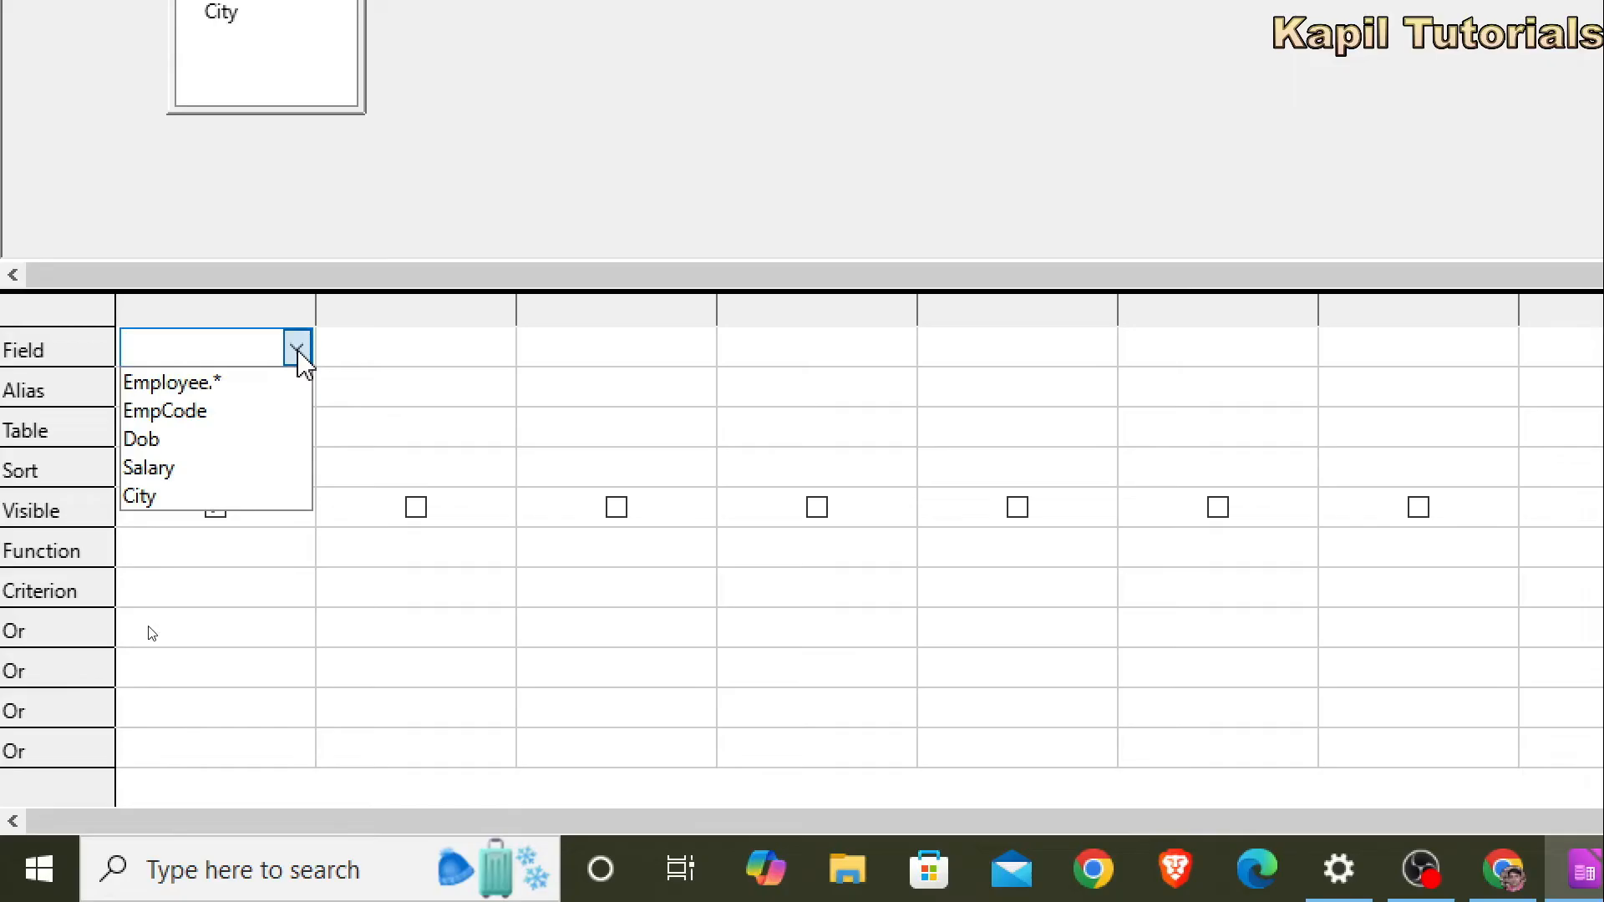
pyautogui.click(206, 413)
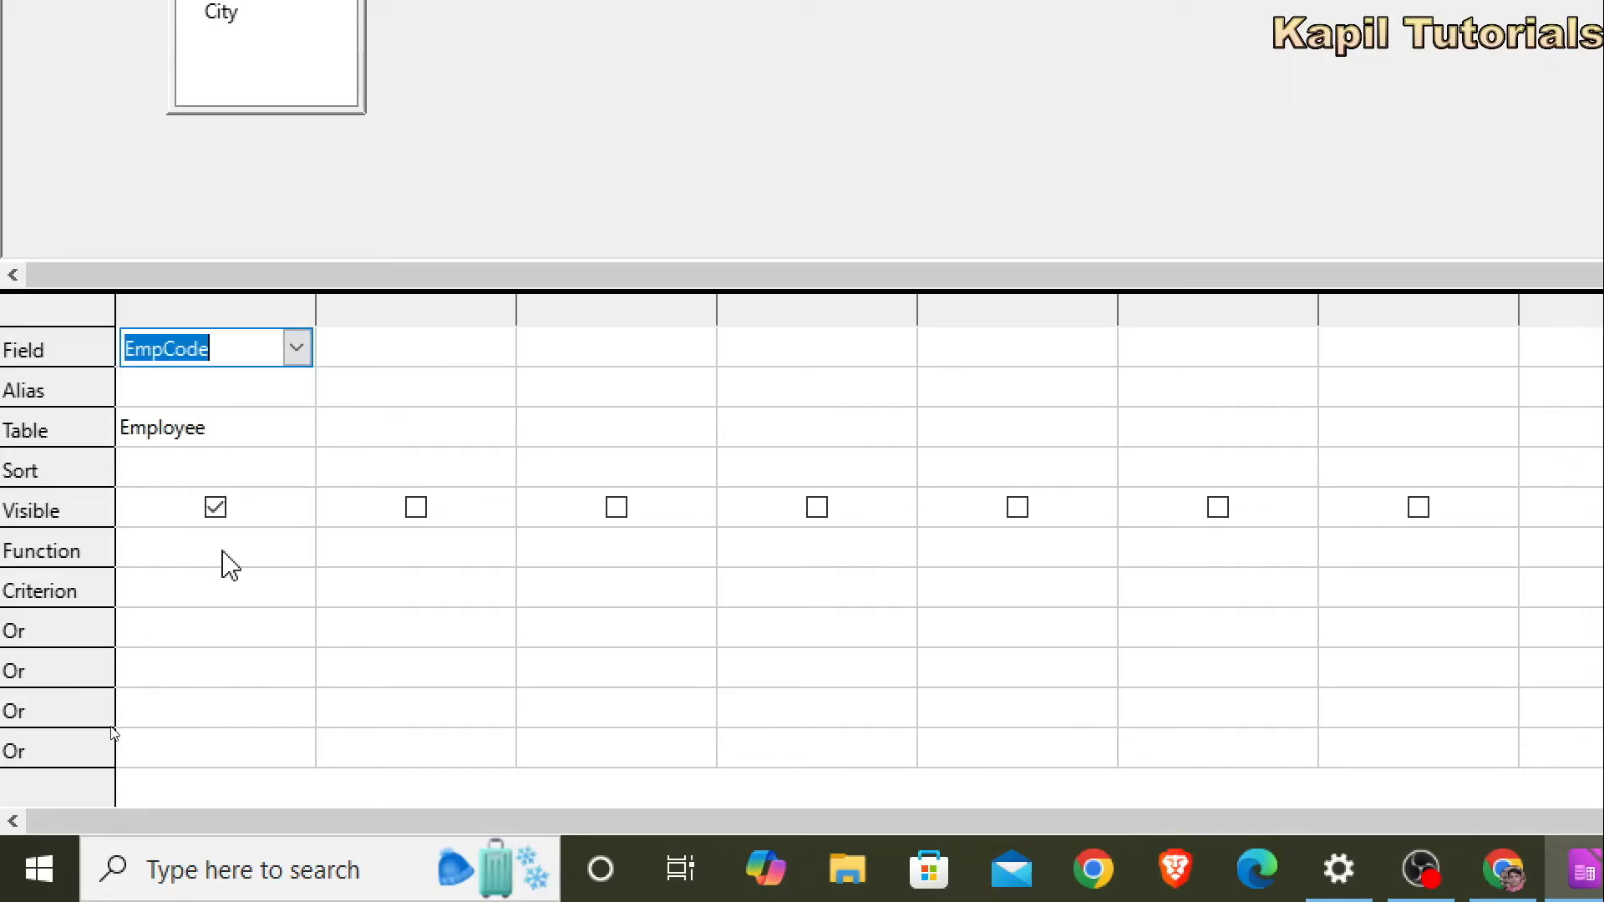
# Set the second query column to the Dob field of the Employee table.
pyautogui.click(409, 434)
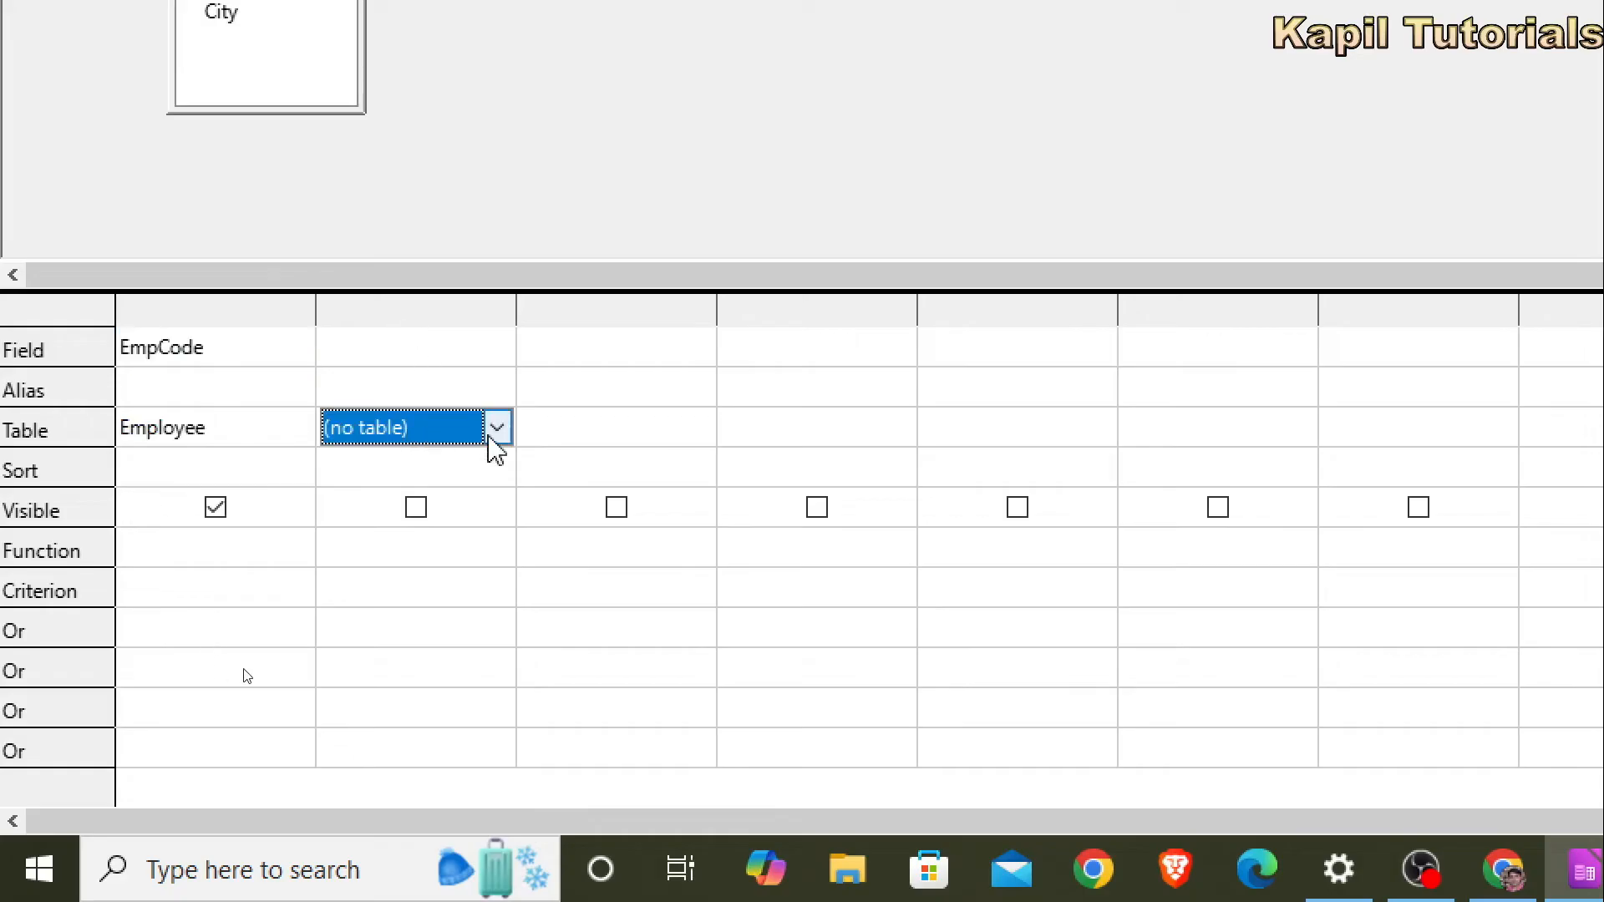
pyautogui.click(496, 428)
pyautogui.click(430, 486)
pyautogui.click(348, 351)
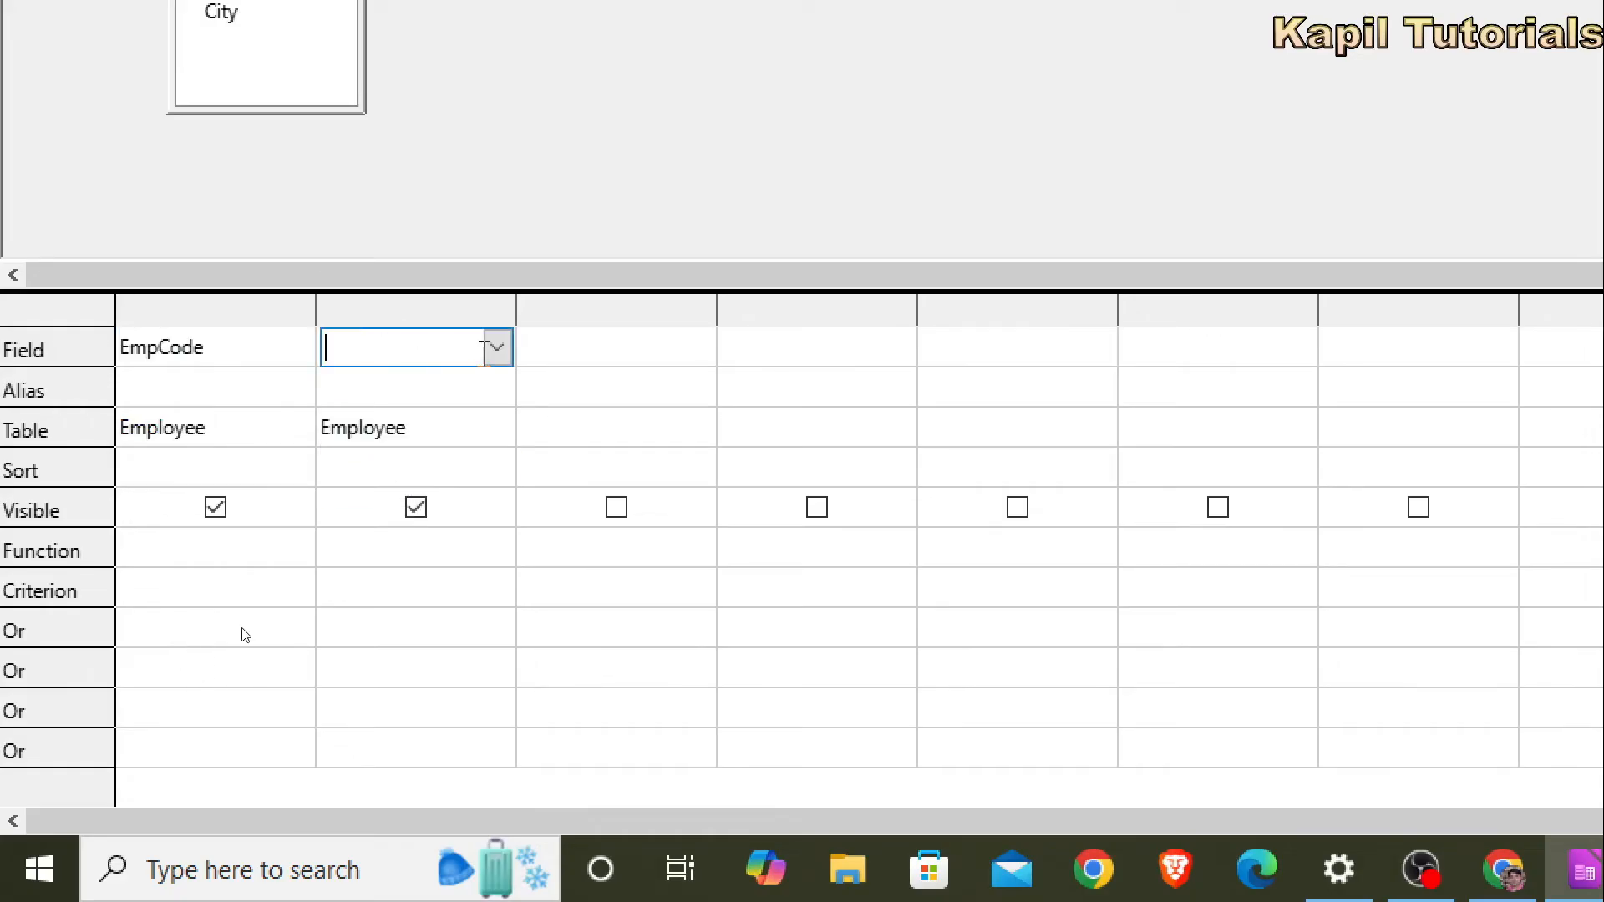
pyautogui.click(498, 349)
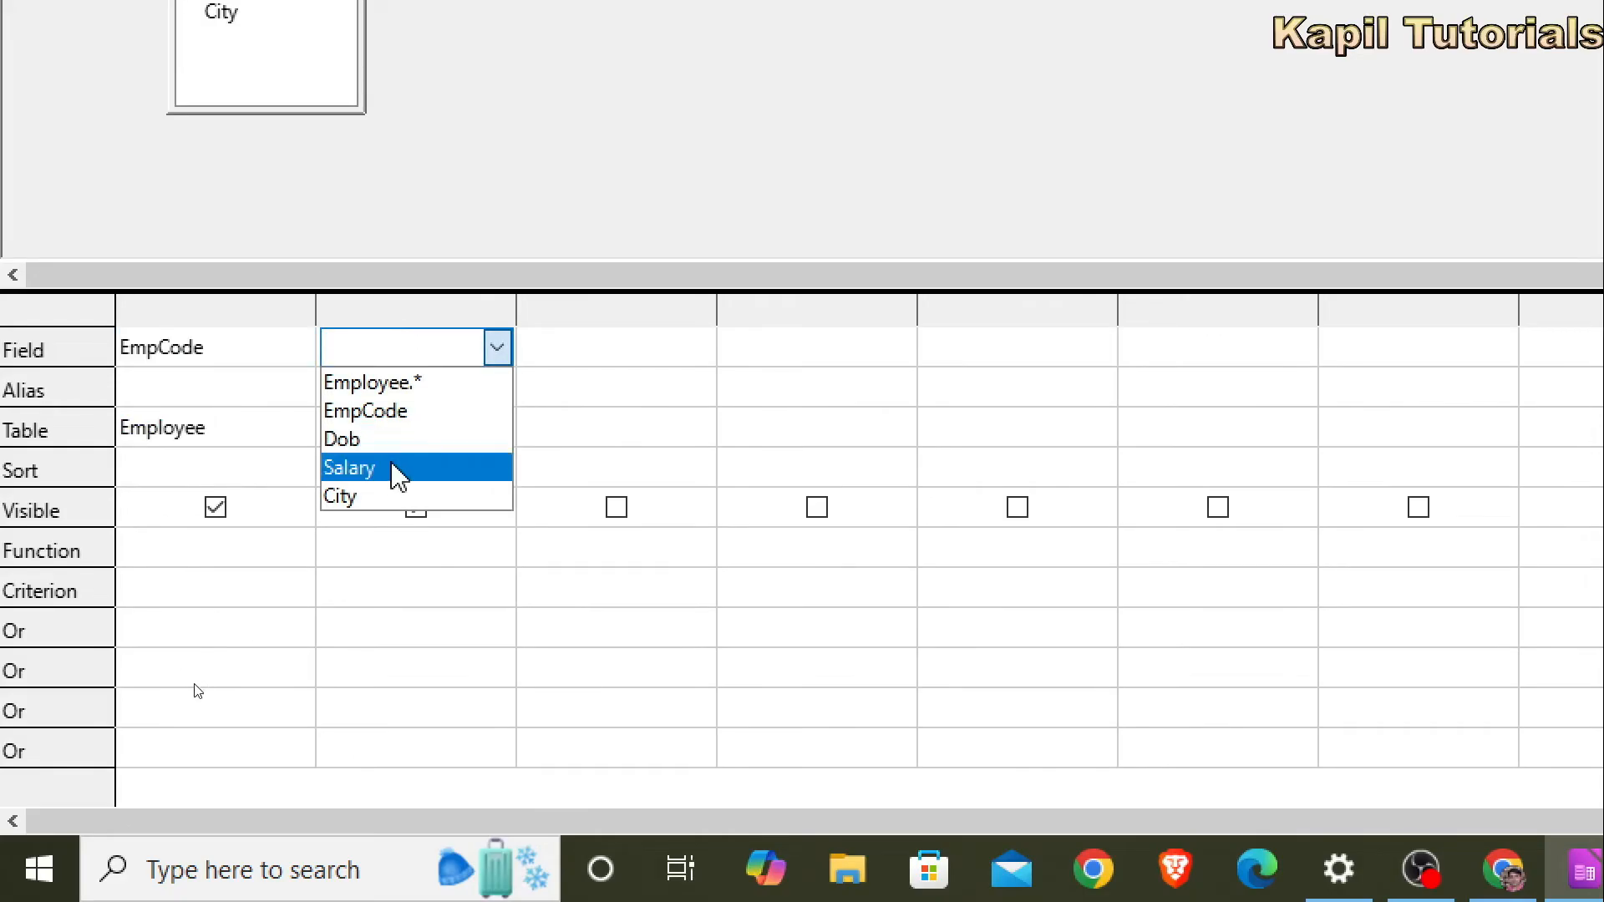
pyautogui.click(368, 441)
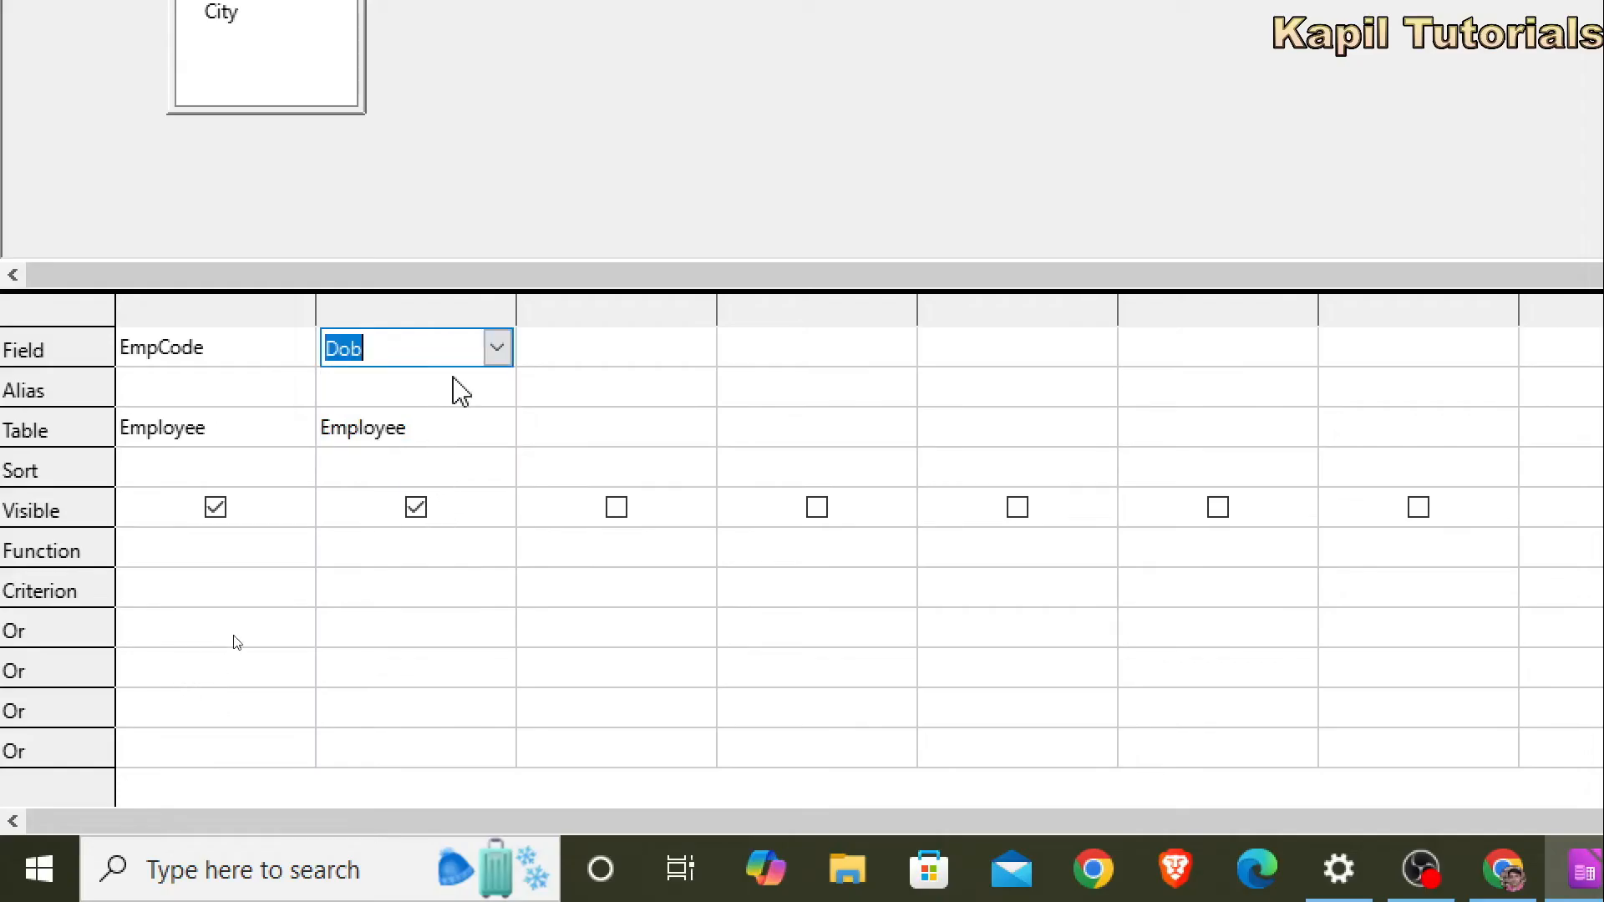
# Set the third query column to the City field of the Employee table.
pyautogui.click(605, 346)
pyautogui.click(635, 439)
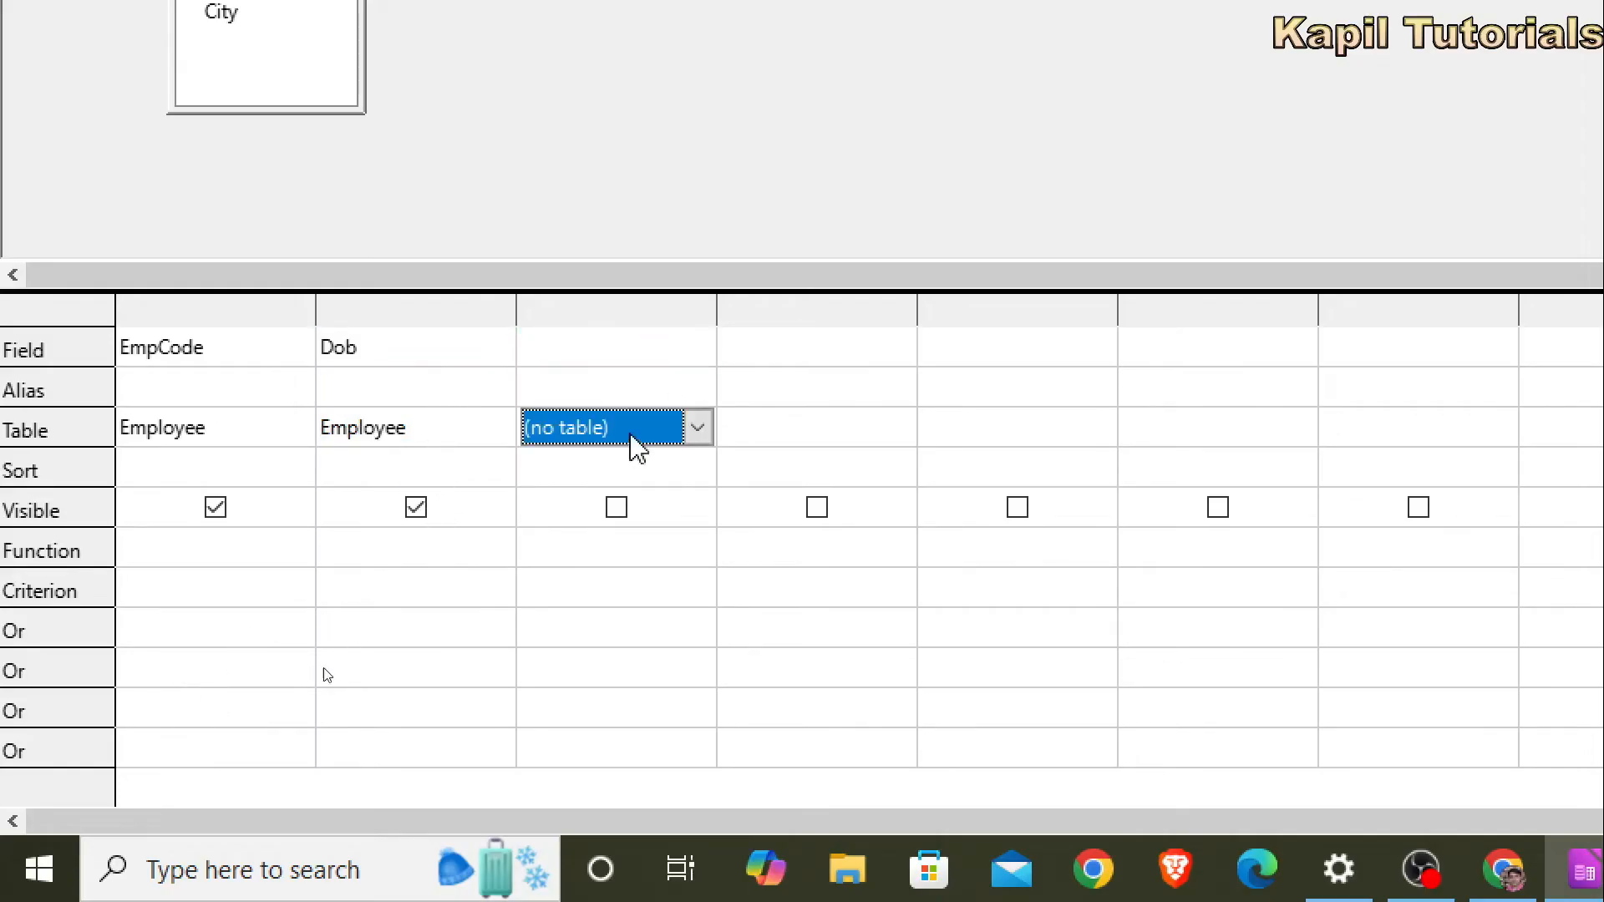
pyautogui.click(694, 431)
pyautogui.click(618, 491)
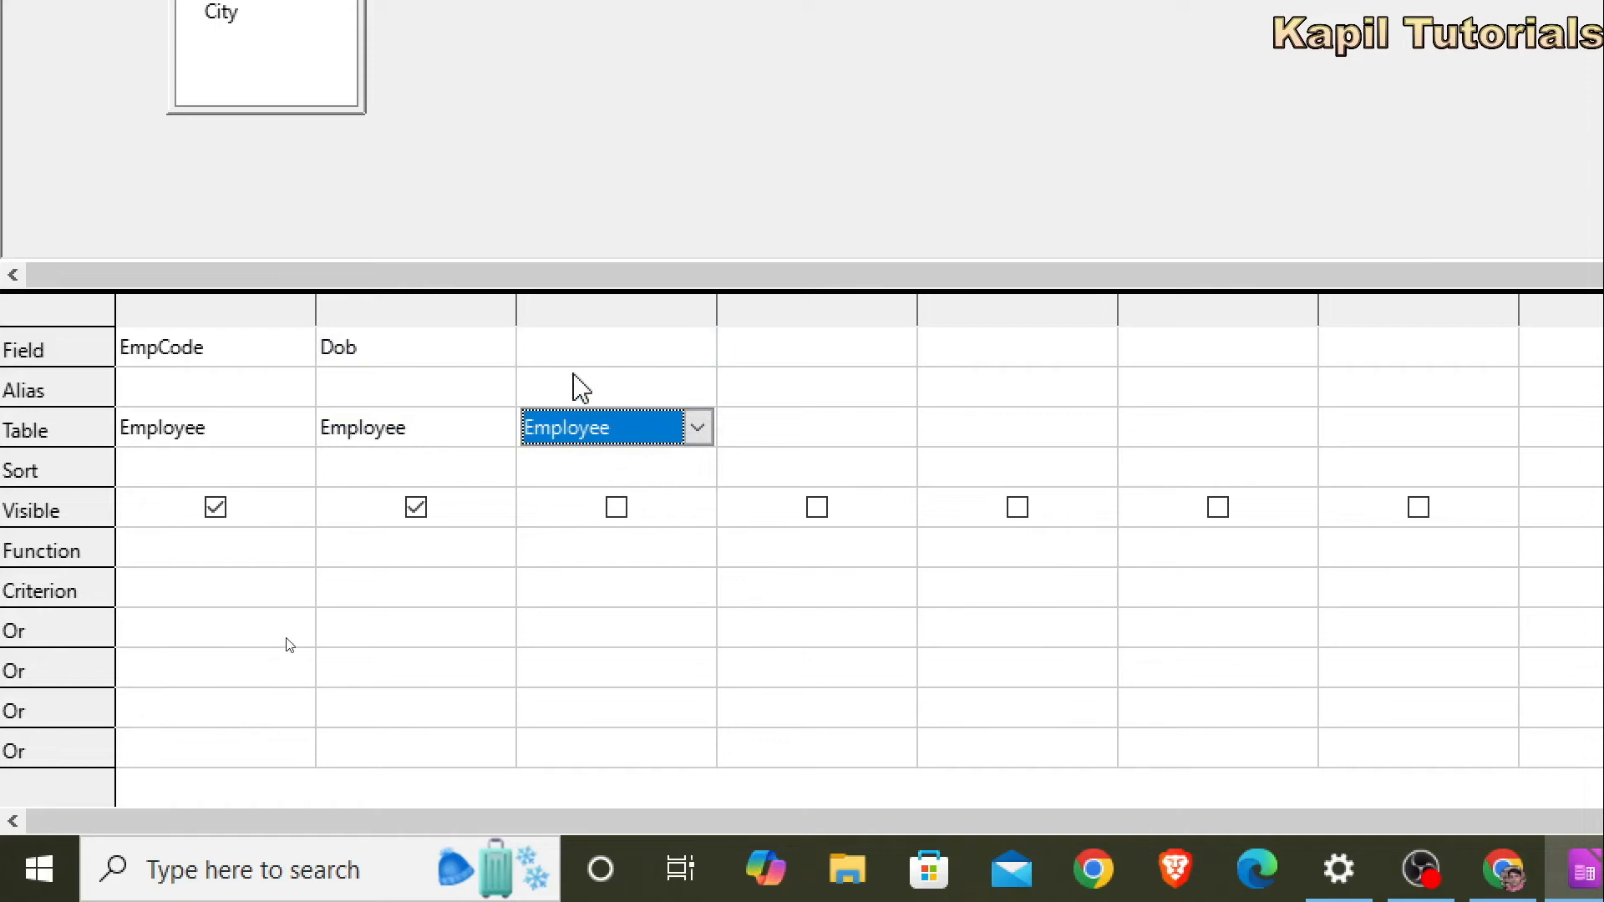
pyautogui.click(541, 352)
pyautogui.click(699, 348)
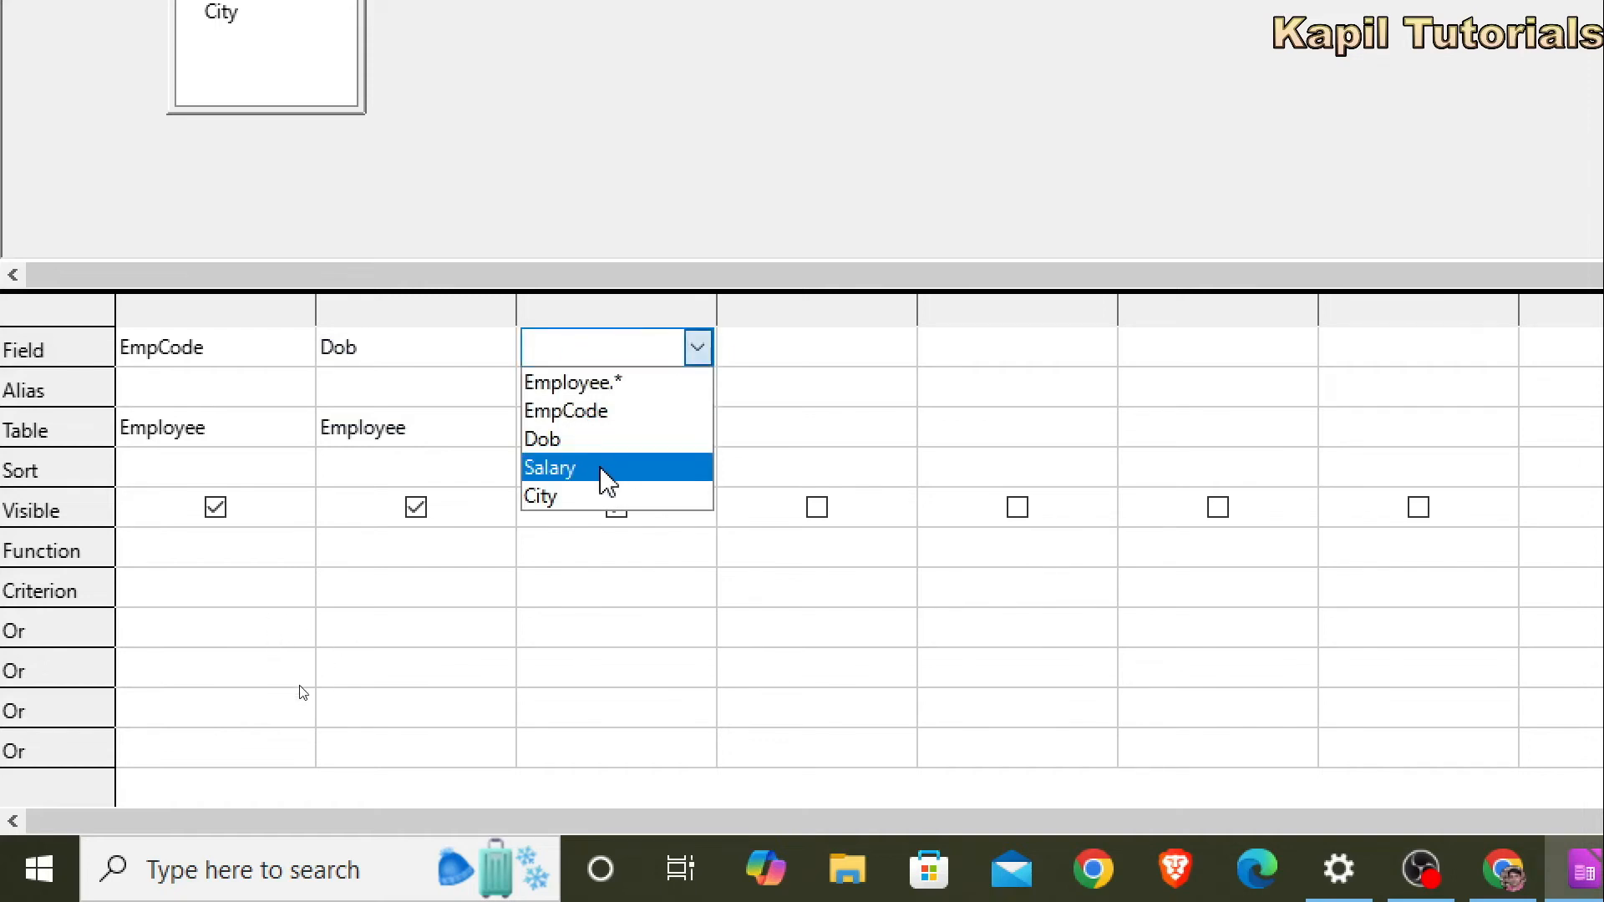
pyautogui.click(598, 498)
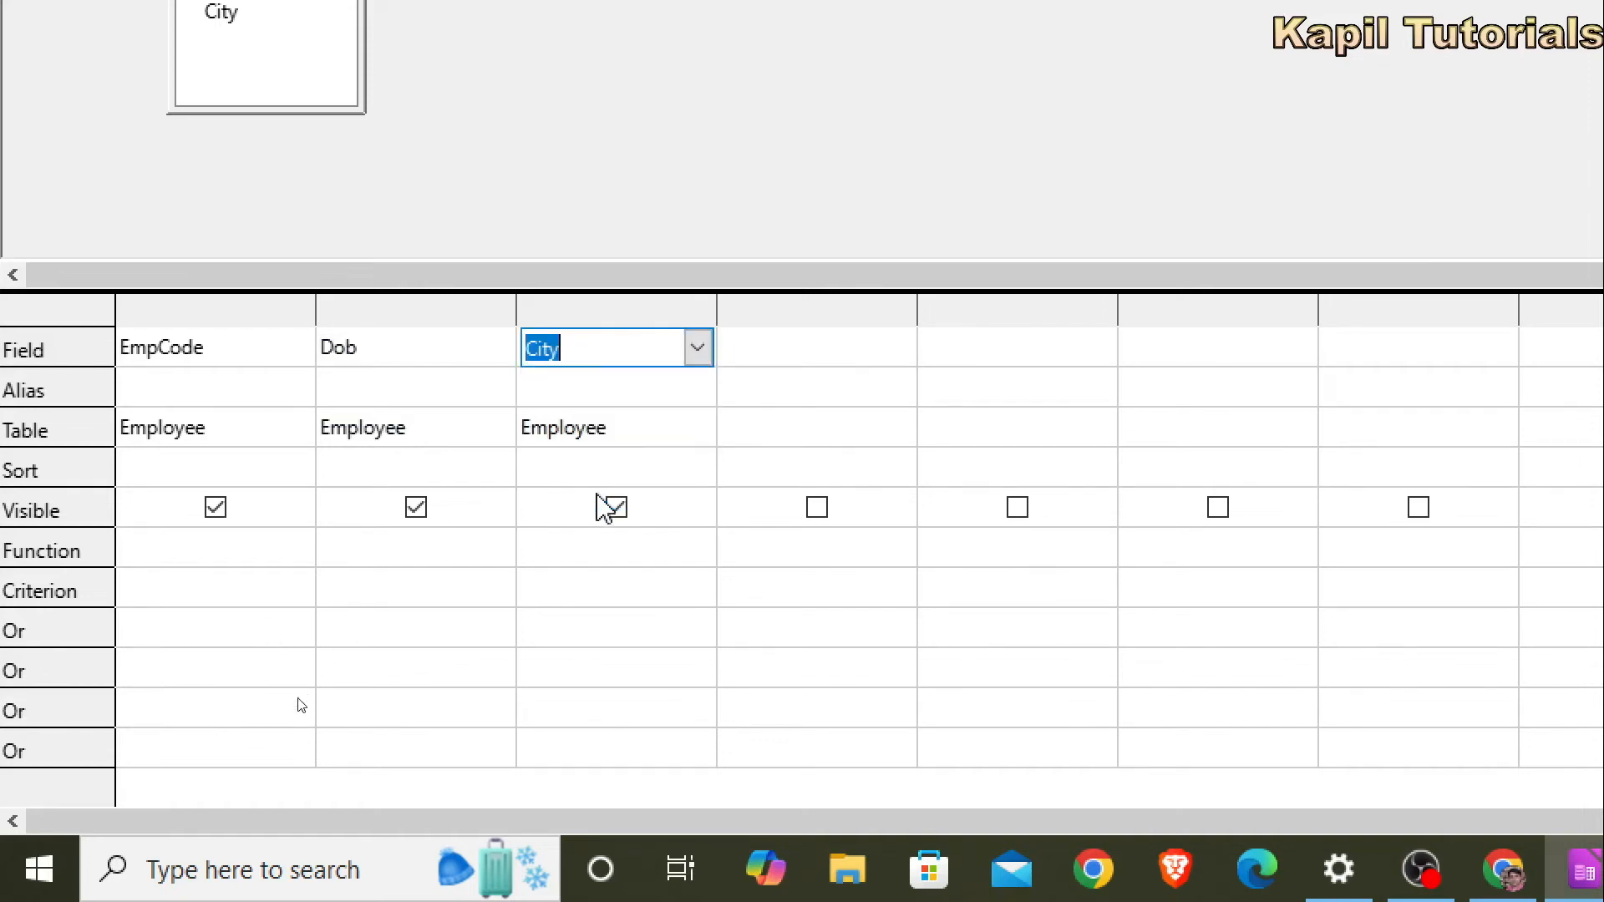
# Set the fourth query column to the Salary field of the Employee table and run the query.
pyautogui.click(803, 436)
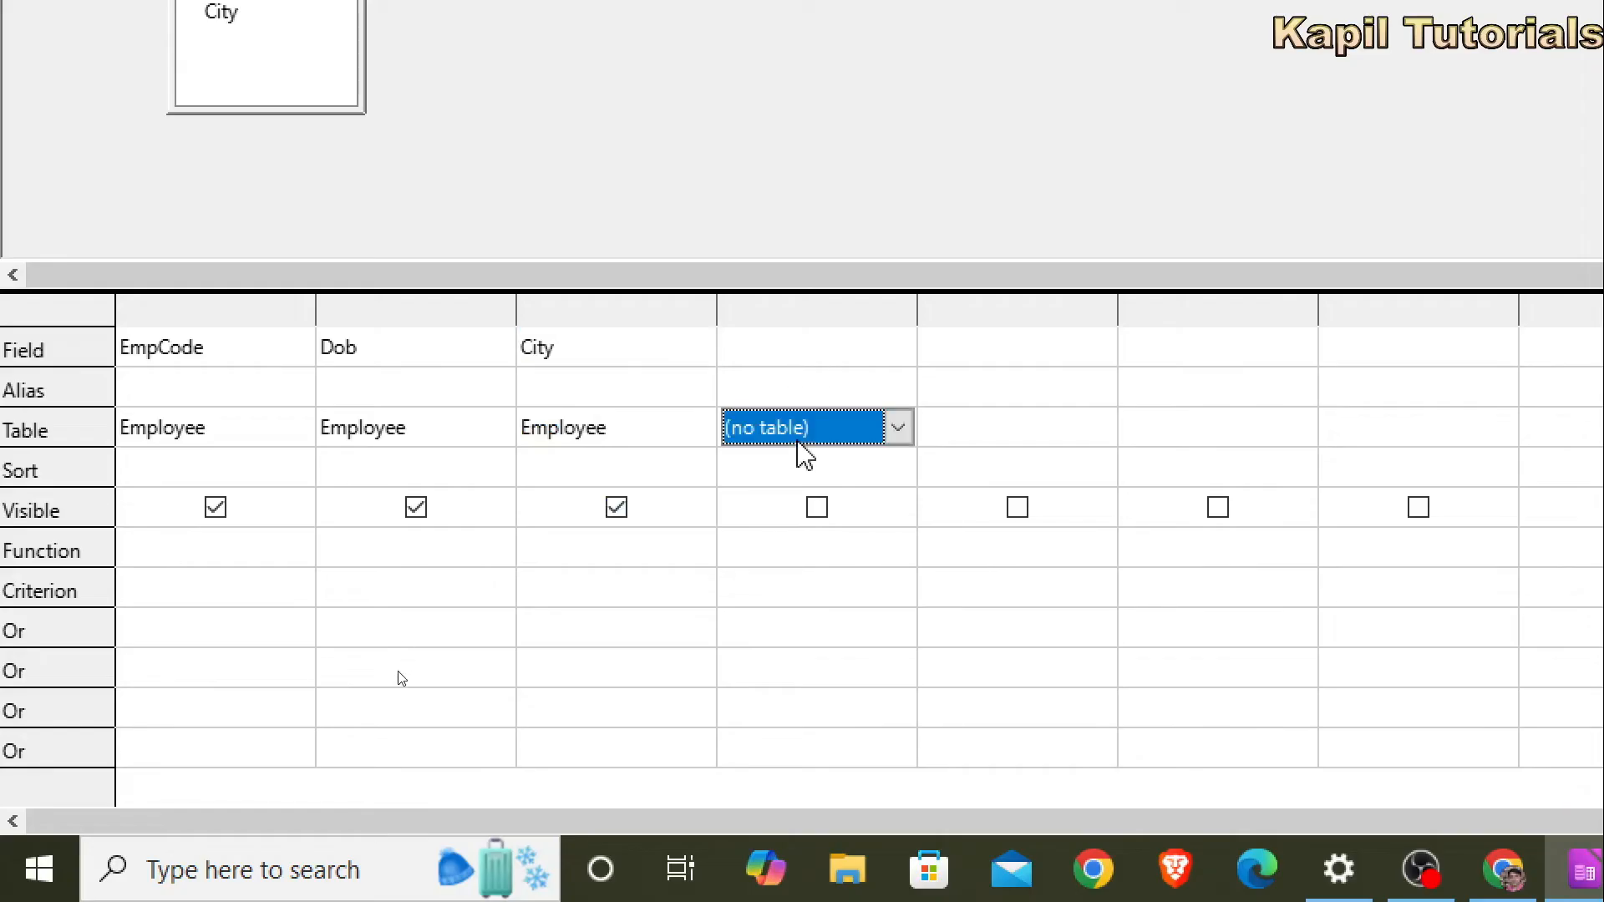
pyautogui.click(897, 429)
pyautogui.click(827, 487)
pyautogui.click(737, 347)
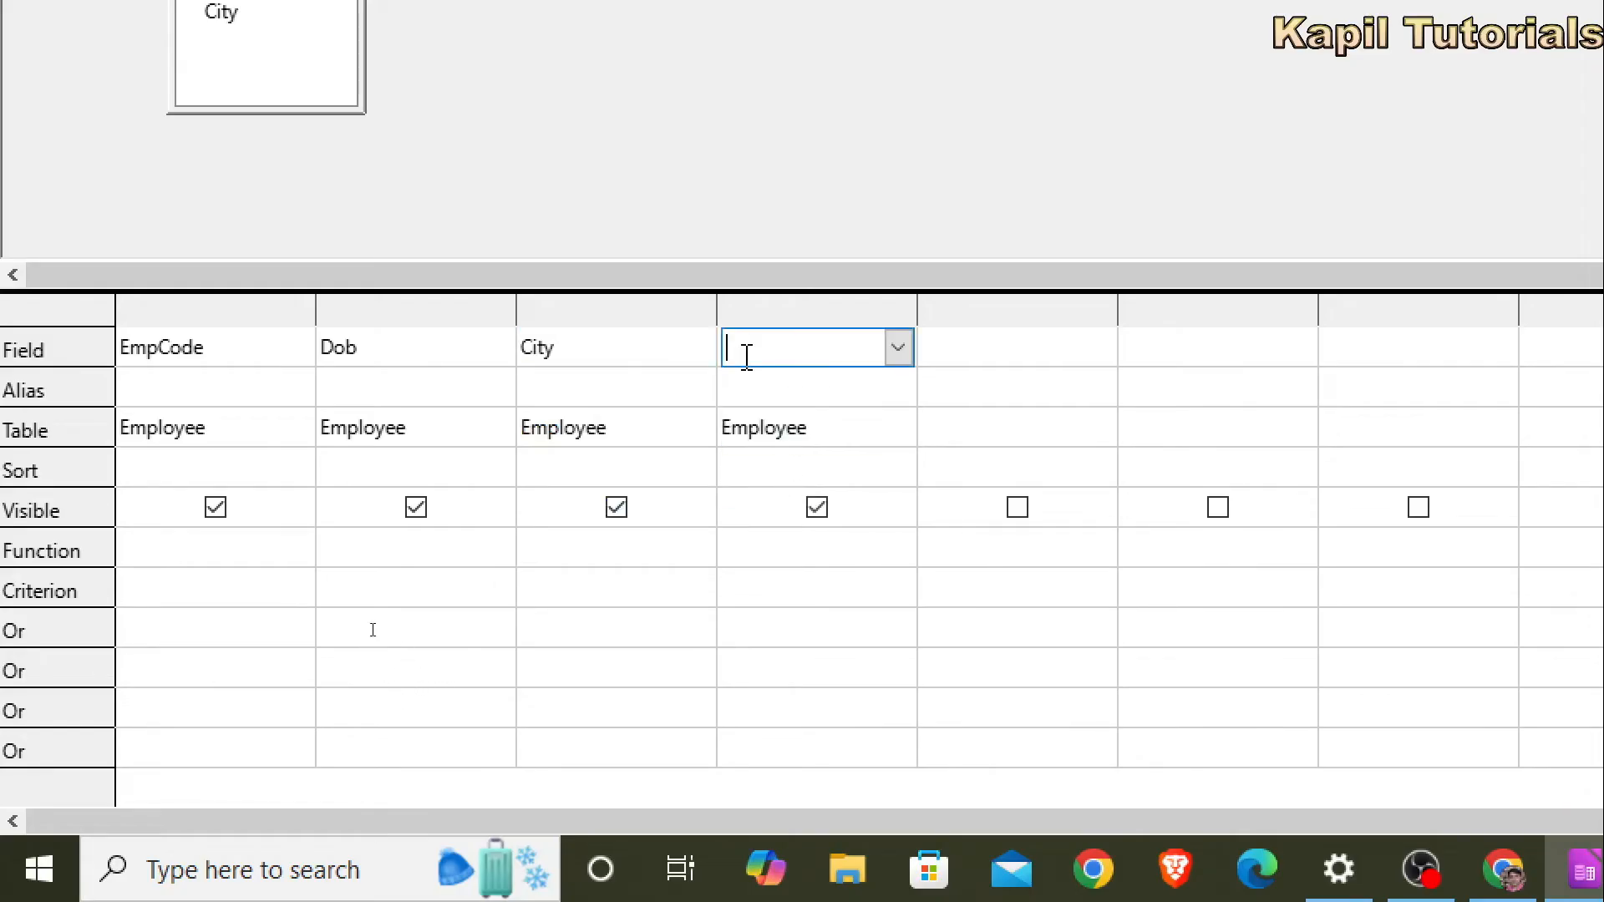
pyautogui.click(898, 349)
pyautogui.click(824, 469)
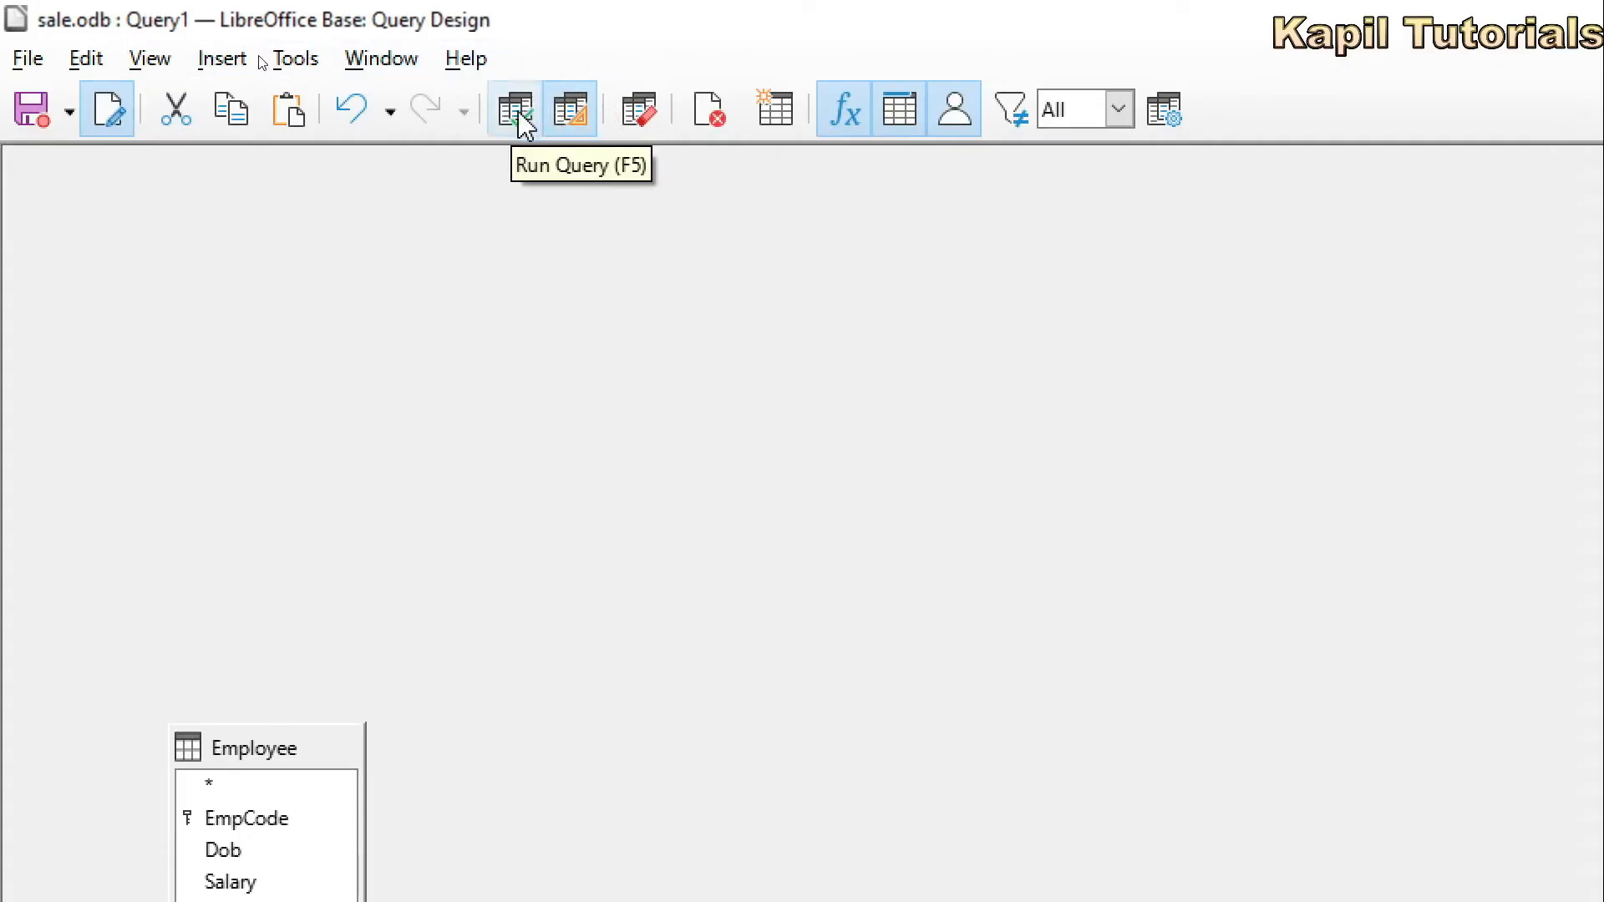
pyautogui.click(529, 121)
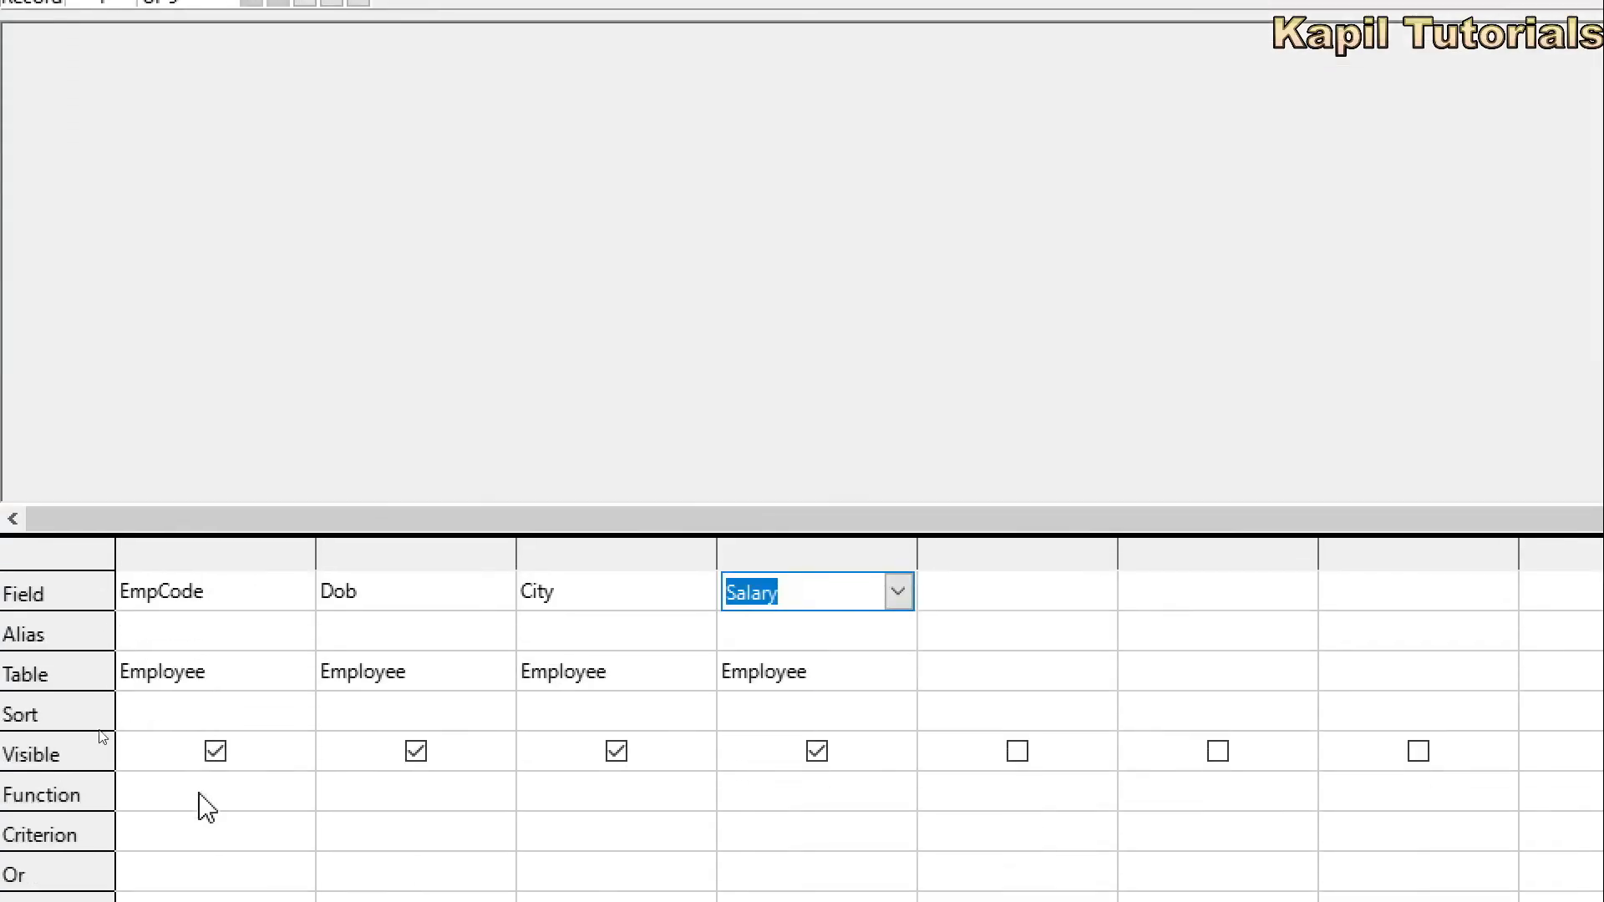
# Enter the criterion 101 for the EmpCode column and run the query.
pyautogui.click(182, 829)
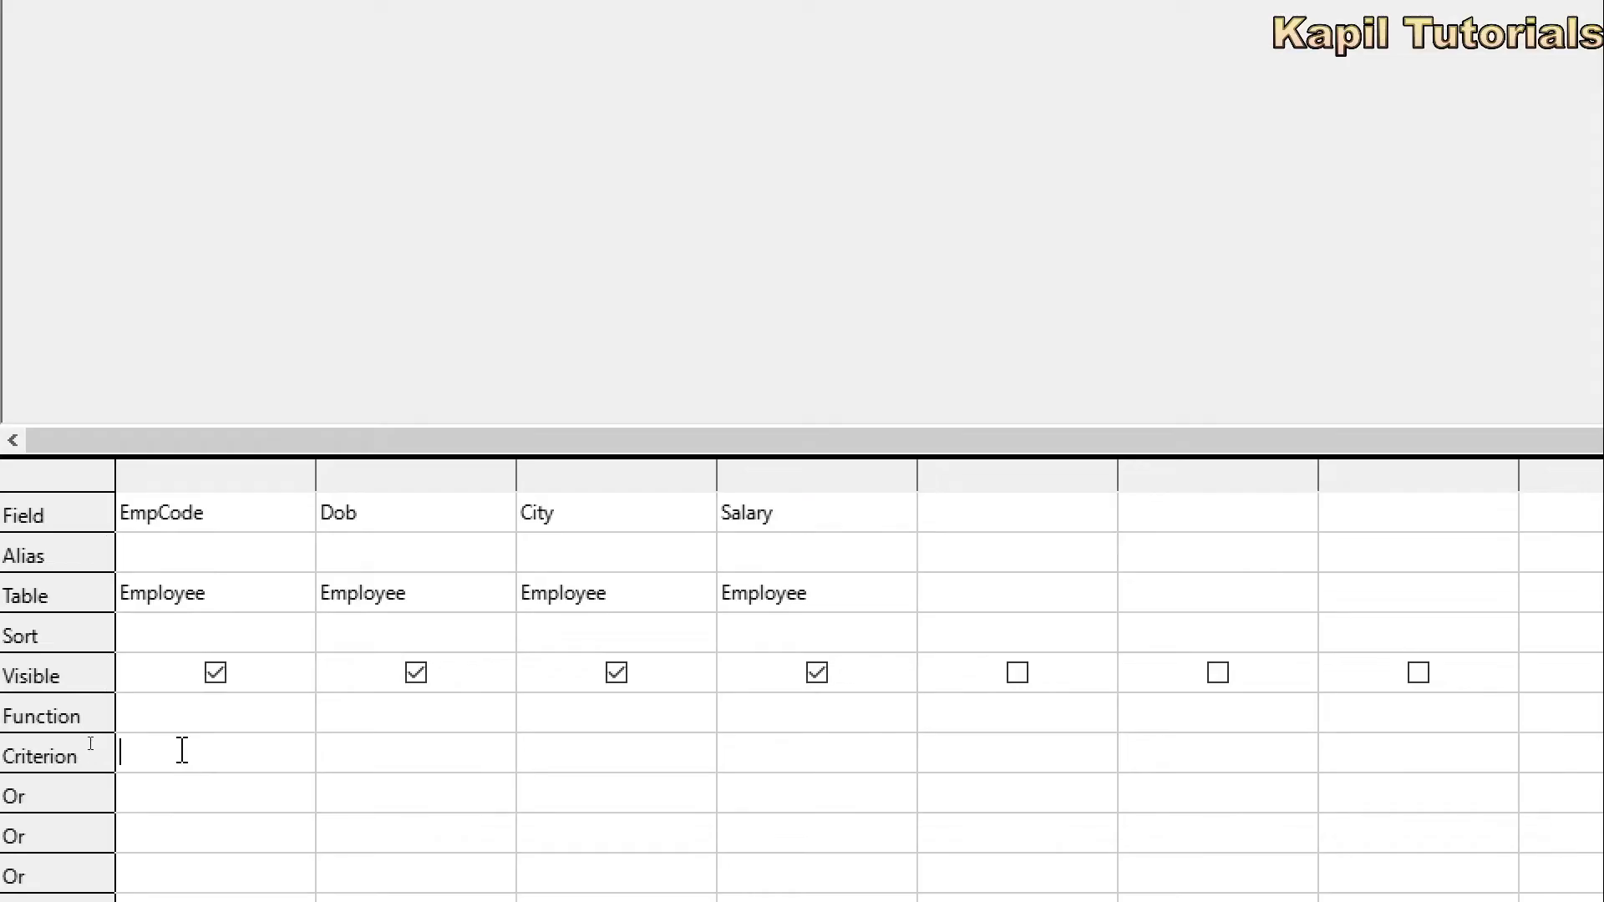
pyautogui.write('101')
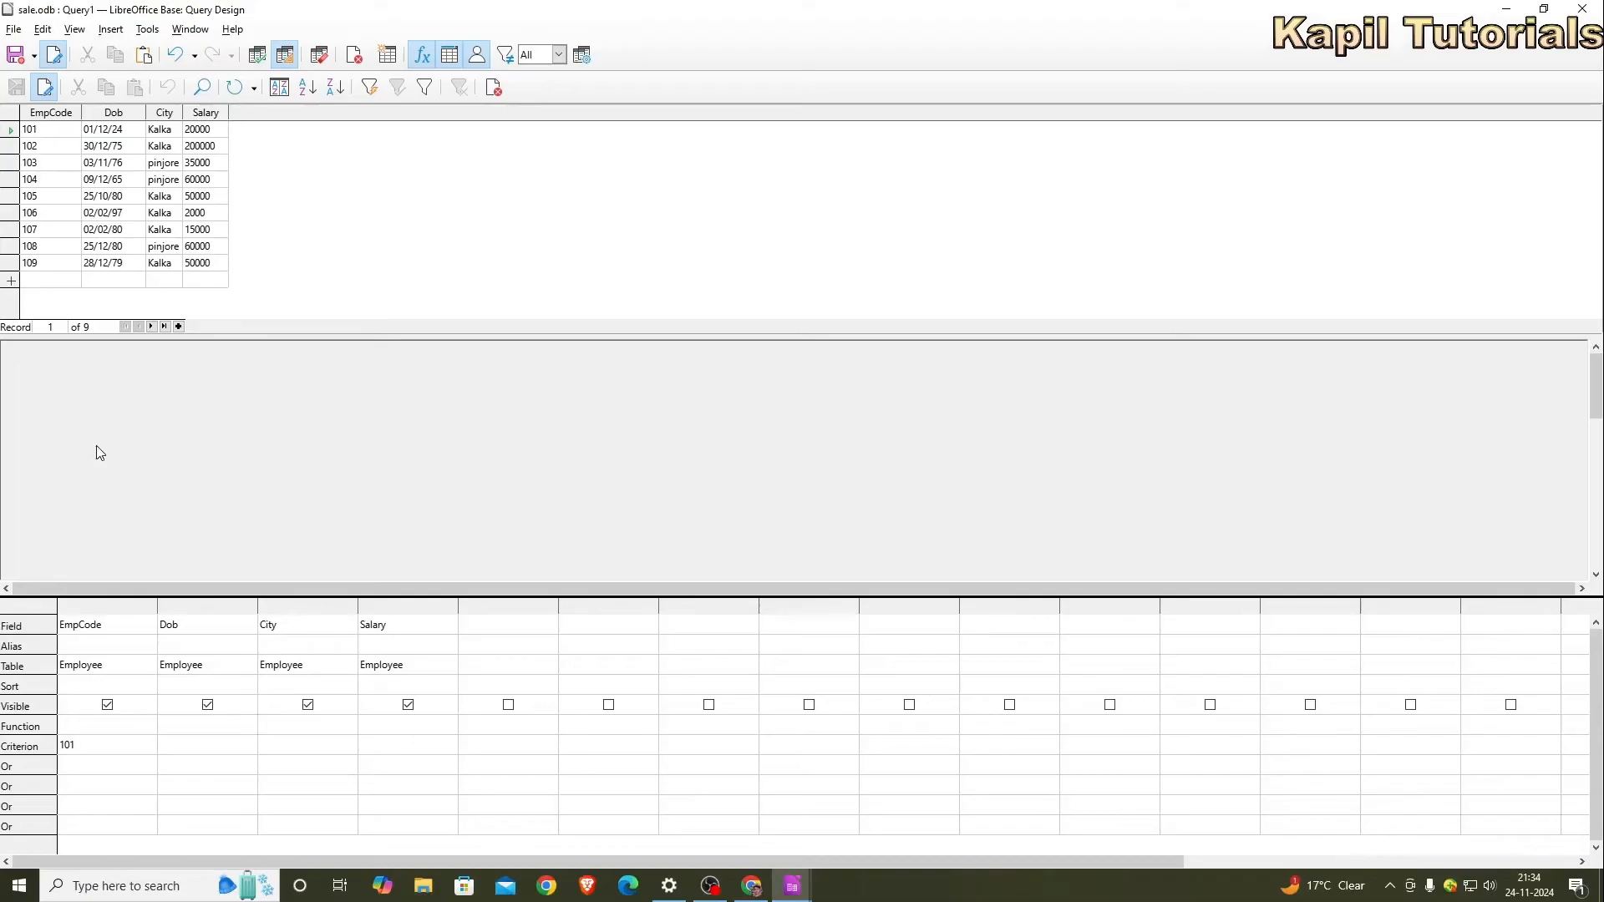
pyautogui.press('F5')
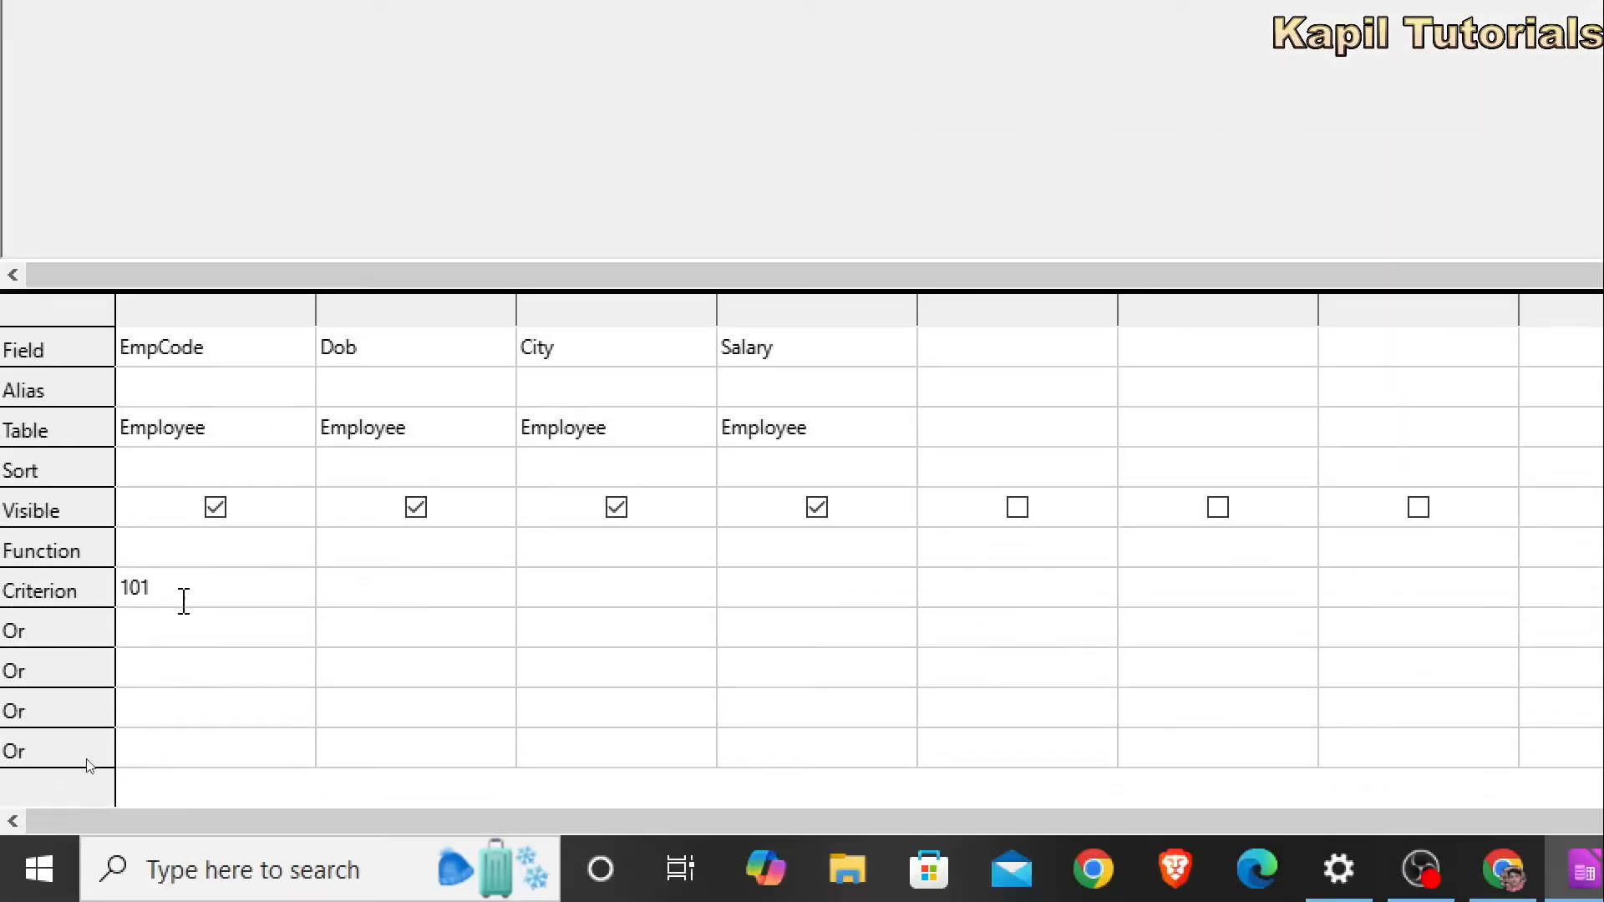
# Add 102 and 103 as alternative (Or) criteria for the EmpCode column and rerun the query.
pyautogui.click(147, 628)
pyautogui.write('102')
pyautogui.click(218, 667)
pyautogui.write('103')
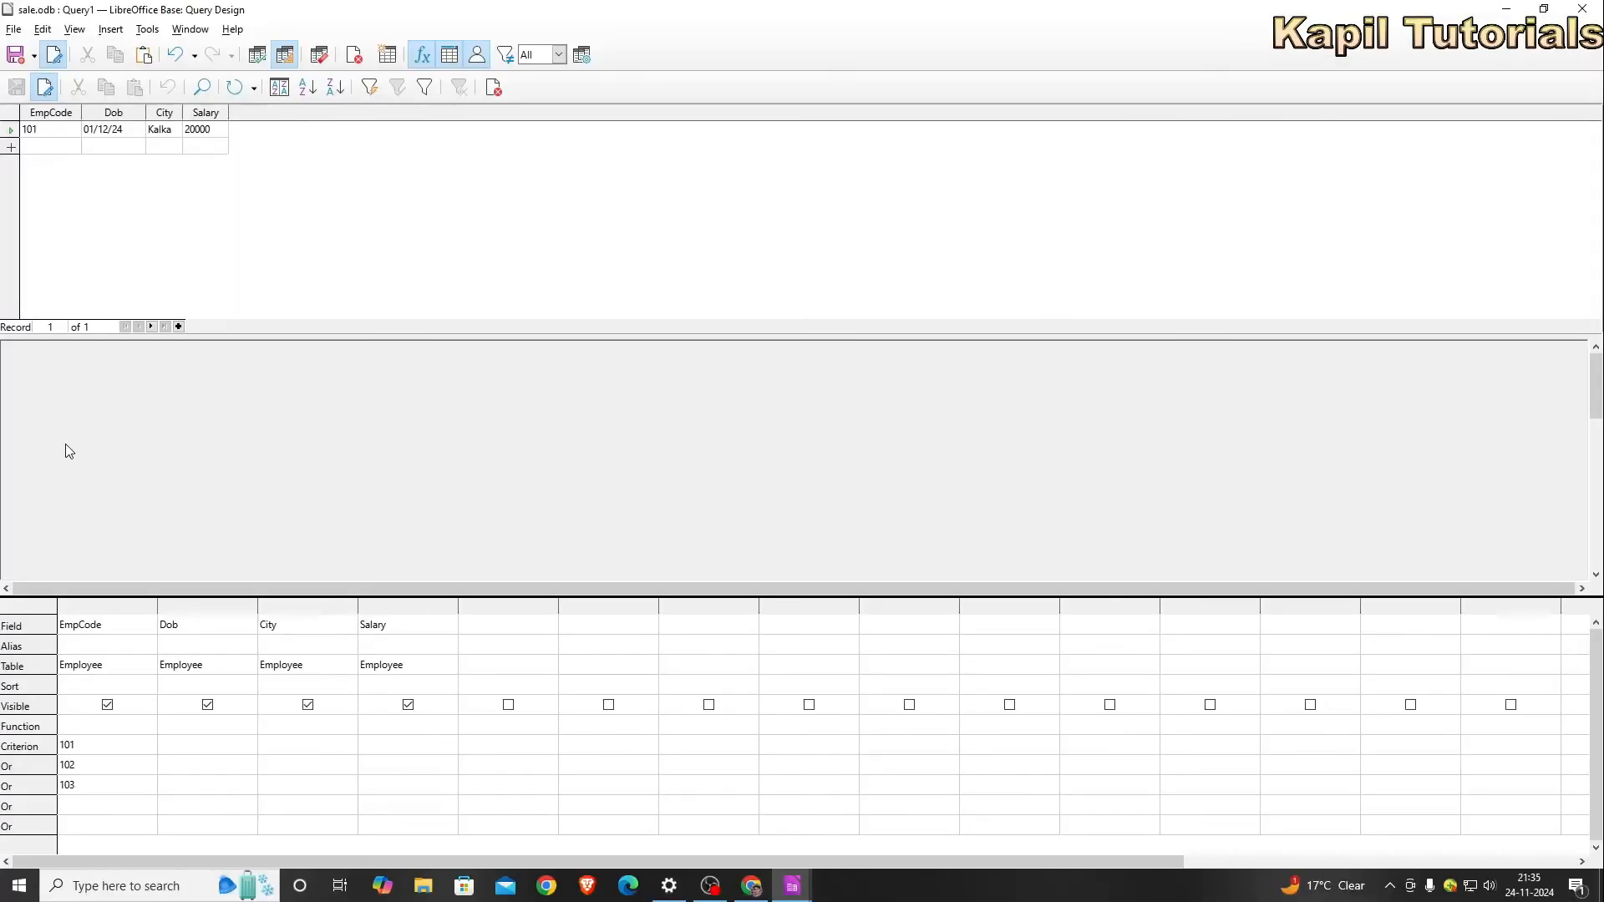
pyautogui.press('F5')
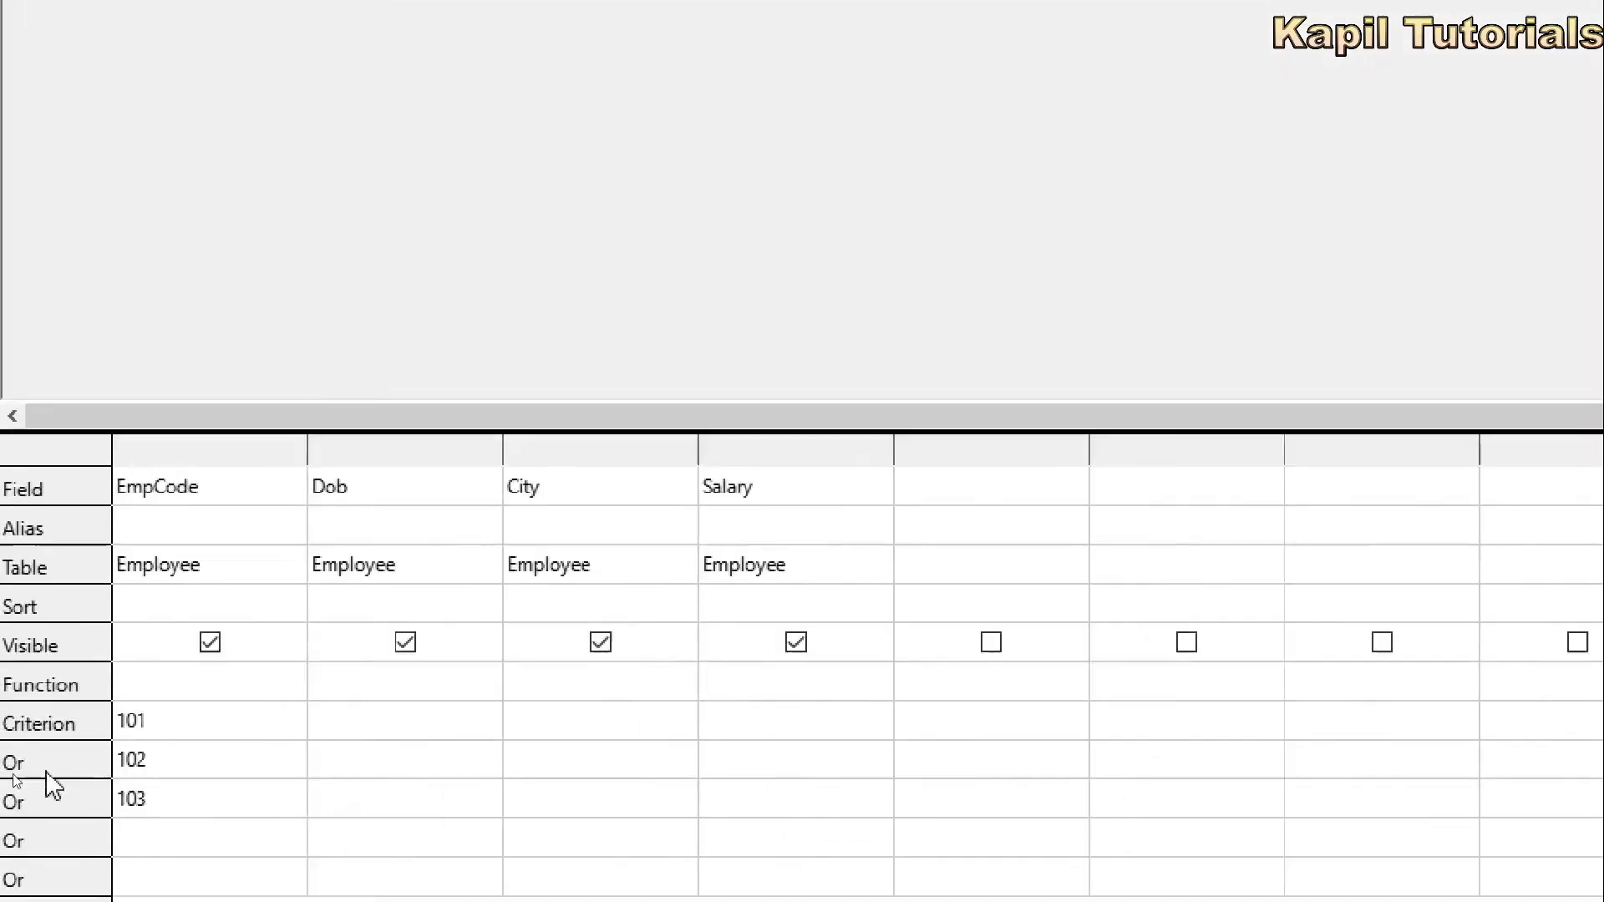
# Delete all criteria of the EmpCode column.
pyautogui.moveTo(85, 789); pyautogui.dragTo(55, 761)
pyautogui.press('BackSpace')
pyautogui.press('BackSpace')
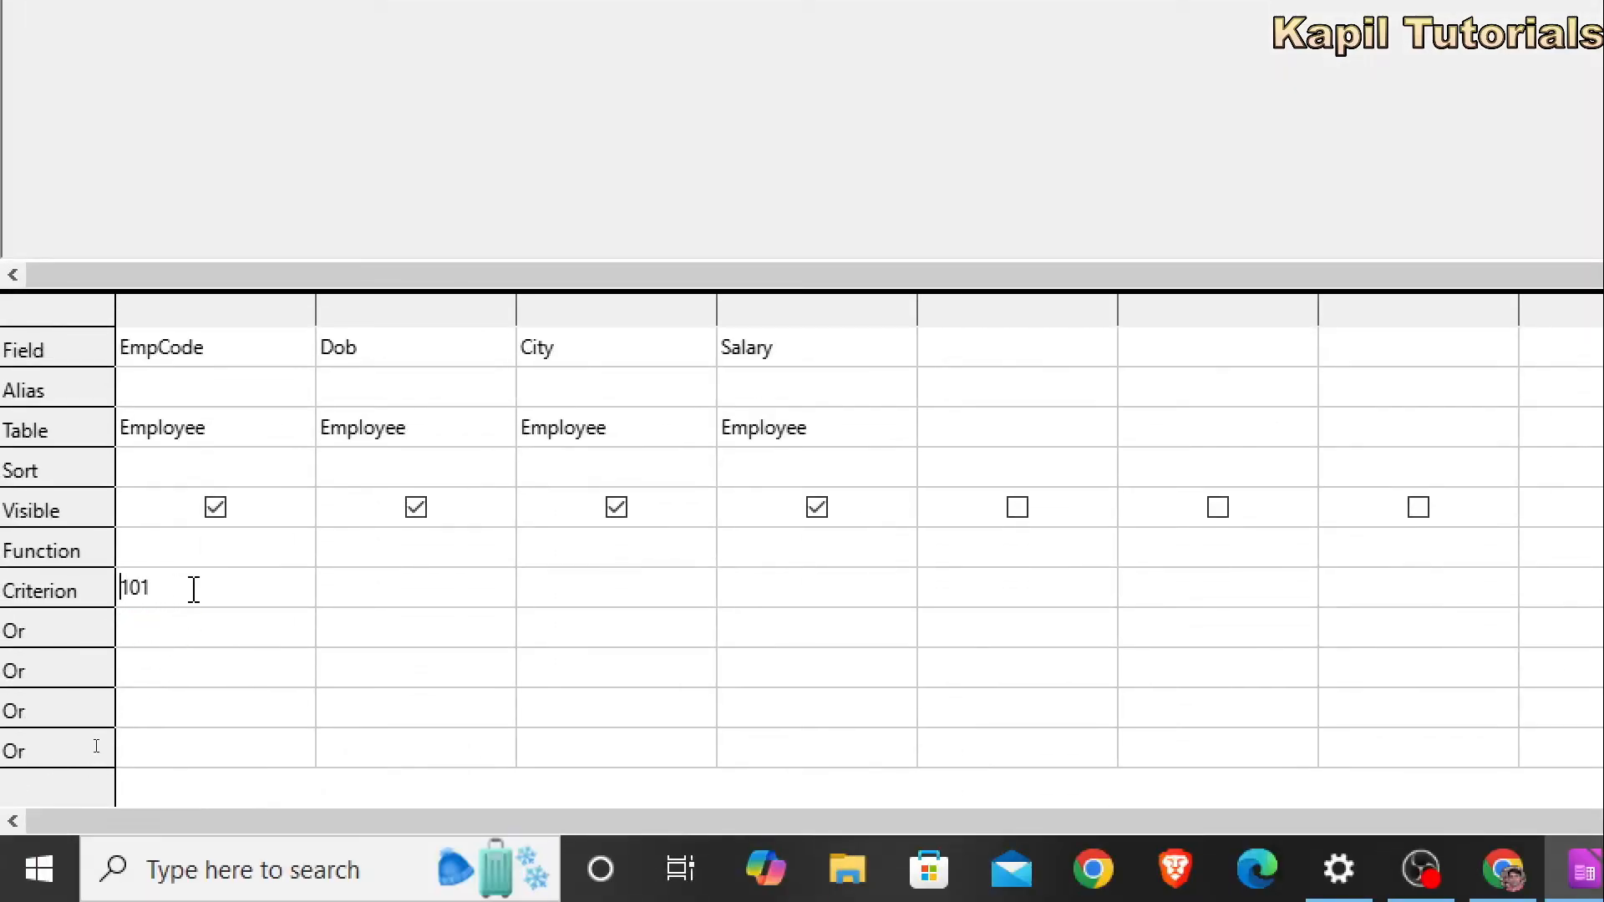
pyautogui.moveTo(188, 591); pyautogui.dragTo(74, 597)
pyautogui.press('BackSpace')
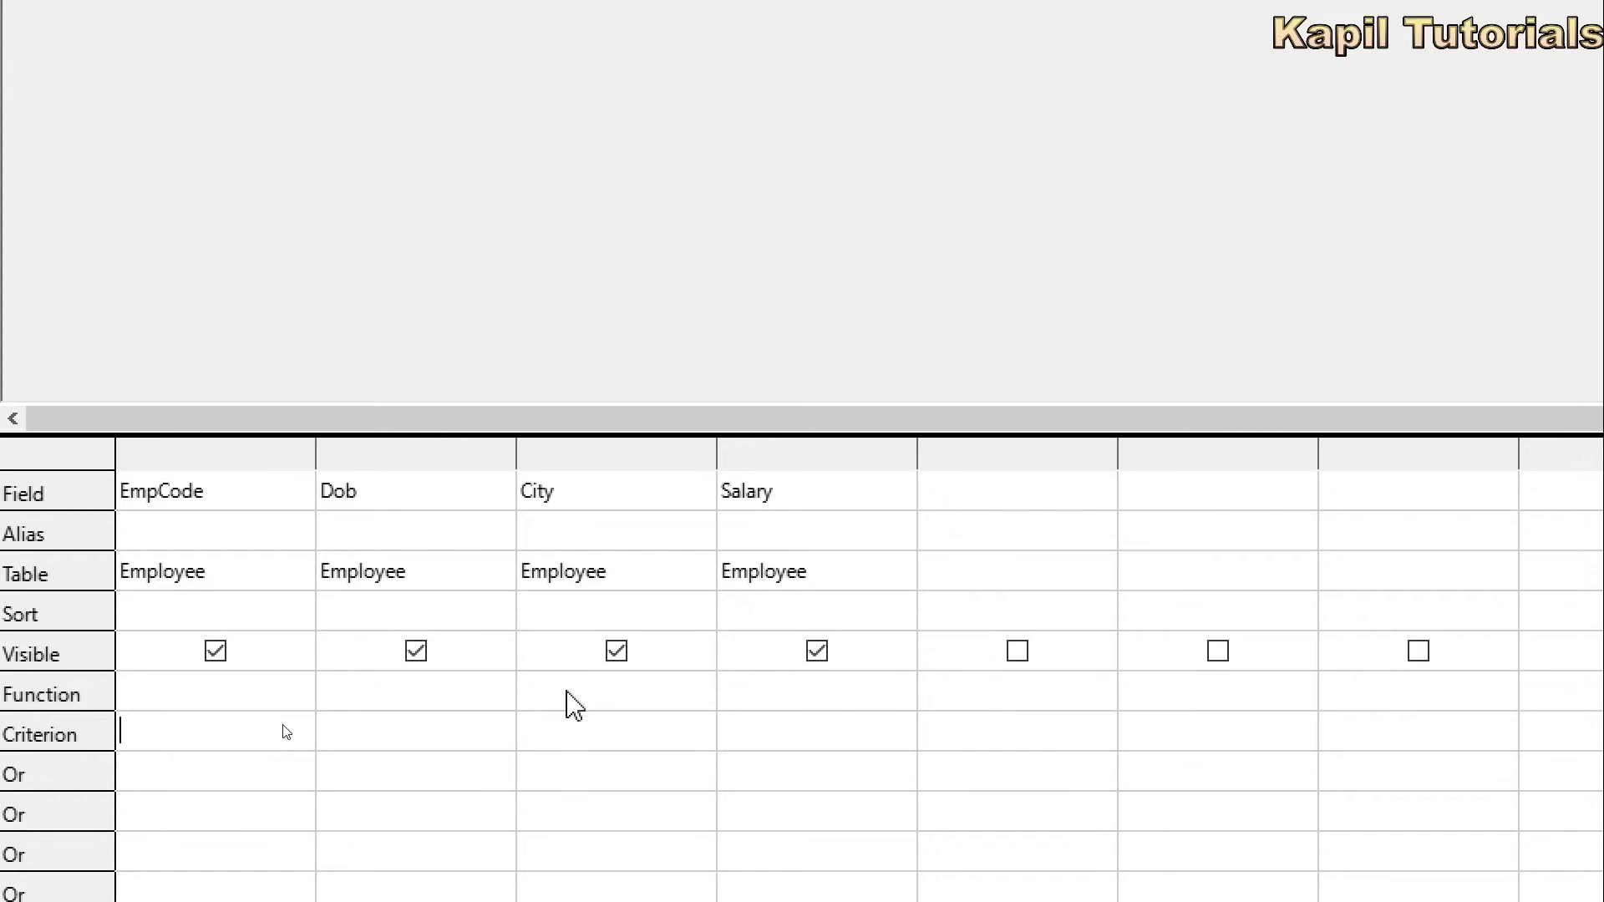
# Enter the criterion pinjore for the City column and run the query.
pyautogui.click(567, 729)
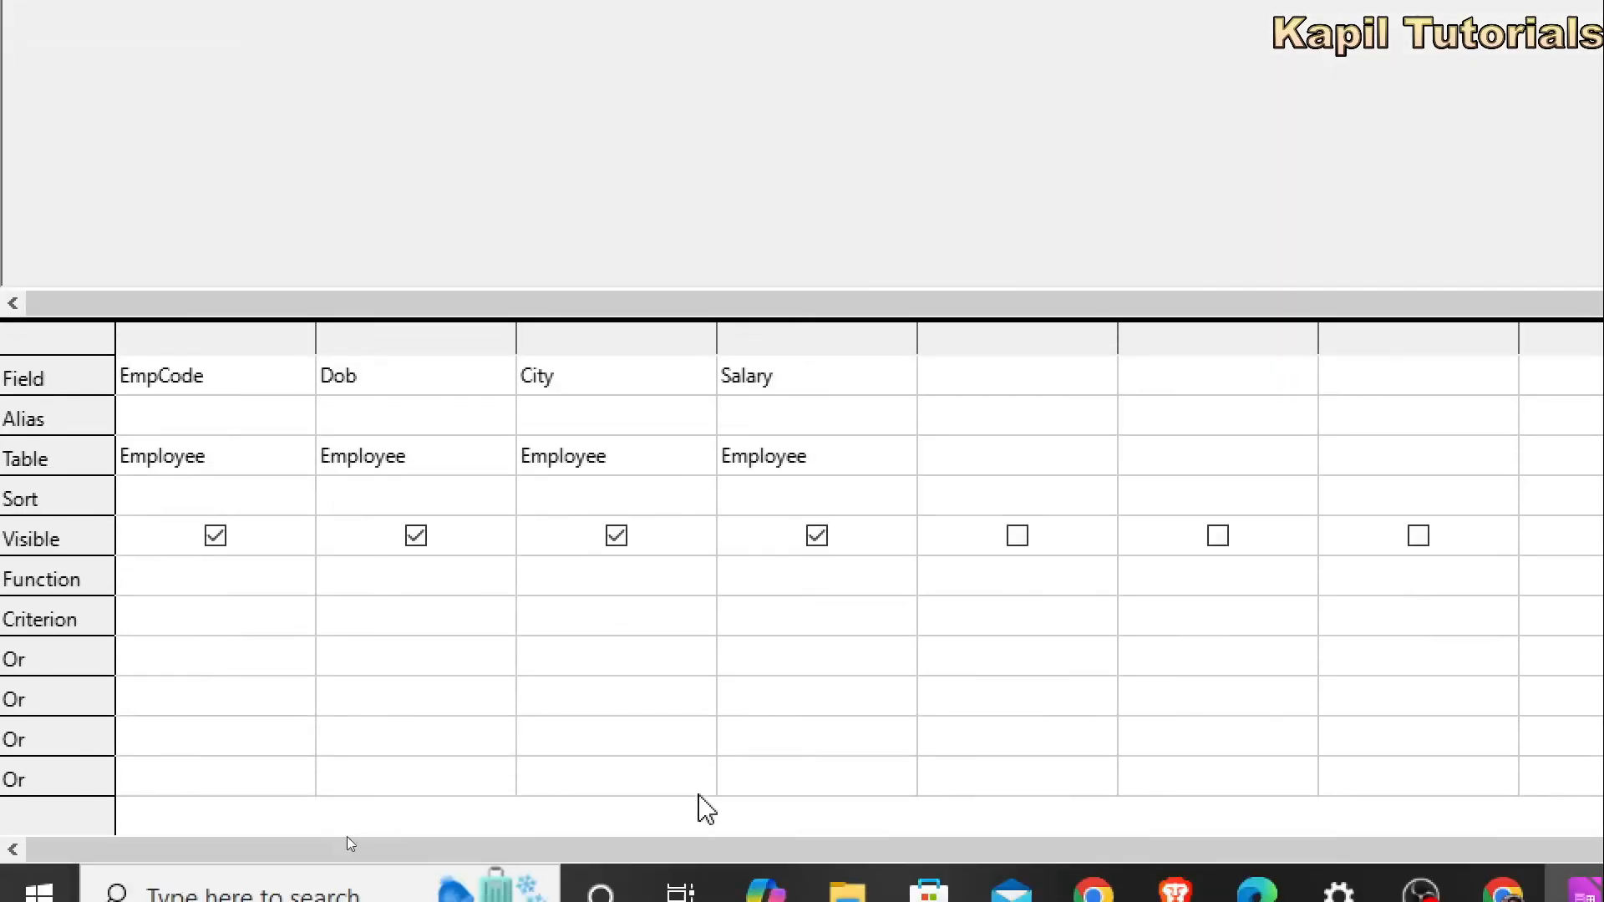
pyautogui.write('pinjore')
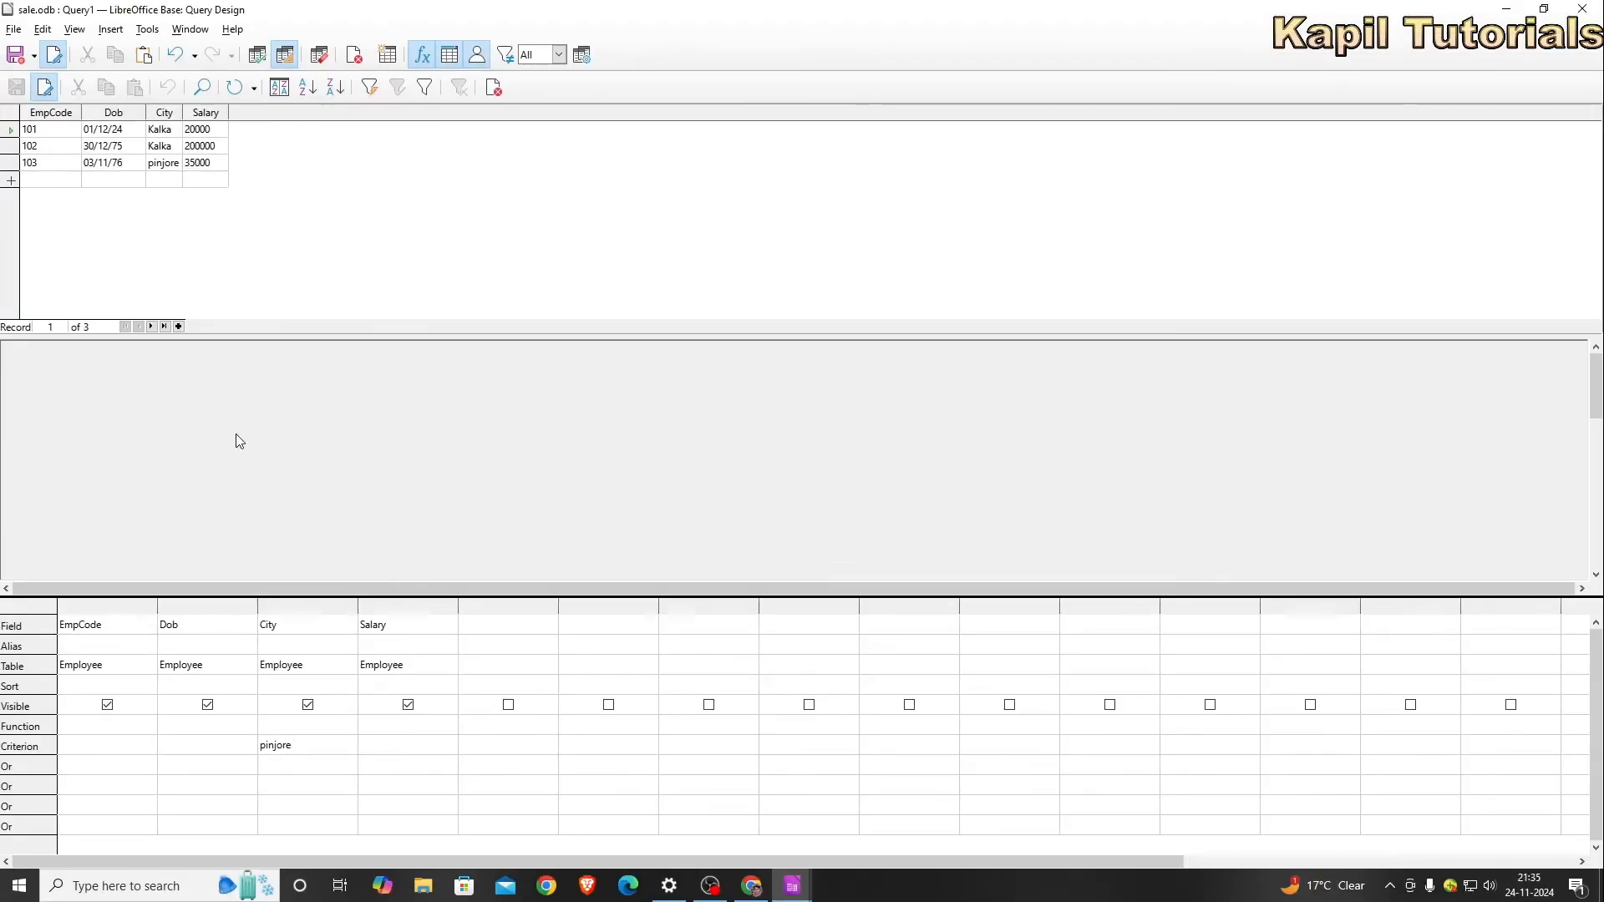
pyautogui.press('F5')
# Delete the City criterion, enter >50000 as the criterion for the Salary column and run the query.
pyautogui.moveTo(331, 744); pyautogui.dragTo(249, 755)
pyautogui.press('Delete')
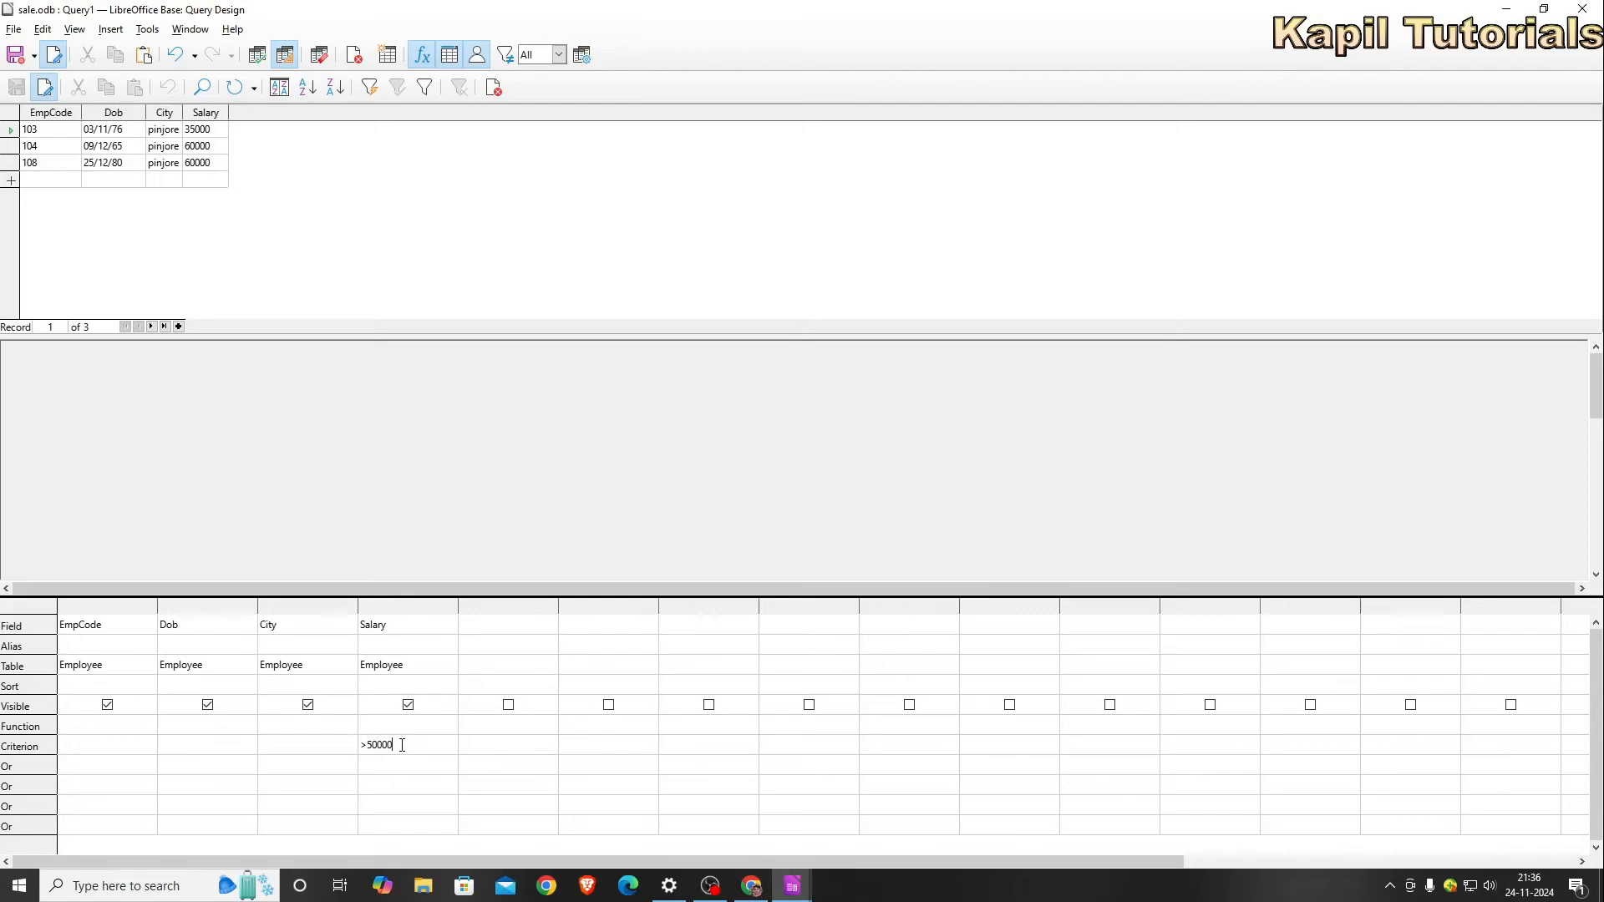
pyautogui.press('F5')
# Delete the criterion of the Salary column and rerun the query.
pyautogui.moveTo(400, 742); pyautogui.dragTo(357, 746)
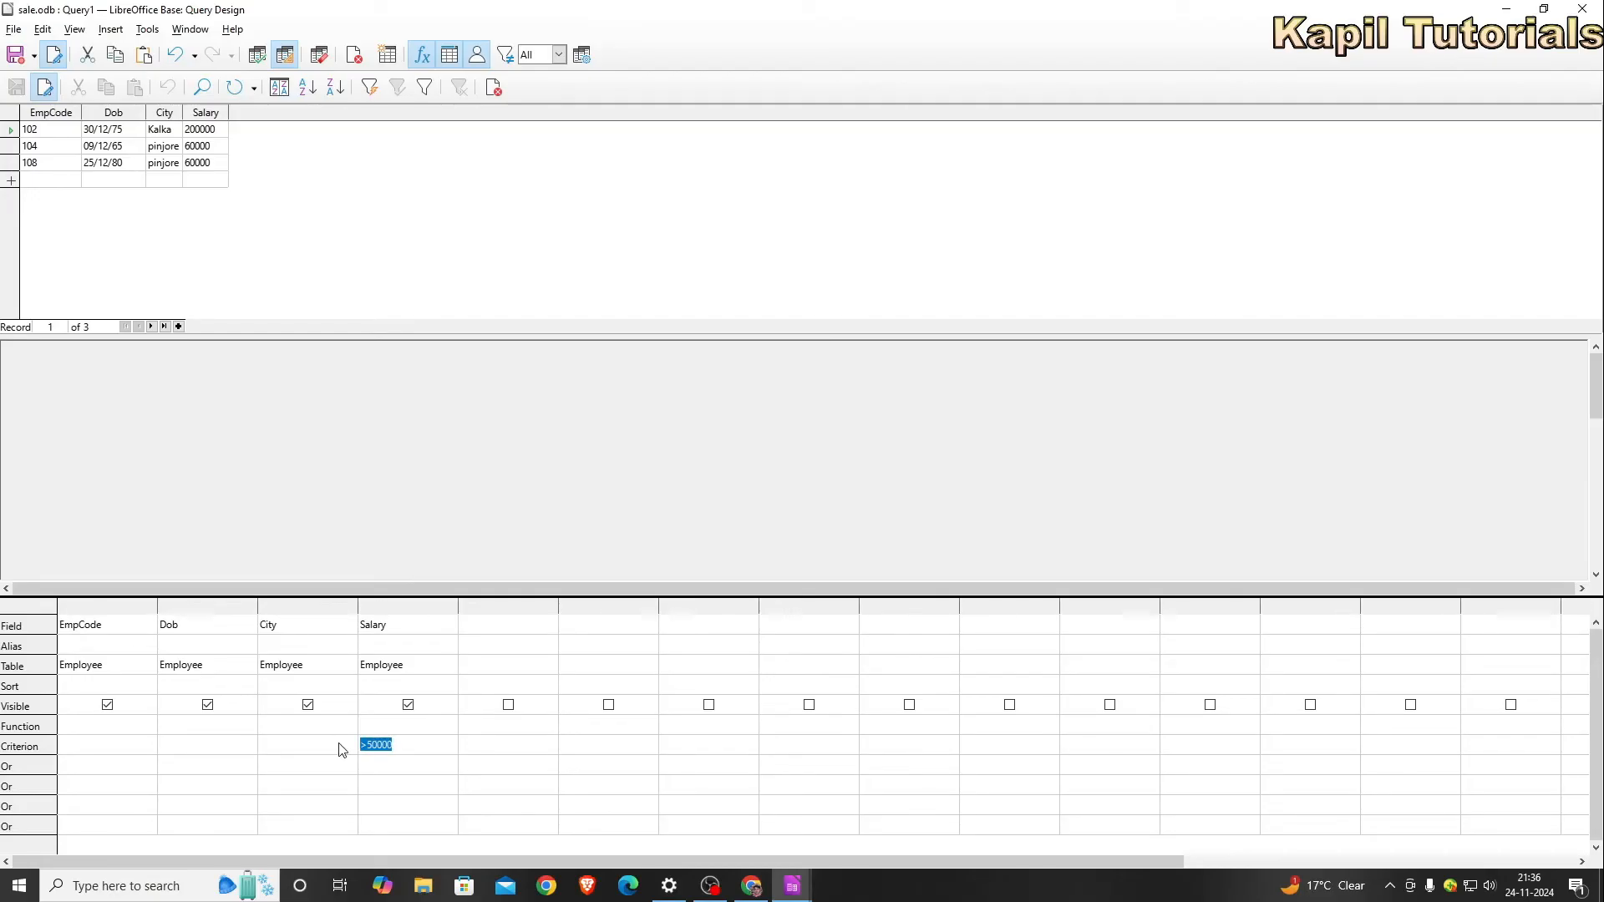
pyautogui.press('Delete')
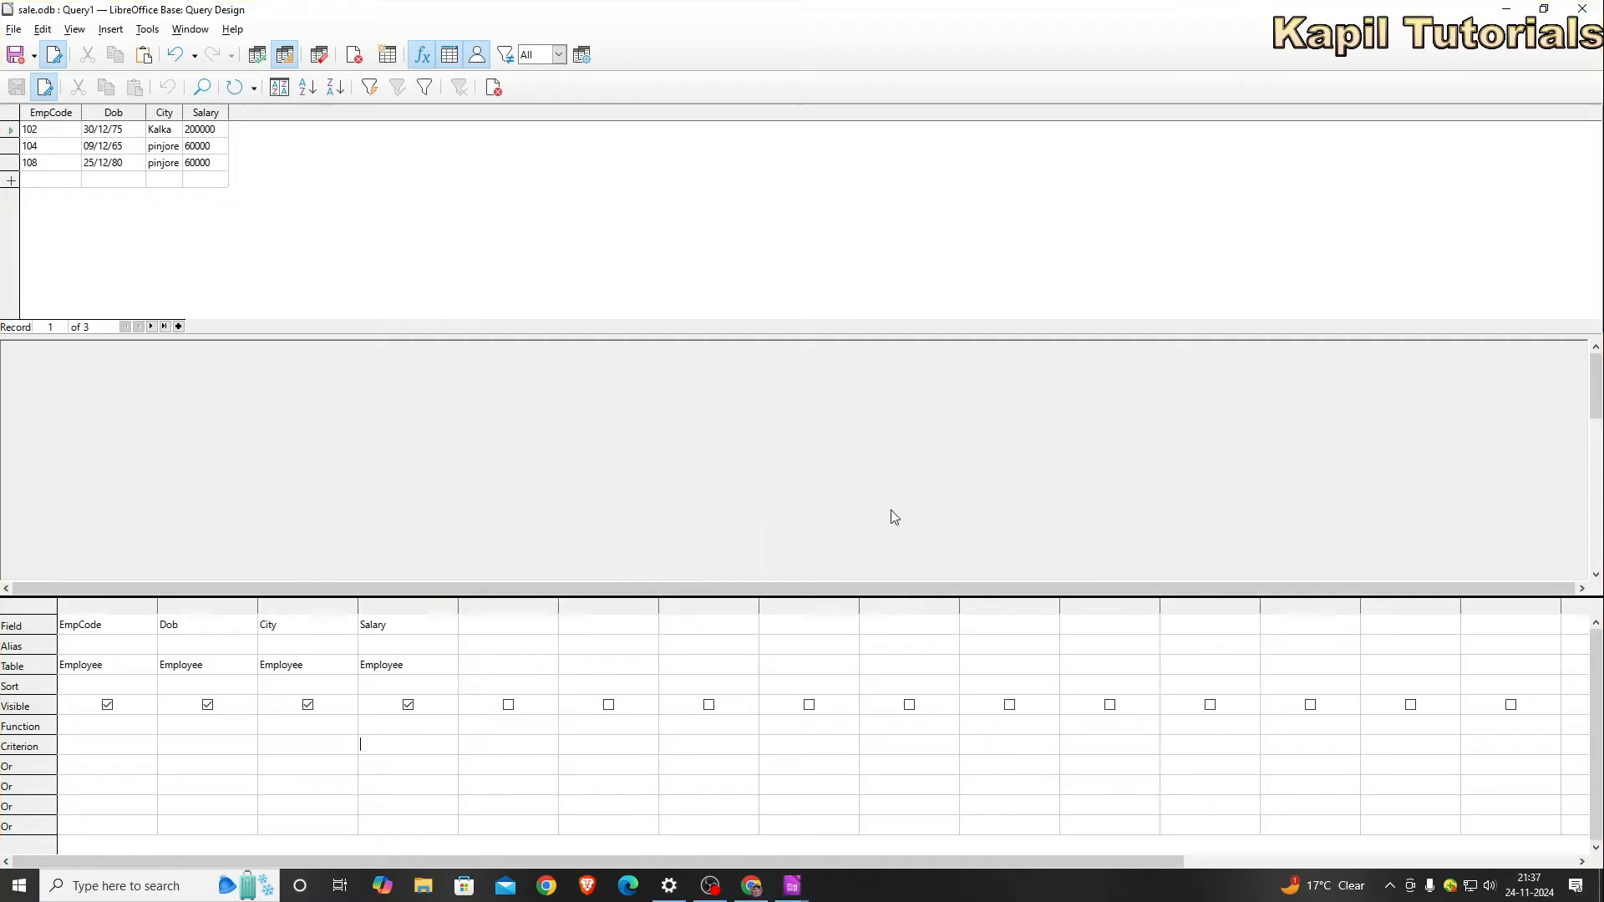
pyautogui.press('F5')
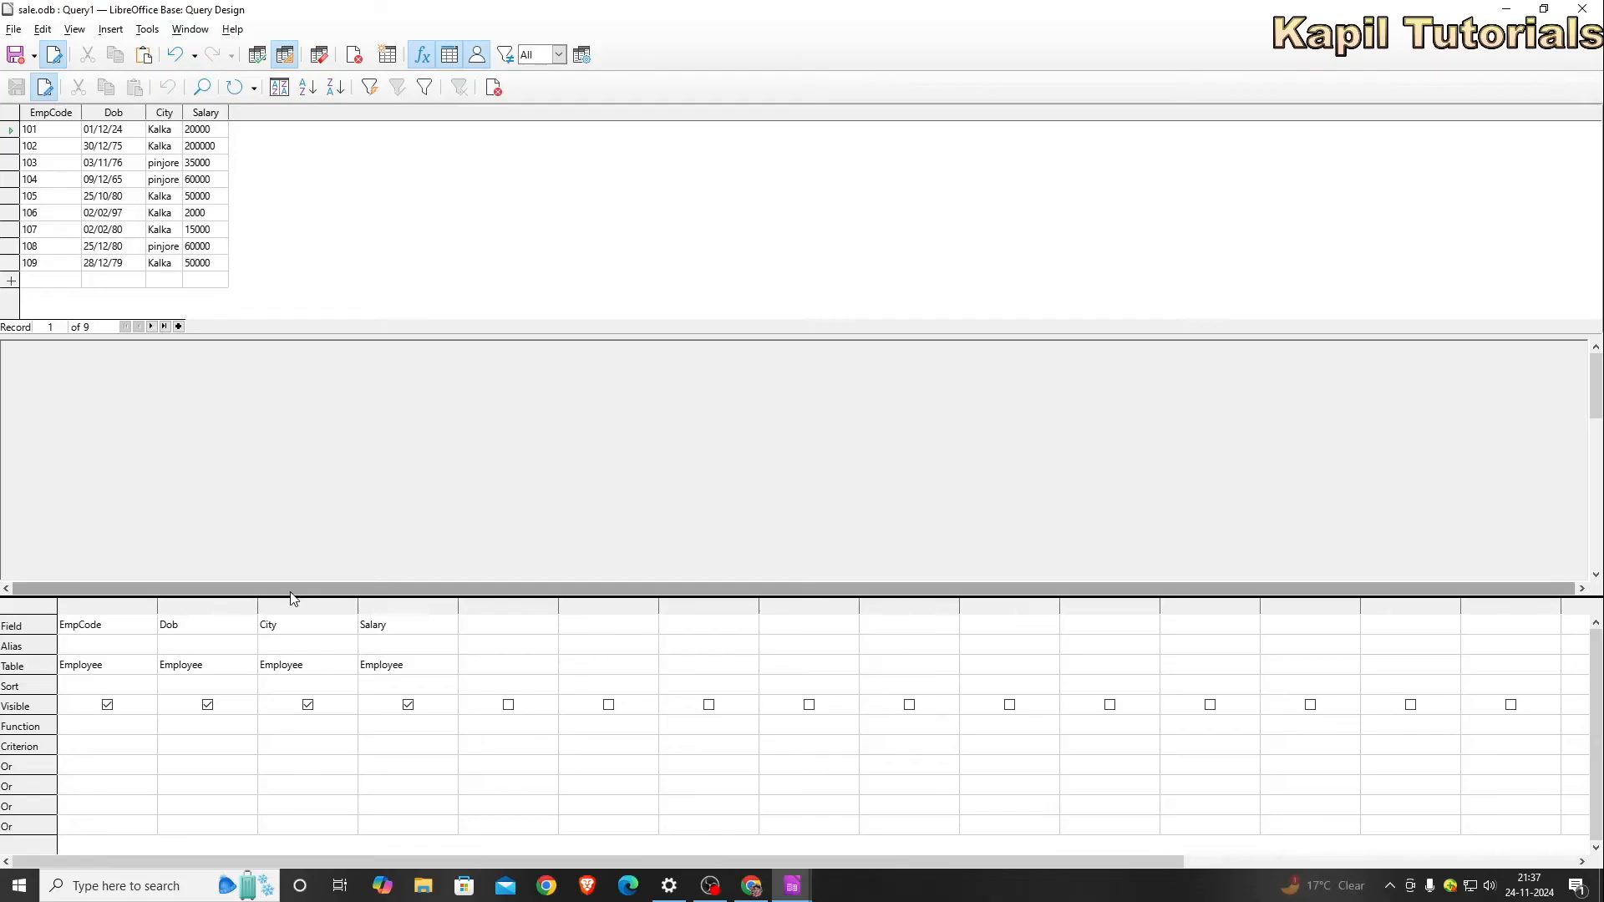
# Hide the EmpCode and Dob columns from the query output and set the City column's function to Group.
pyautogui.click(108, 706)
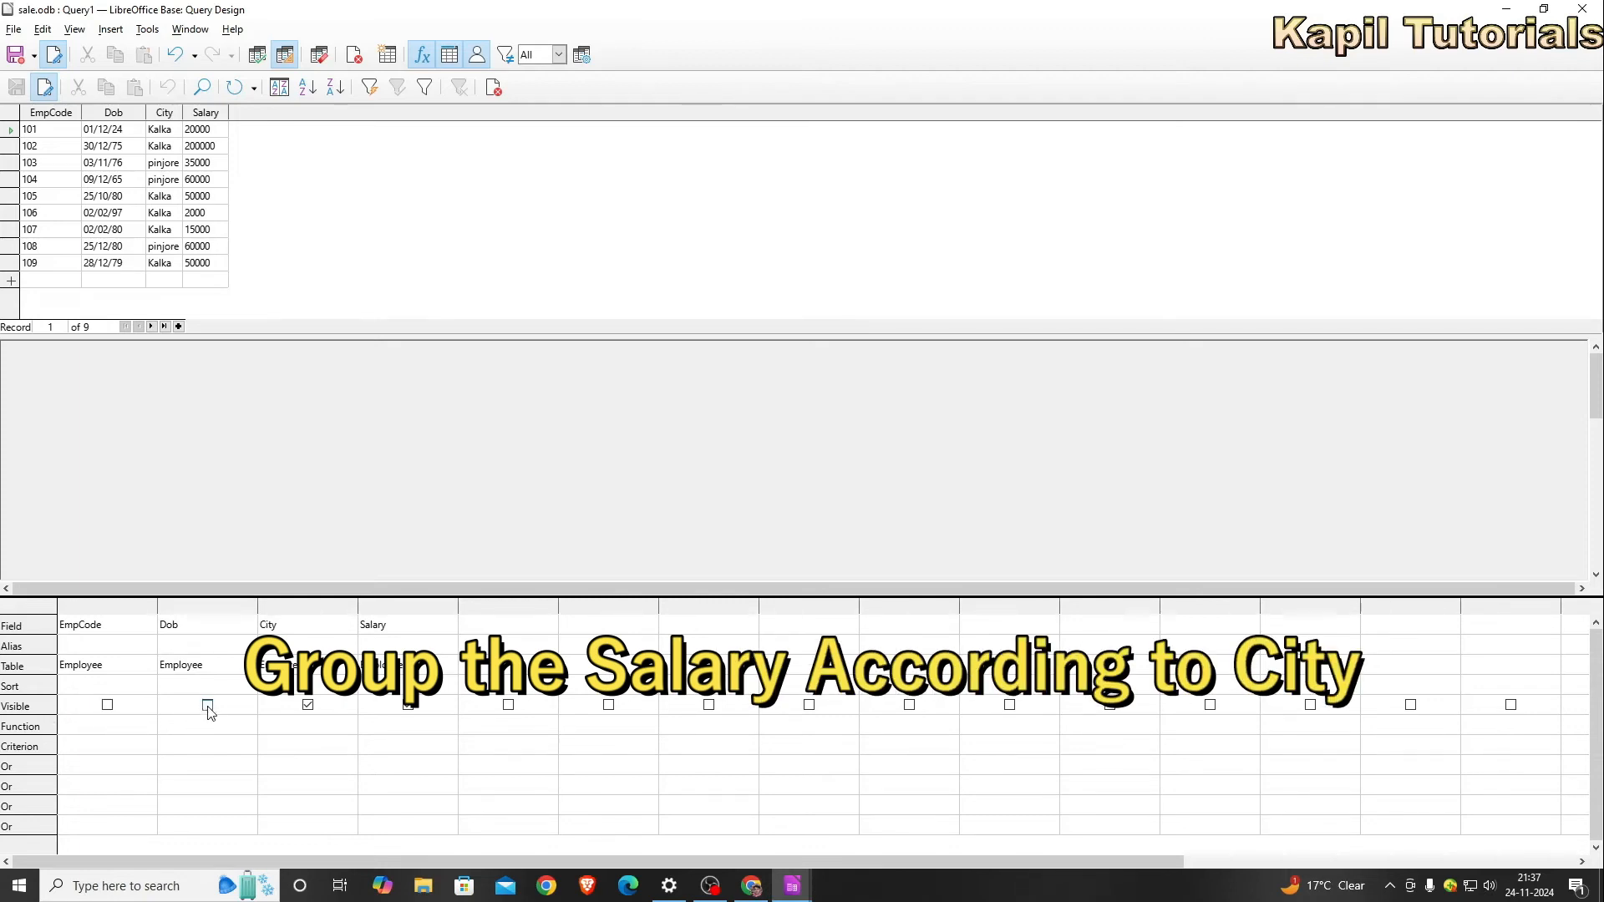
pyautogui.press('F5')
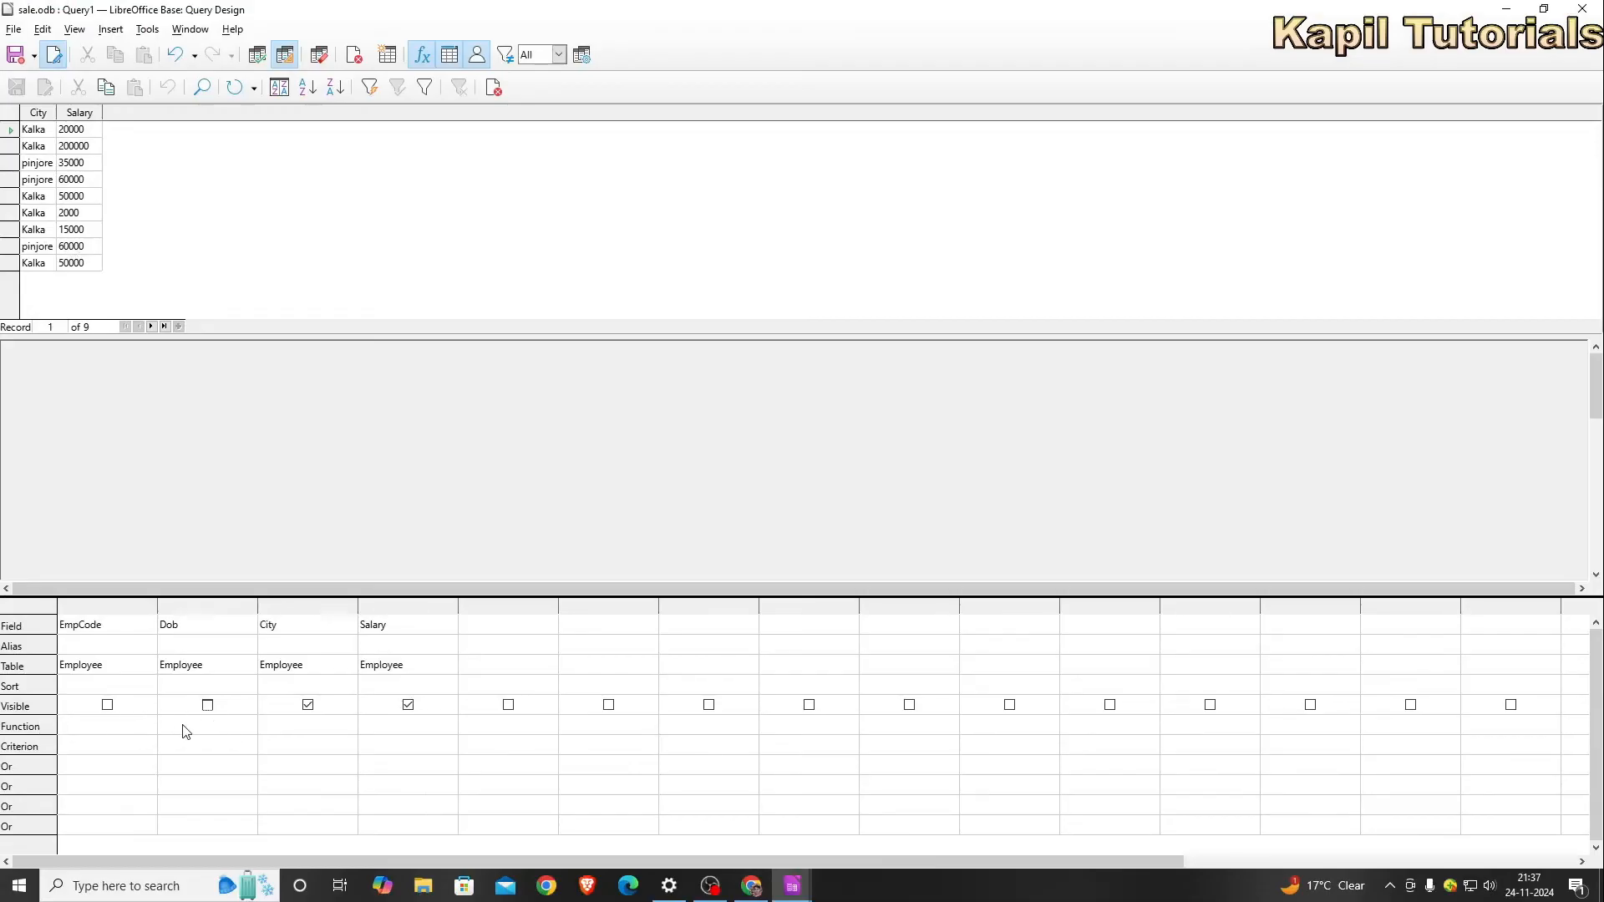
pyautogui.click(293, 733)
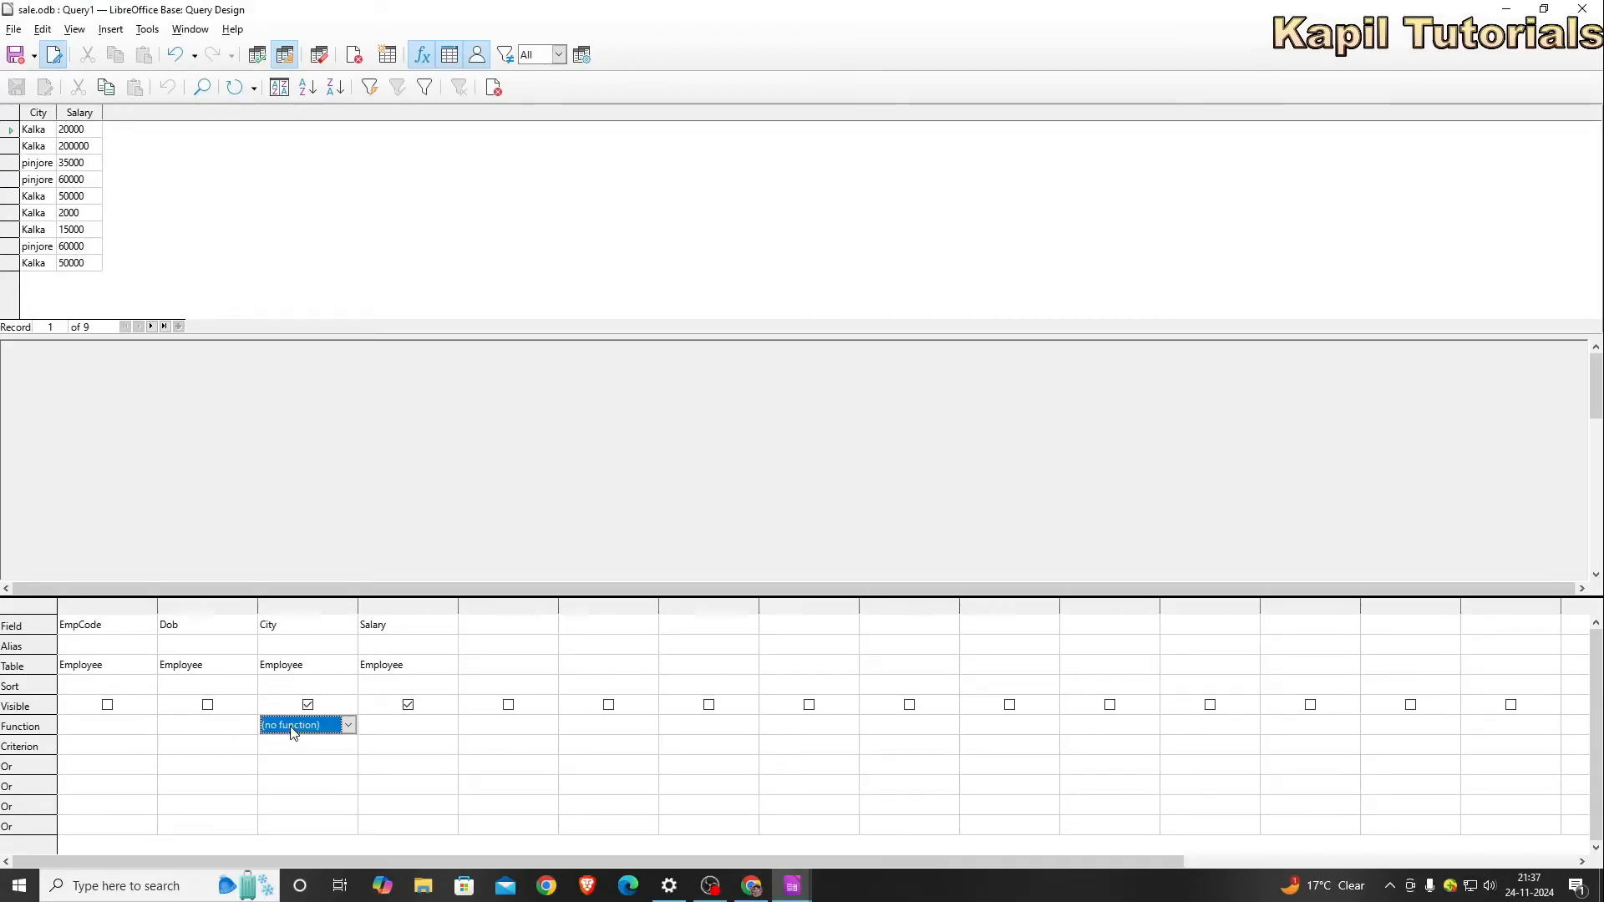
pyautogui.click(348, 726)
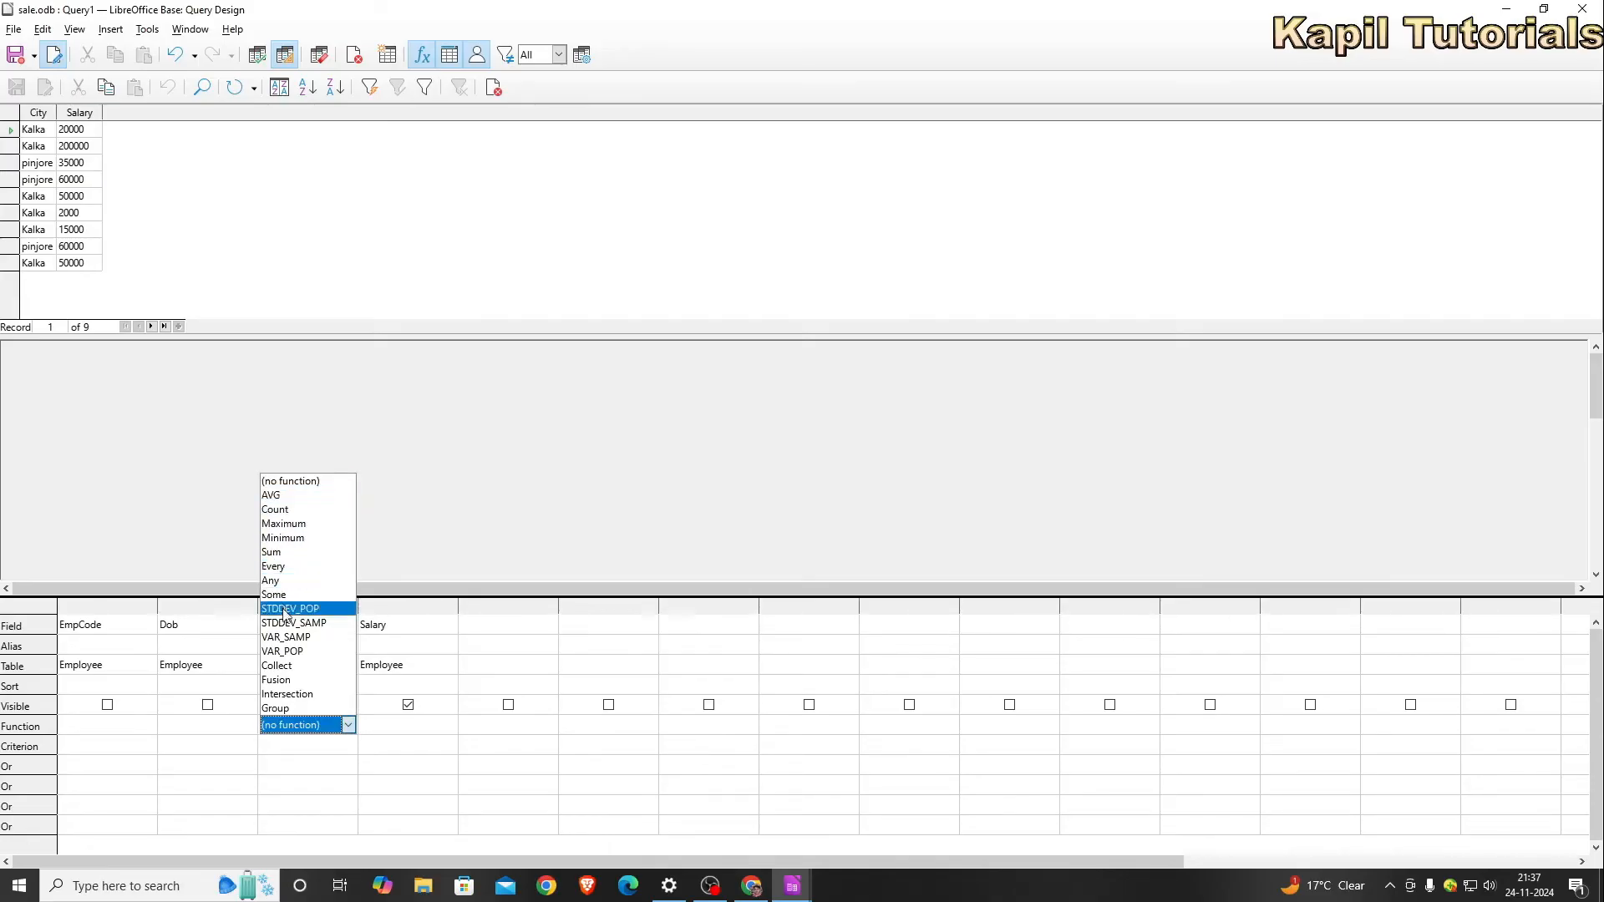
pyautogui.click(294, 708)
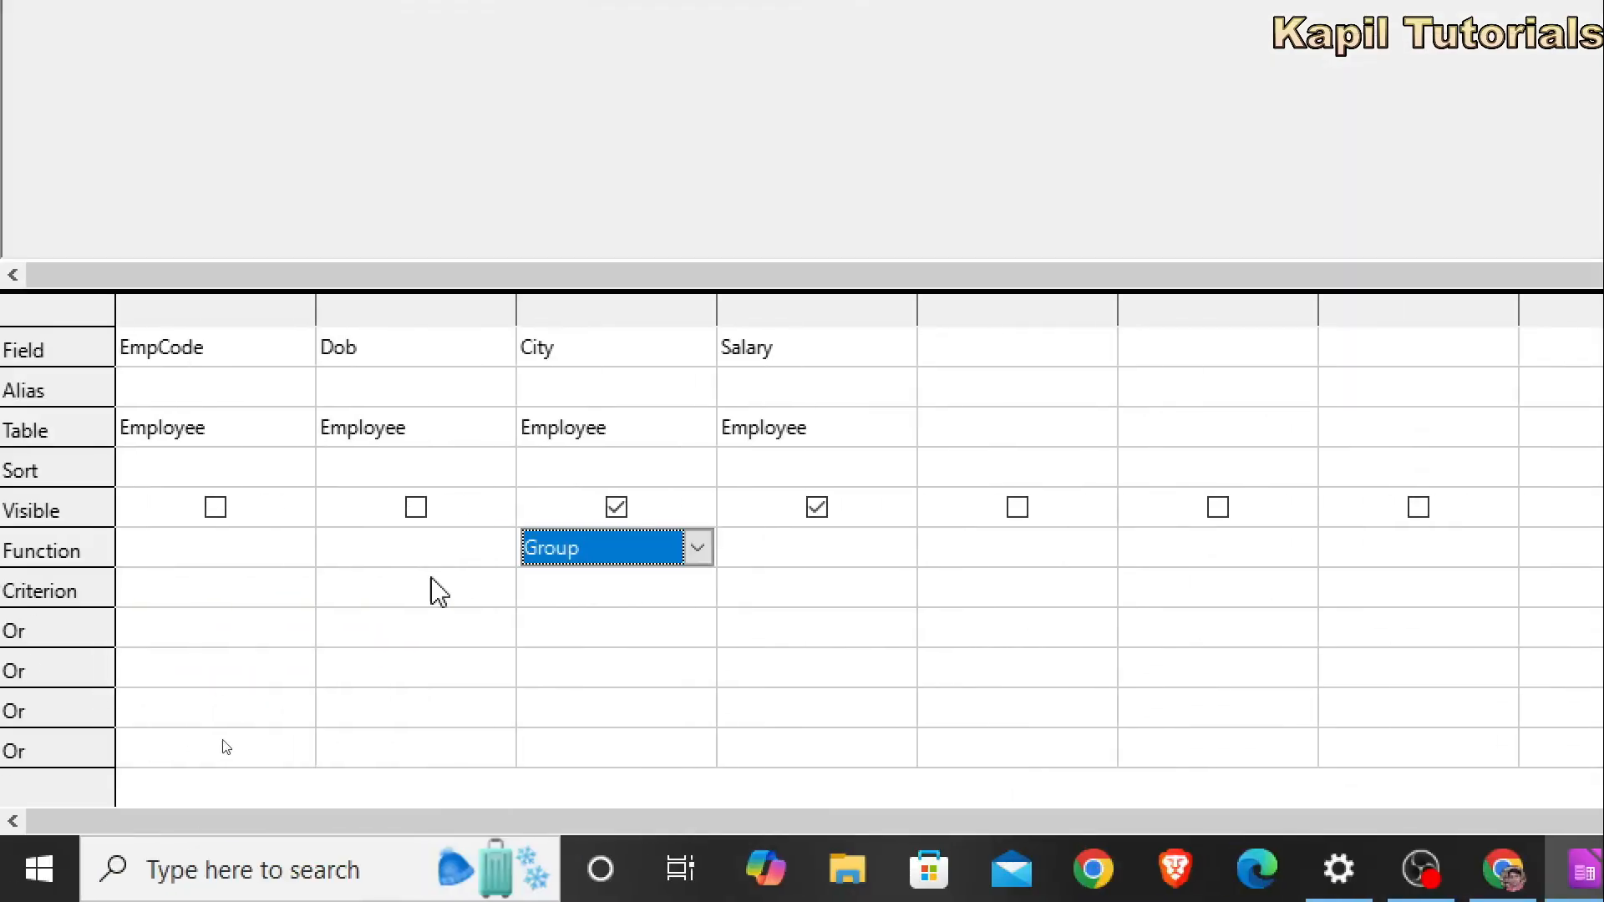
pyautogui.click(617, 506)
# Set the Salary column's function to Sum and run the query.
pyautogui.click(758, 553)
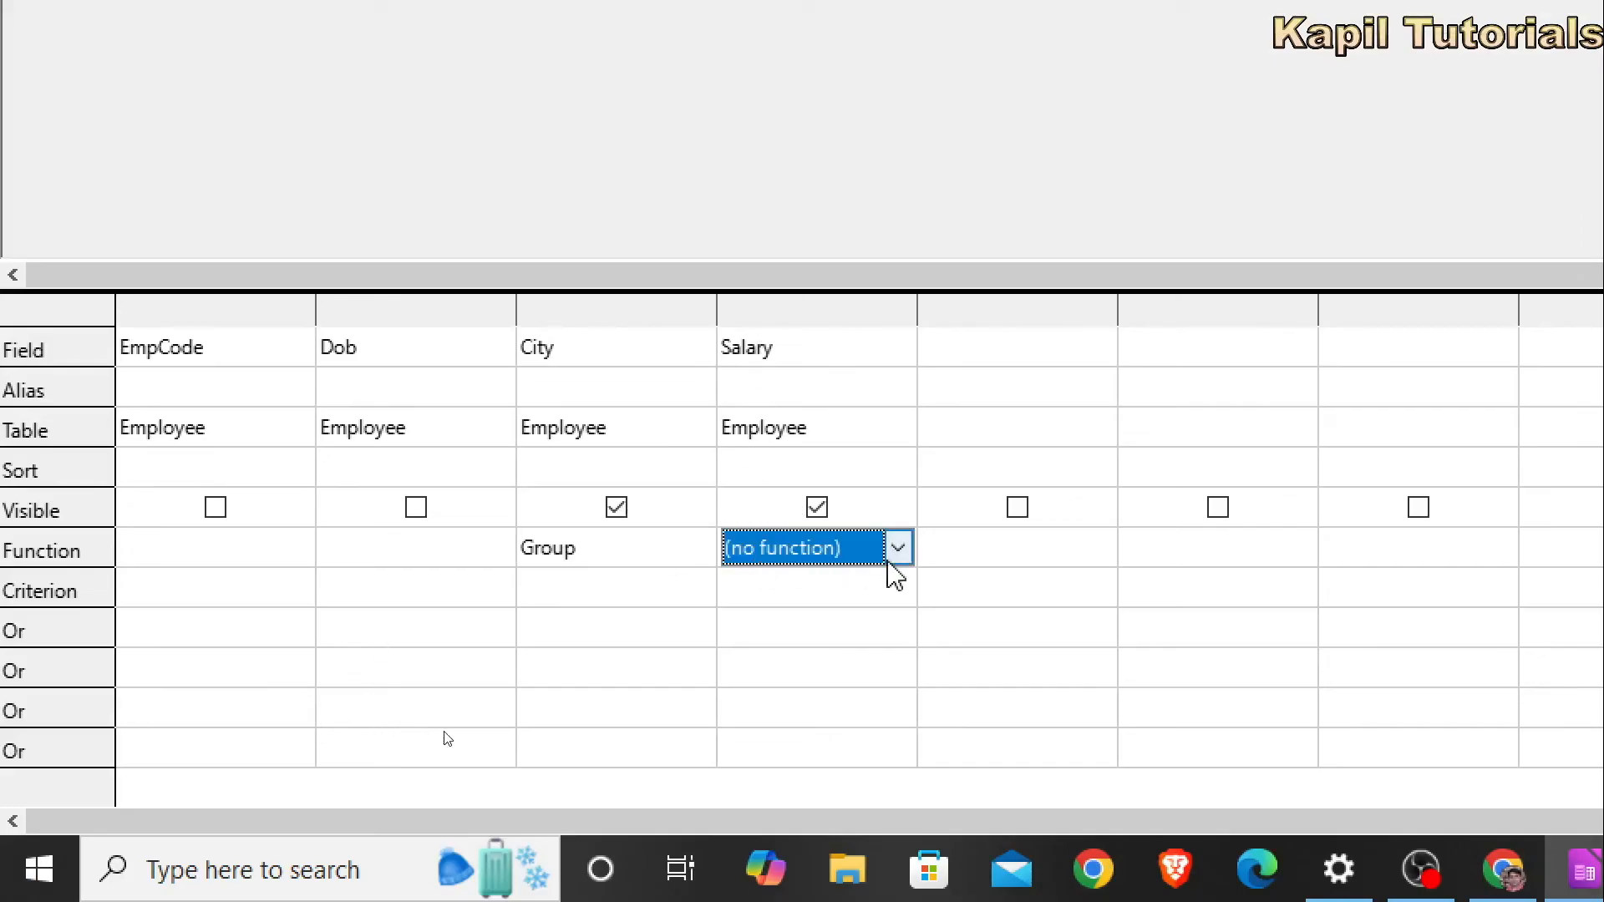
pyautogui.click(896, 552)
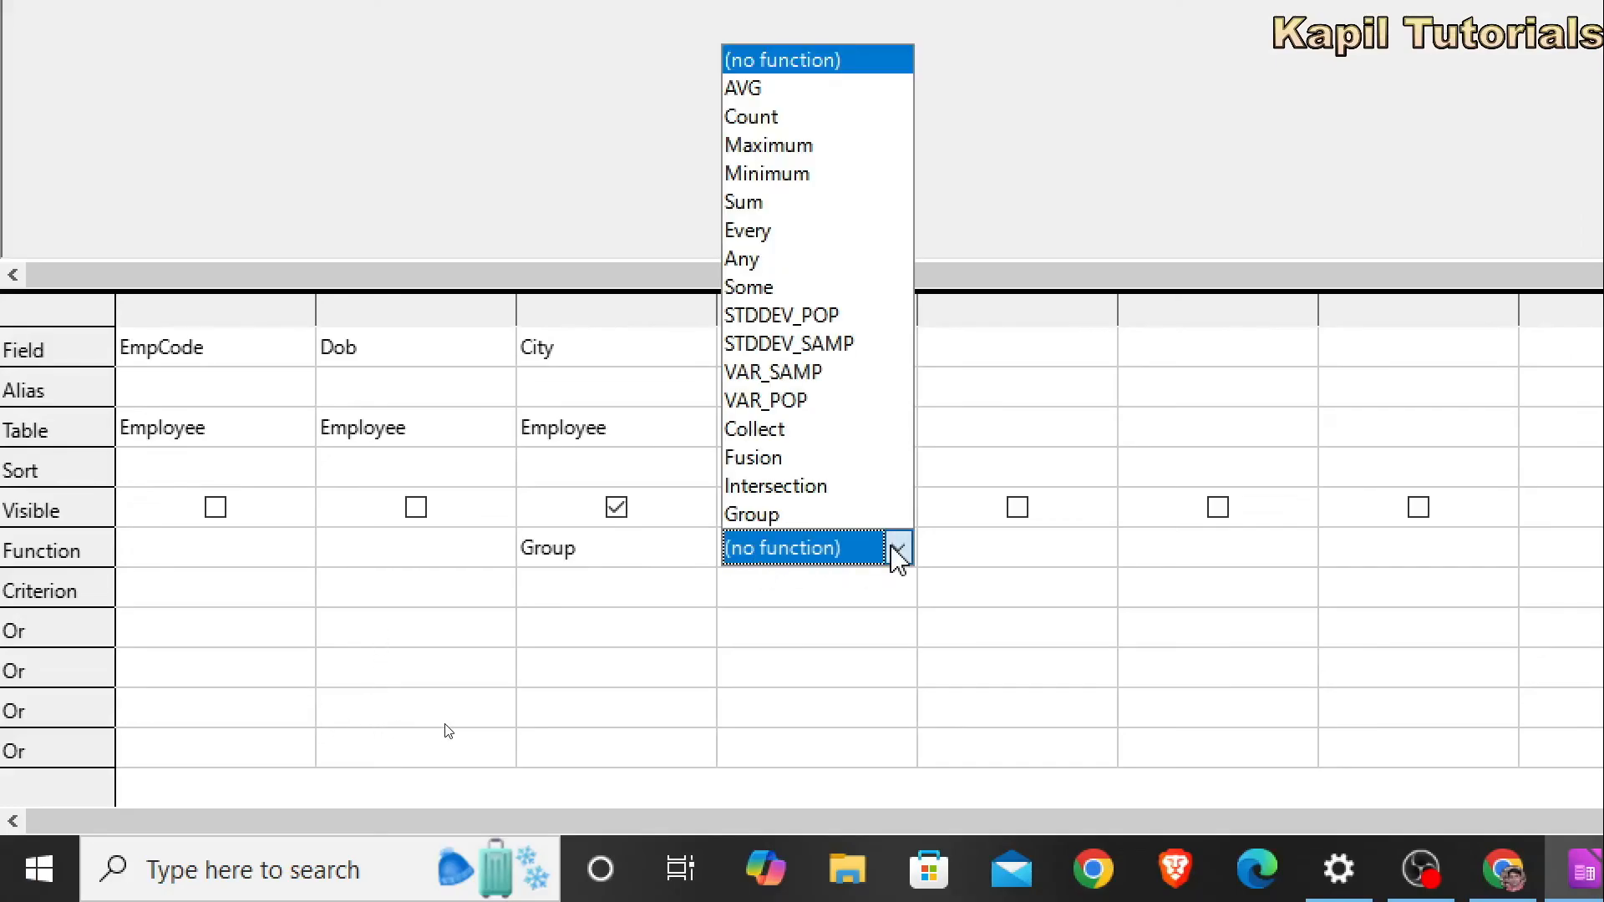
pyautogui.click(752, 203)
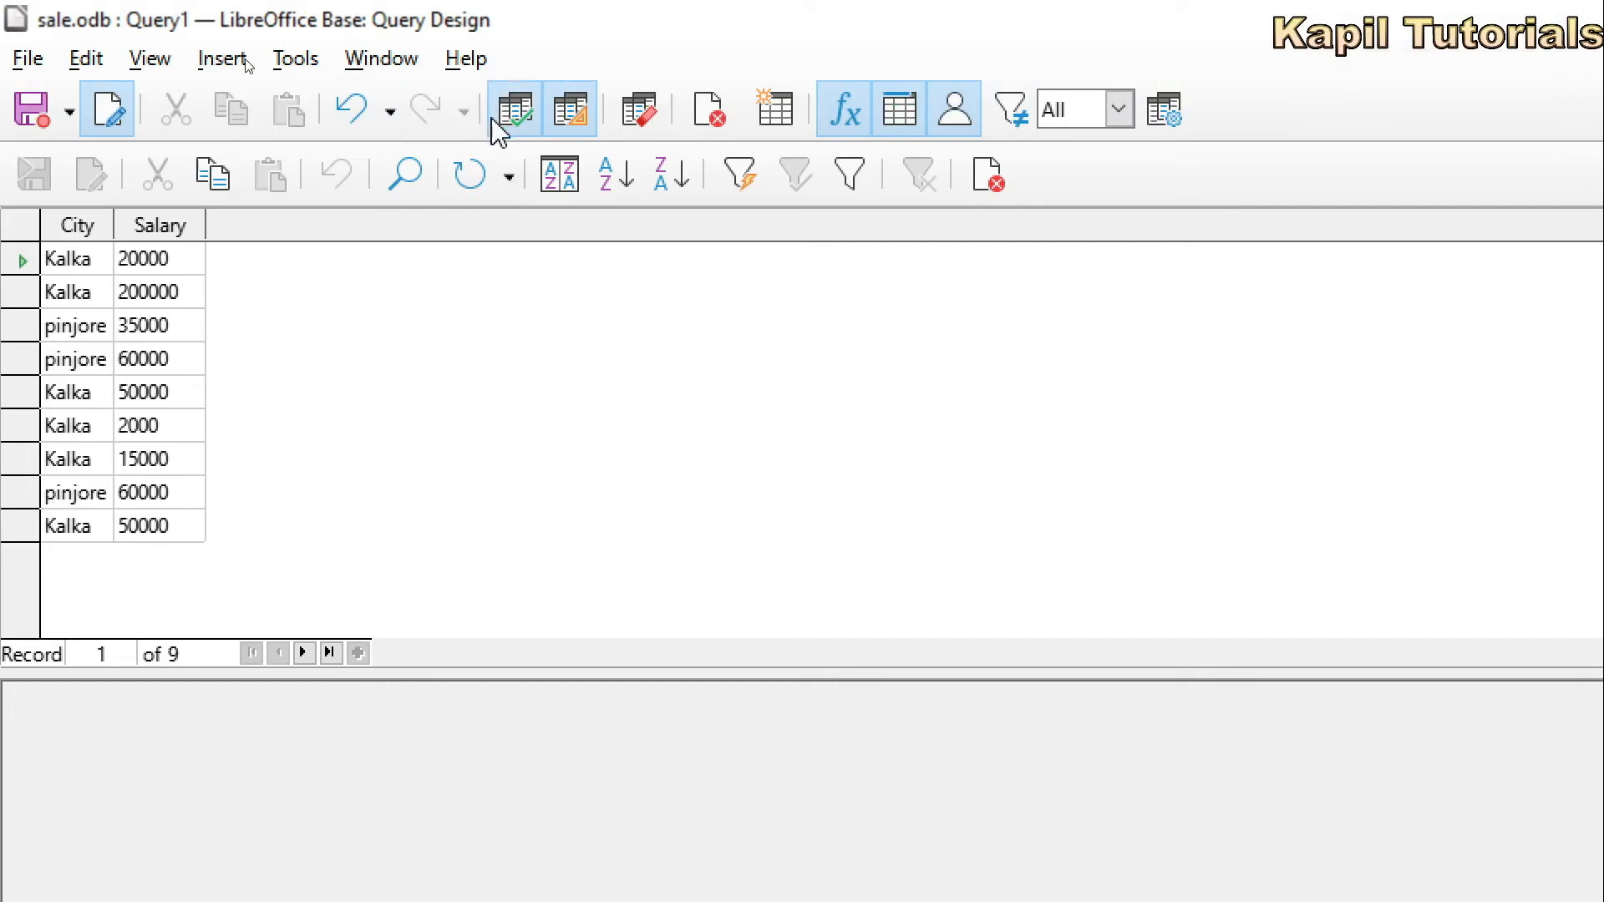
pyautogui.click(511, 115)
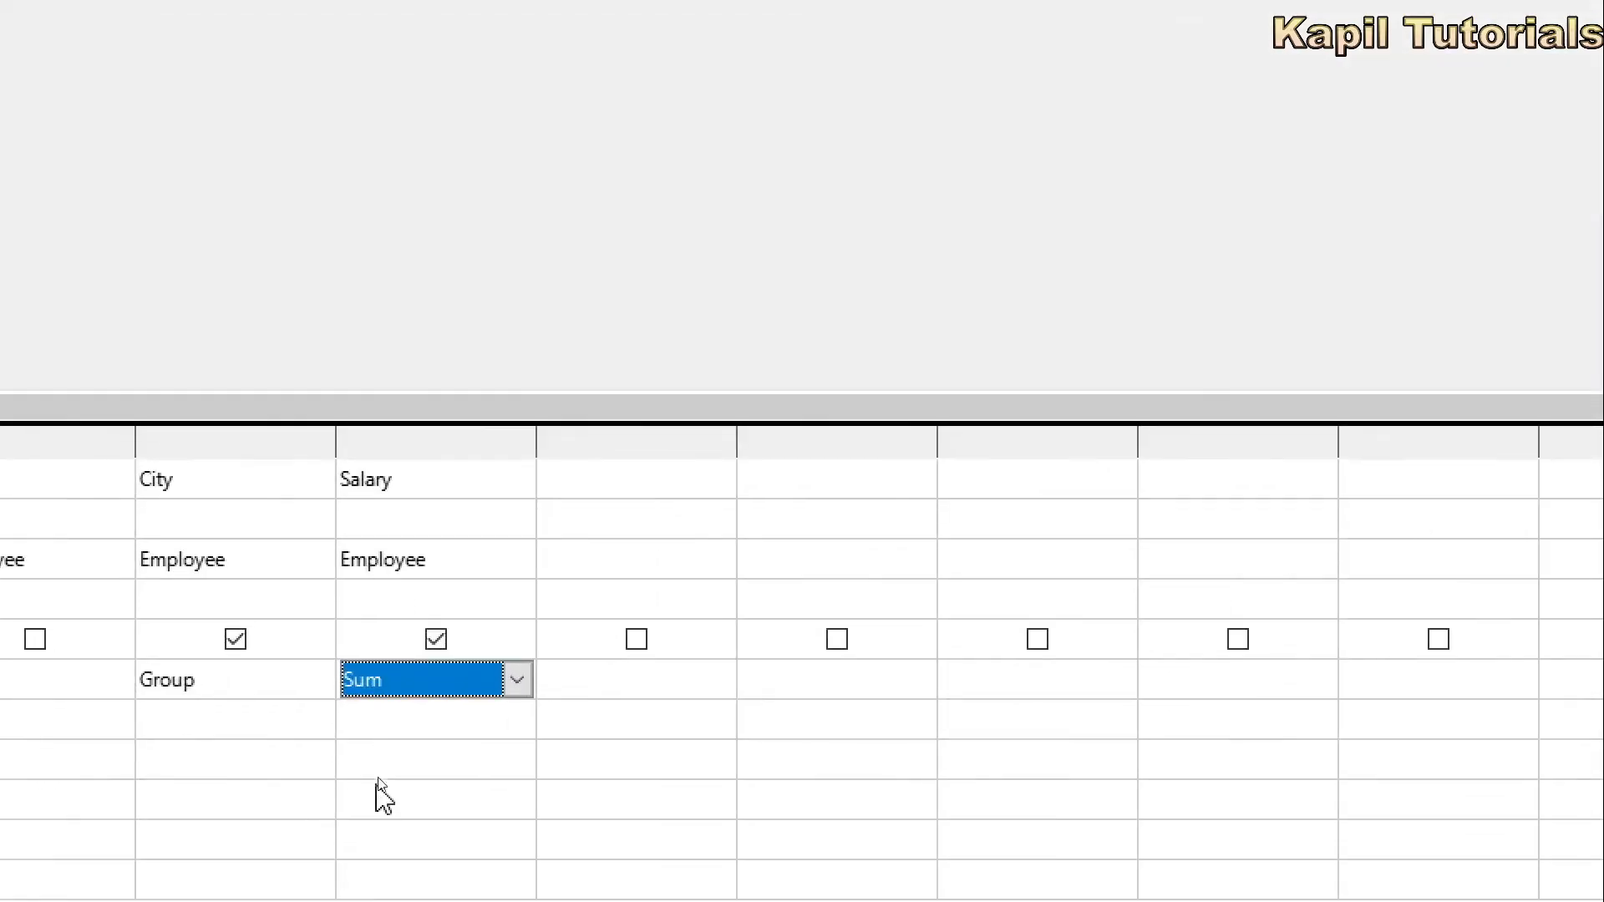
# Change the Salary column's function to Maximum and rerun the query.
pyautogui.click(448, 724)
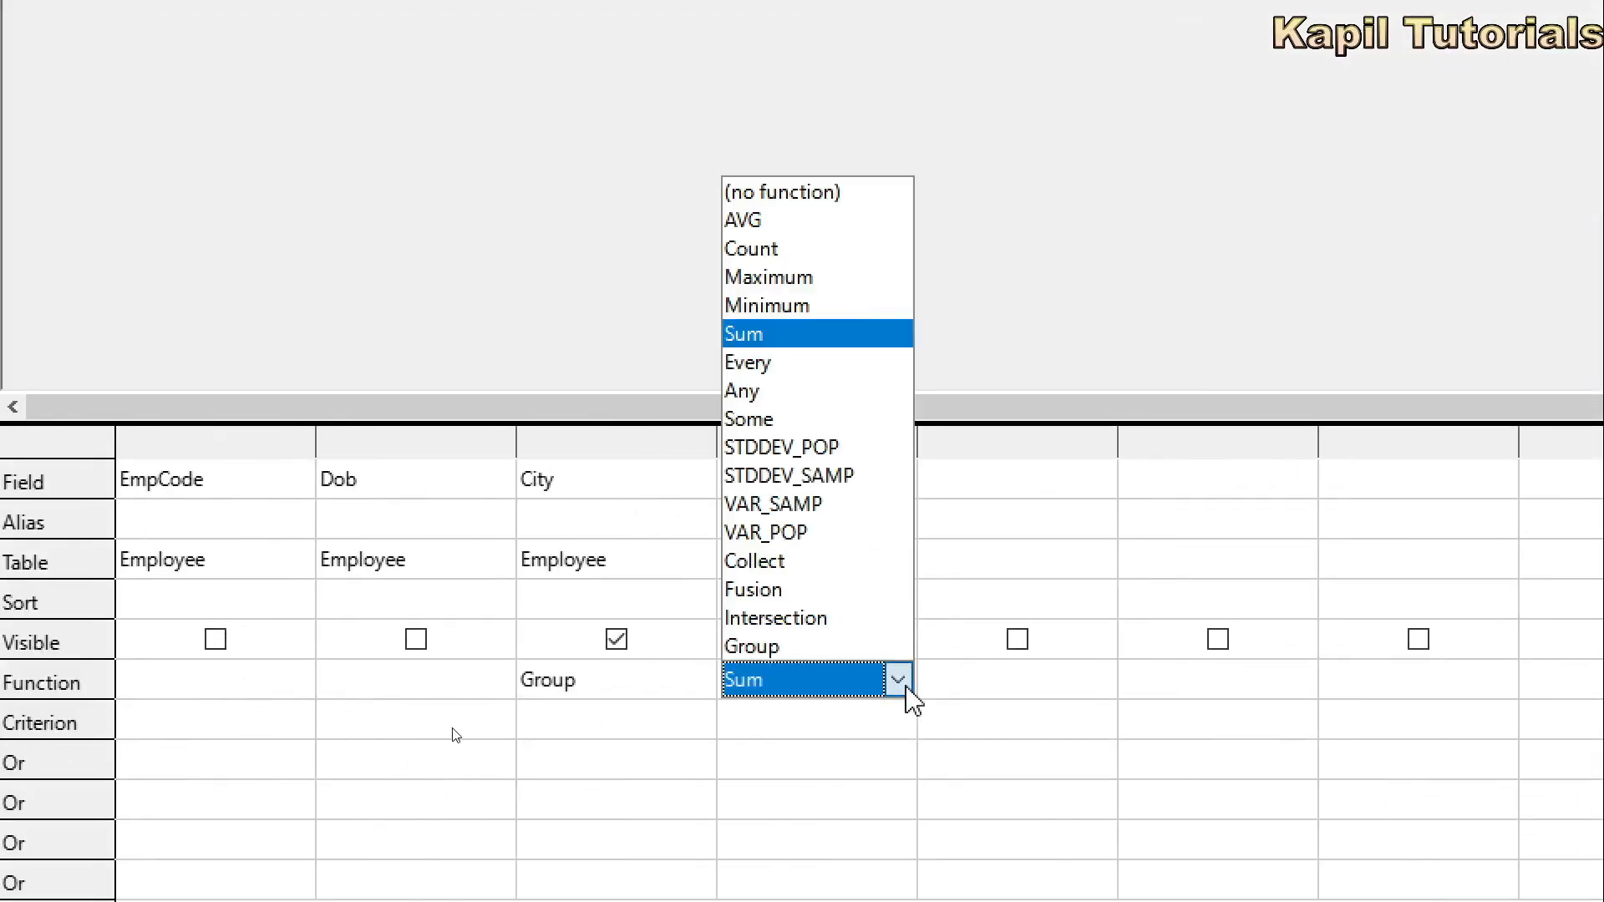
pyautogui.click(794, 280)
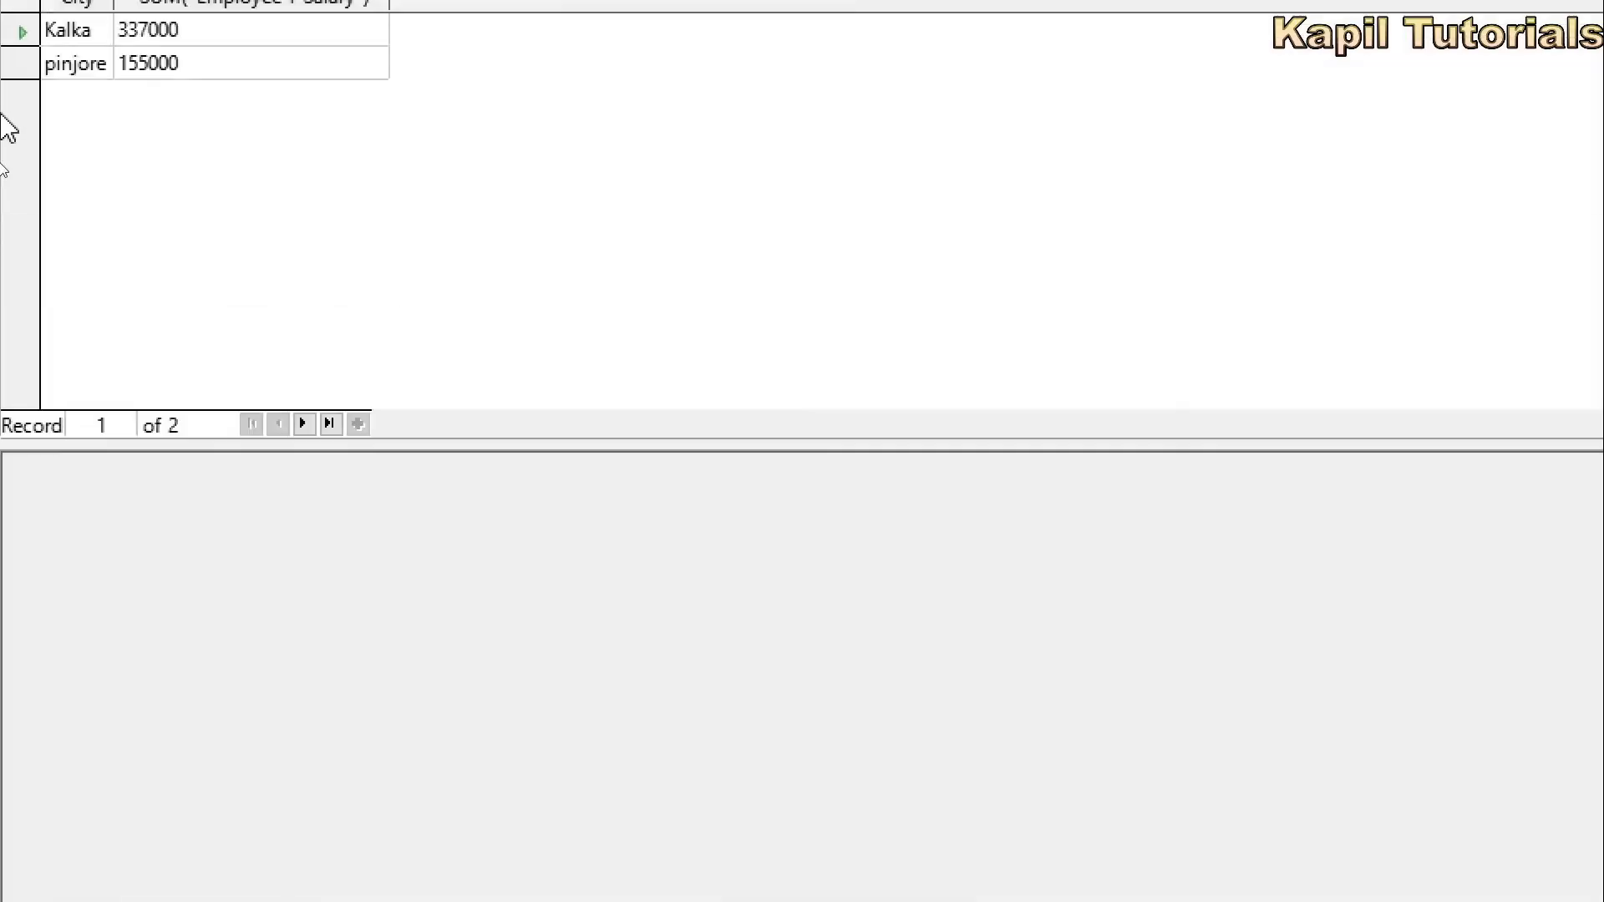
pyautogui.press('F5')
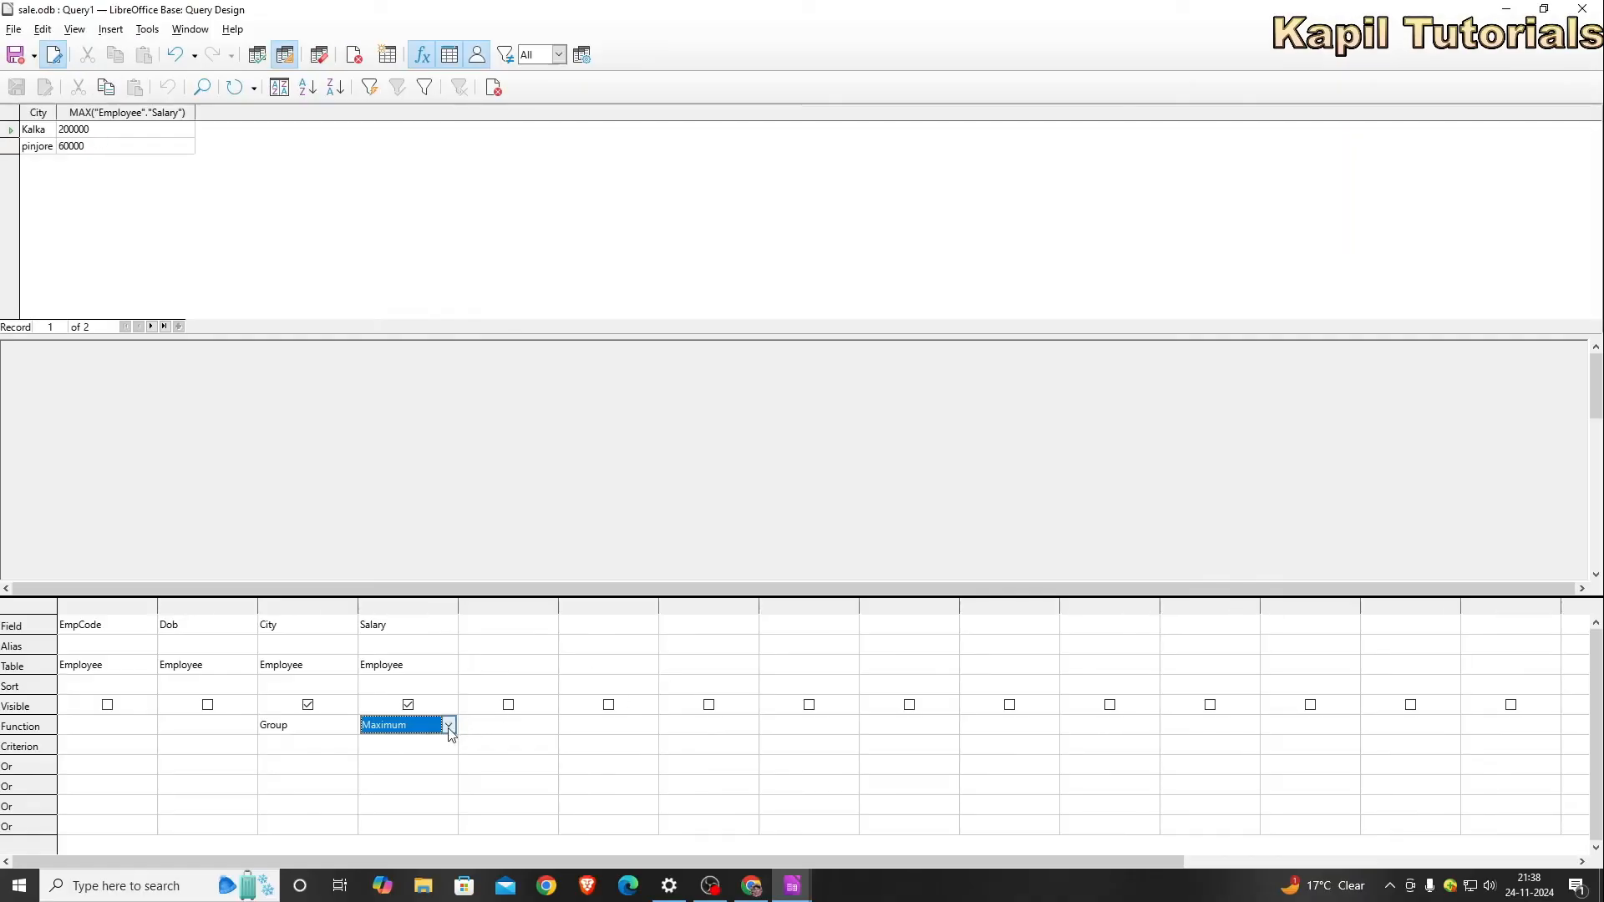
# Change the Salary column's function to Minimum and rerun the query.
pyautogui.click(448, 724)
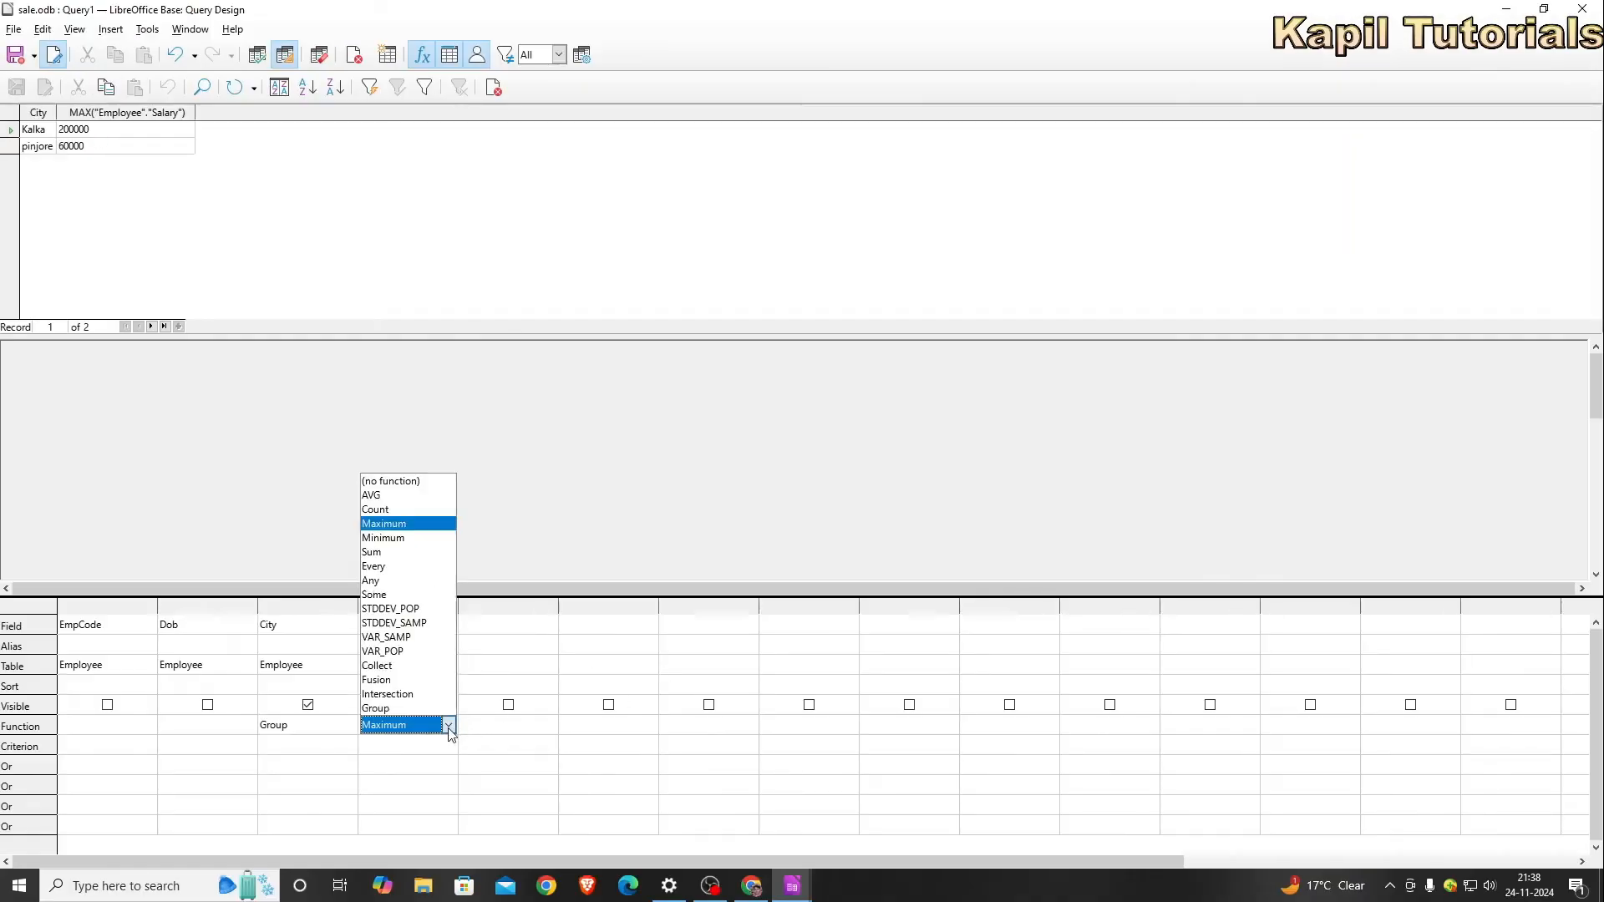
pyautogui.click(384, 543)
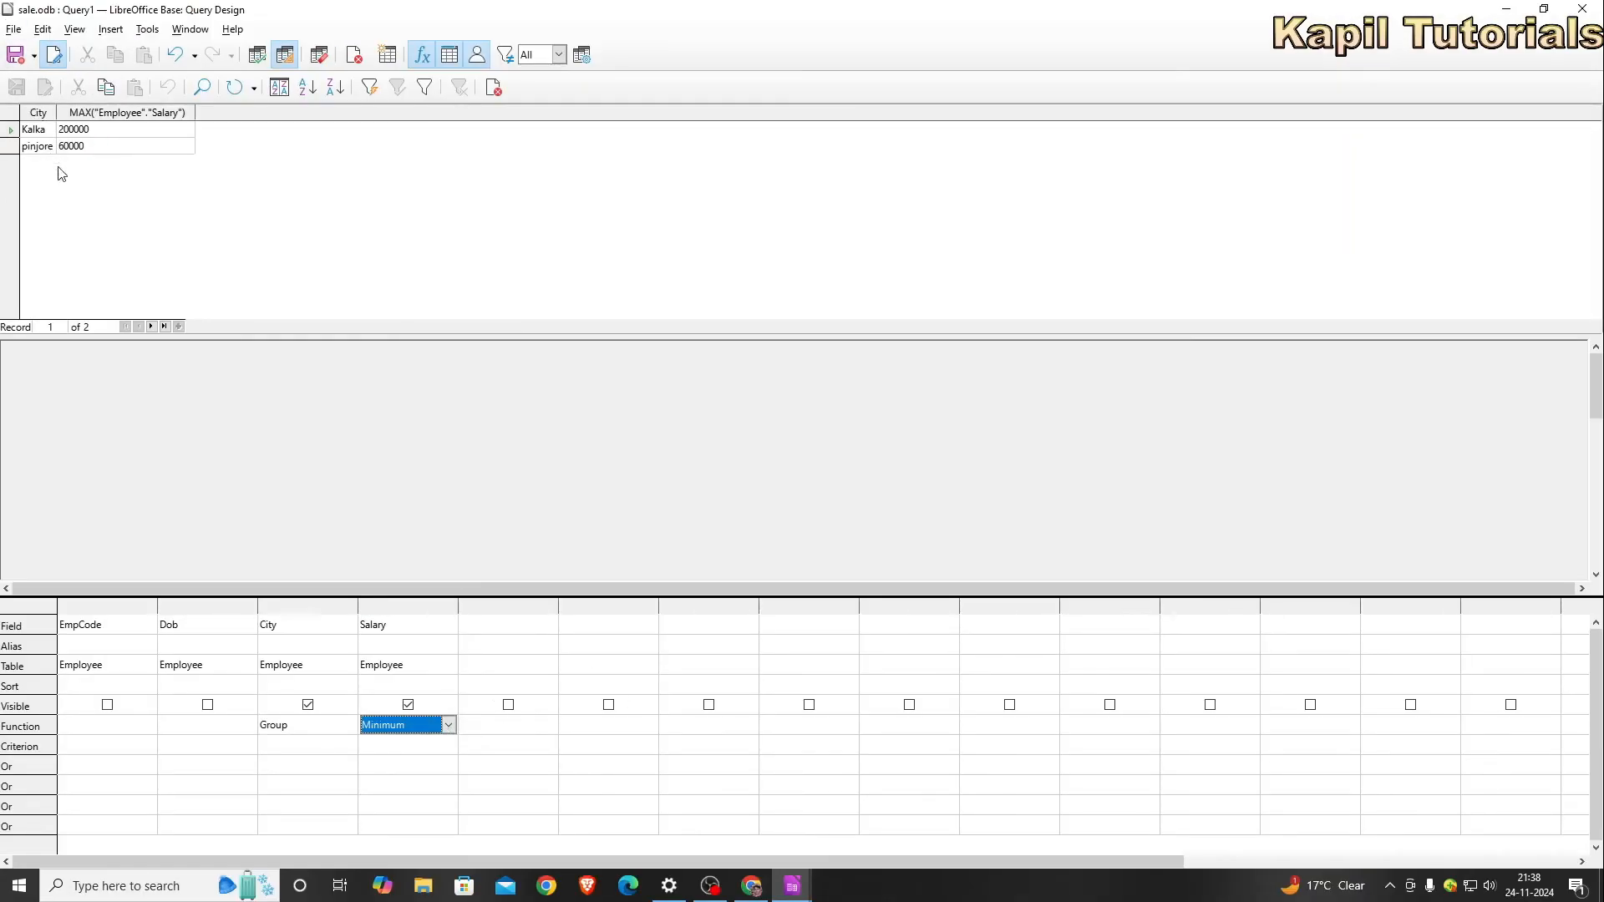
pyautogui.press('F5')
pyautogui.click(987, 269)
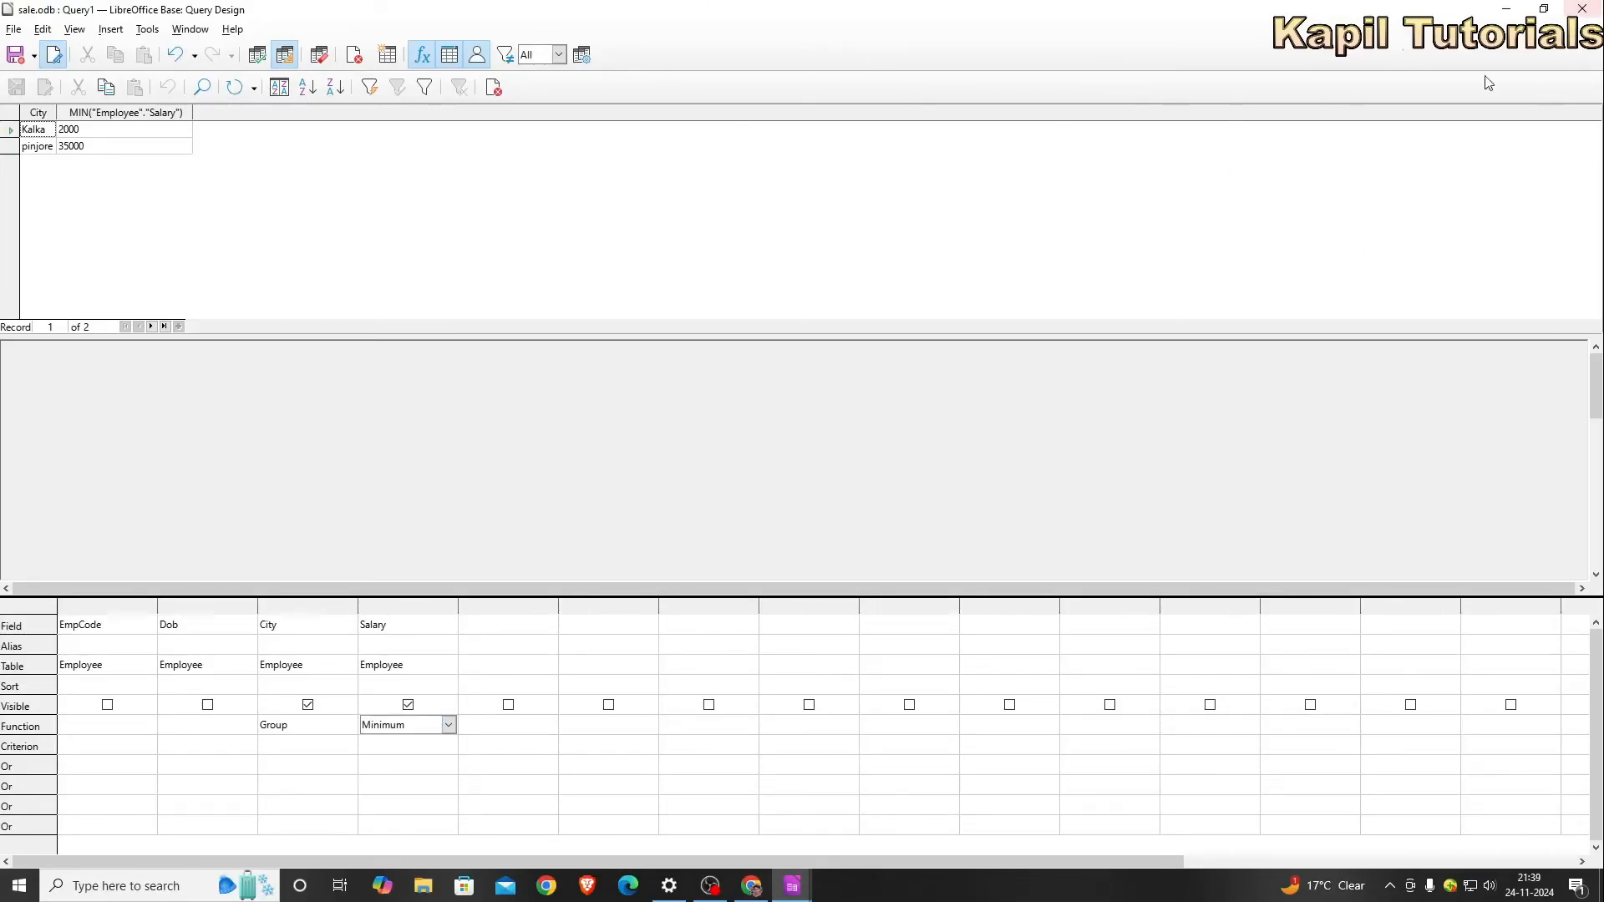
# Close the query design and save the query under the name "design q".
pyautogui.click(1581, 10)
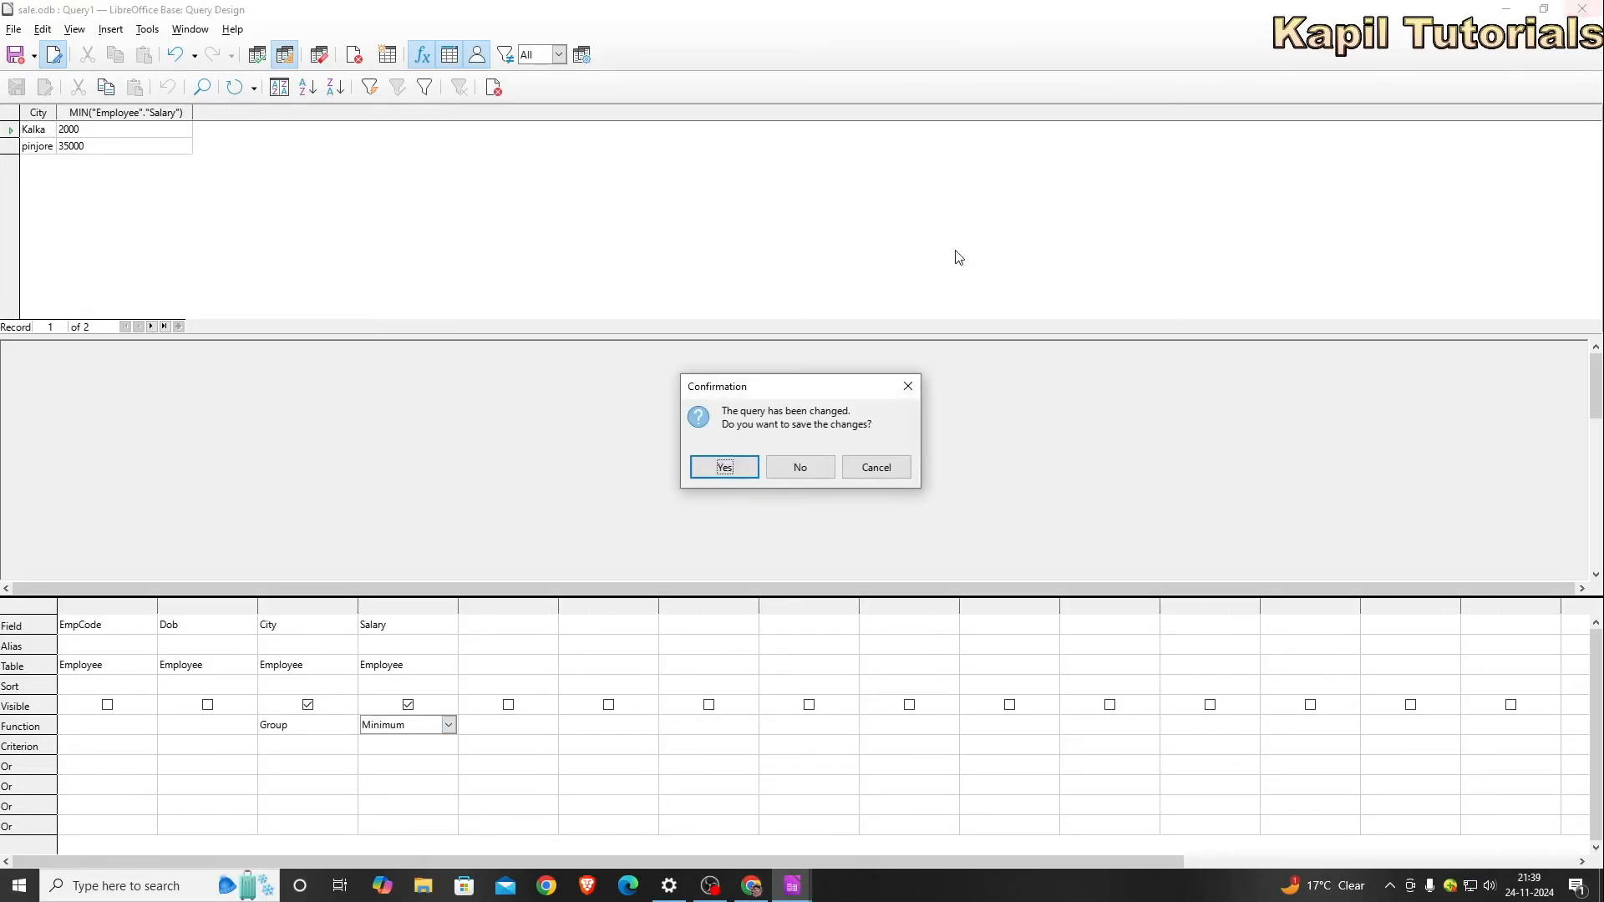
pyautogui.click(718, 467)
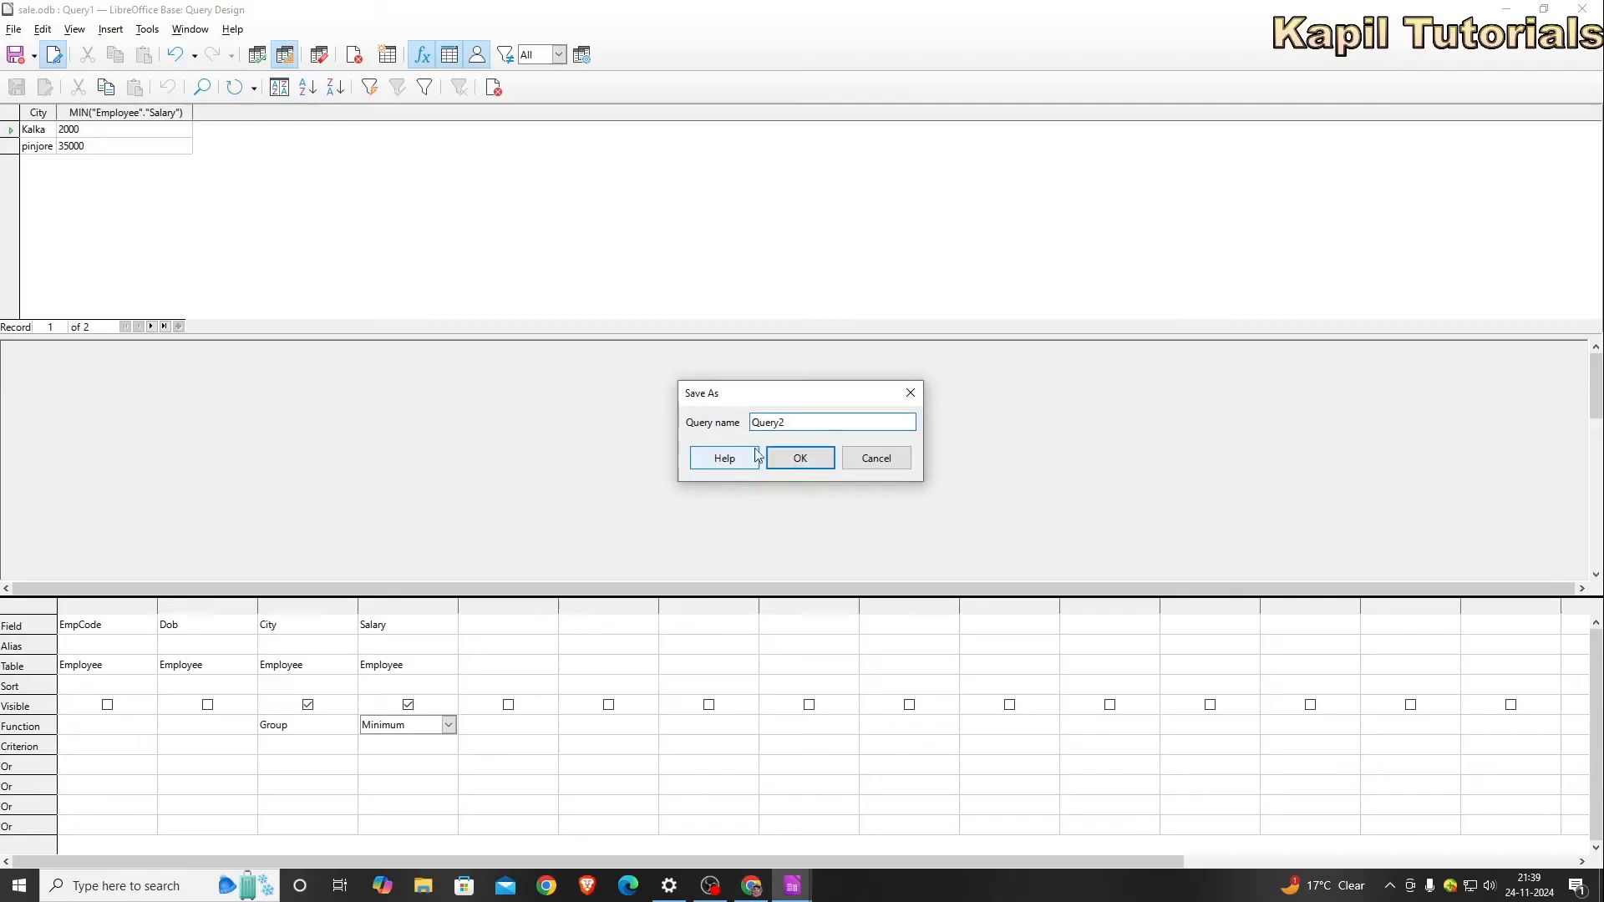
pyautogui.moveTo(814, 427); pyautogui.dragTo(735, 420)
pyautogui.write('design q')
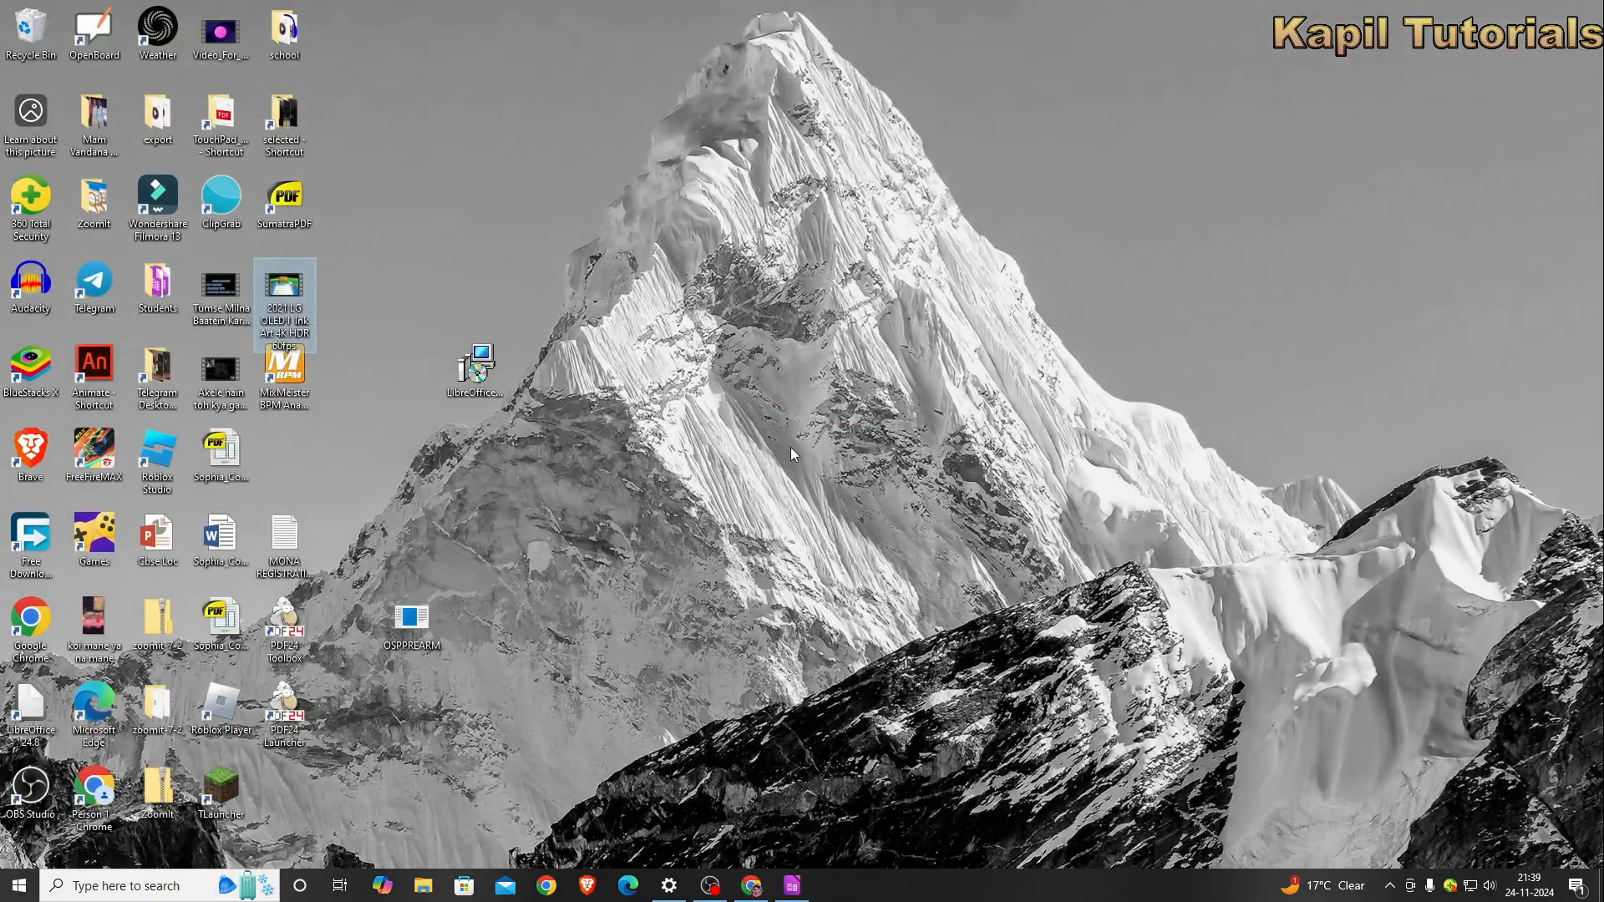
# Return to the sale.odb database window, review the relationships between its tables, and close the relation design.
pyautogui.click(792, 885)
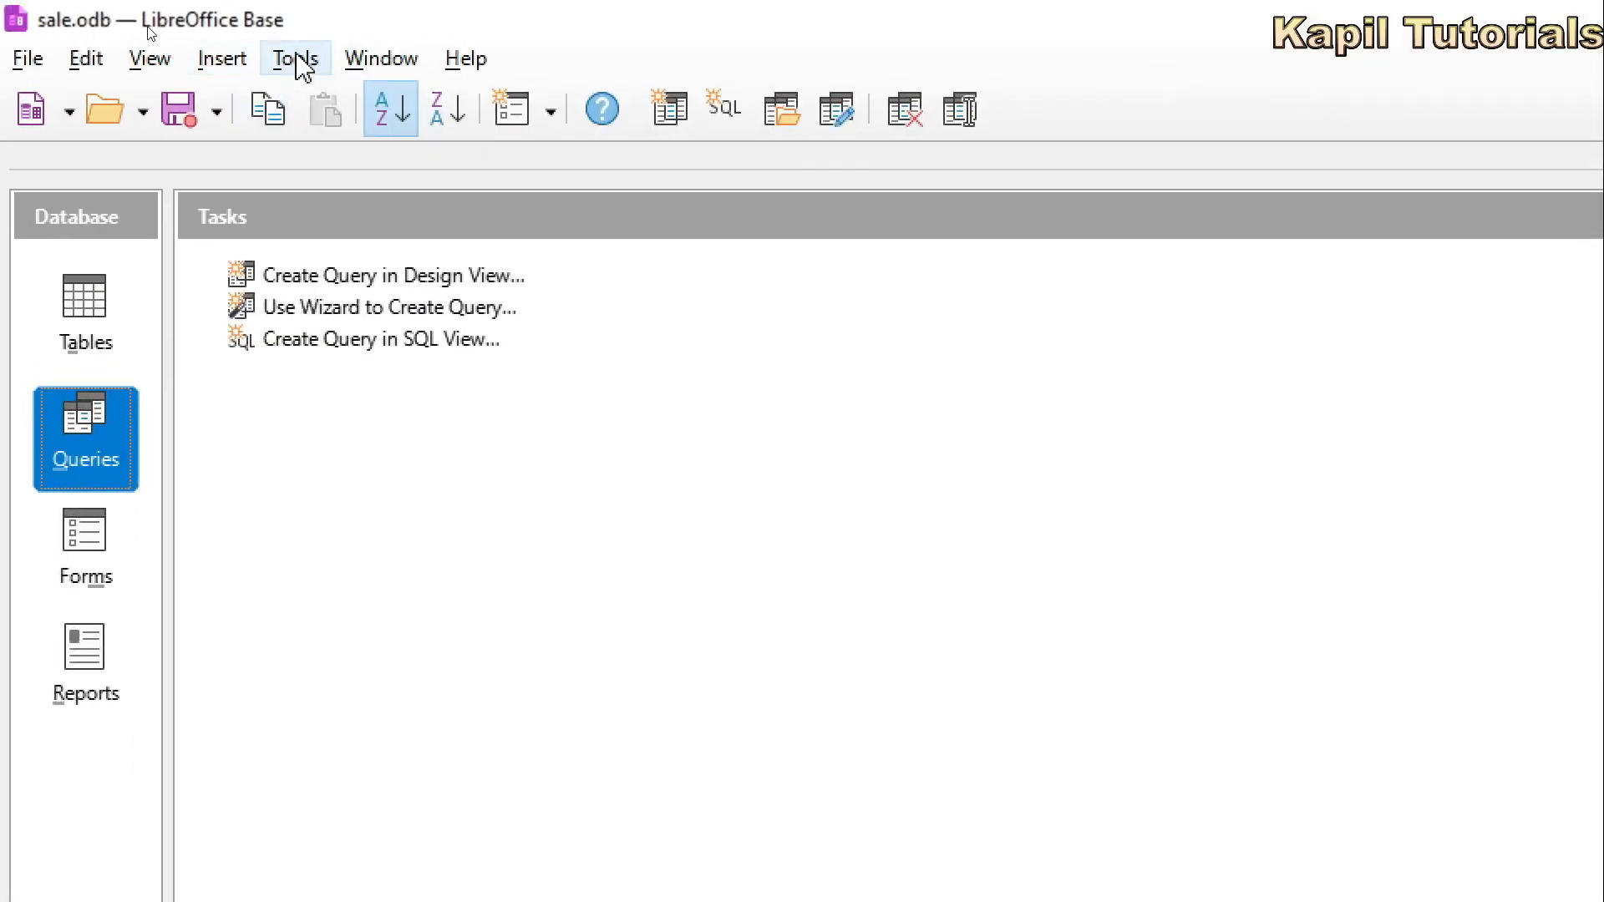
pyautogui.click(296, 58)
pyautogui.click(332, 102)
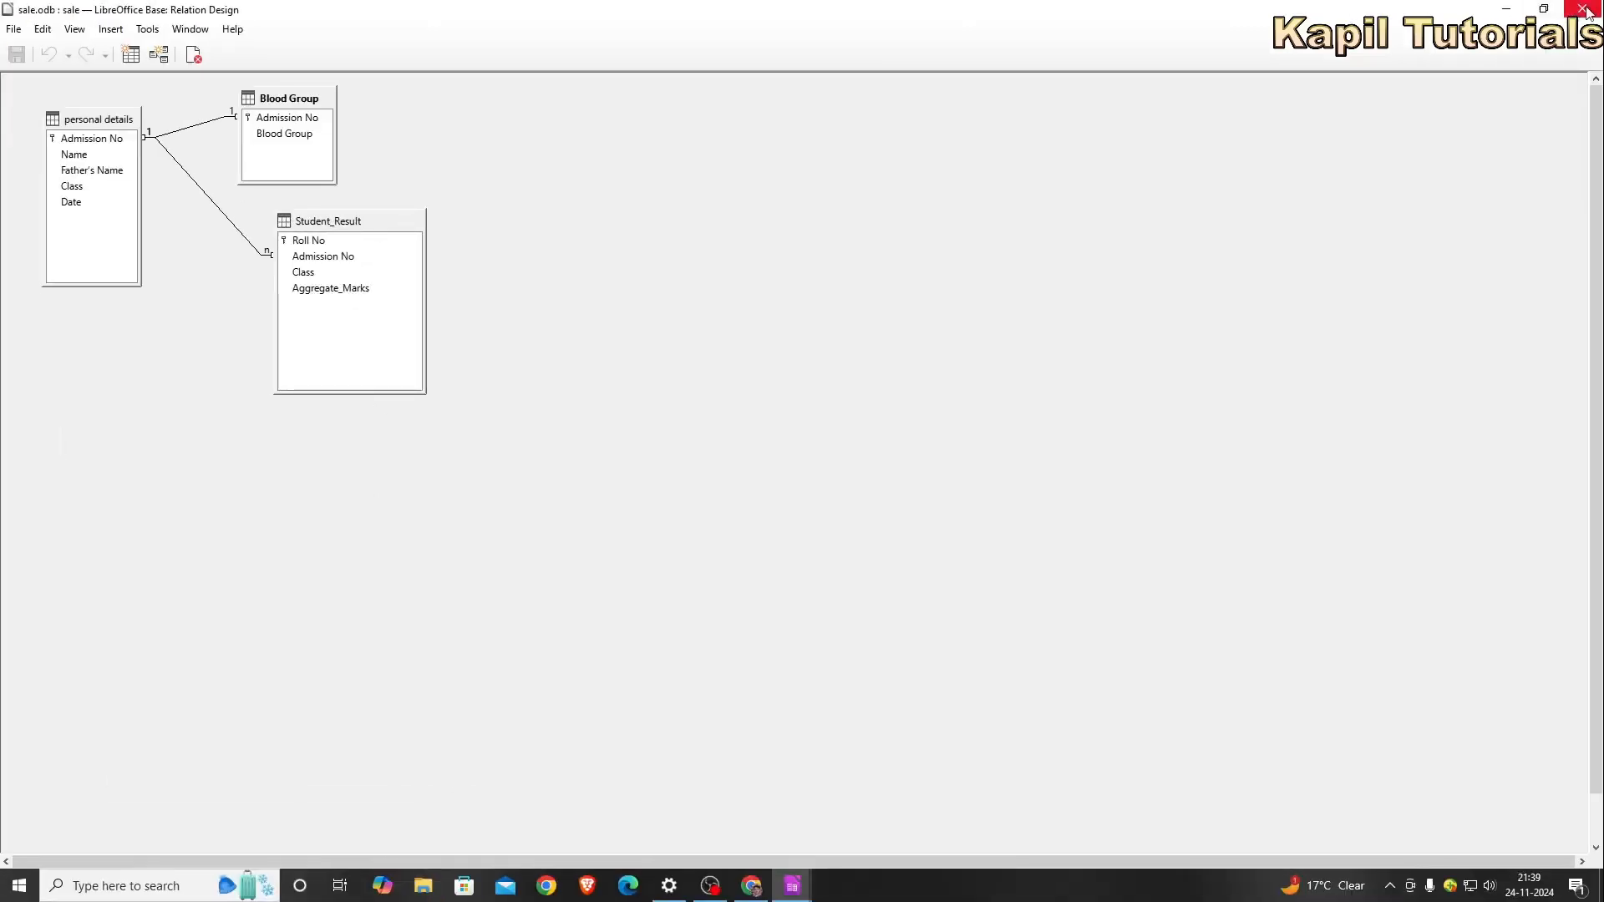
pyautogui.click(1584, 10)
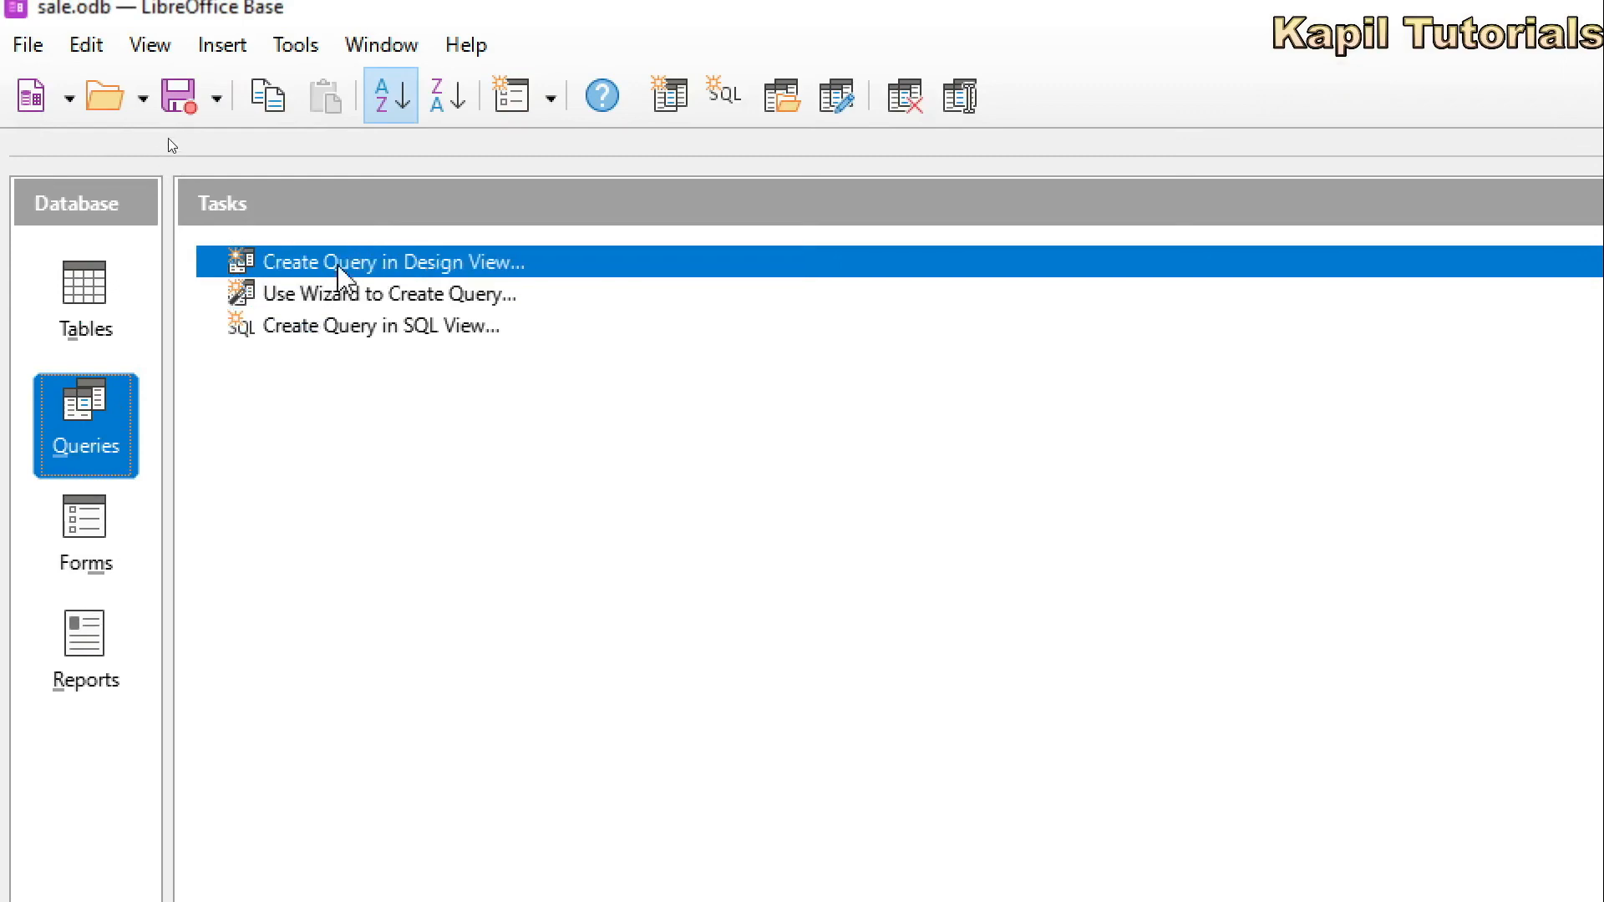
# Create a new query in design view and add the personal details, Student_Result and Blood Group tables.
pyautogui.click(347, 269)
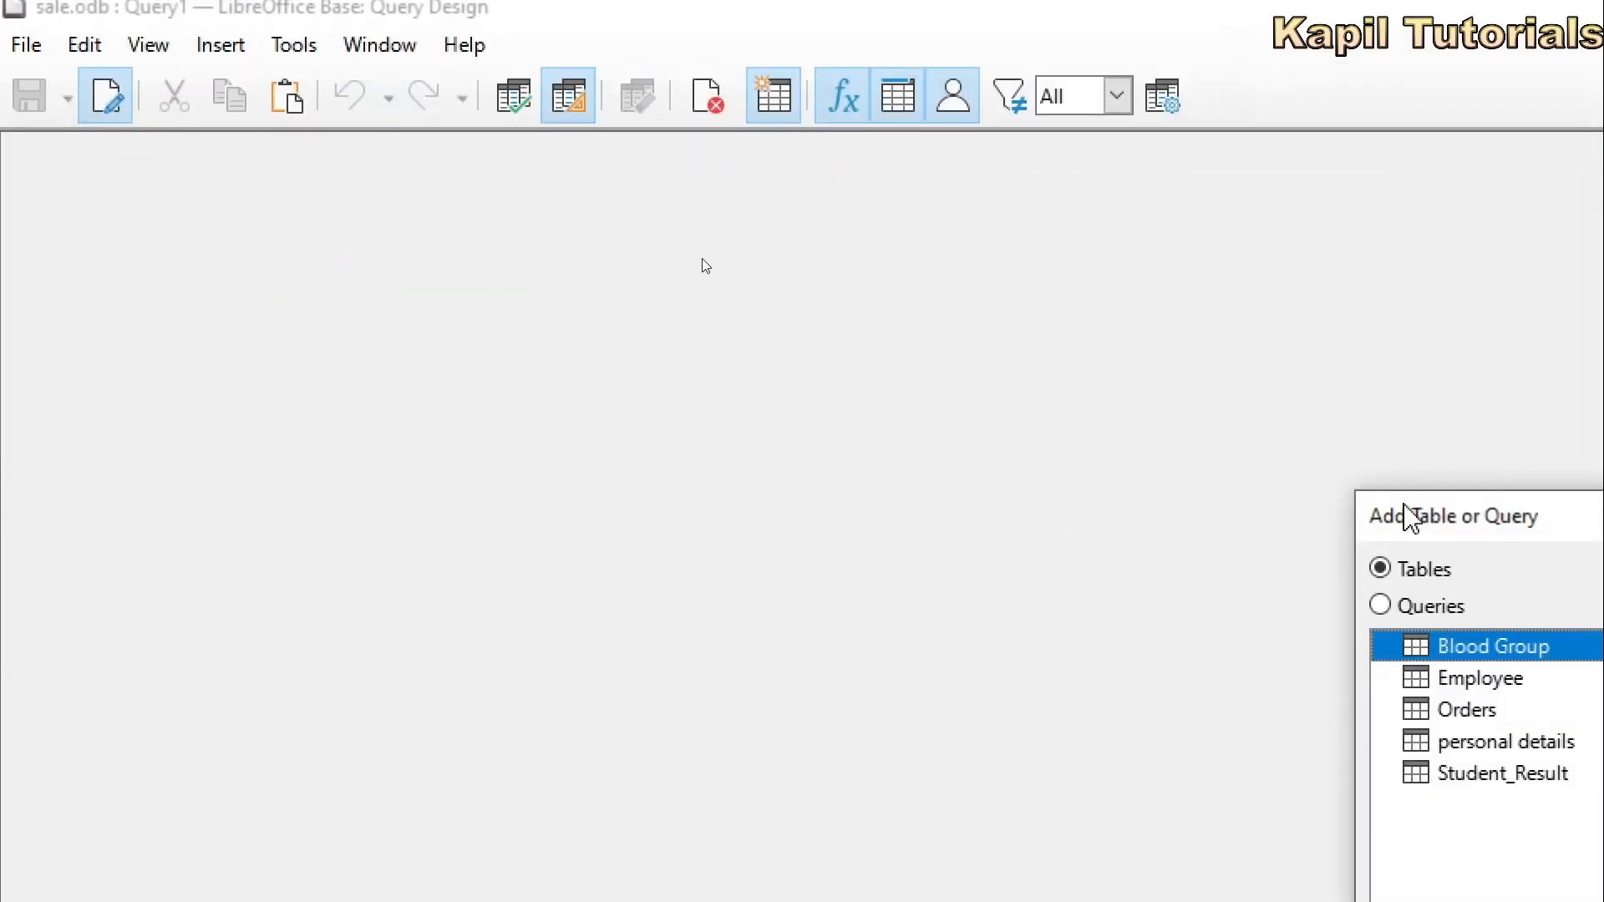
pyautogui.moveTo(1406, 516); pyautogui.dragTo(50, 306)
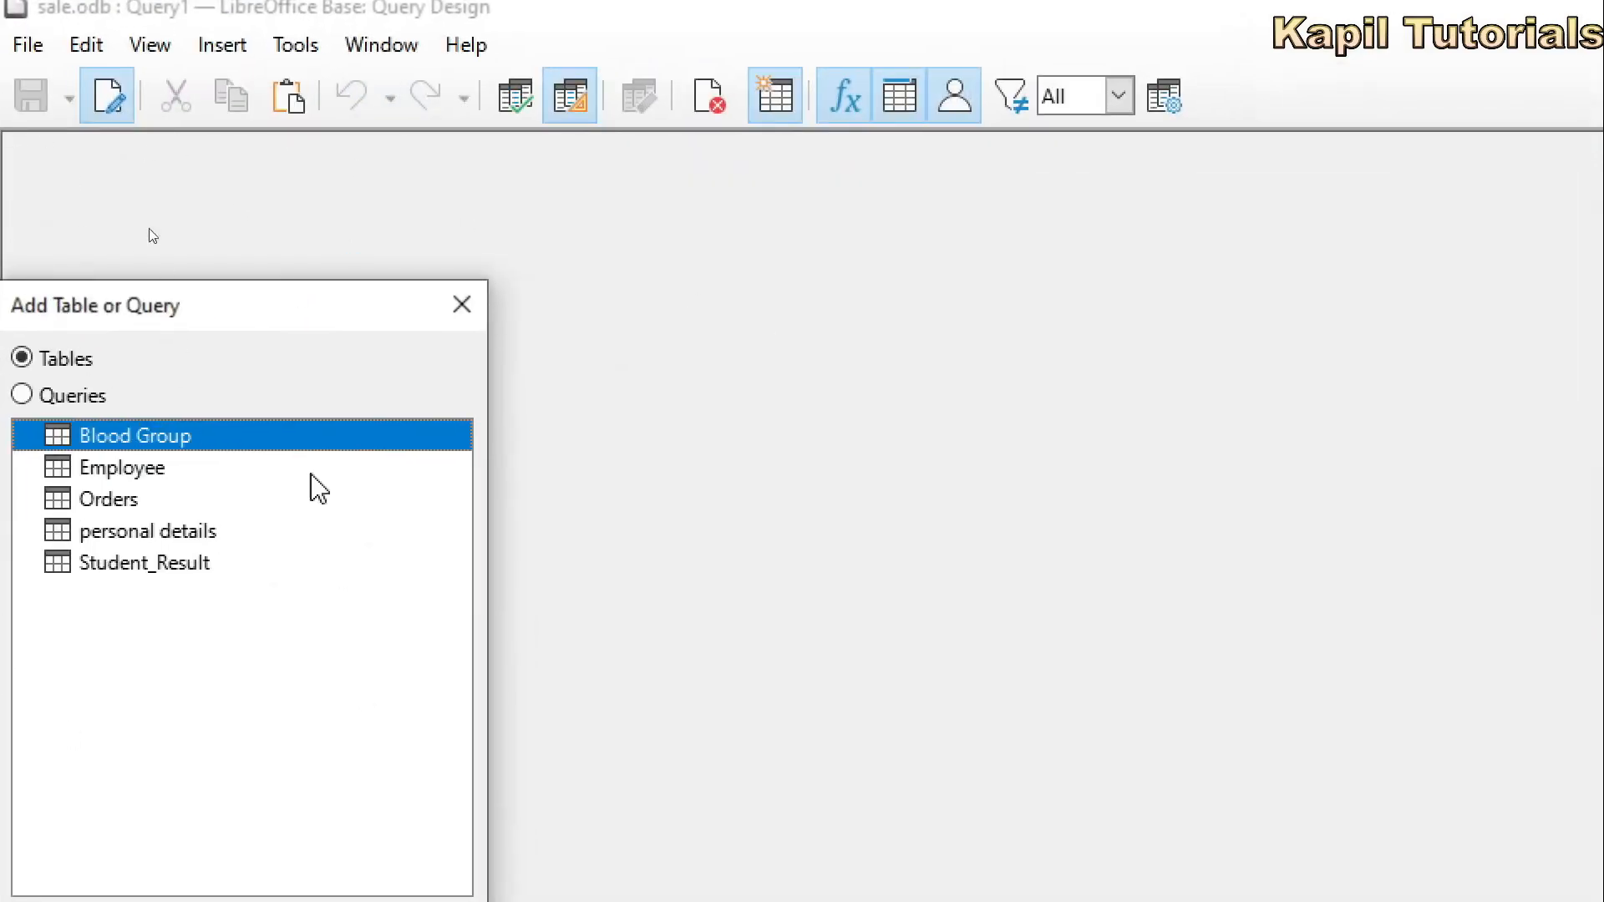
pyautogui.moveTo(156, 314); pyautogui.dragTo(357, 251)
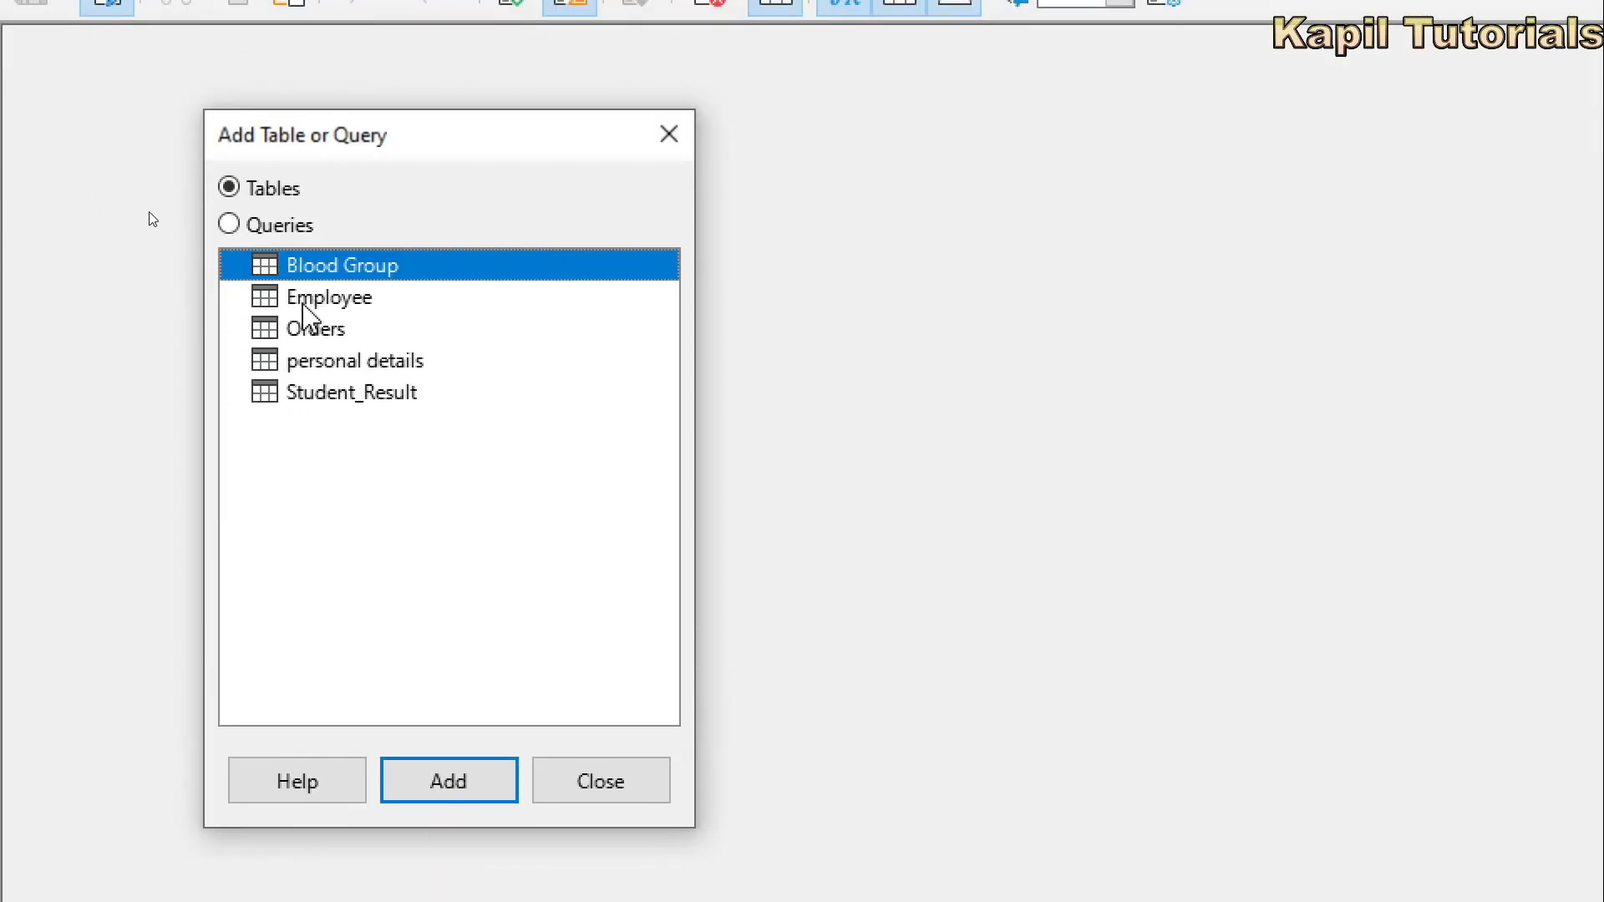
pyautogui.click(284, 361)
pyautogui.click(446, 780)
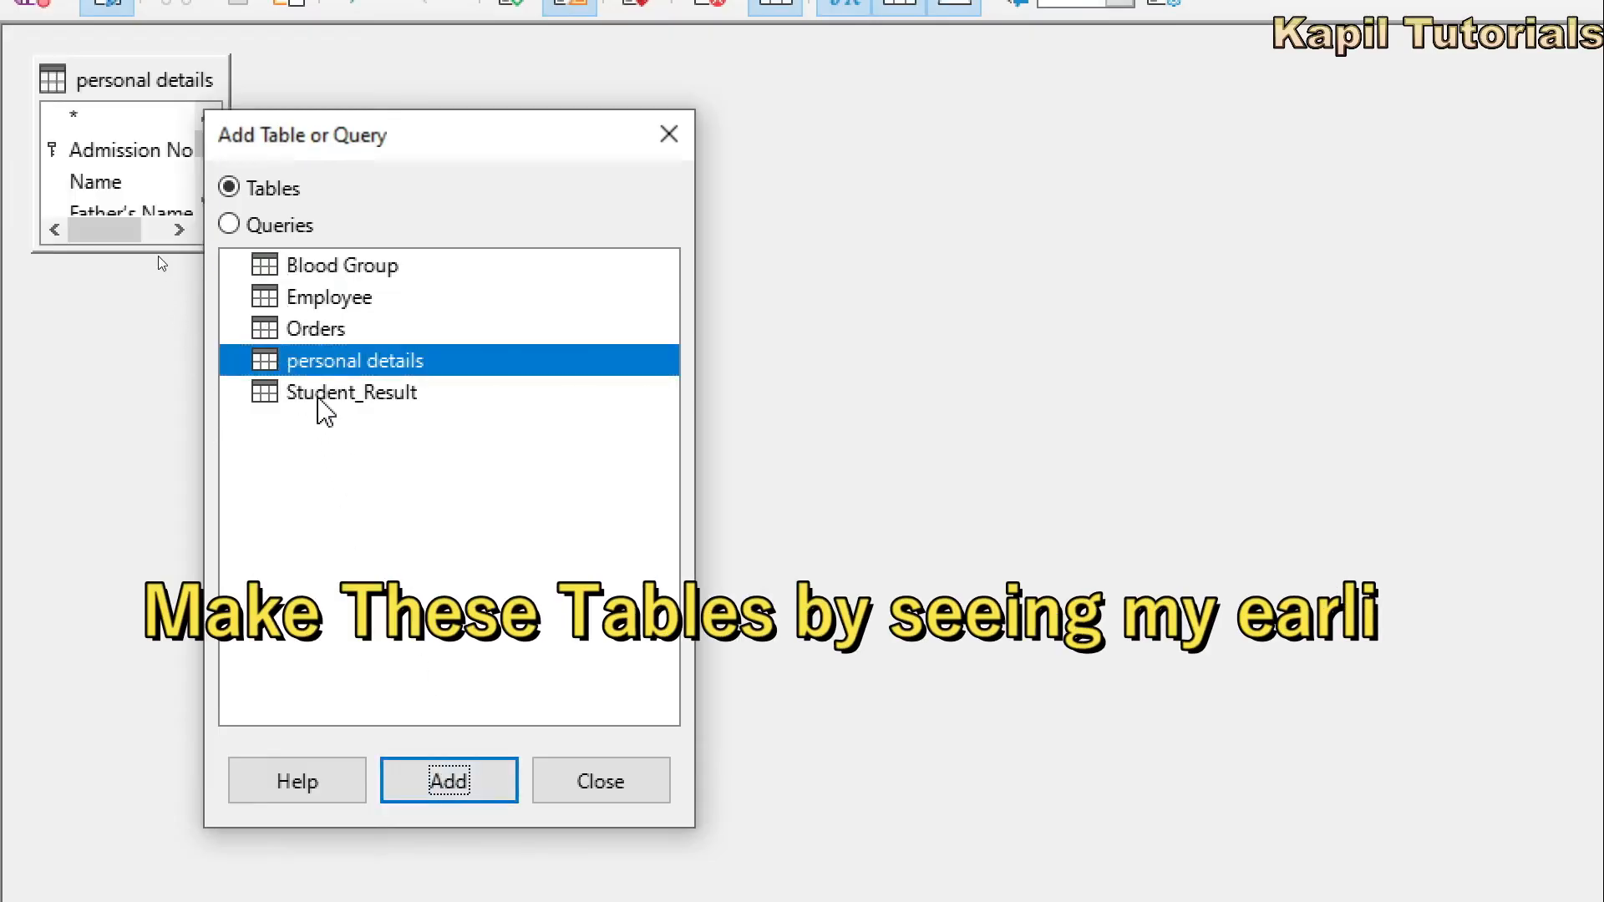
pyautogui.moveTo(345, 159); pyautogui.dragTo(1032, 128)
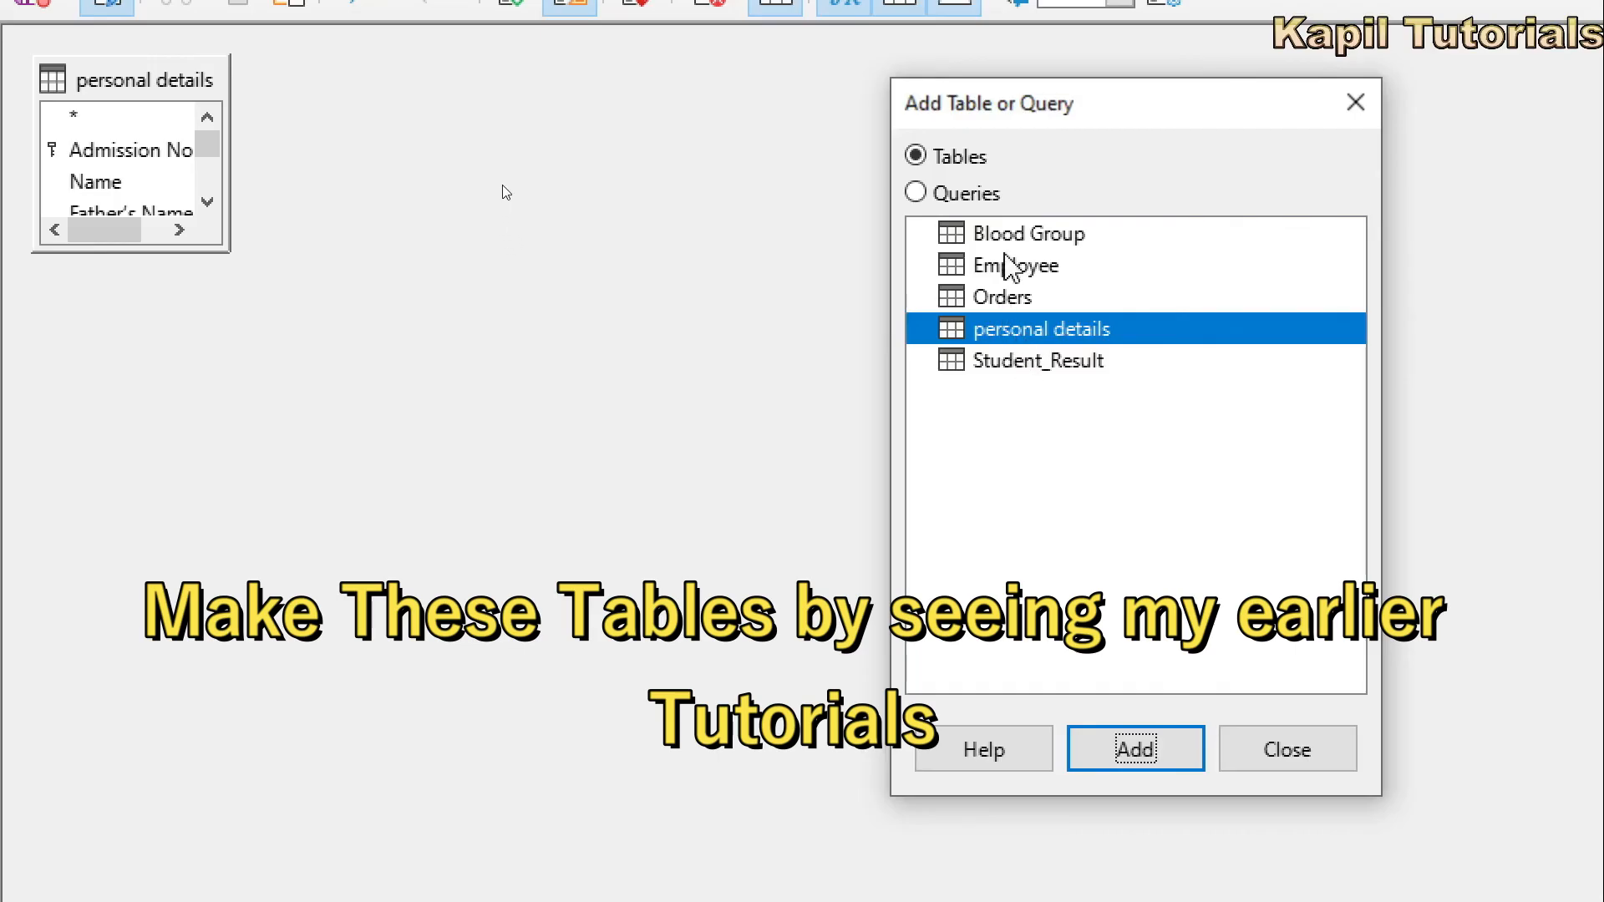
pyautogui.click(1043, 360)
pyautogui.click(1157, 762)
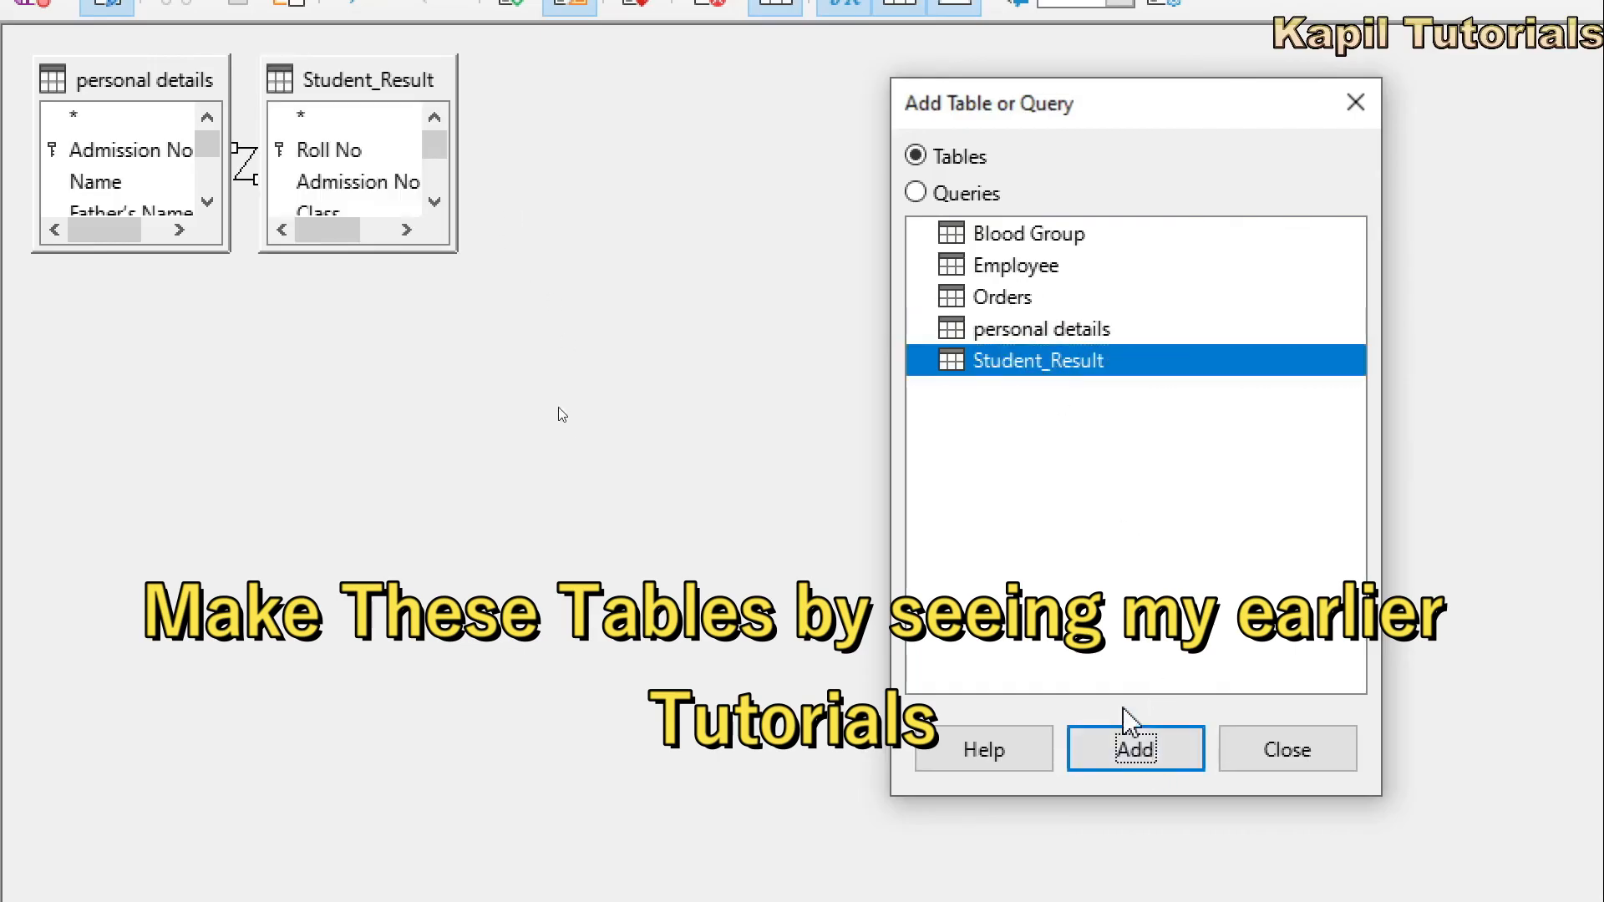
pyautogui.click(1023, 240)
pyautogui.click(1136, 752)
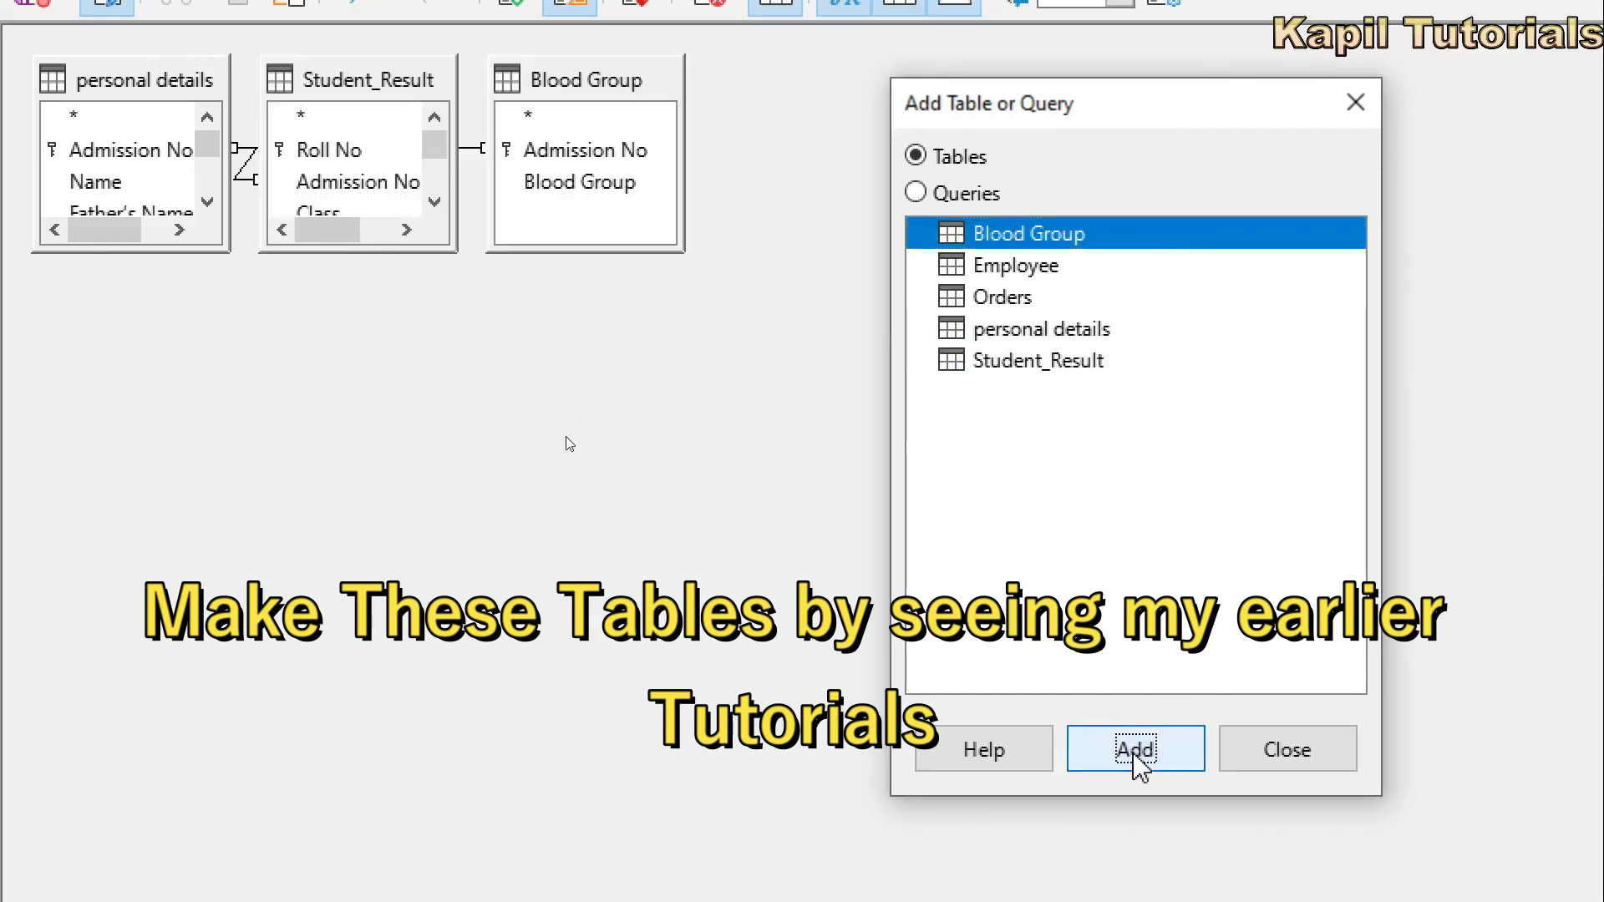
pyautogui.click(1291, 751)
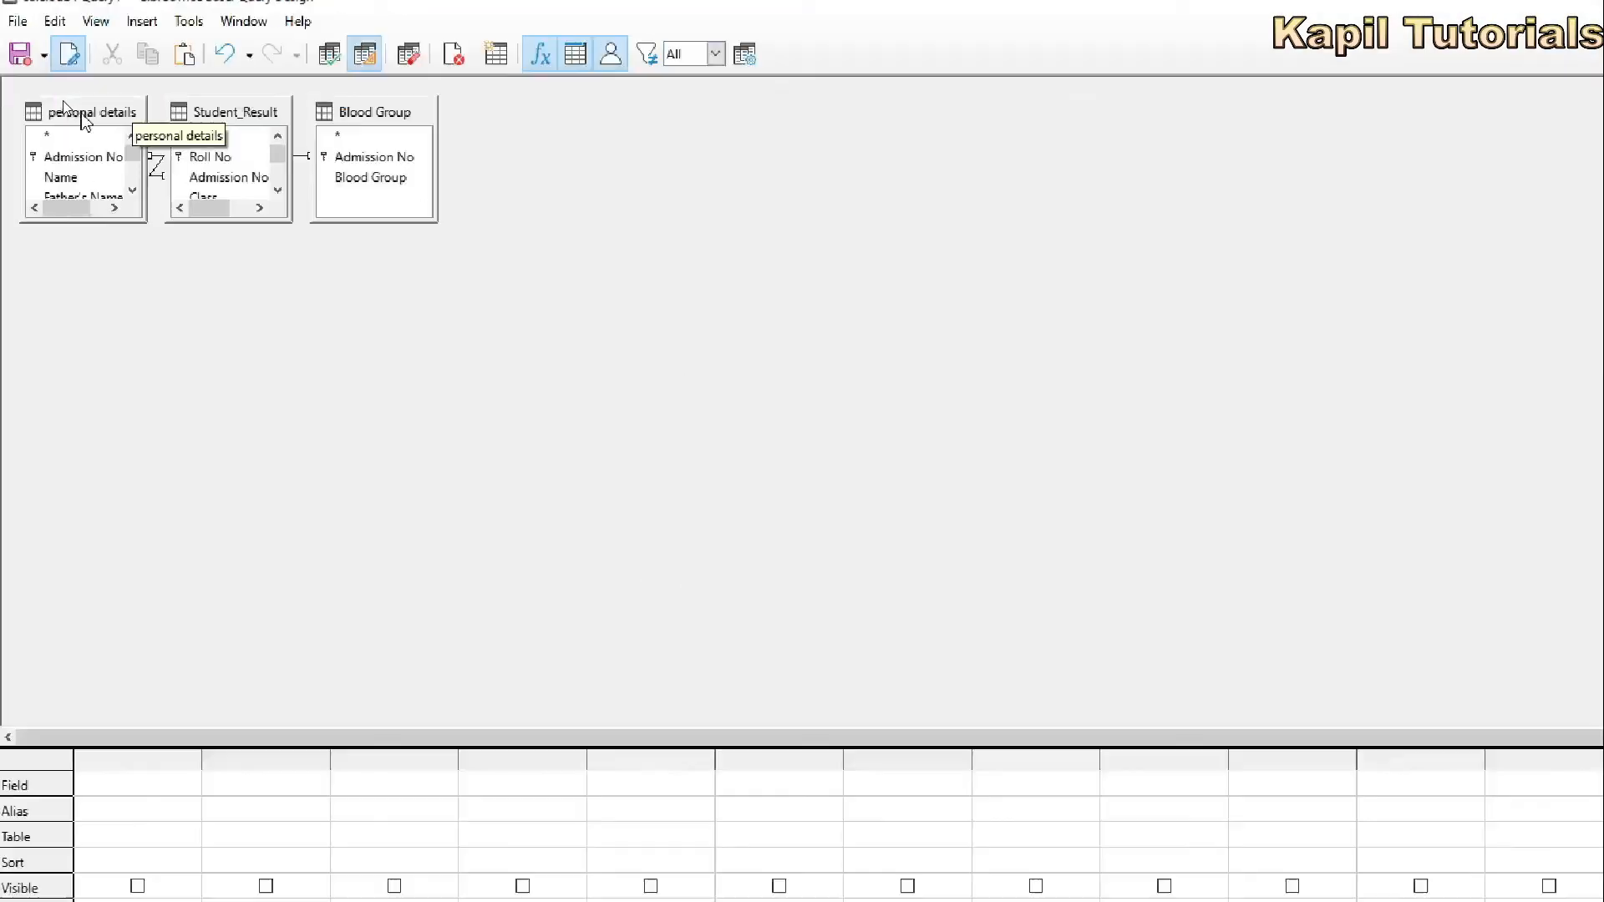
# Rearrange the three tables so that Student_Result and Blood Group stand apart beside personal details with their join lines clear.
pyautogui.moveTo(84, 116); pyautogui.dragTo(83, 438)
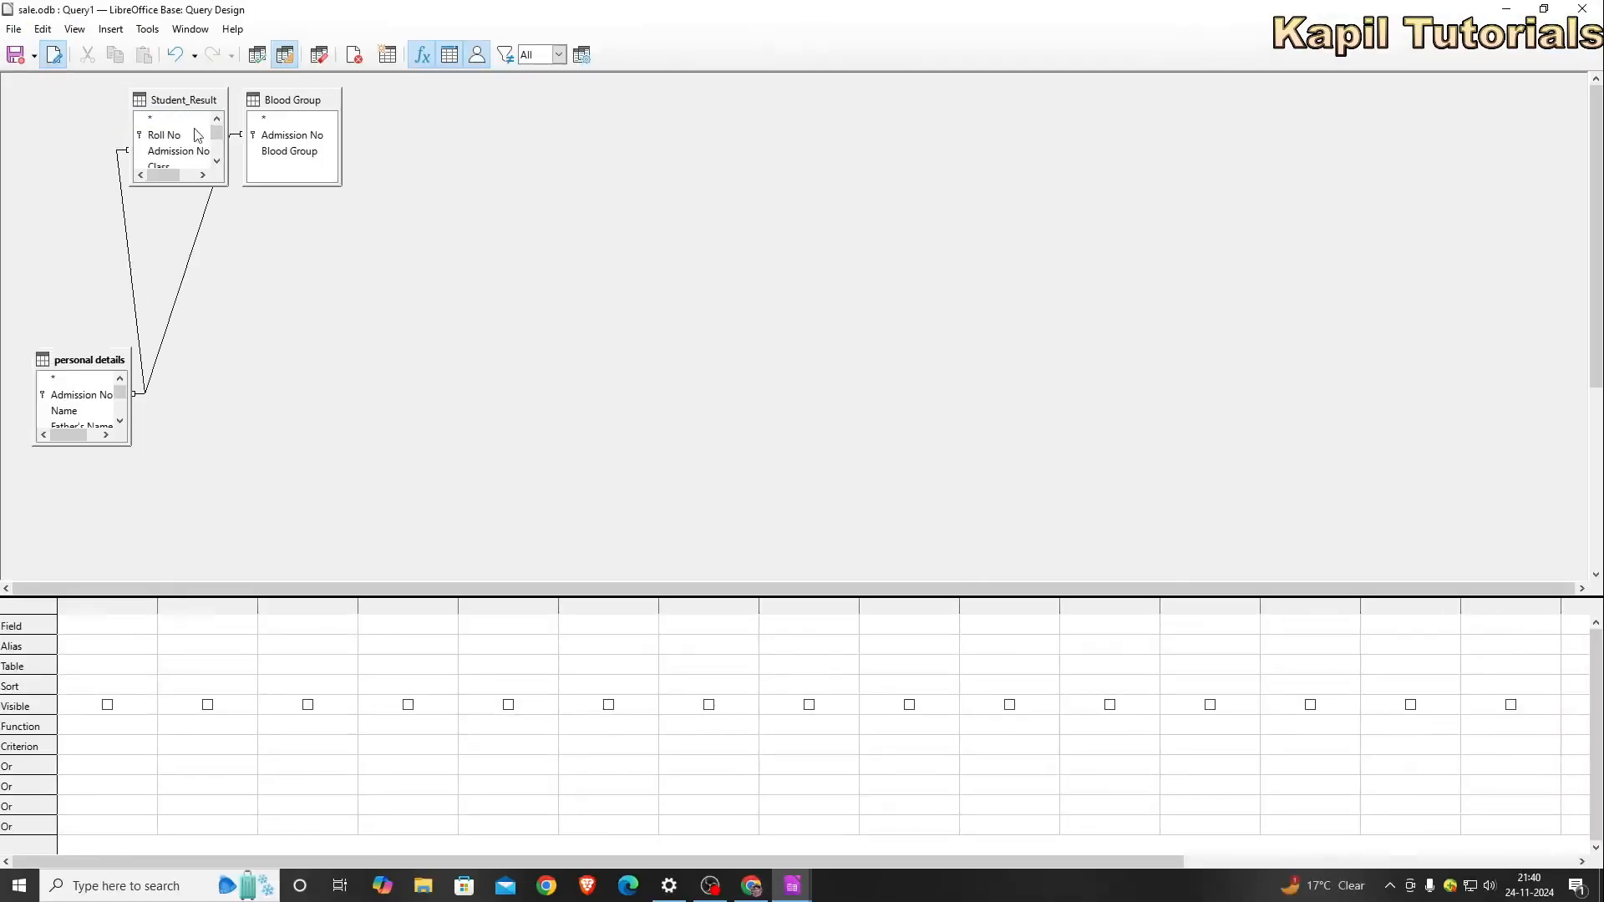
pyautogui.moveTo(185, 101); pyautogui.dragTo(238, 338)
pyautogui.moveTo(284, 105); pyautogui.dragTo(375, 473)
pyautogui.moveTo(241, 342); pyautogui.dragTo(335, 305)
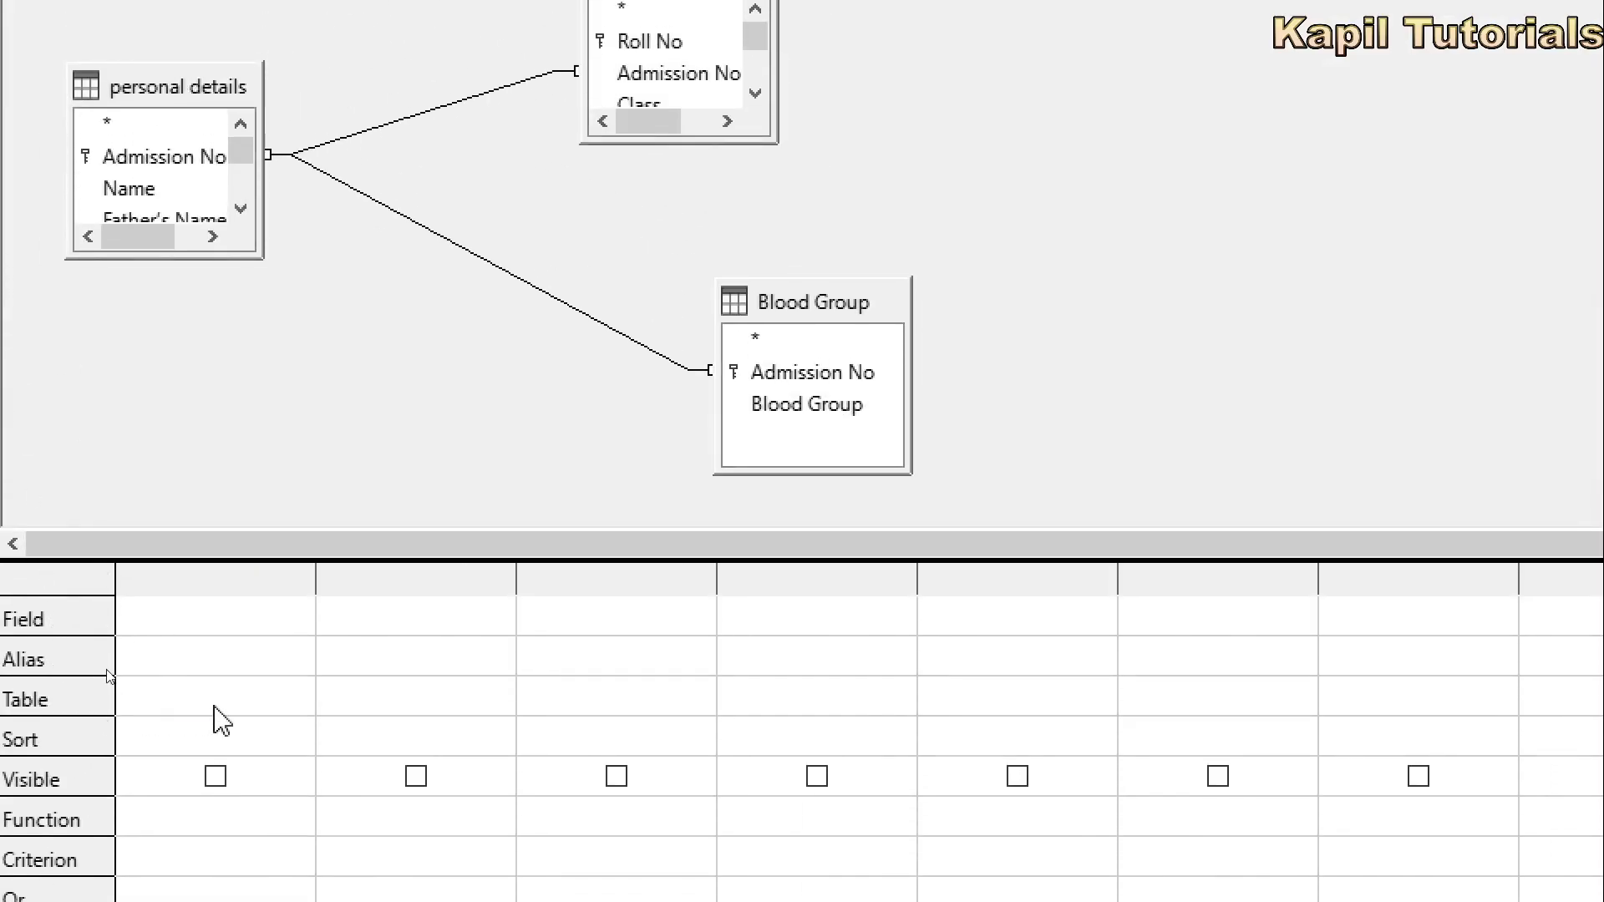
# Set the first query column to the Name field from the personal details table.
pyautogui.click(214, 707)
pyautogui.click(292, 701)
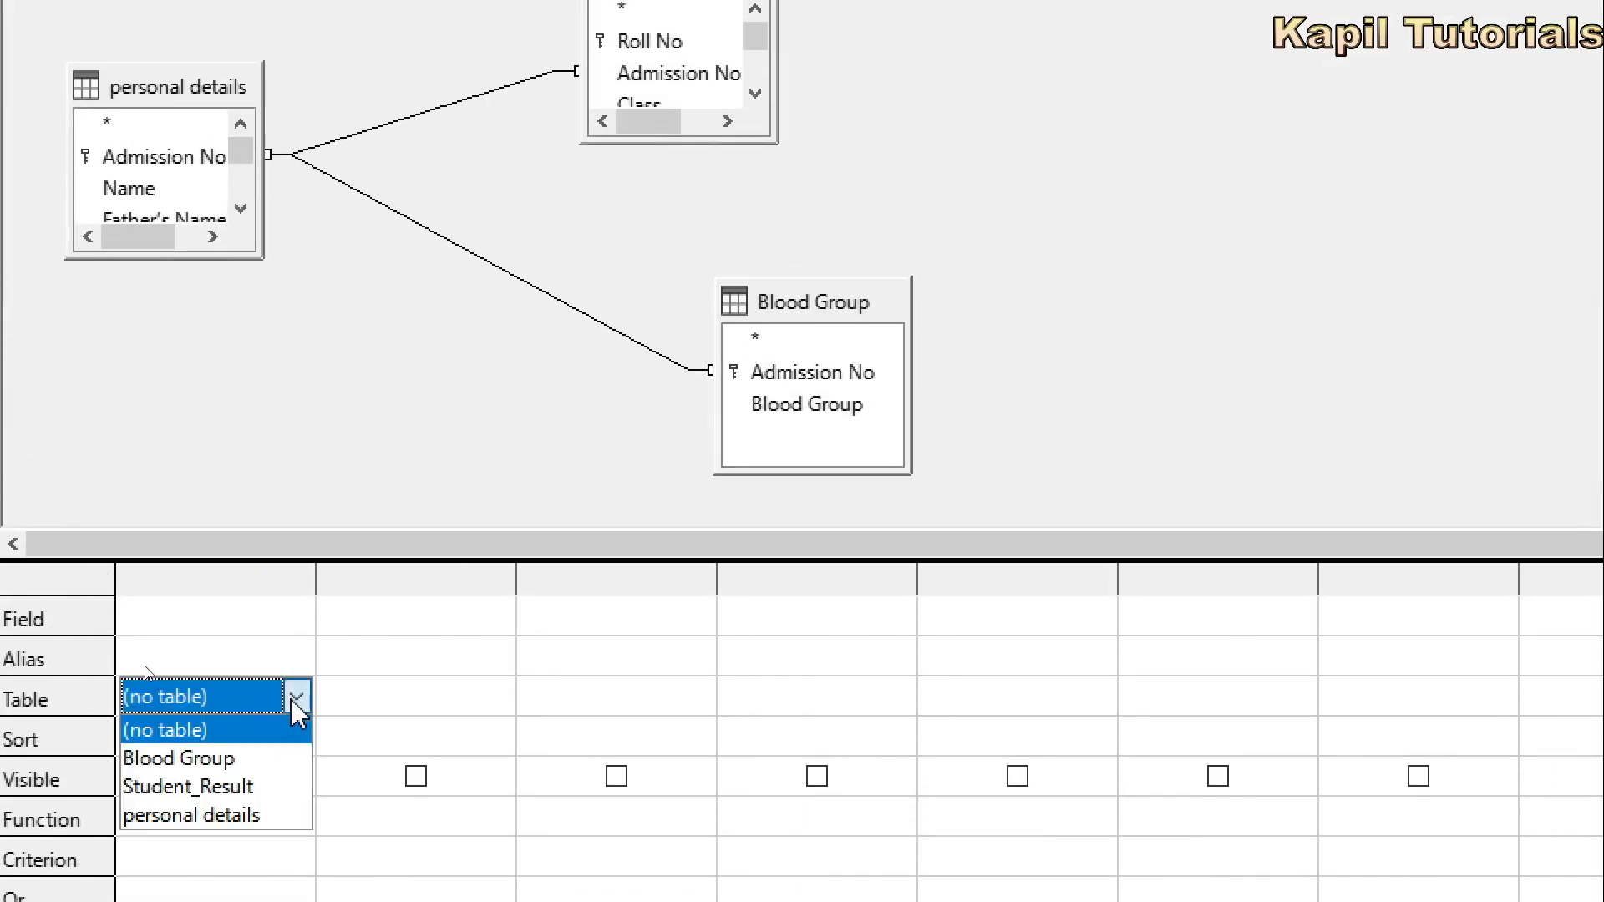
pyautogui.click(242, 770)
pyautogui.click(146, 570)
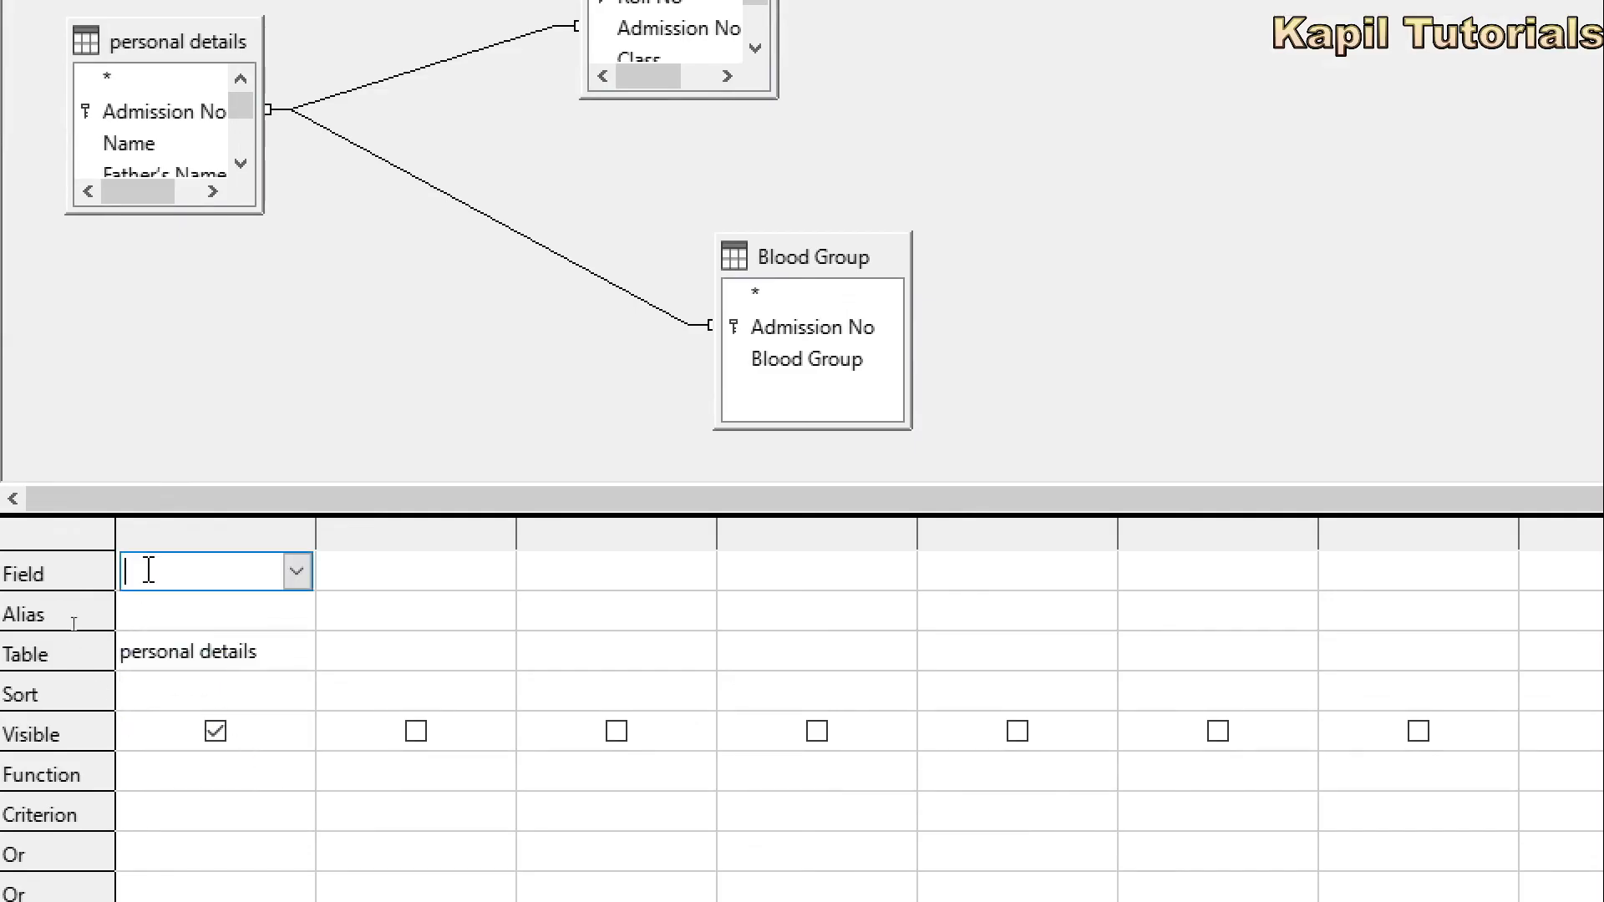
pyautogui.click(298, 573)
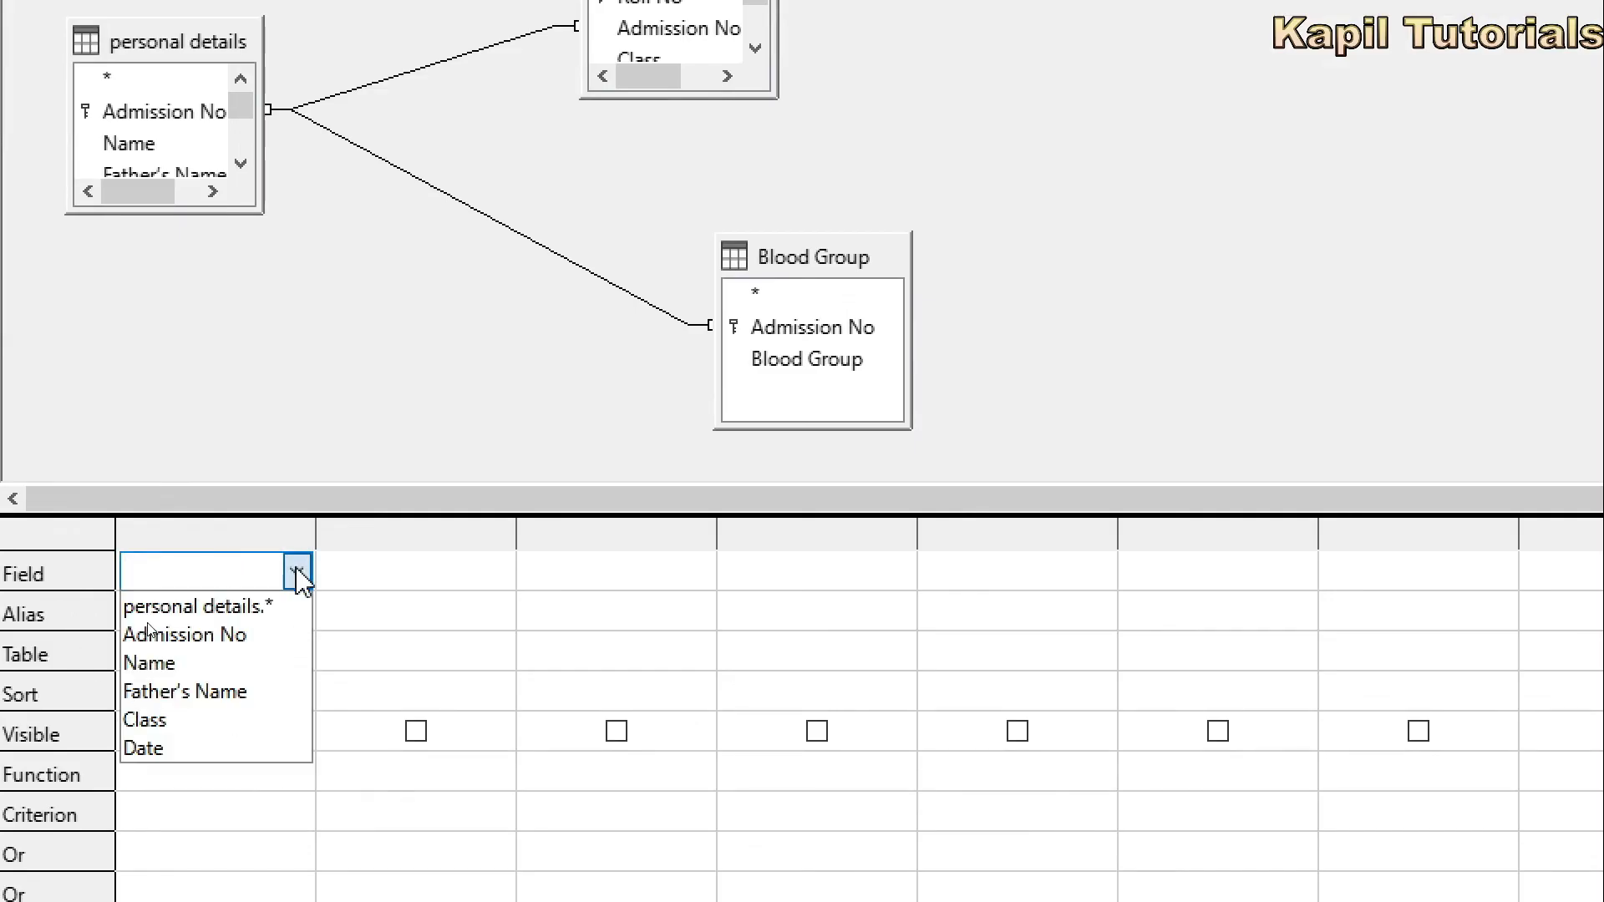
pyautogui.click(197, 665)
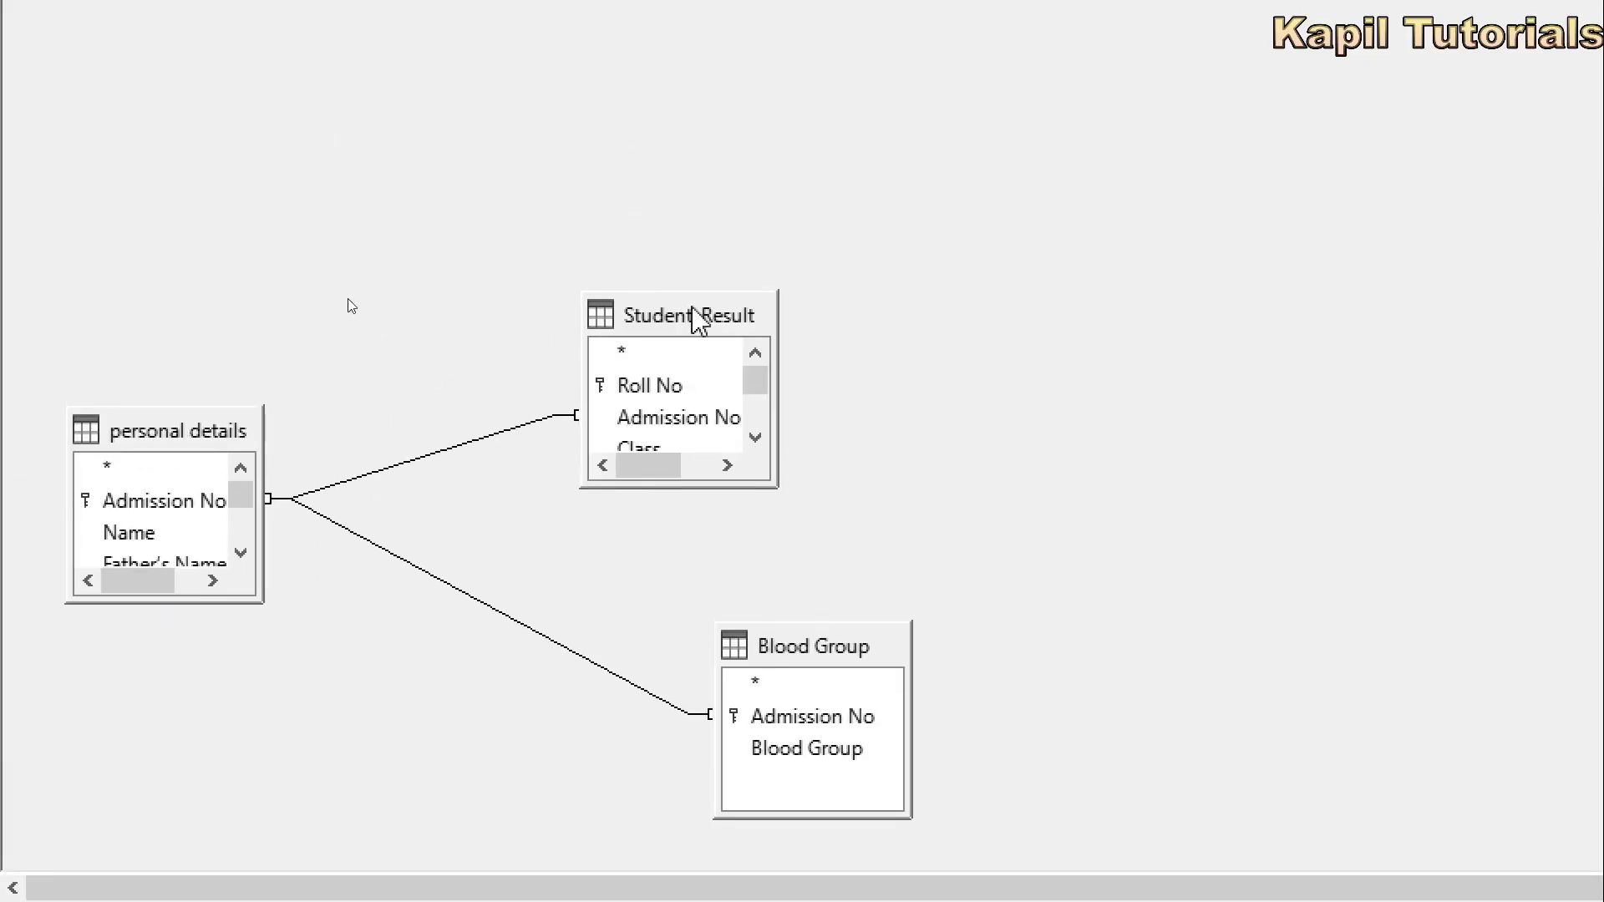
# Set the second query column to the Aggregate_Marks field from the Student_Result table.
pyautogui.moveTo(754, 376); pyautogui.dragTo(752, 421)
pyautogui.moveTo(653, 466); pyautogui.dragTo(680, 481)
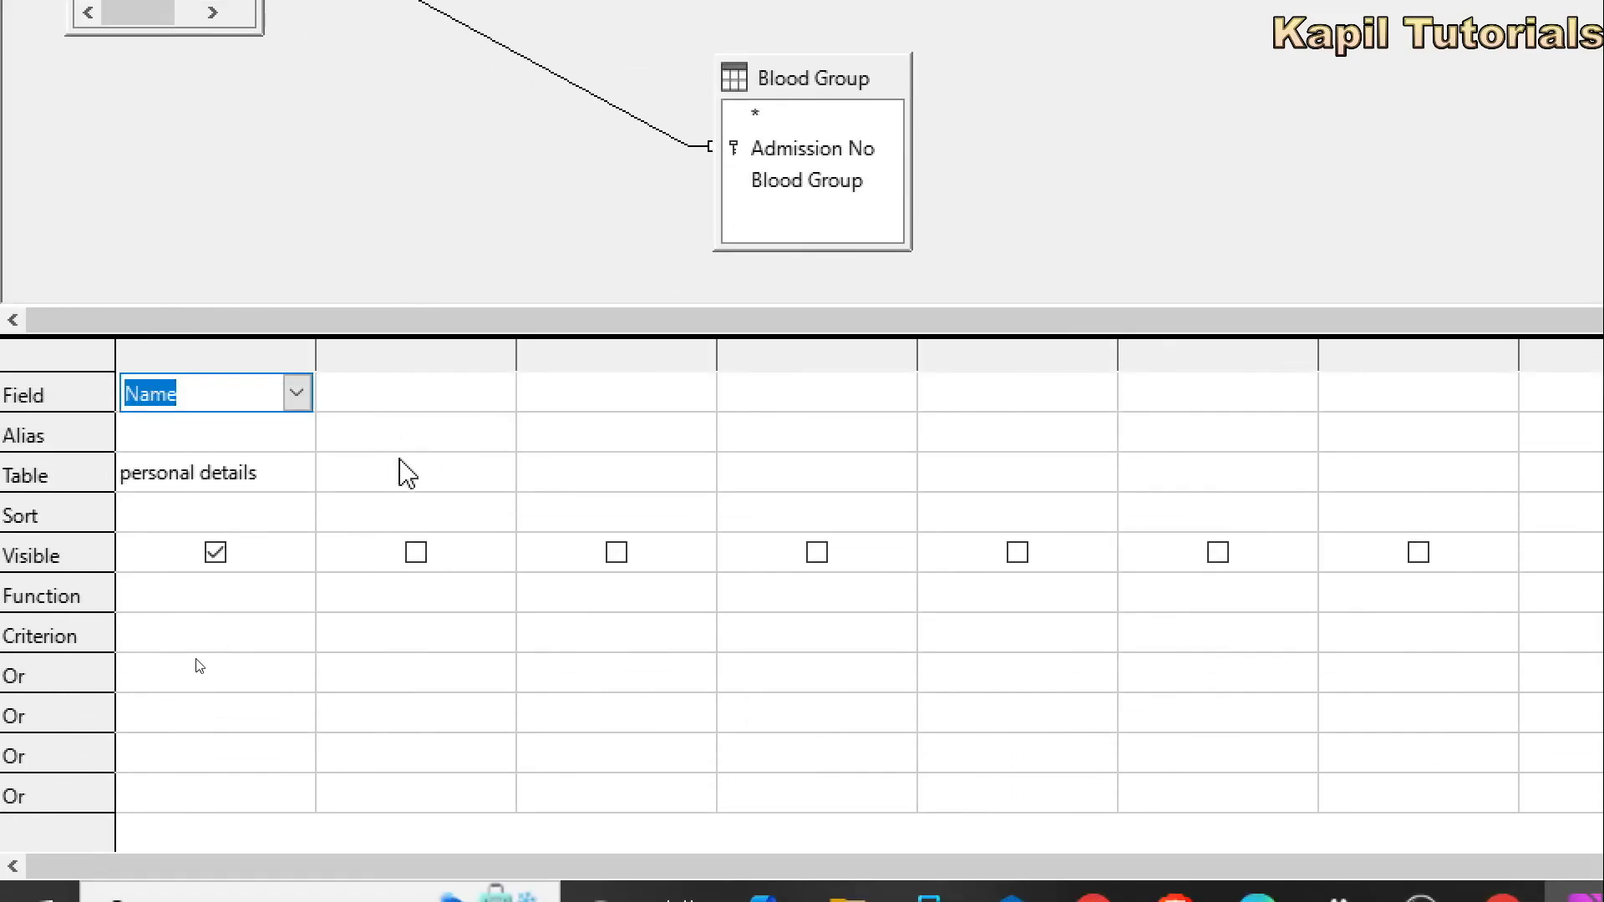
pyautogui.click(407, 474)
pyautogui.click(497, 472)
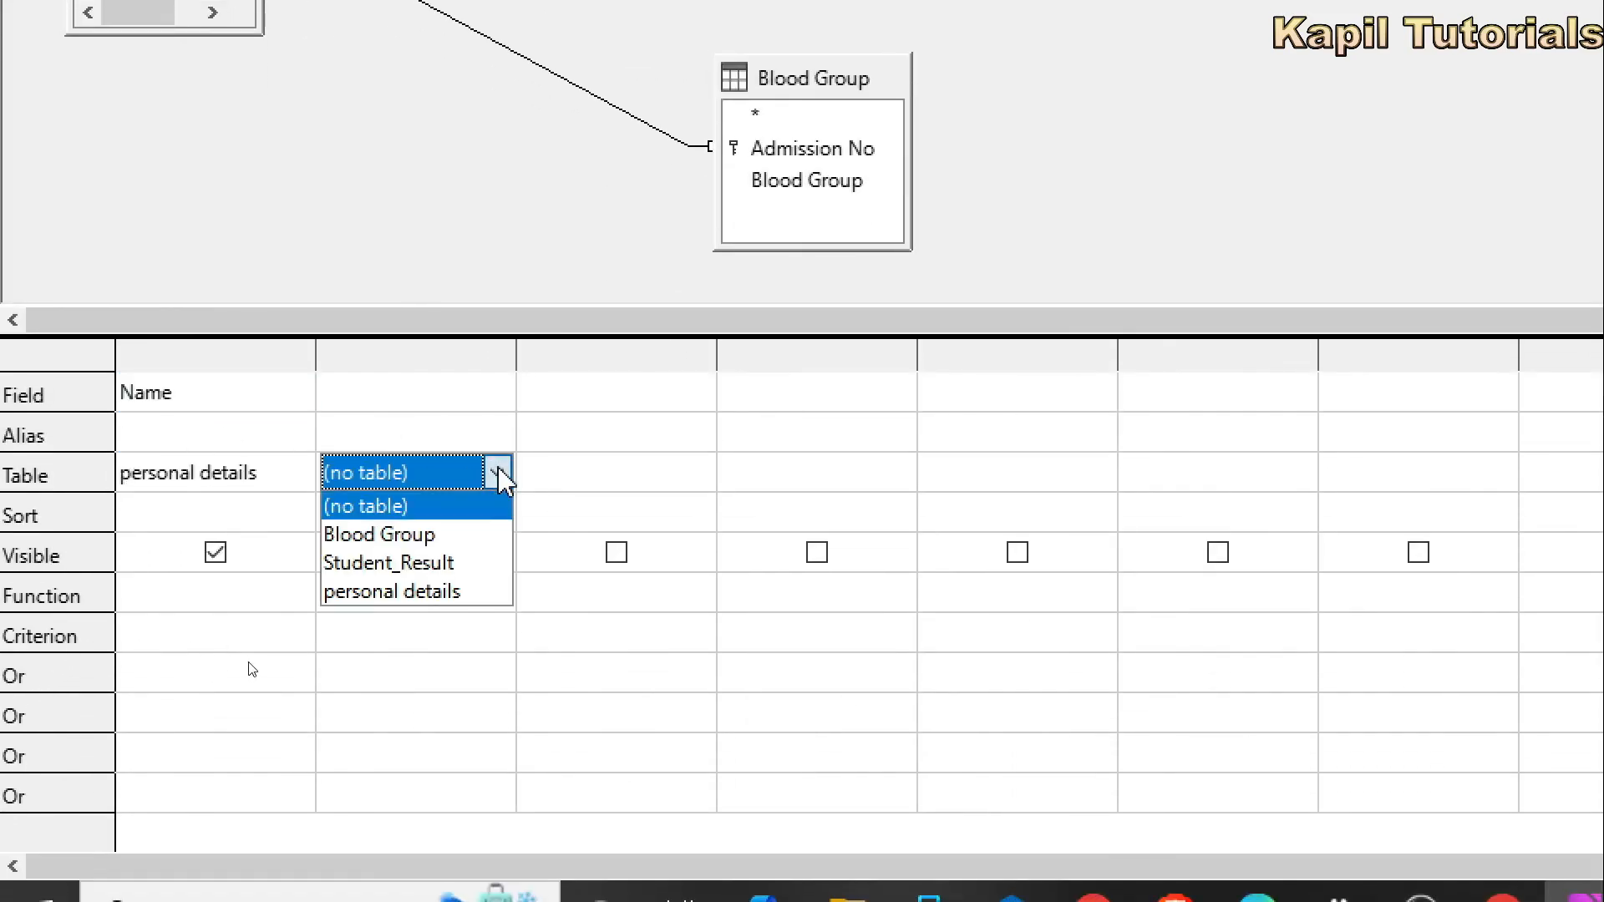
pyautogui.click(455, 562)
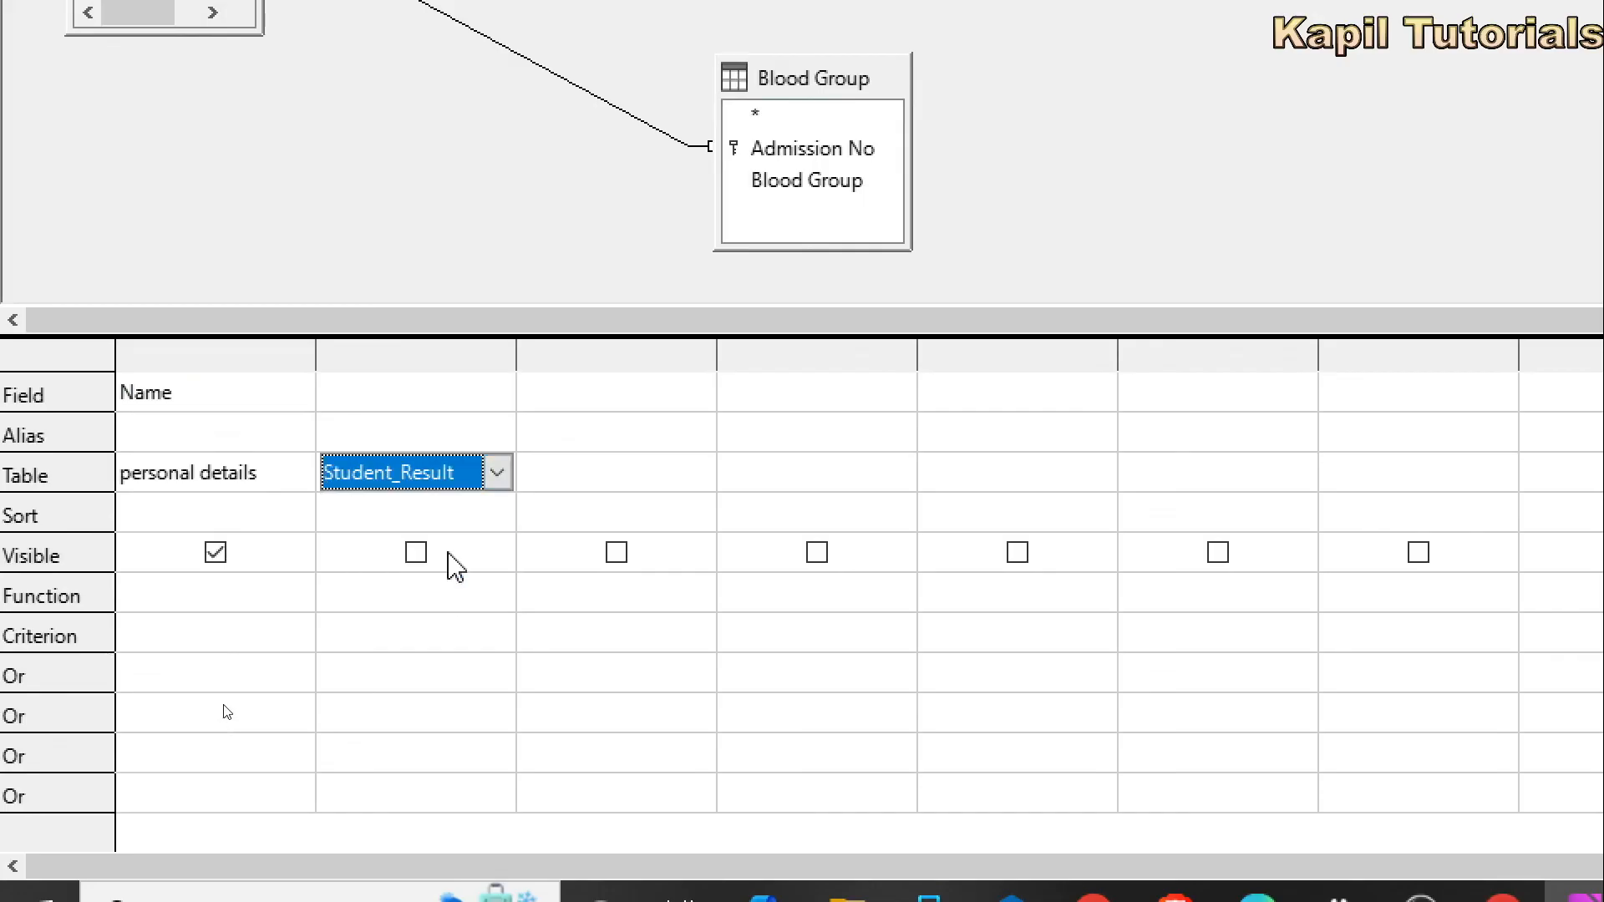
pyautogui.click(393, 407)
pyautogui.click(497, 392)
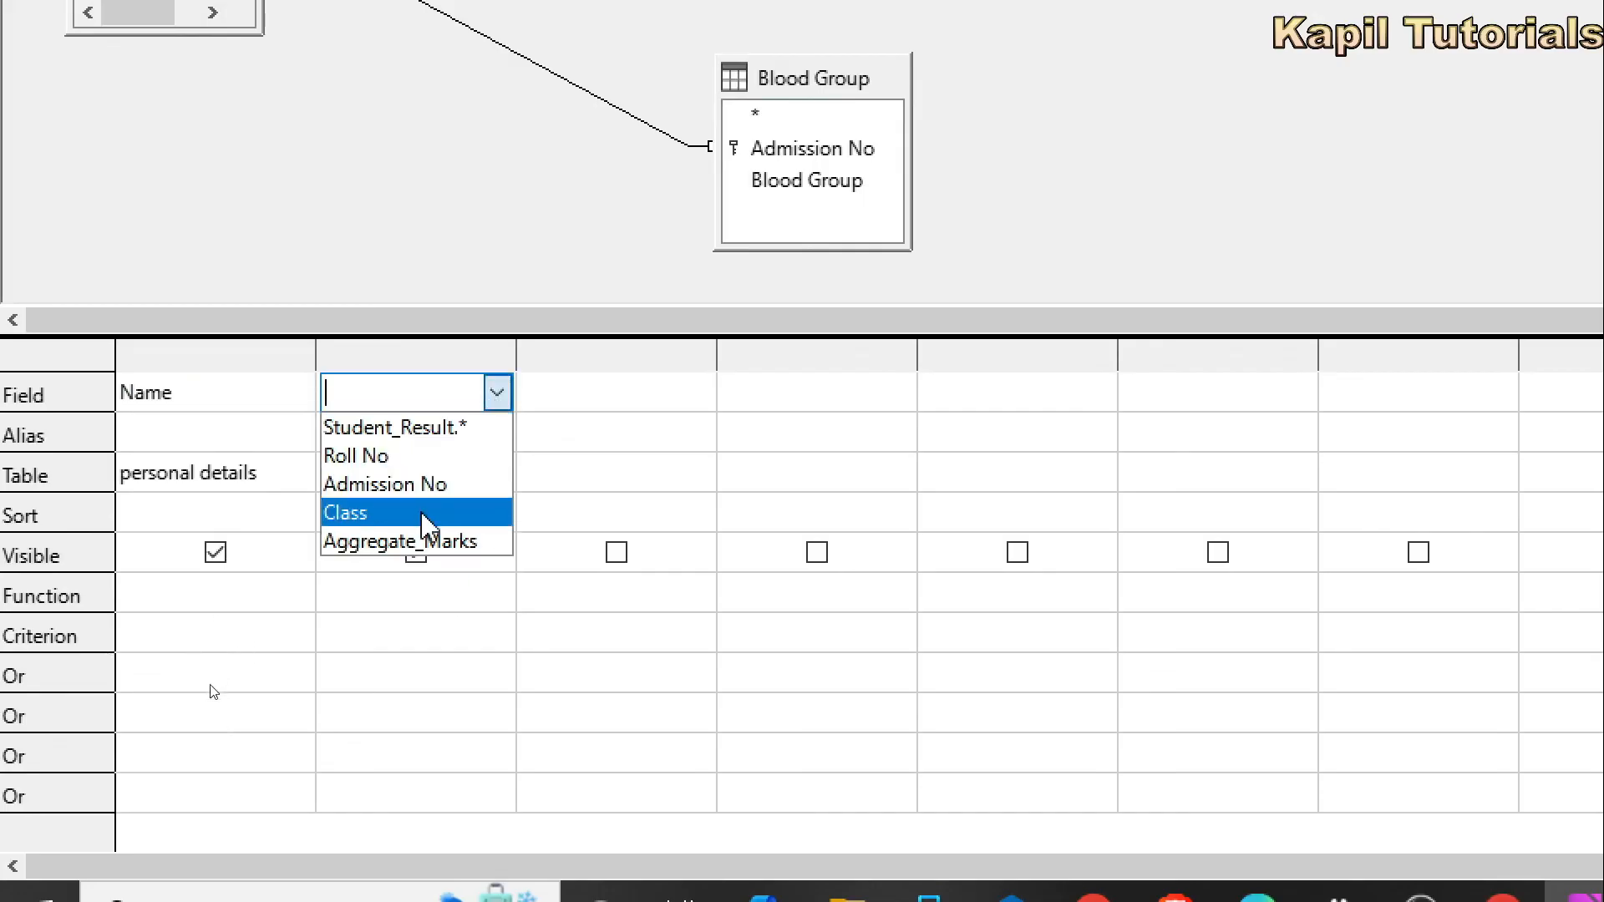
pyautogui.click(462, 543)
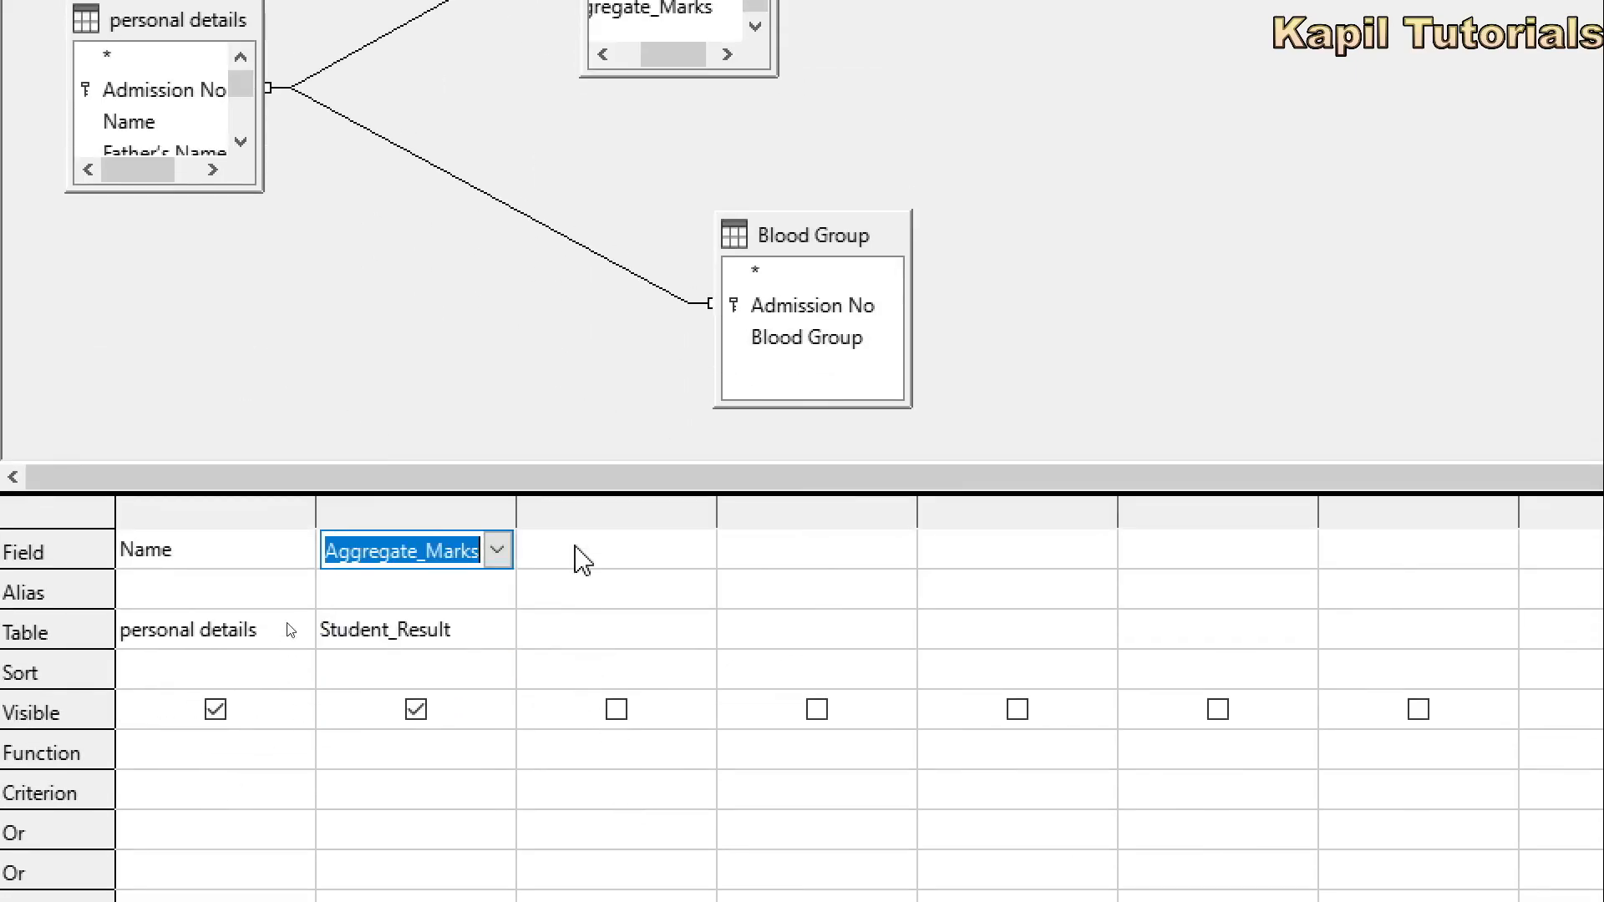
# Set the third query column to the Blood Group field from the Blood Group table.
pyautogui.click(668, 711)
pyautogui.click(697, 708)
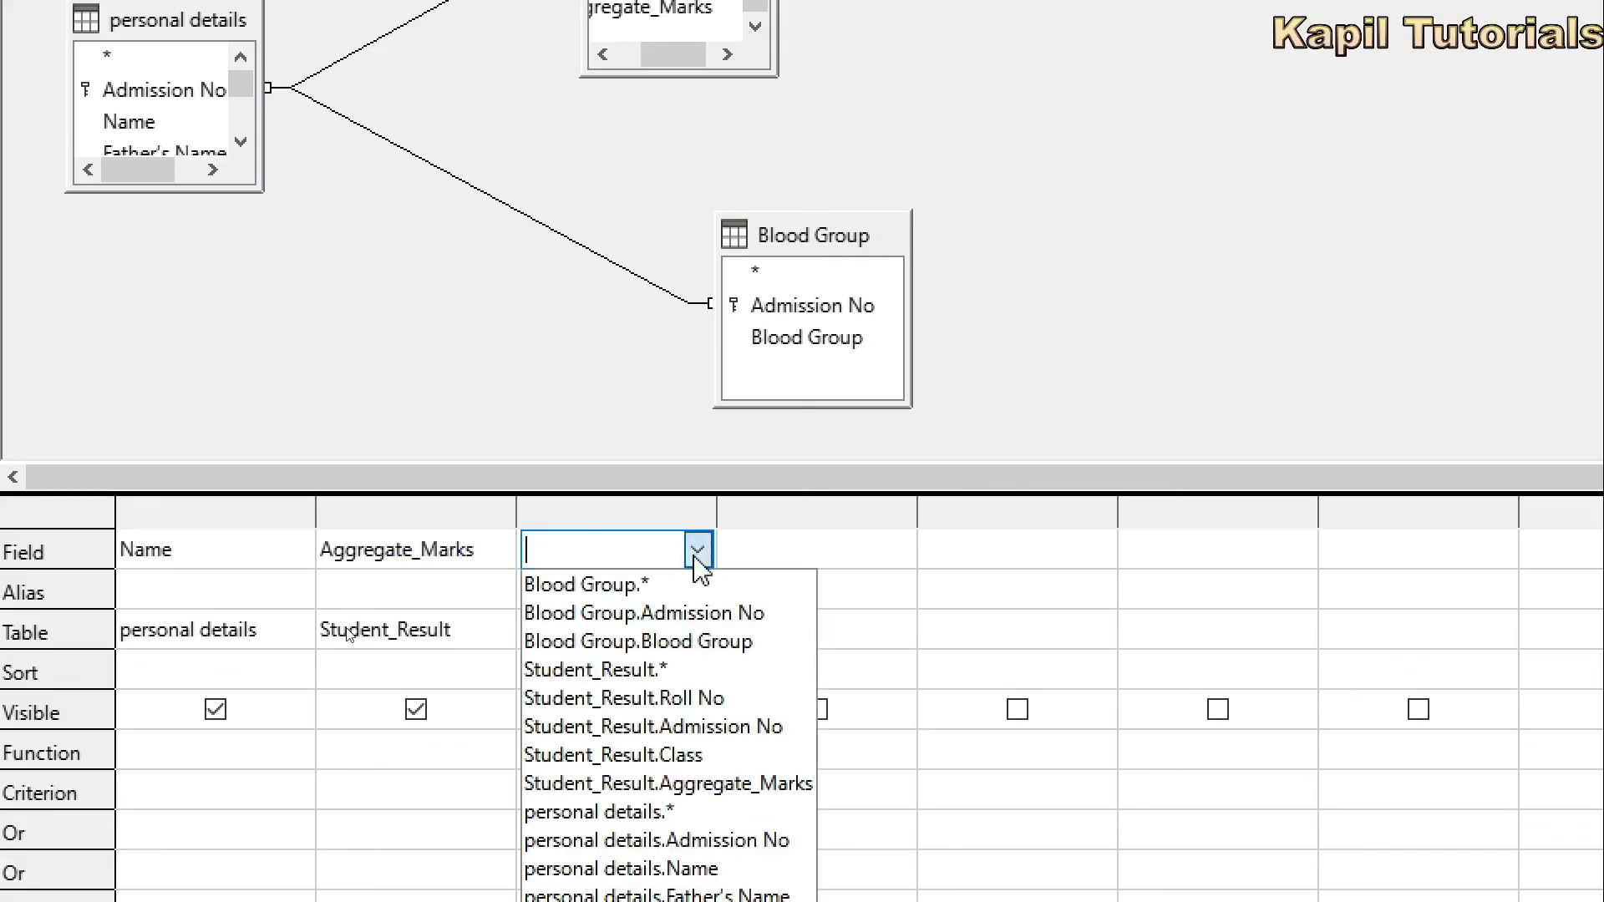
pyautogui.click(644, 584)
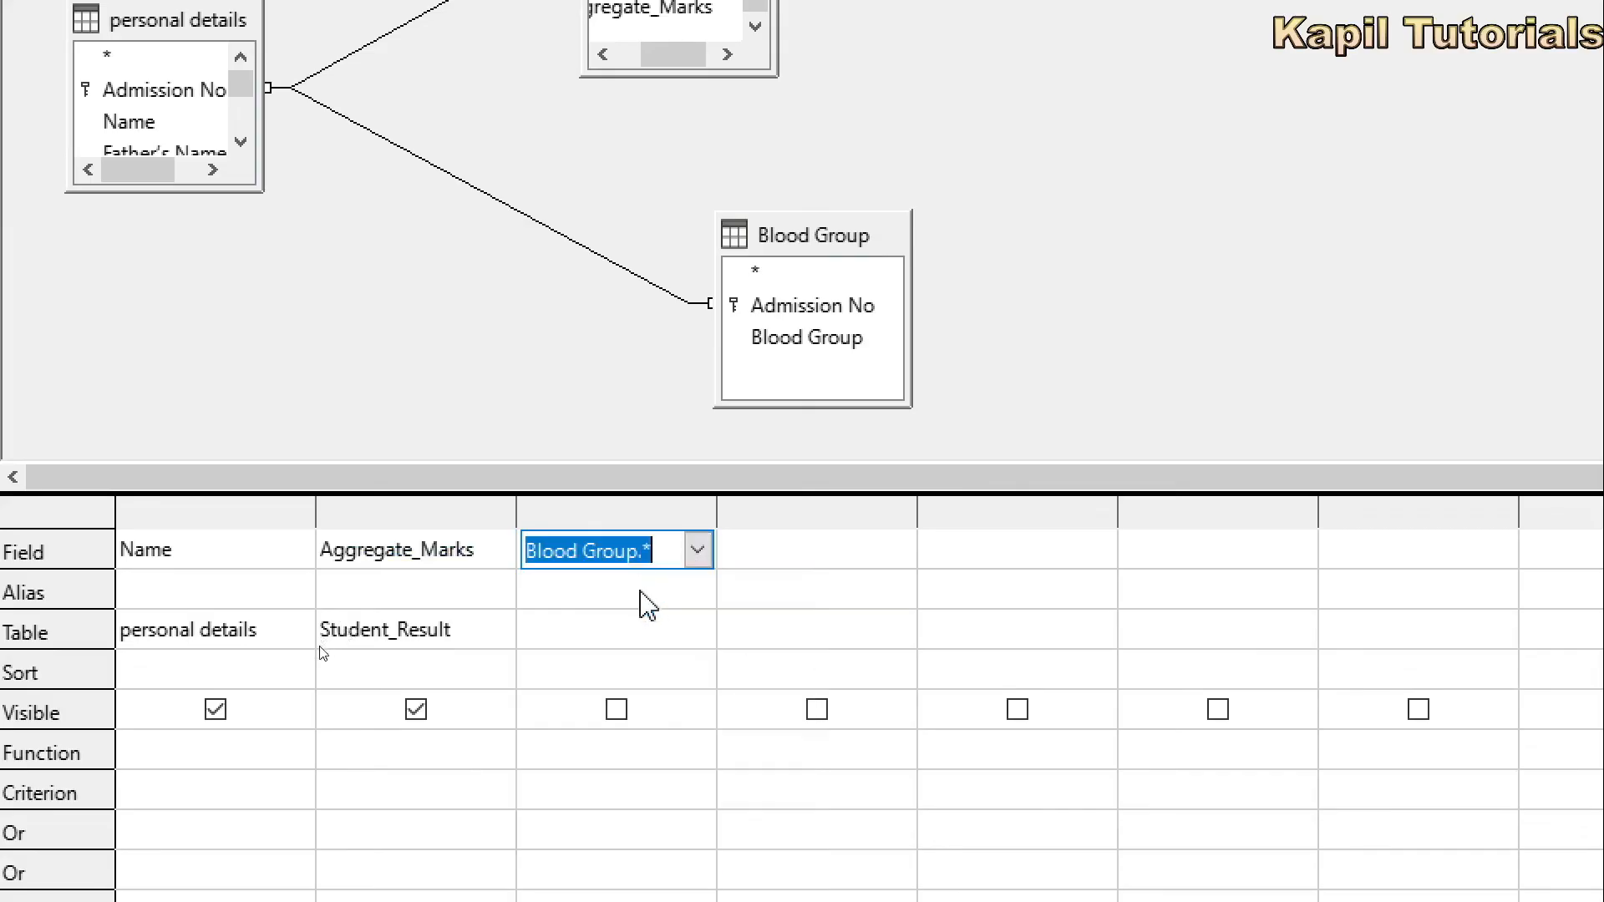
pyautogui.click(637, 649)
pyautogui.click(697, 631)
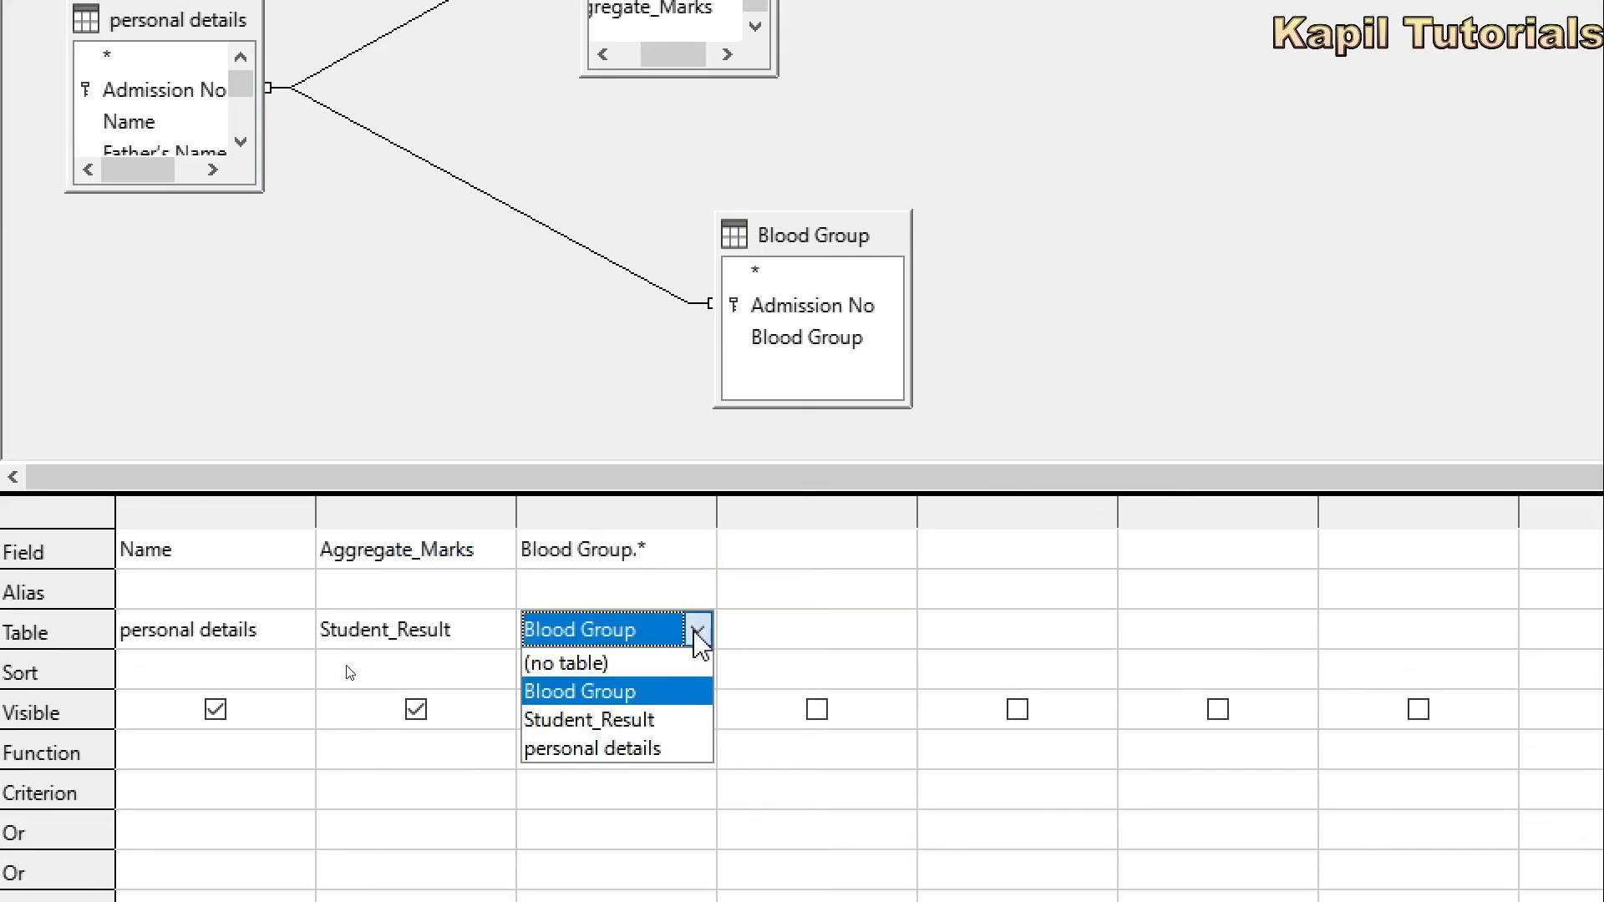
pyautogui.click(616, 700)
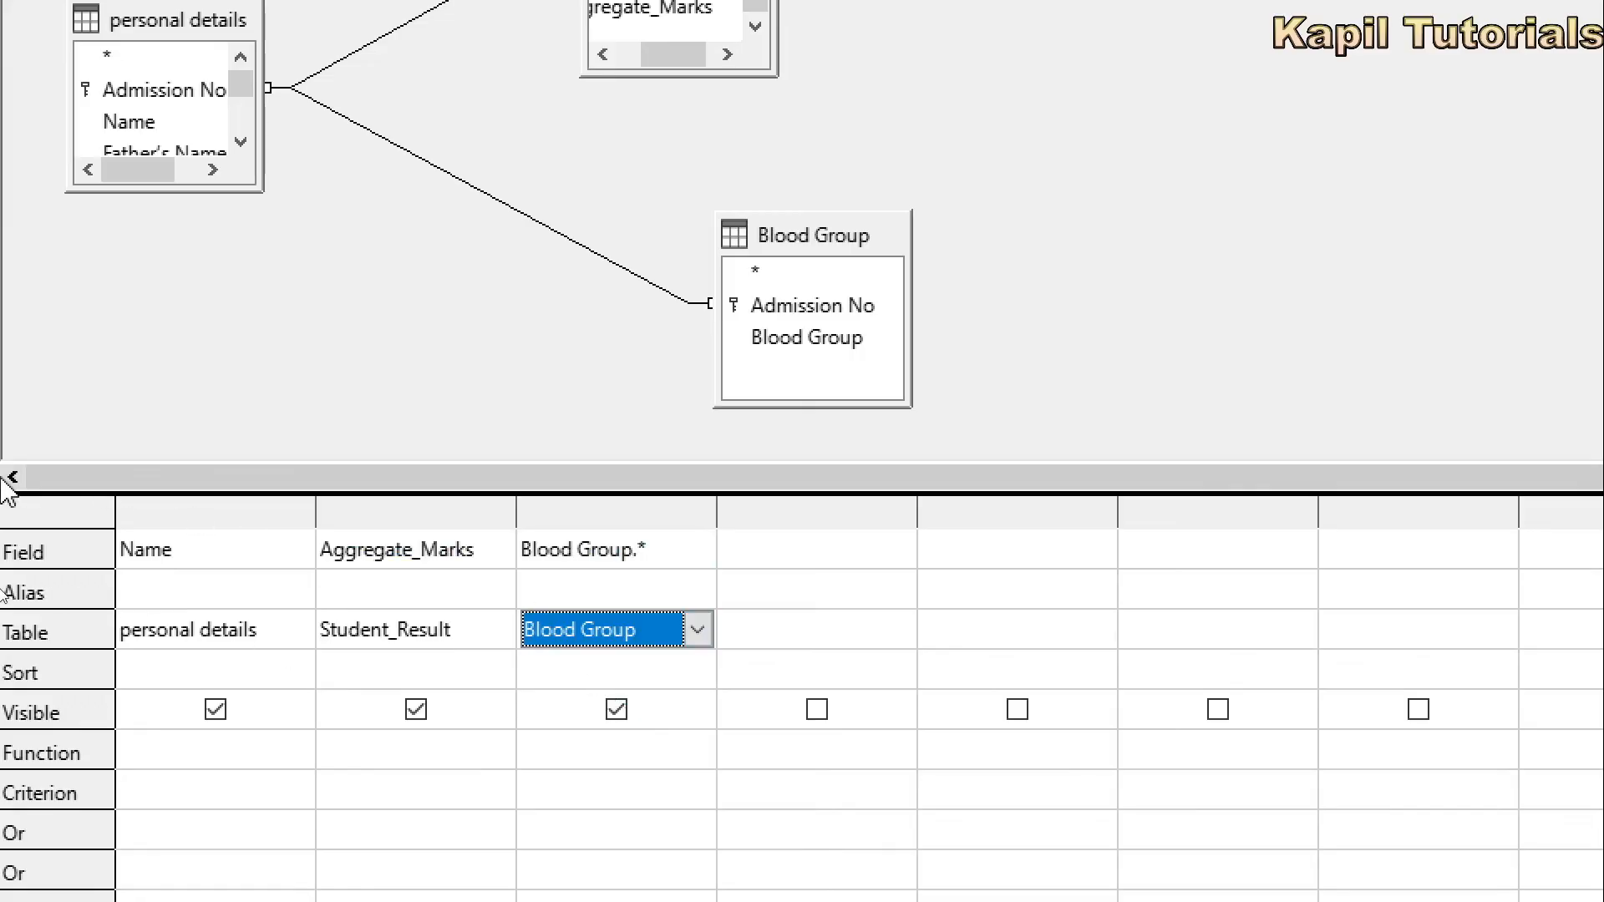
pyautogui.click(686, 558)
pyautogui.click(695, 555)
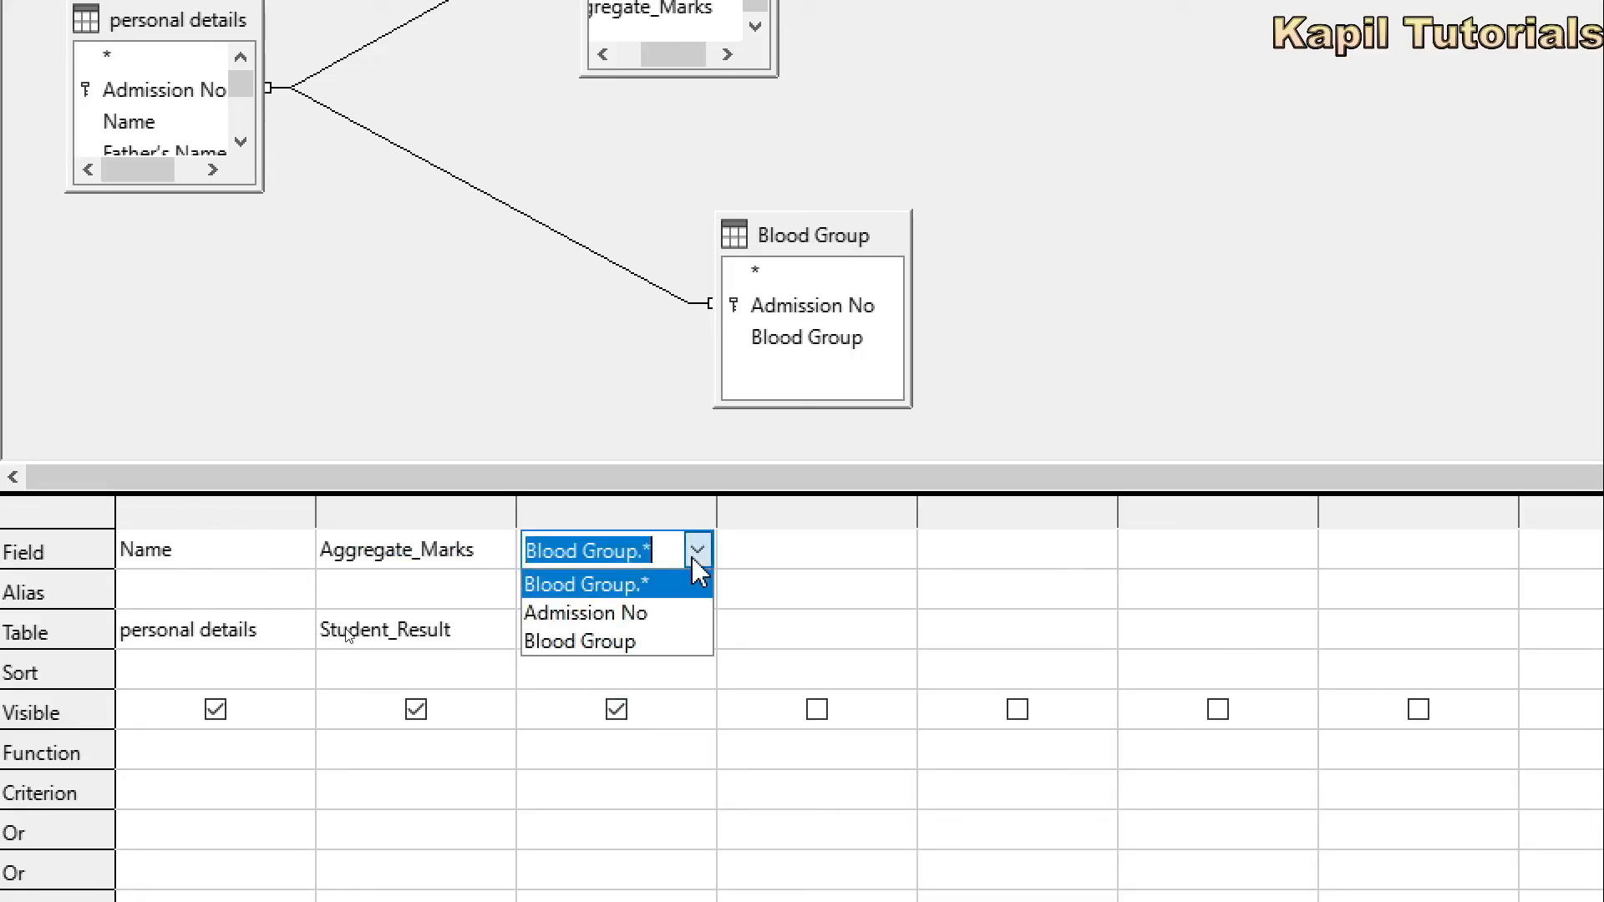
pyautogui.click(653, 638)
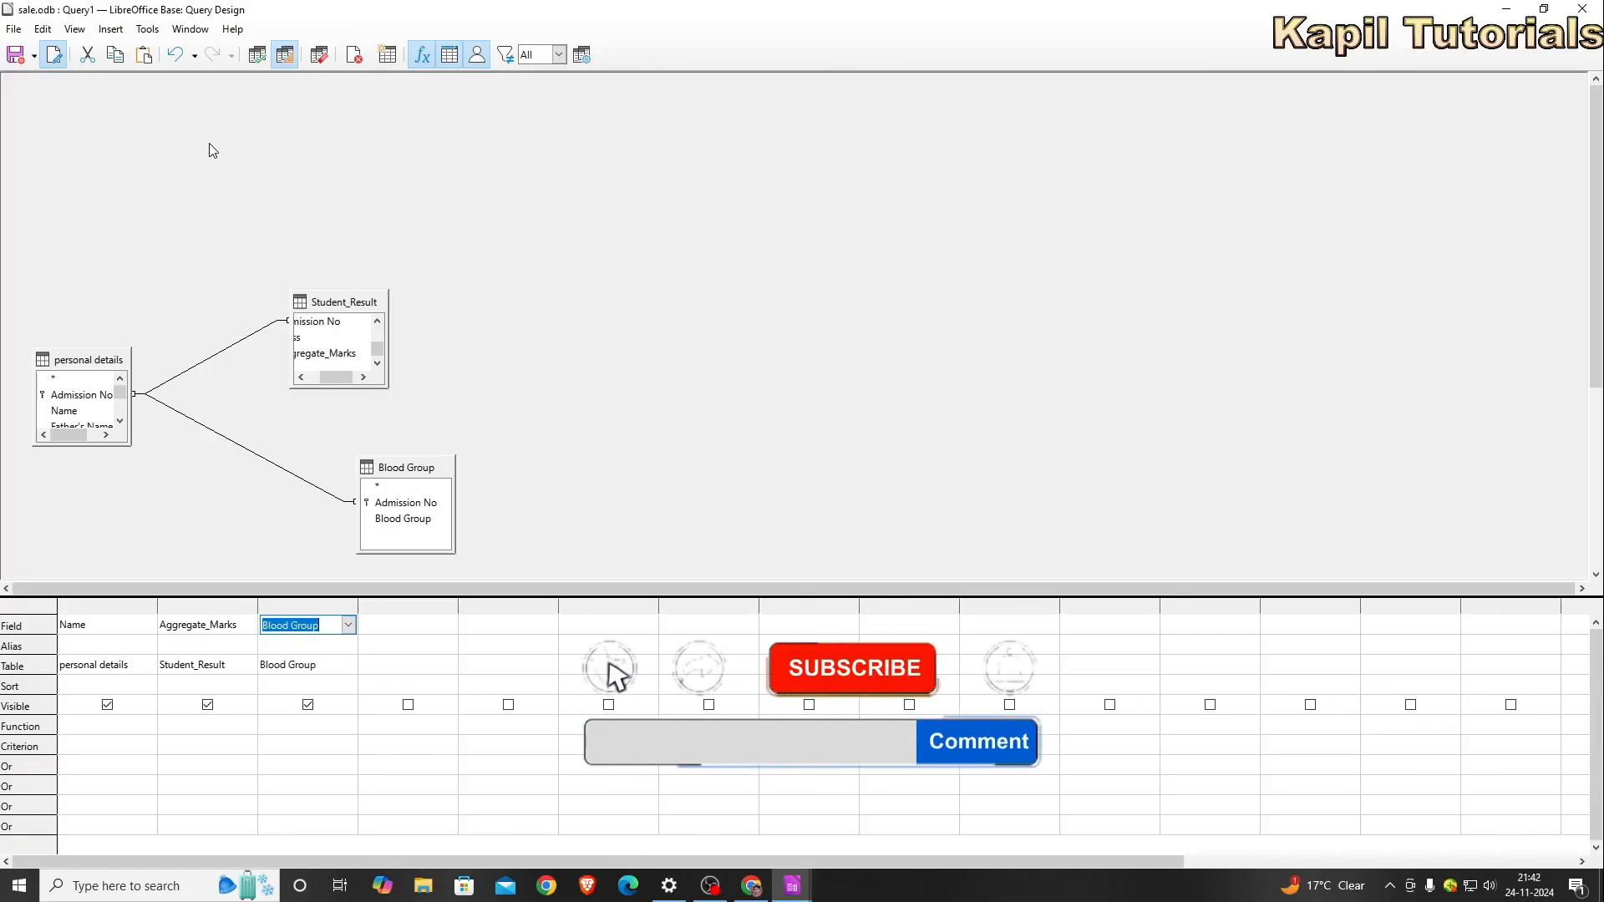
# Run the three-table query and save it under the name "multiple tables".
pyautogui.press('F5')
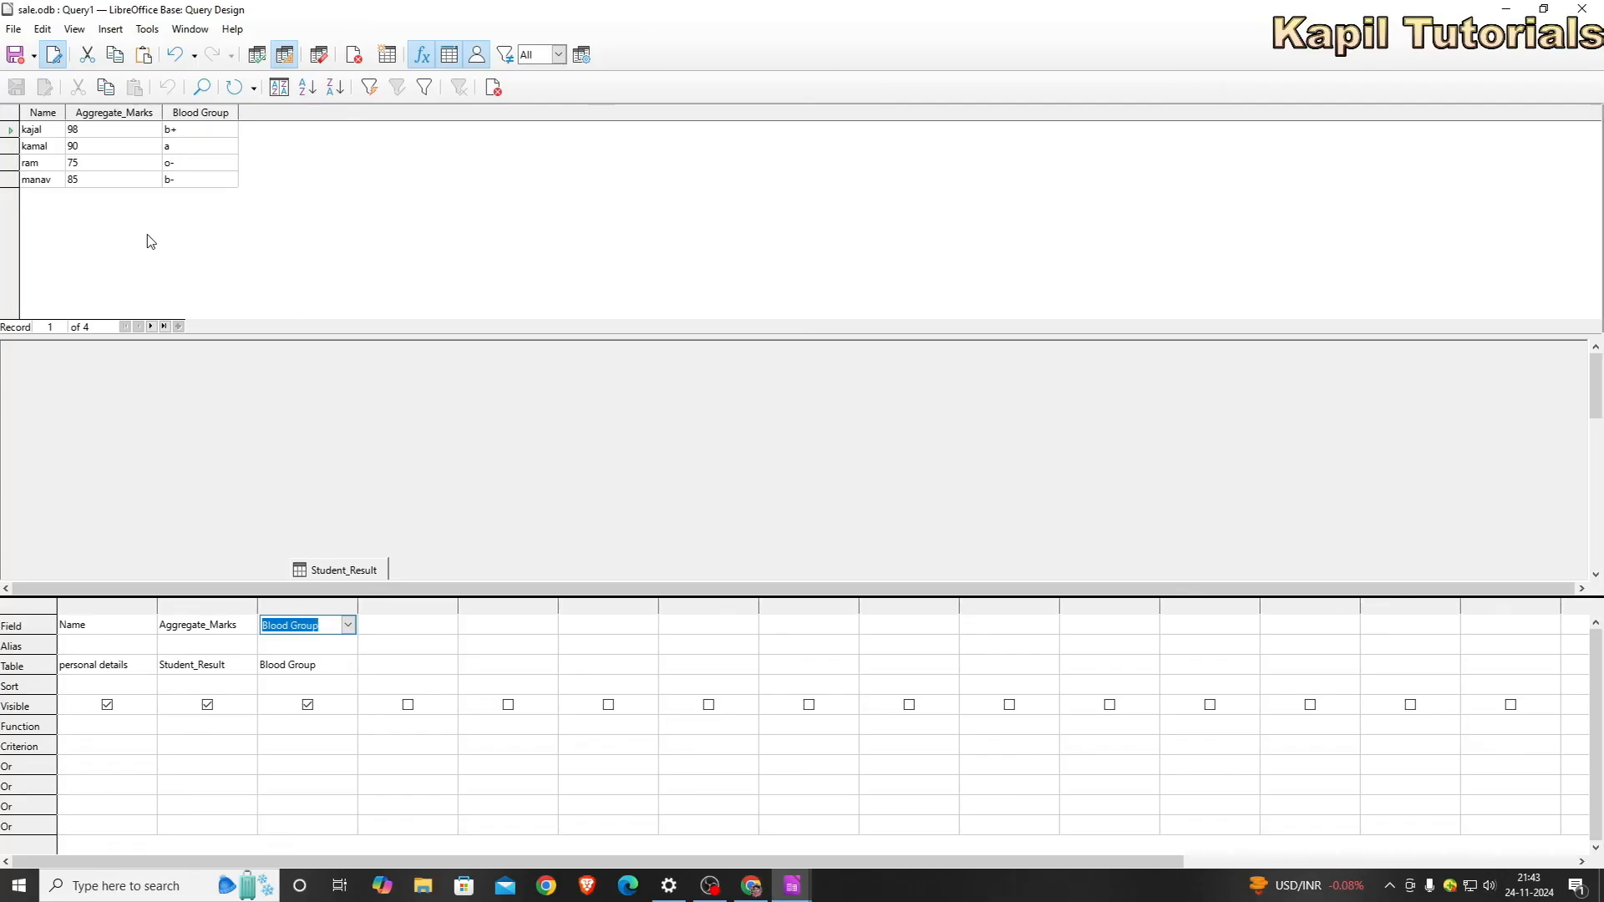
pyautogui.click(16, 58)
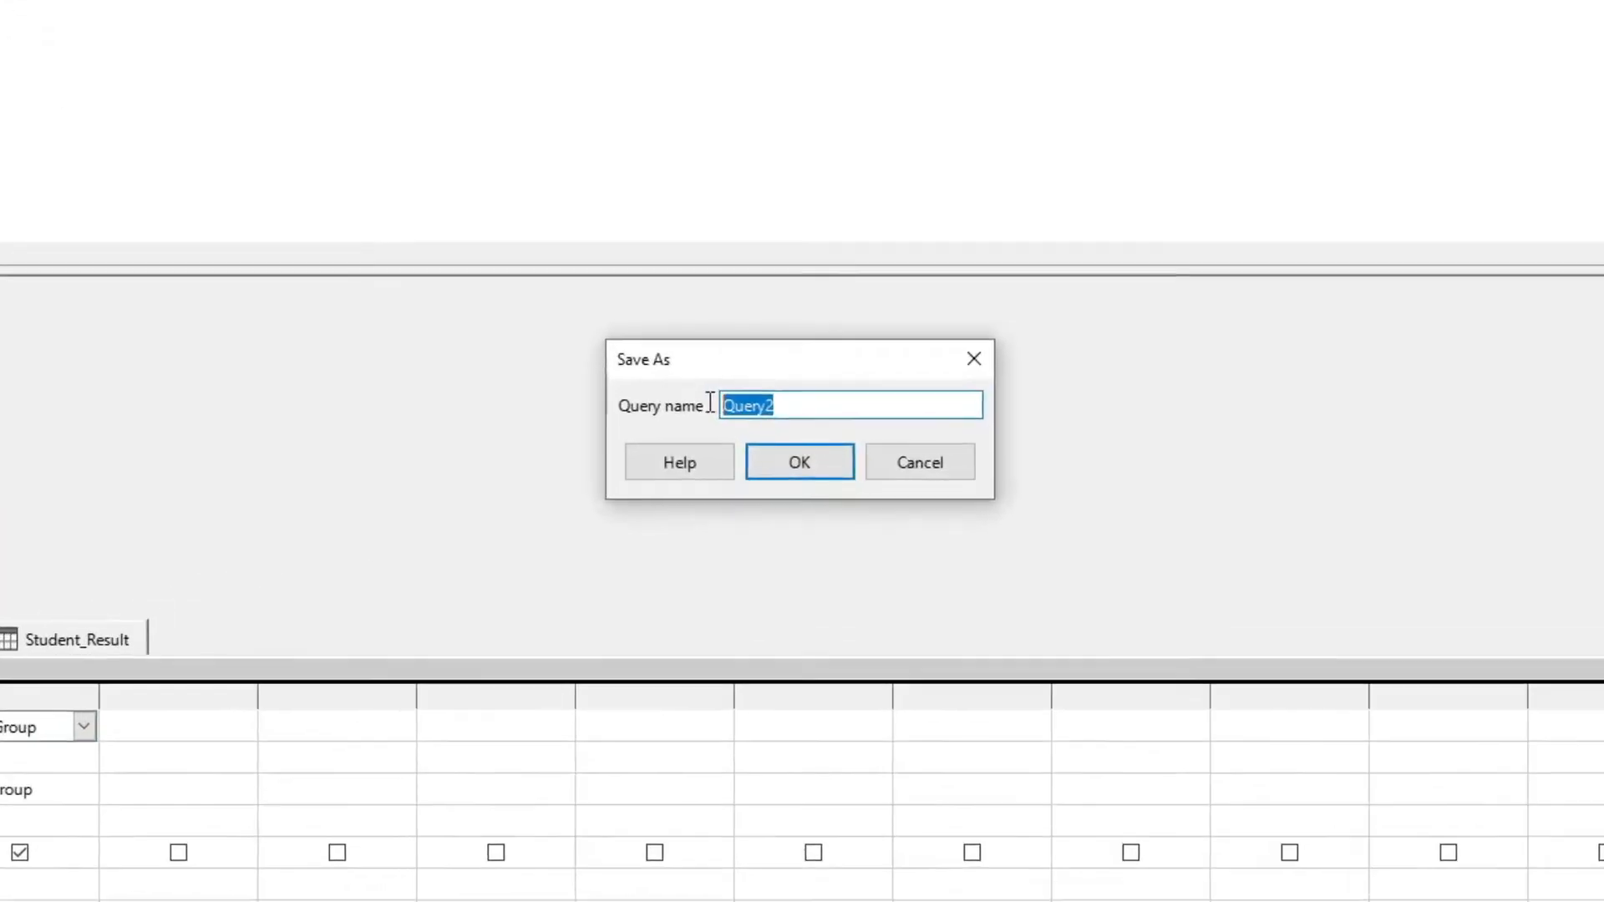
pyautogui.write('multipl')
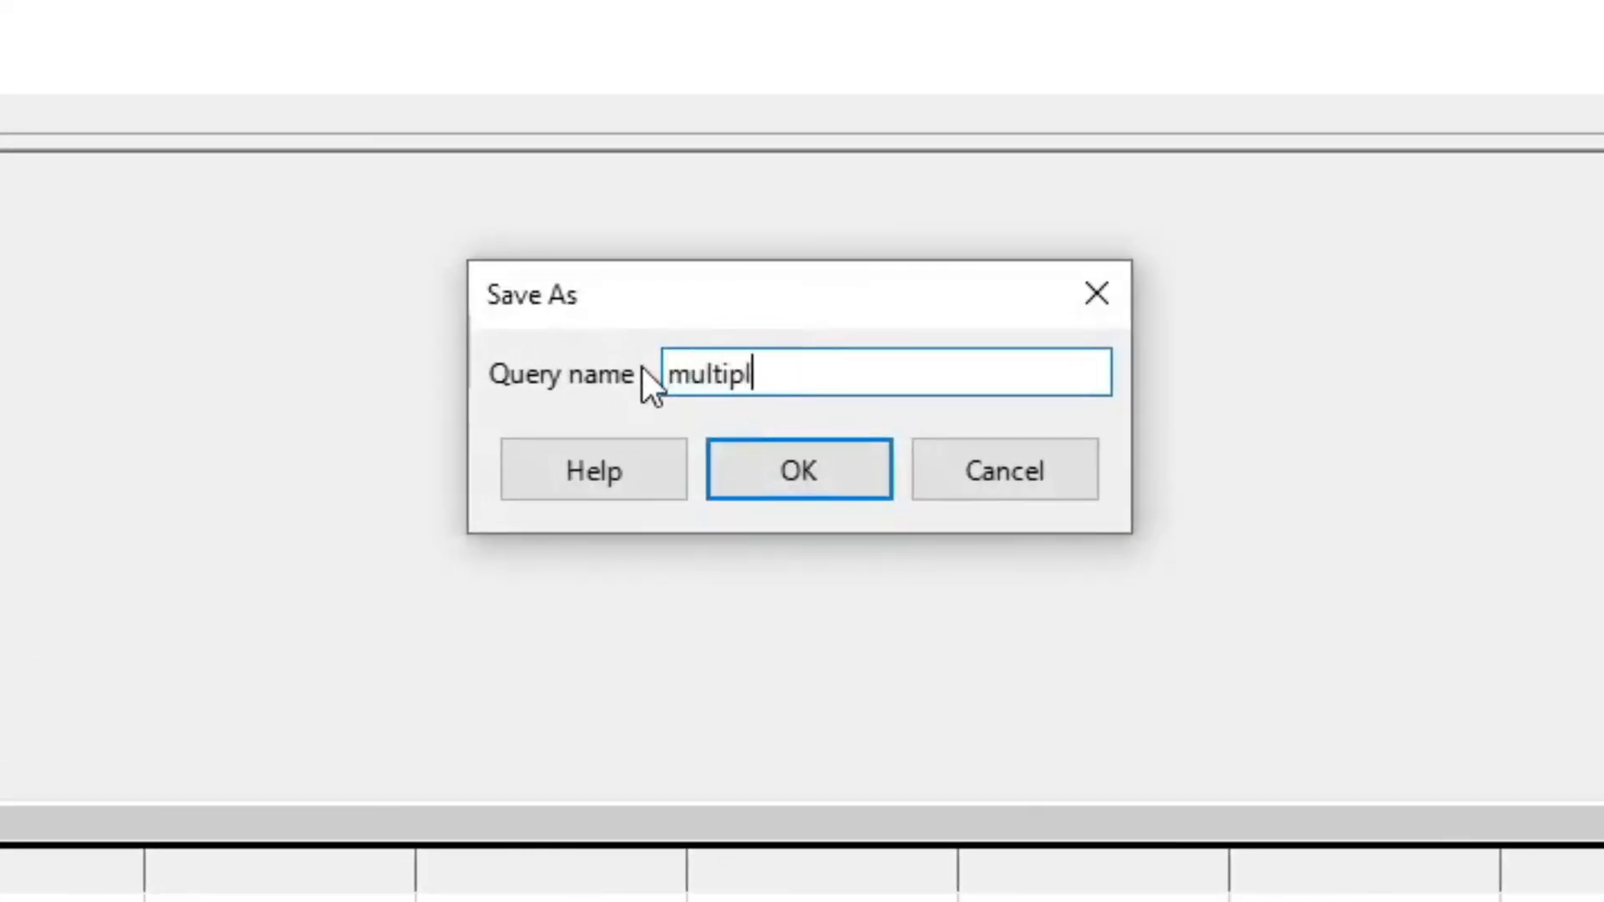
pyautogui.write('e tables')
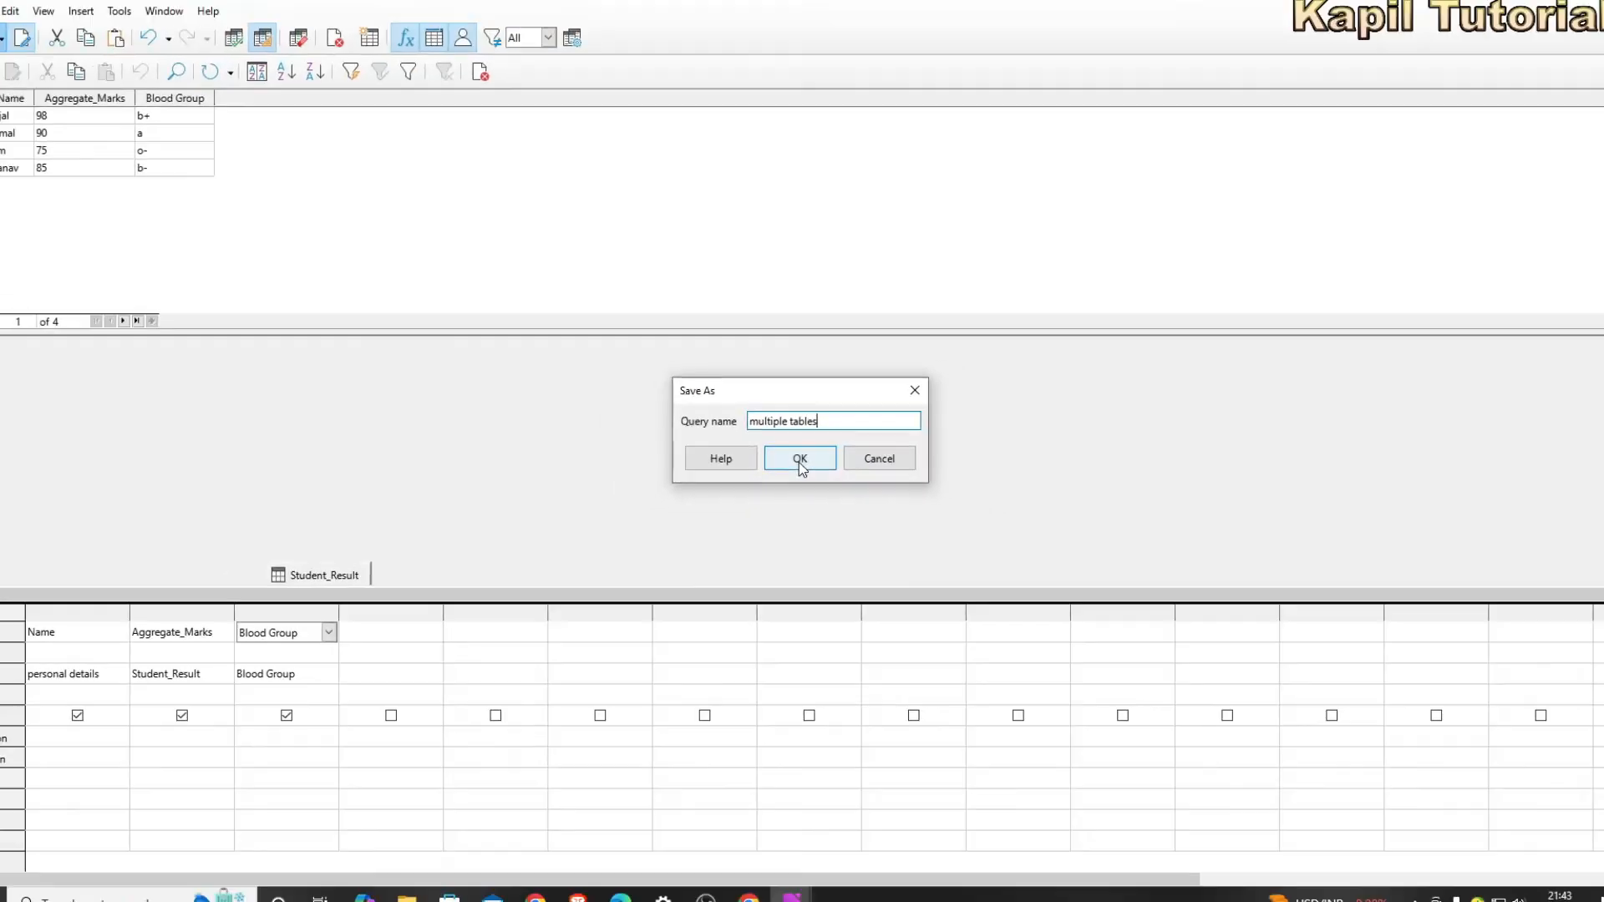
pyautogui.click(799, 460)
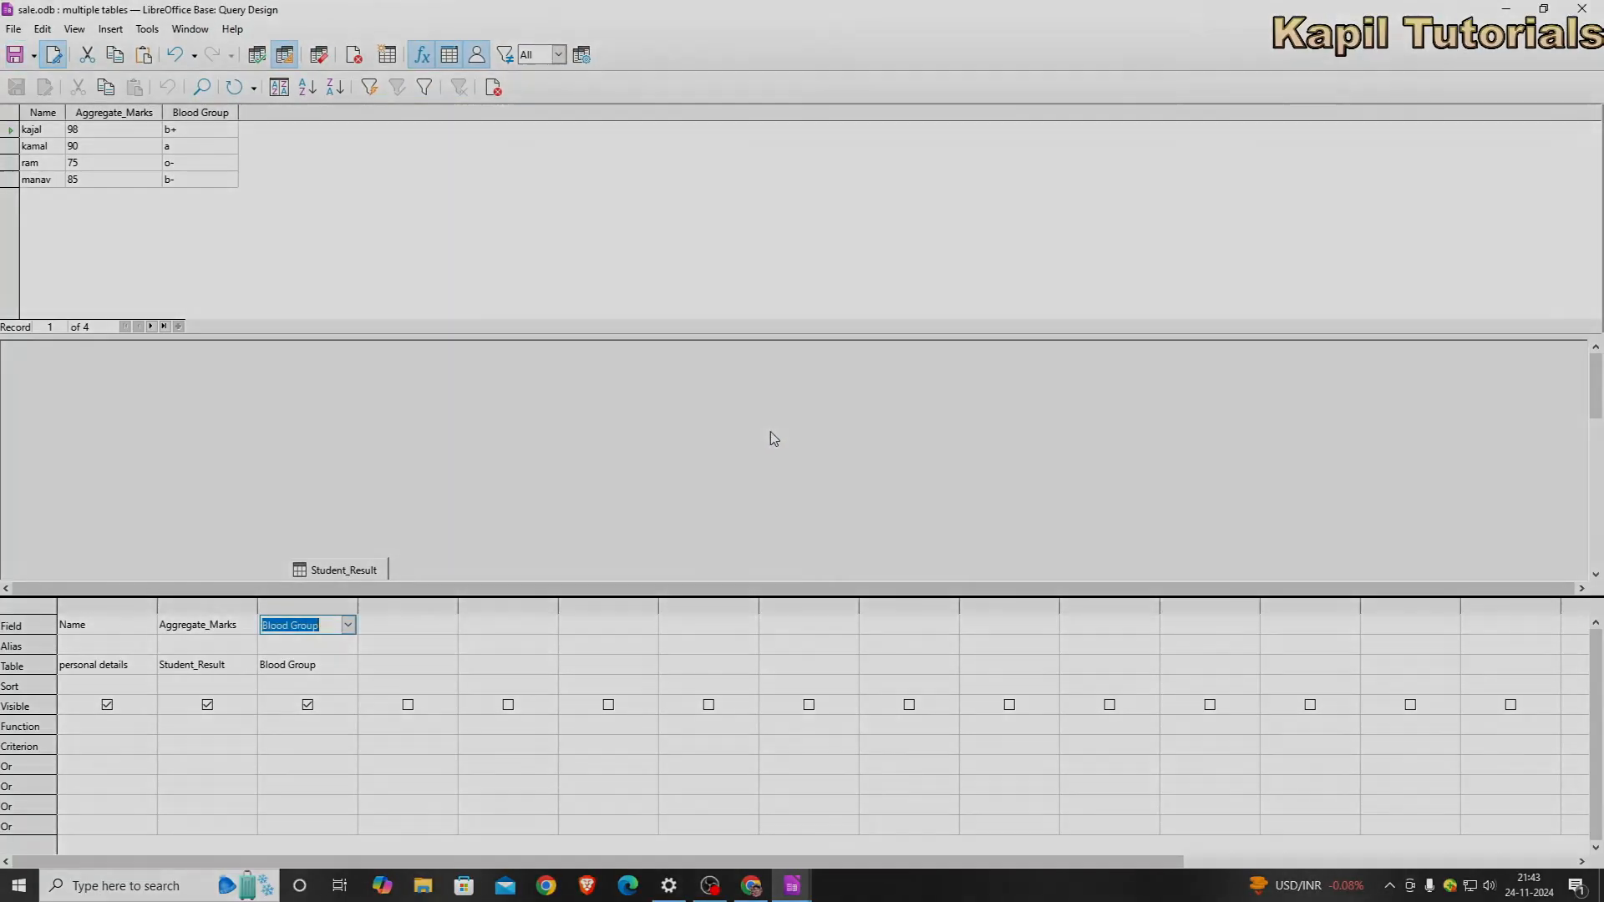